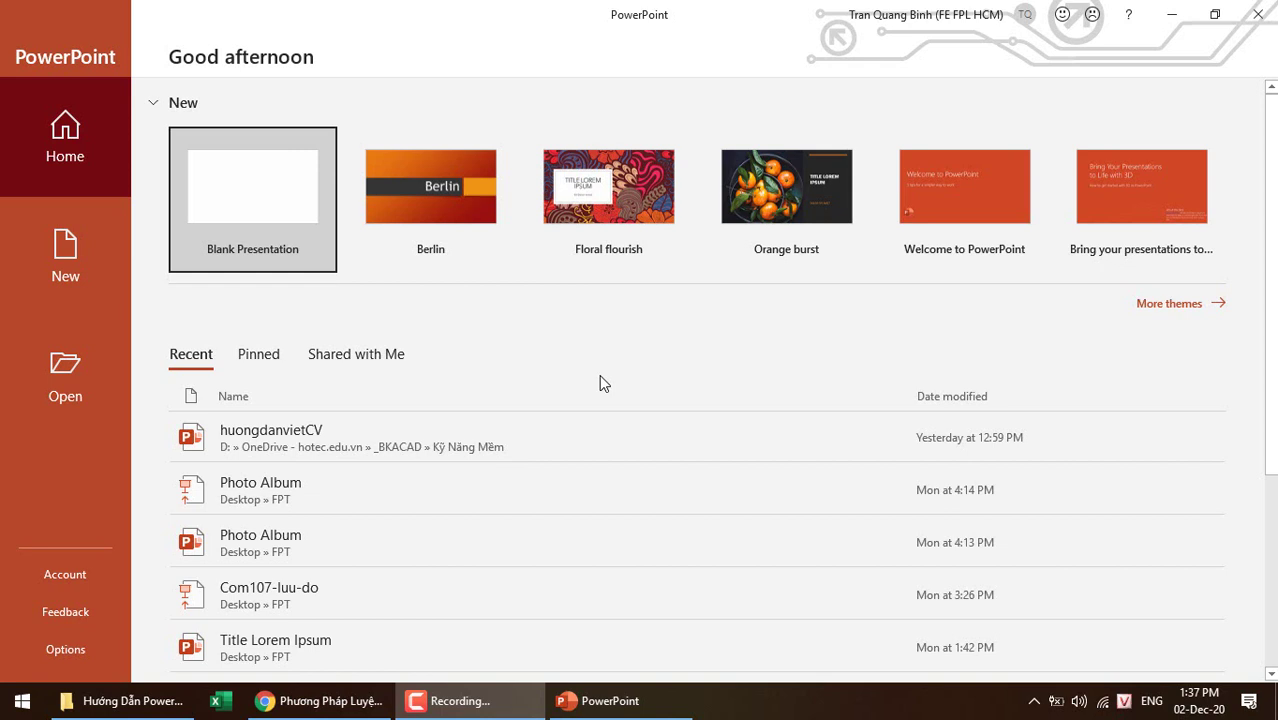
# - Open the recent presentation huongdanvietCV from the start screen
pyautogui.click(260, 440)
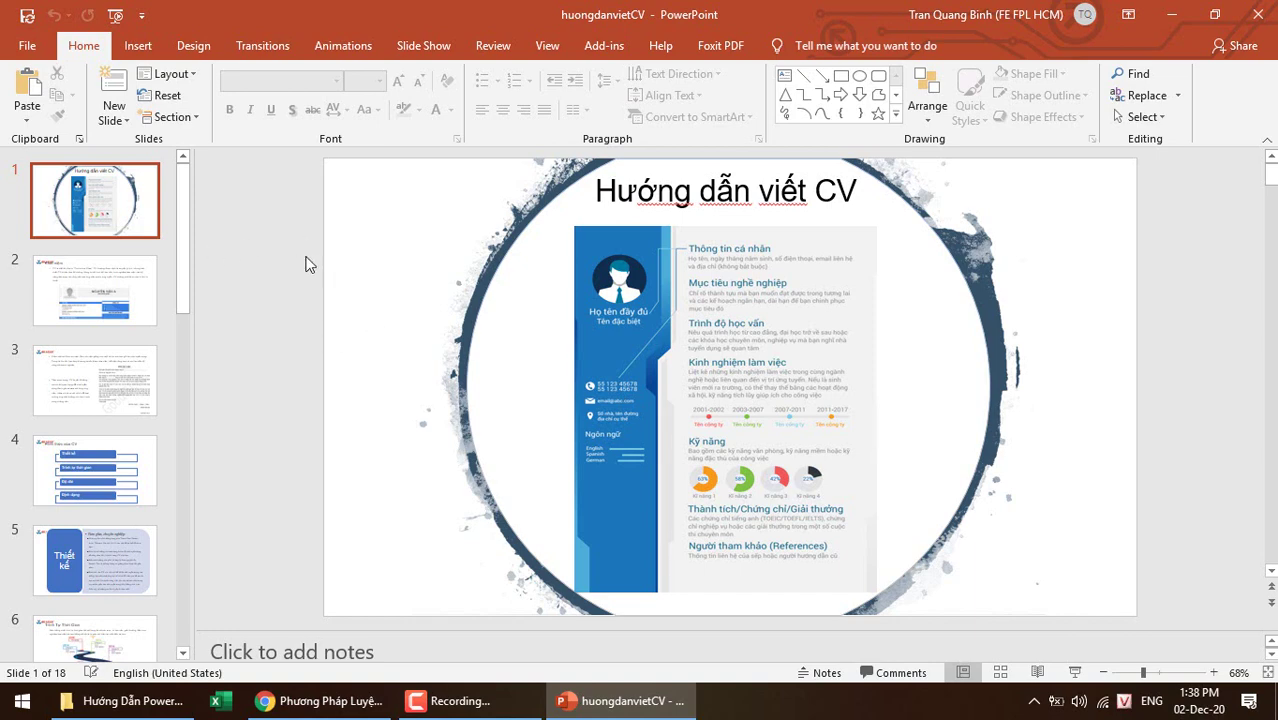
# - Insert a new title slide before slide 1 and title it 'Tiêu đề'
pyautogui.rightClick(157, 159)
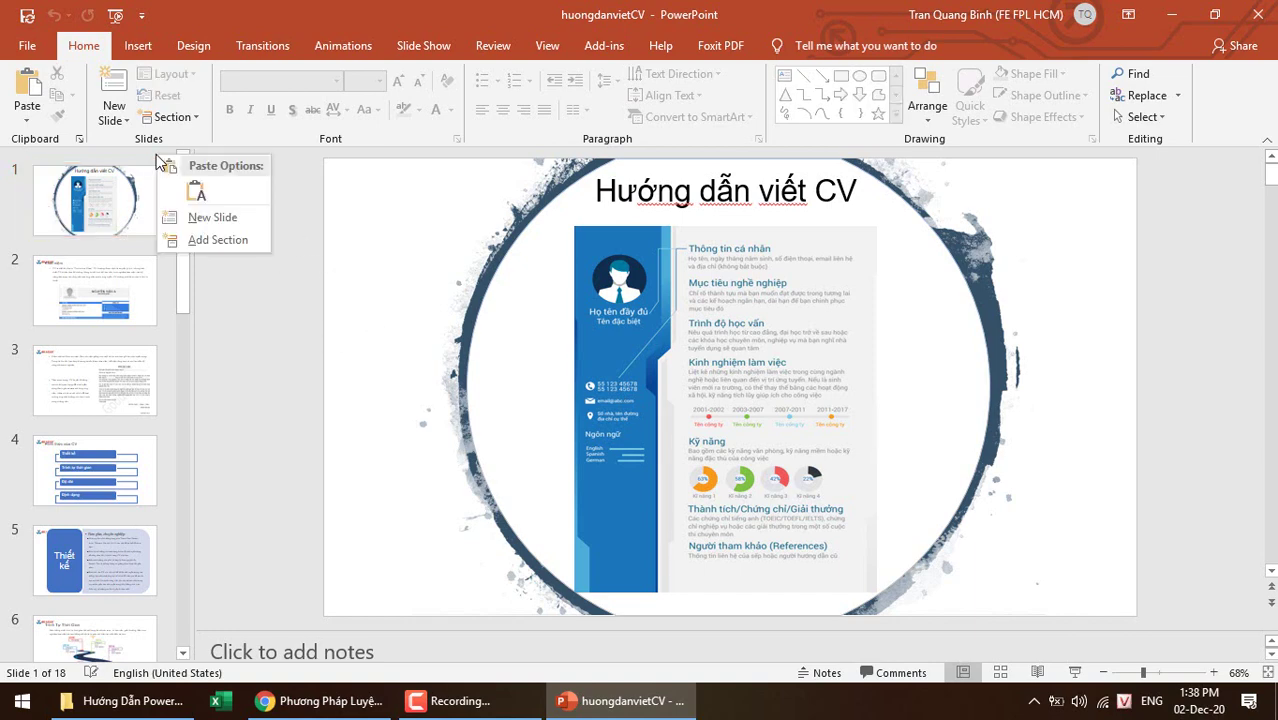
pyautogui.click(221, 221)
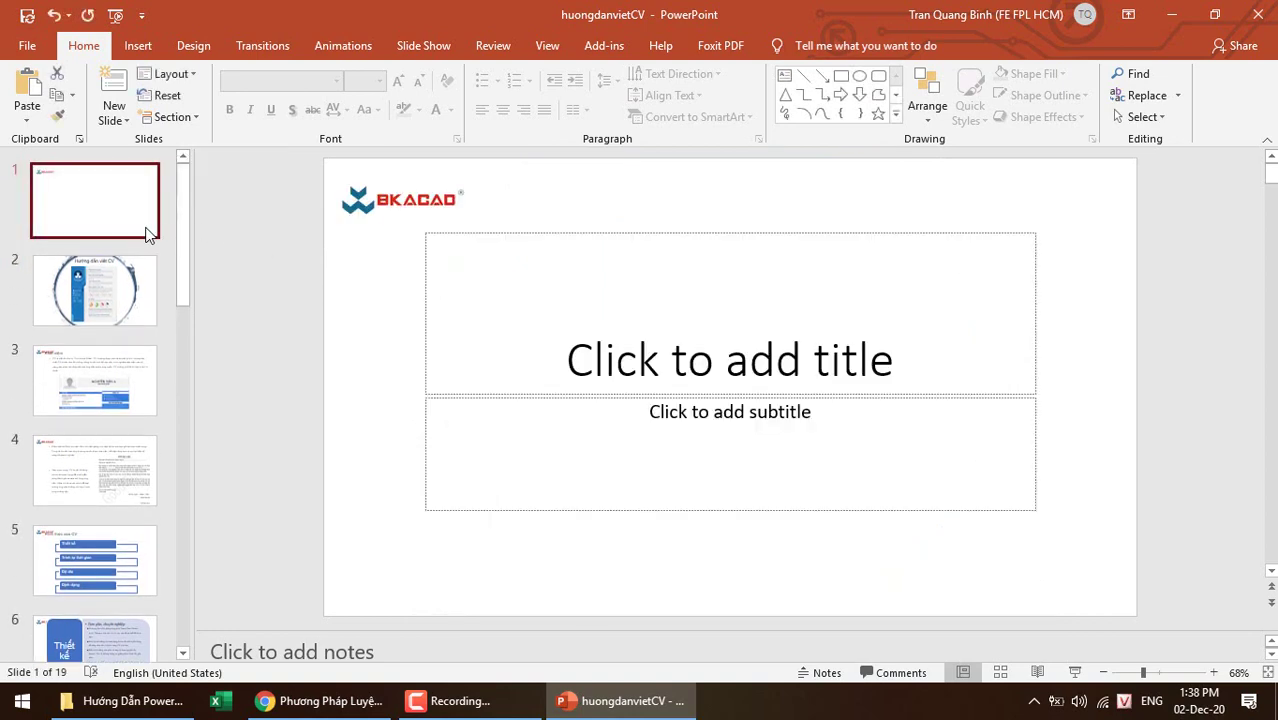
pyautogui.click(709, 330)
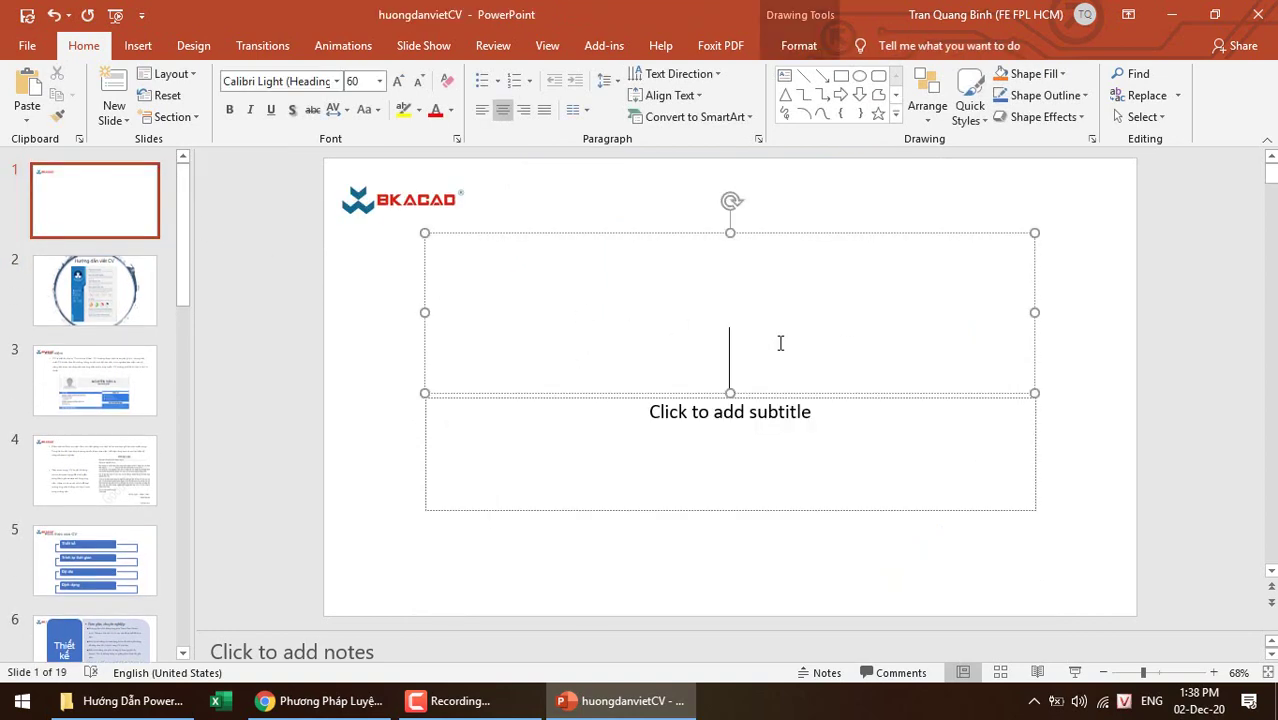
pyautogui.click(271, 274)
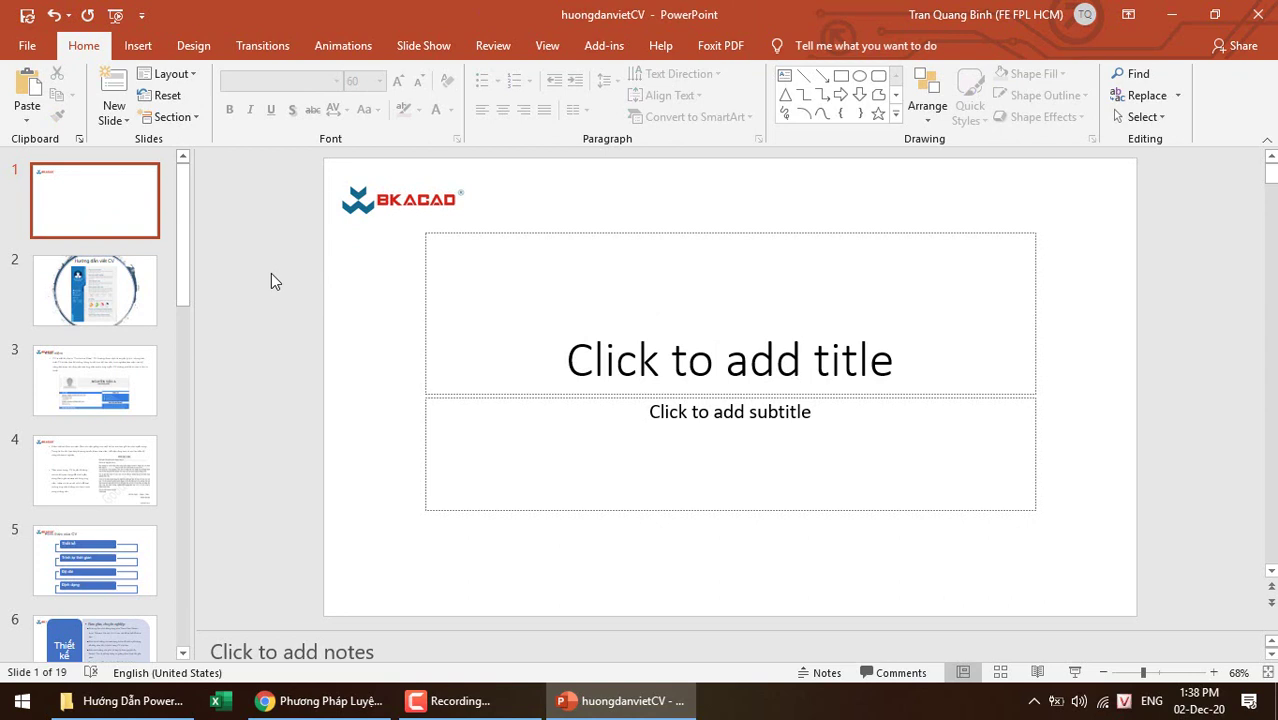
pyautogui.click(775, 370)
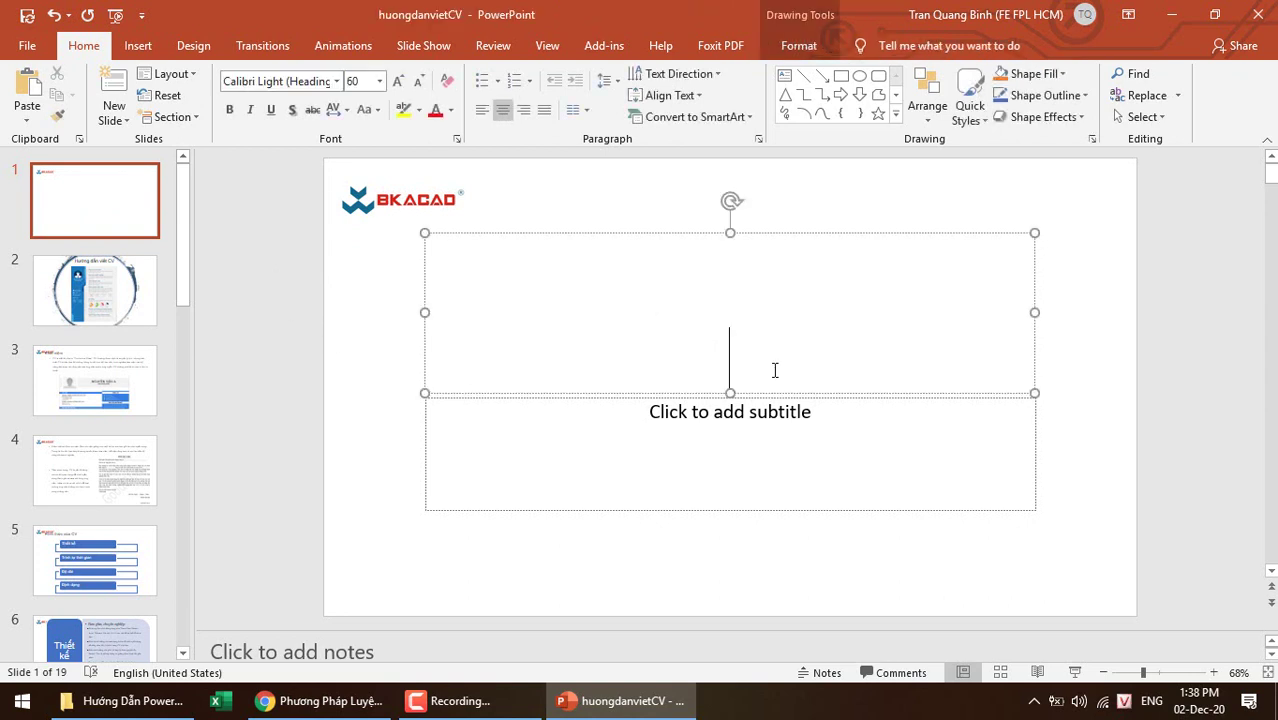
pyautogui.write('Tie')
pyautogui.write('eu dde')
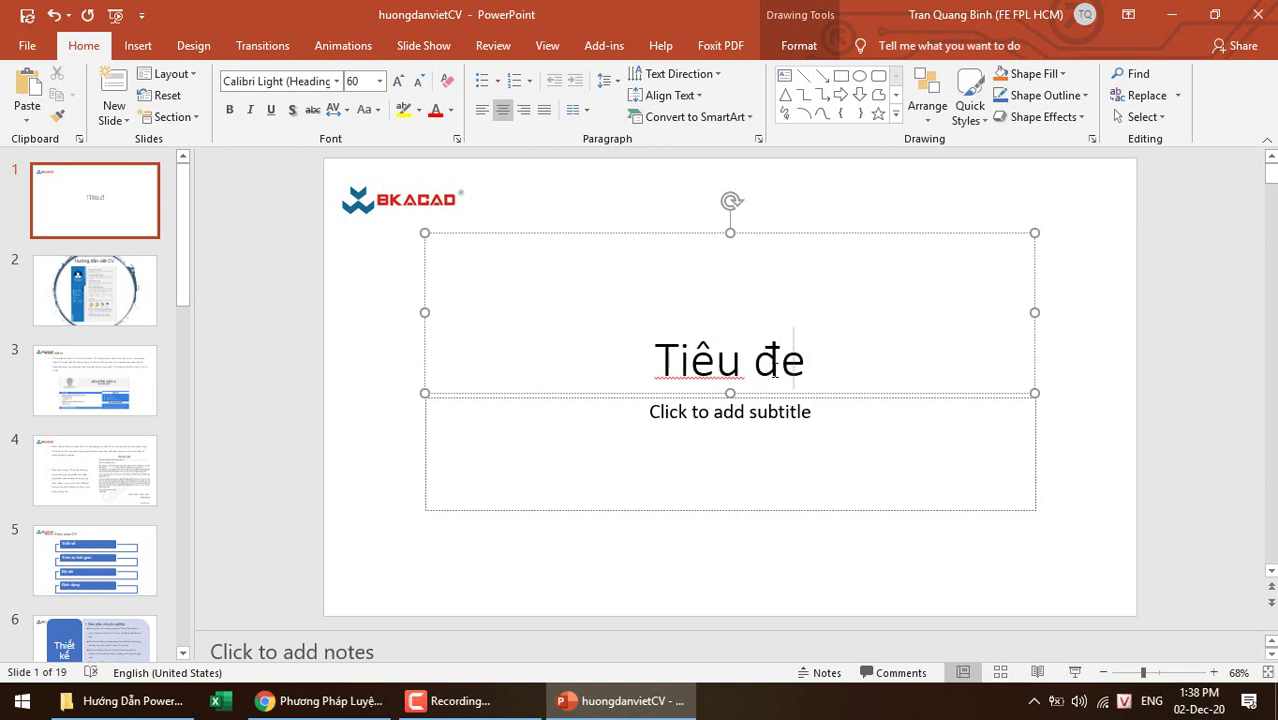
pyautogui.write('ef')
pyautogui.click(830, 446)
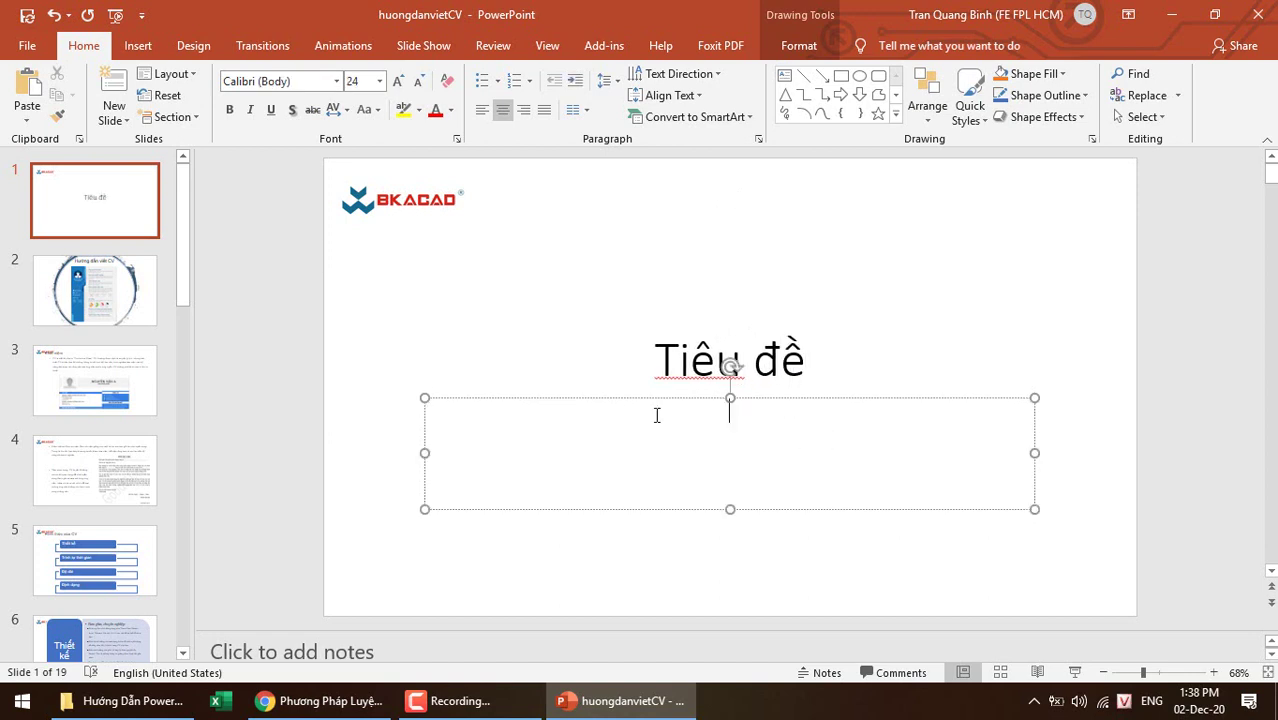
pyautogui.click(107, 245)
pyautogui.rightClick(107, 245)
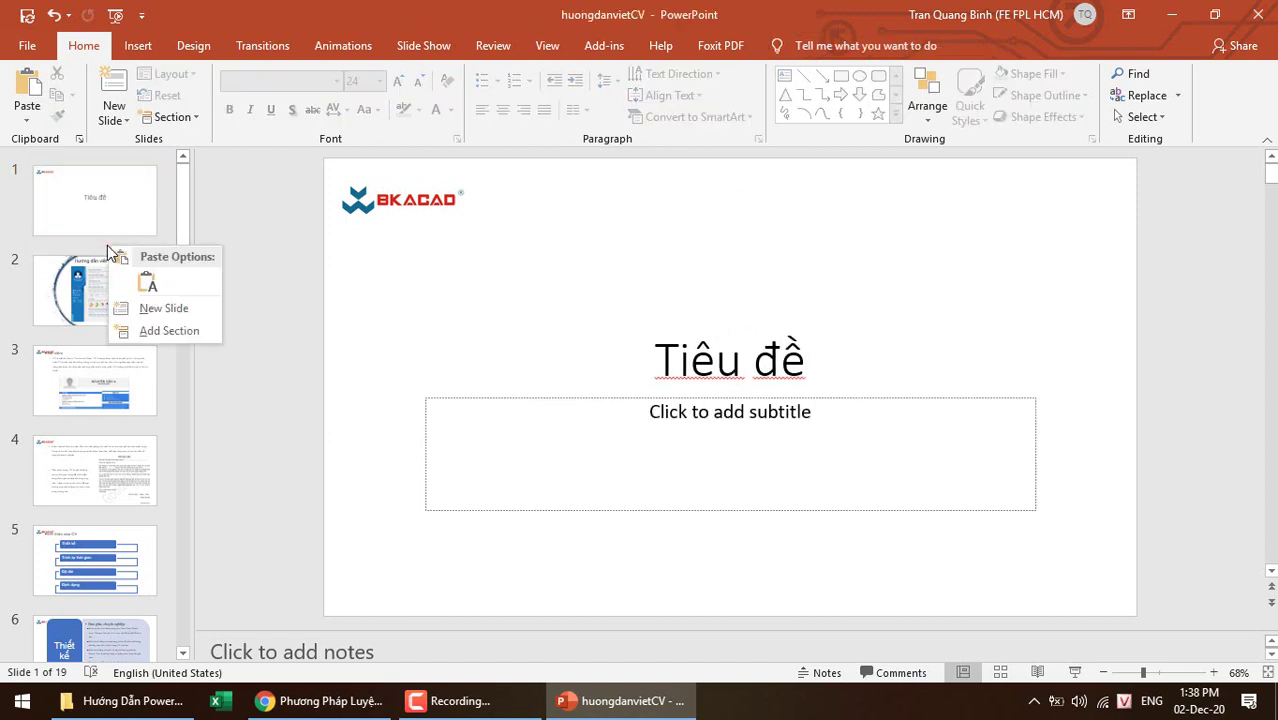
# - Add a blank Title and Content slide as slide 2 and present from it
pyautogui.click(128, 312)
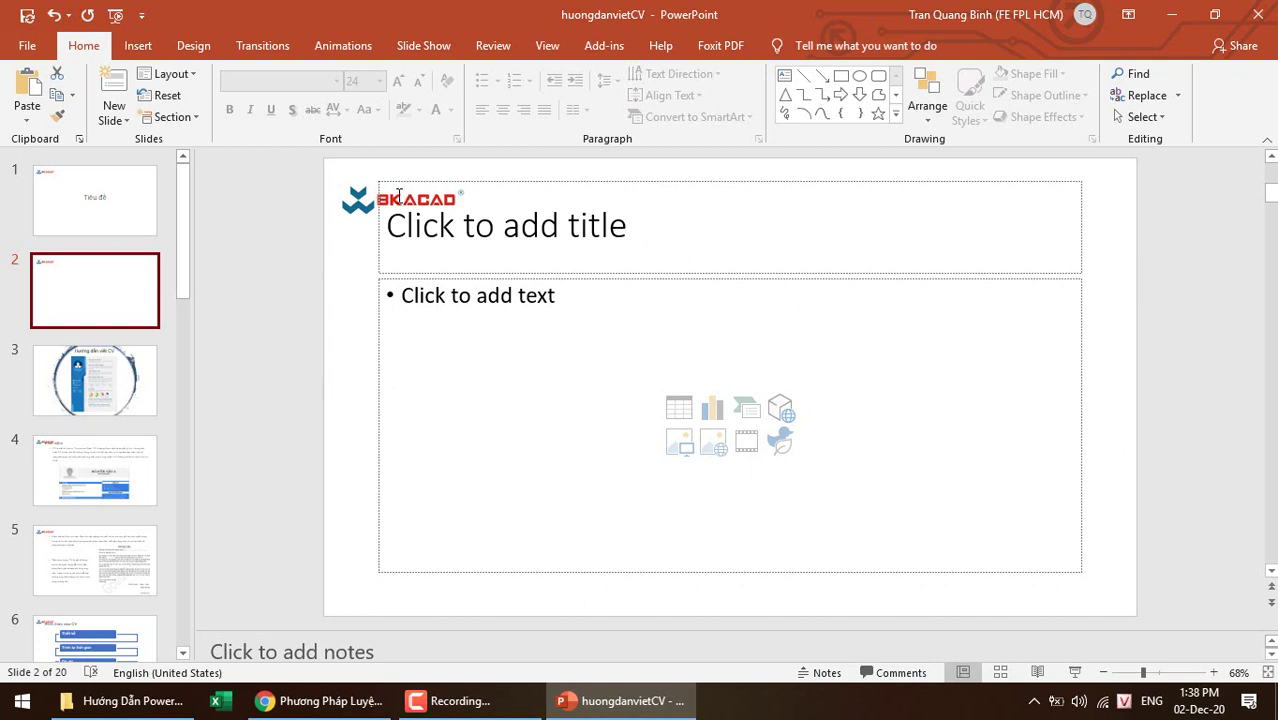
pyautogui.click(398, 196)
pyautogui.click(370, 228)
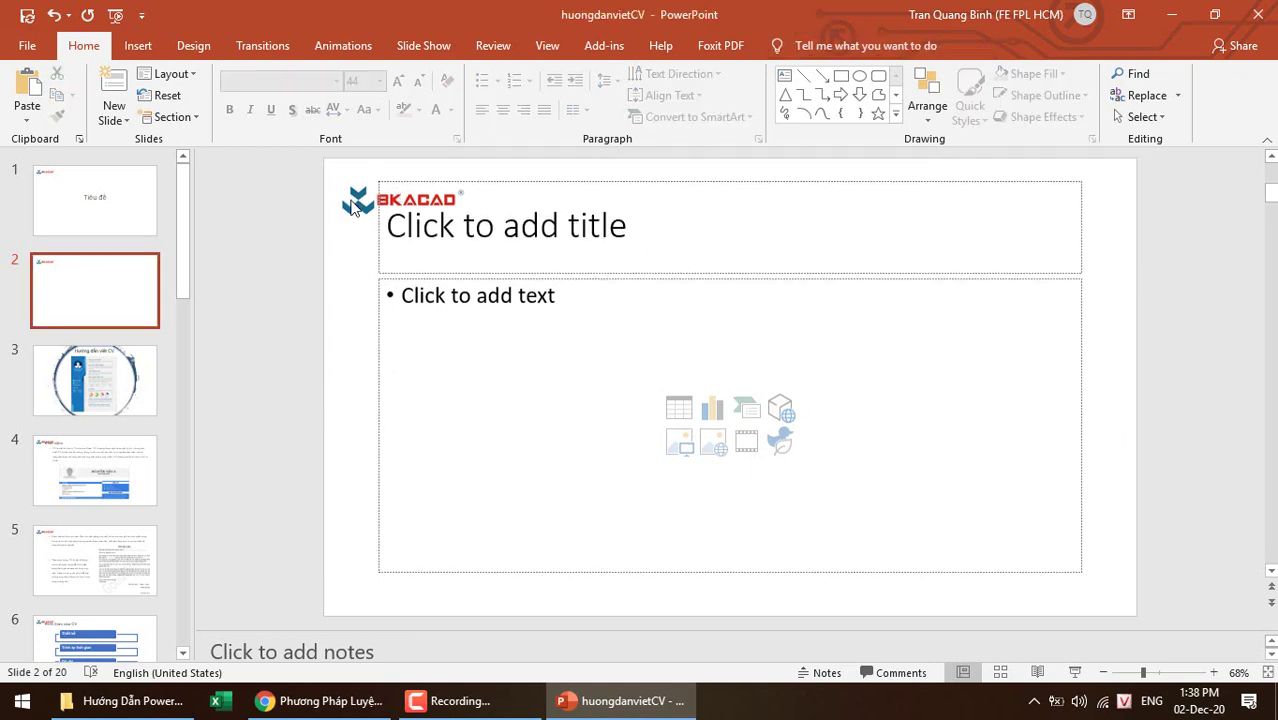
pyautogui.click(478, 240)
pyautogui.click(351, 271)
pyautogui.click(1075, 673)
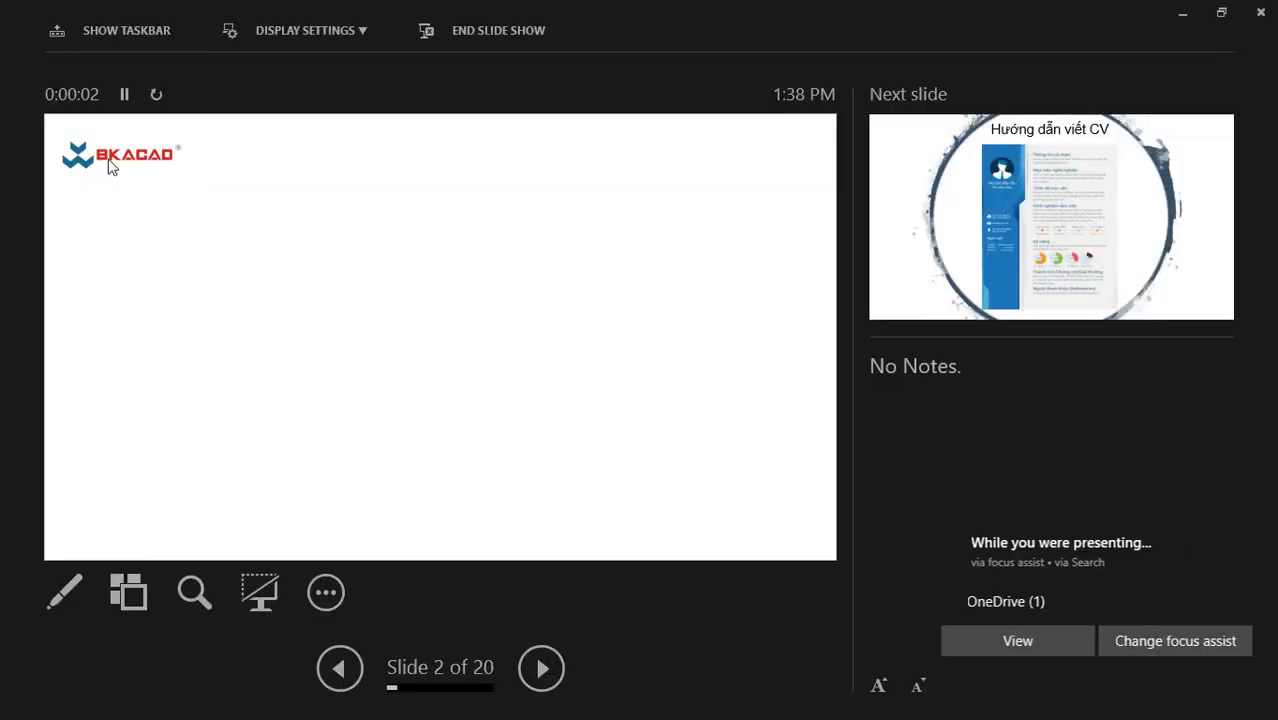
# - Use the laser pointer on slide 2 during the show, then return to editing
pyautogui.rightClick(109, 161)
pyautogui.moveTo(180, 357)
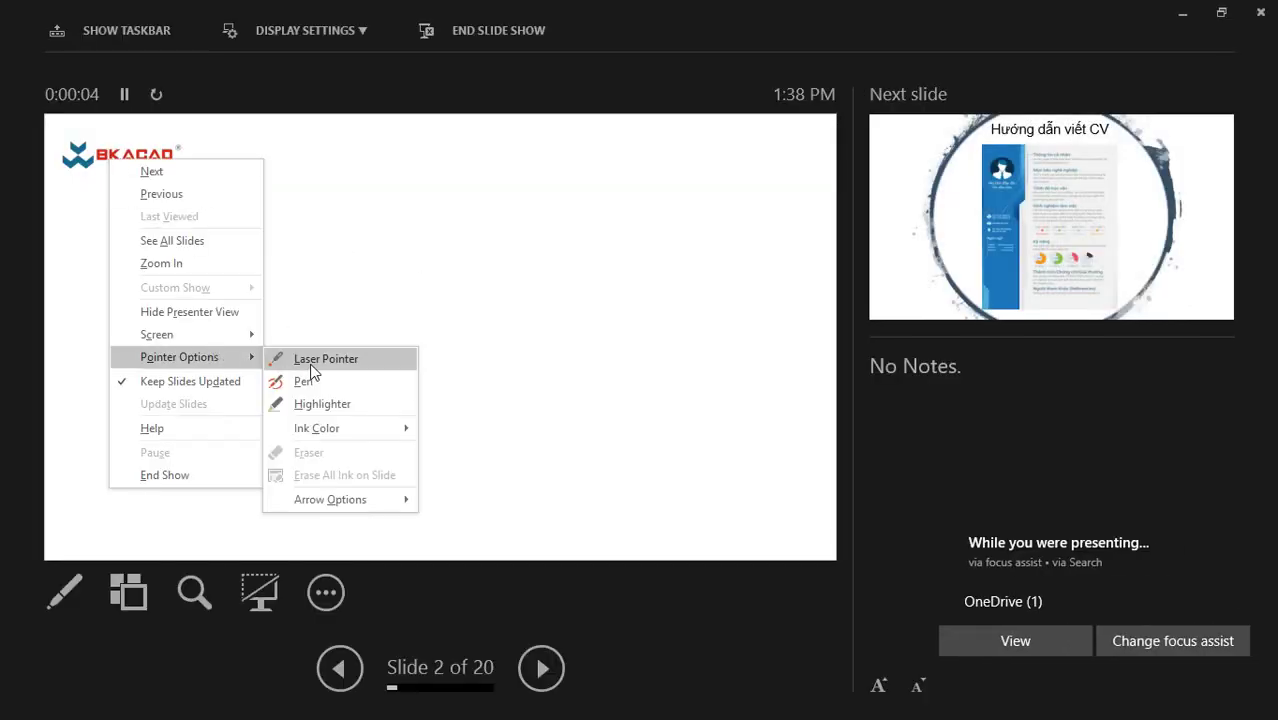
pyautogui.click(290, 354)
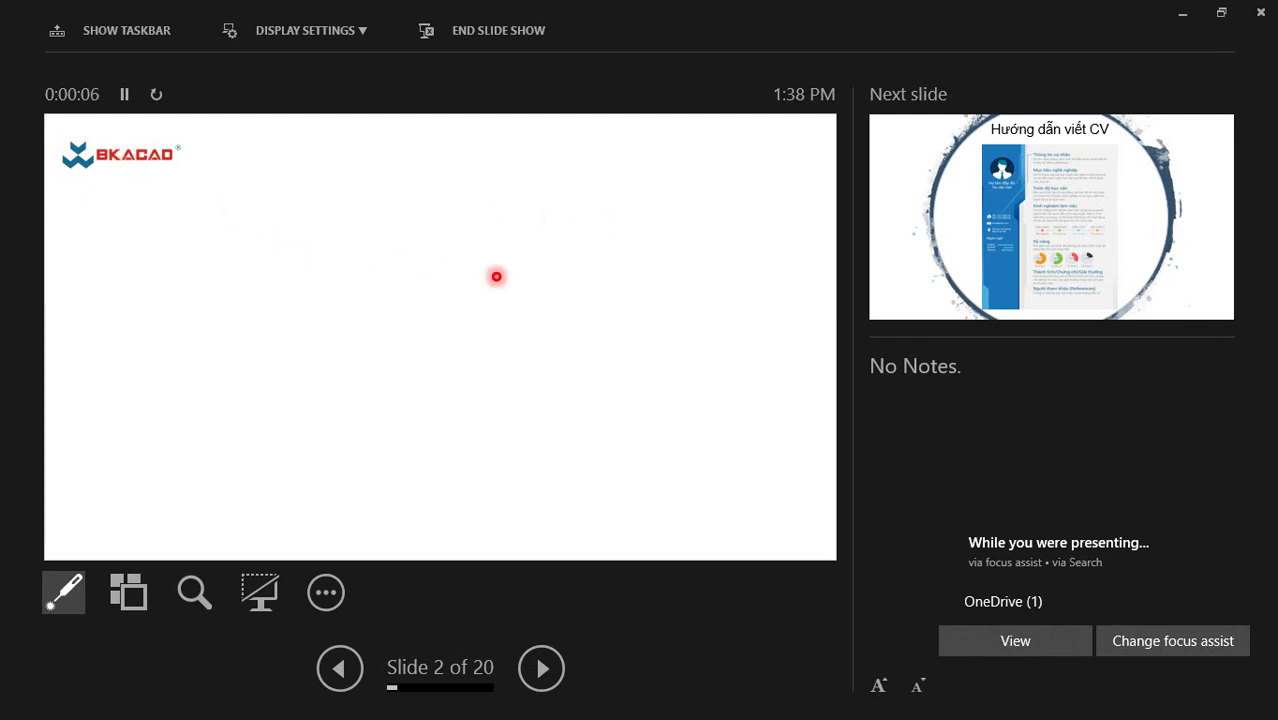
pyautogui.press('Escape')
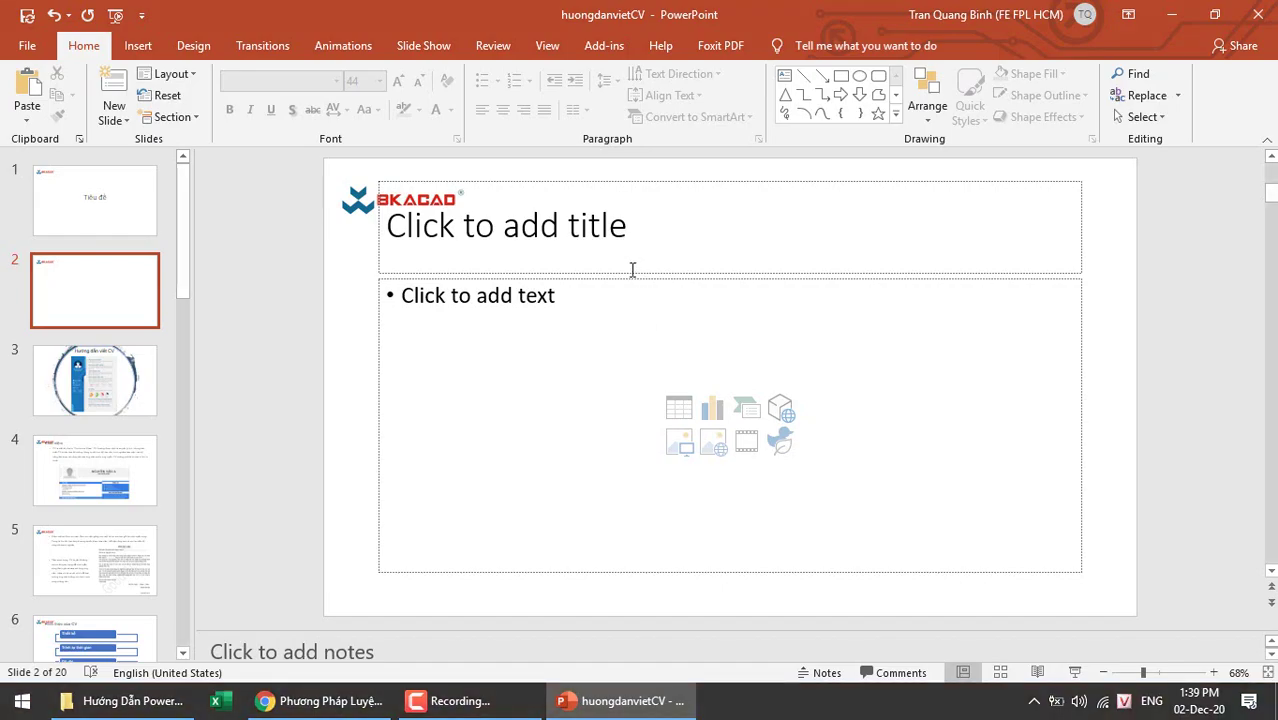
pyautogui.click(536, 228)
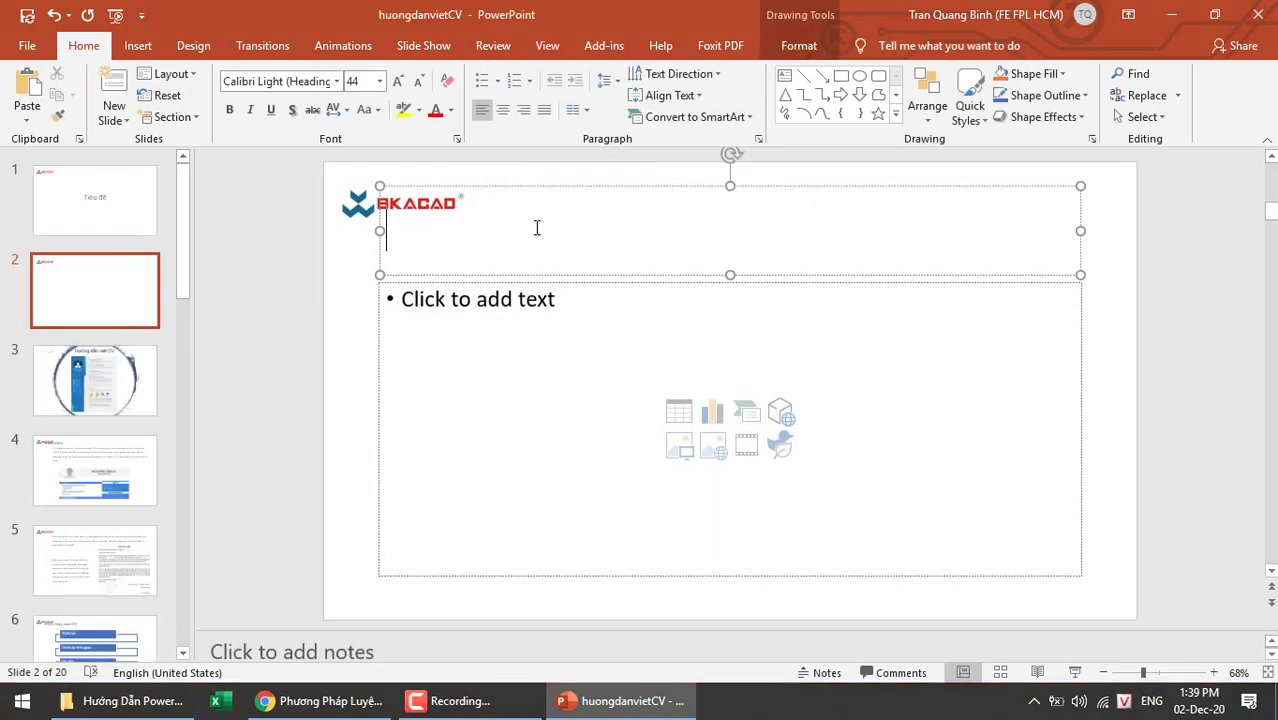
# - Preview slide 2 in another slide show, then bring up the View ribbon
pyautogui.click(349, 276)
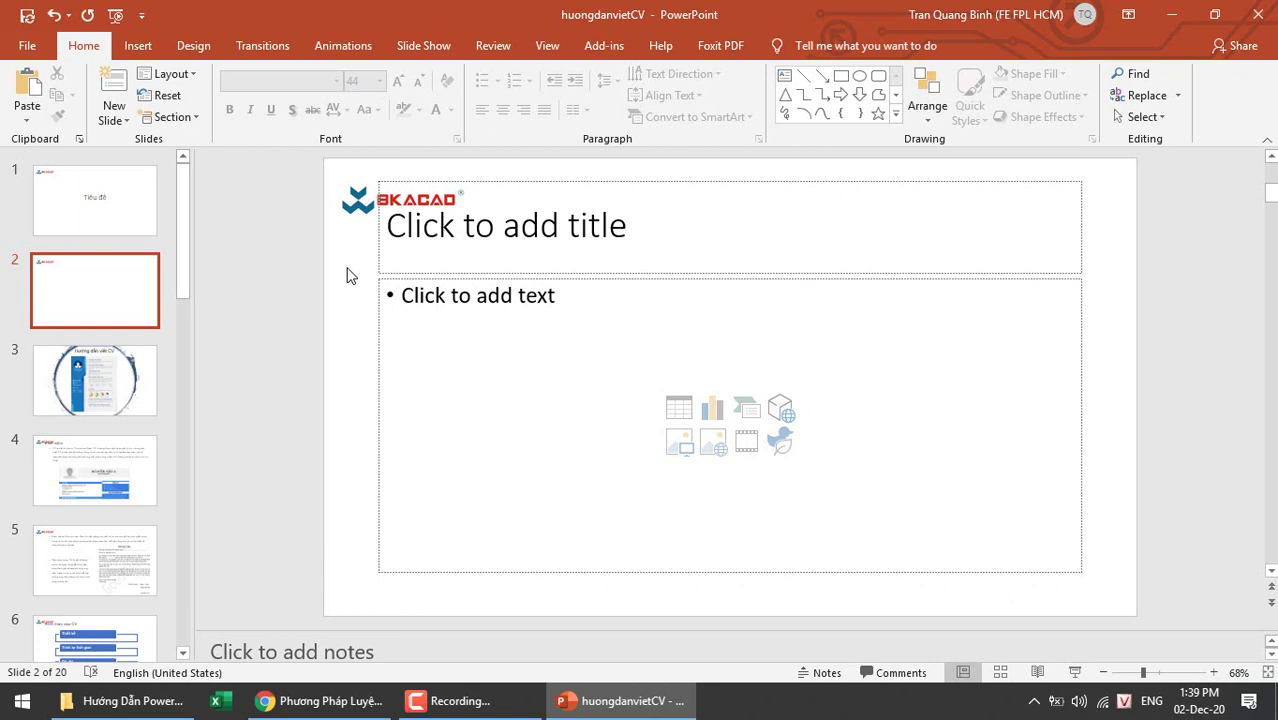
pyautogui.click(422, 224)
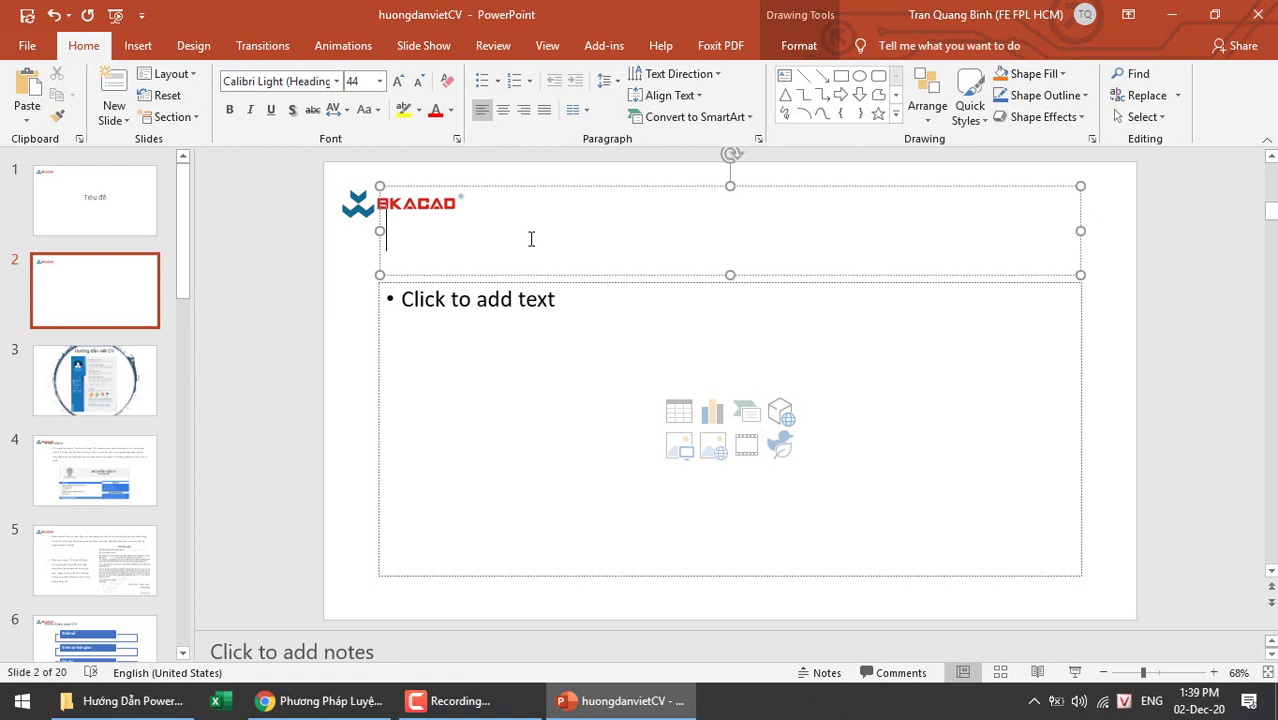
pyautogui.press('Escape')
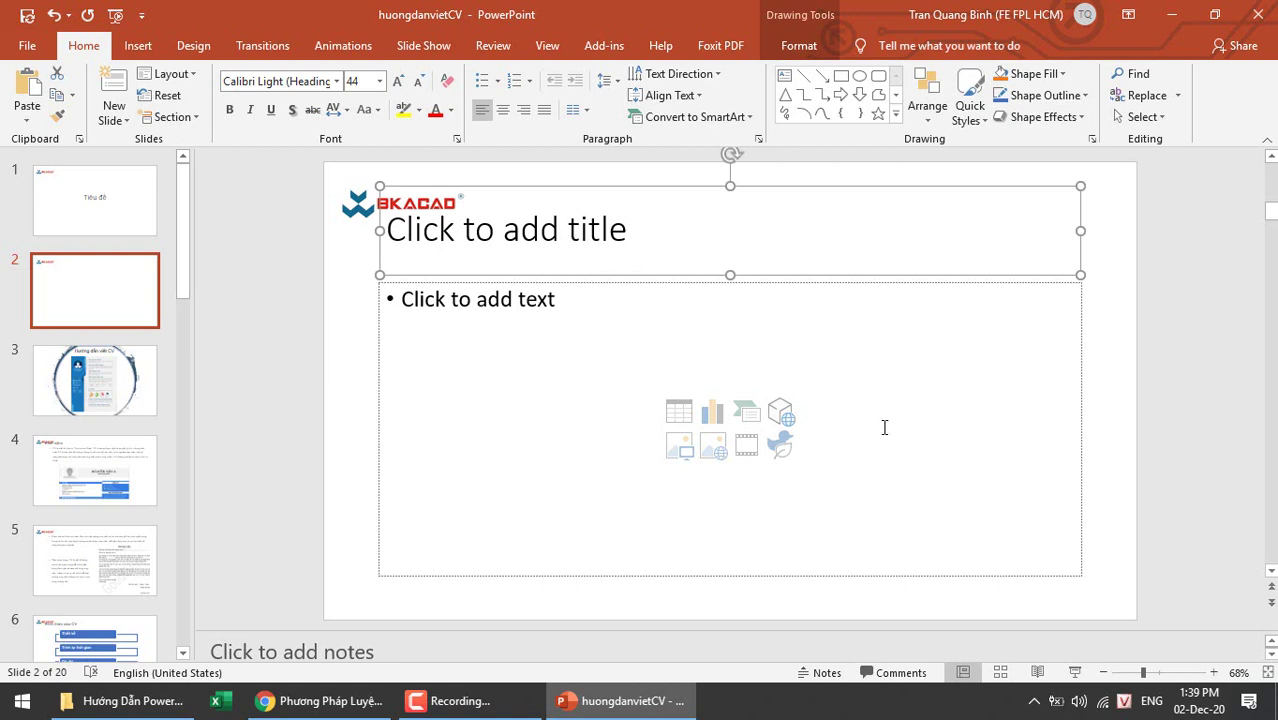
pyautogui.click(1075, 672)
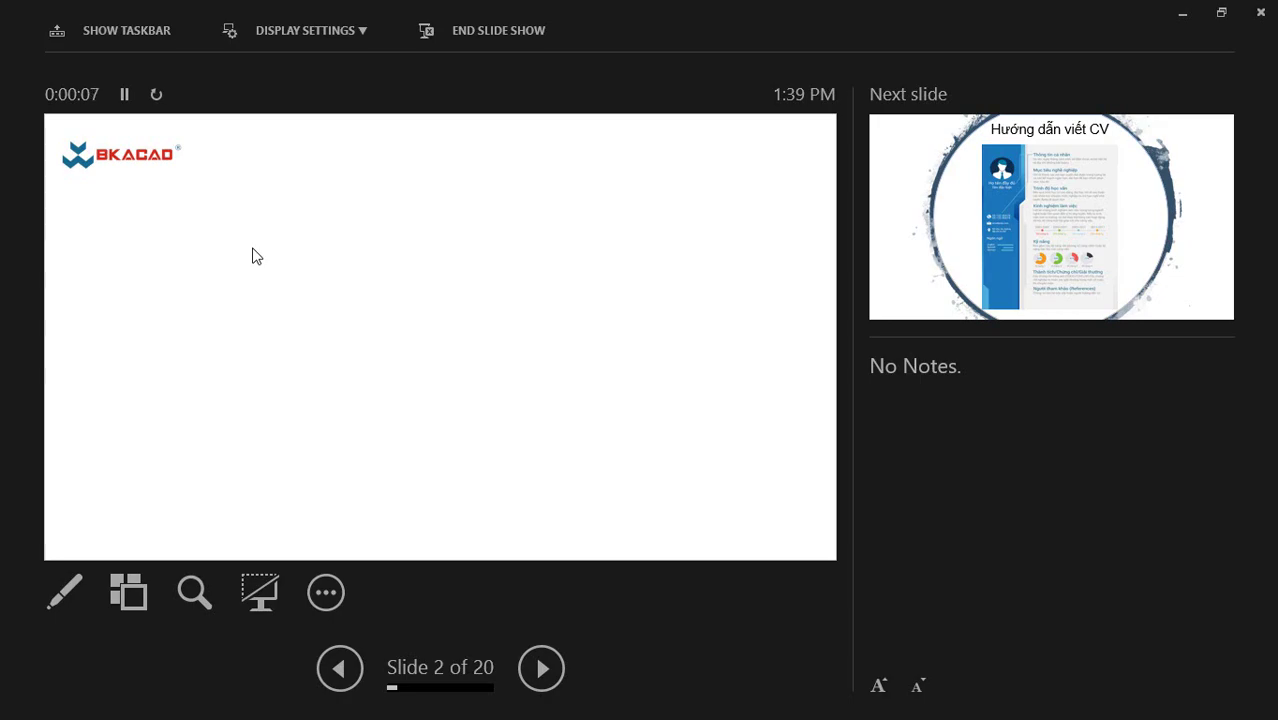
pyautogui.press('Escape')
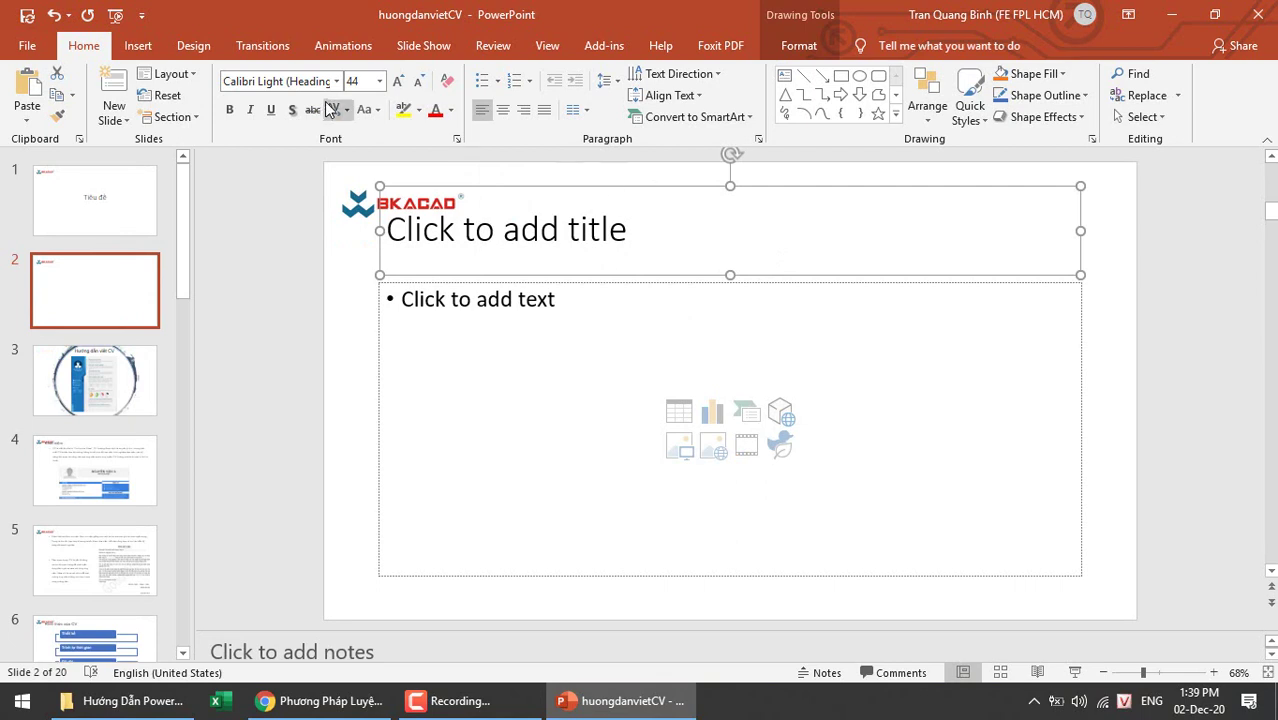
pyautogui.click(548, 46)
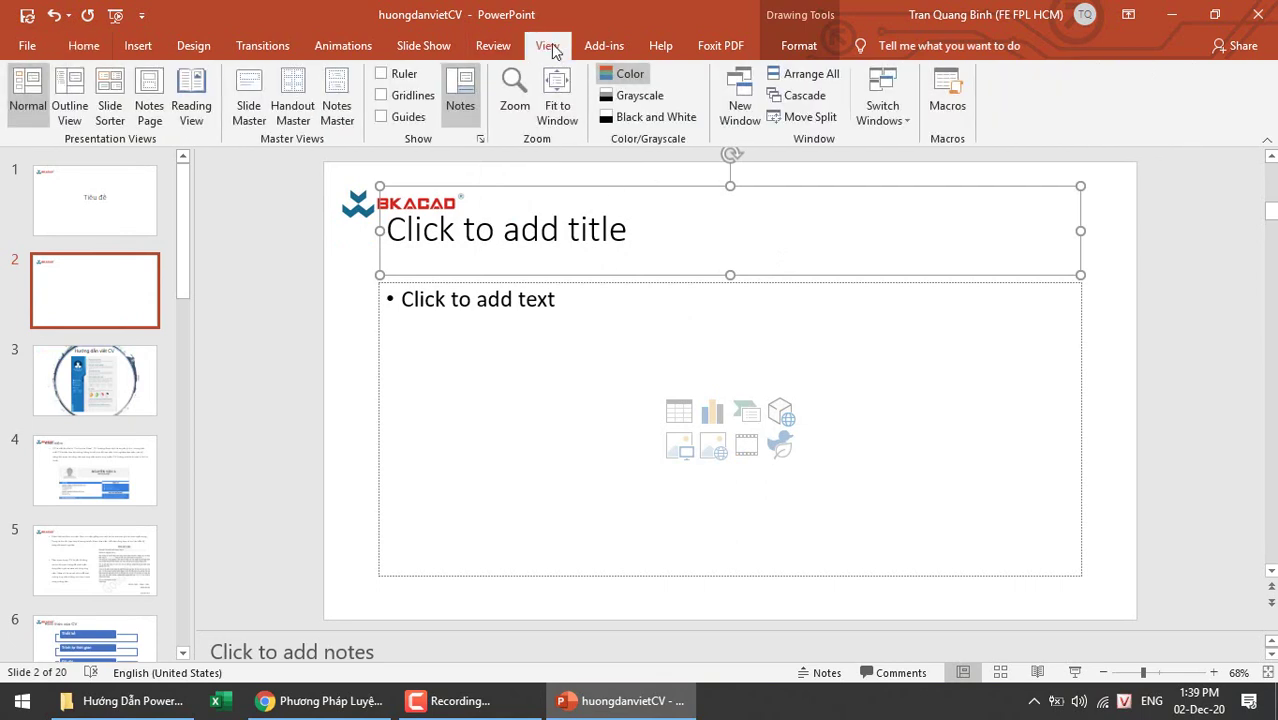
# - Switch the presentation to Slide Master view
pyautogui.click(250, 114)
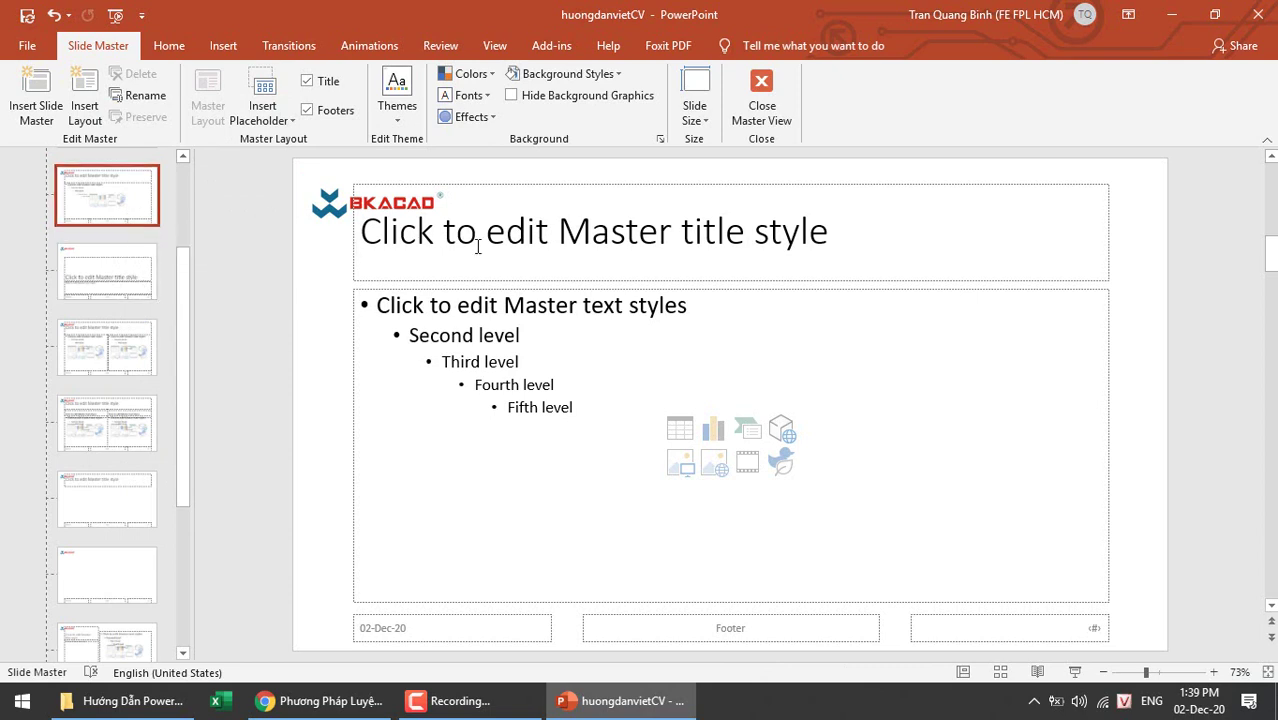
# - Browse the master layouts from Title Slide down to Picture with Caption
pyautogui.click(91, 260)
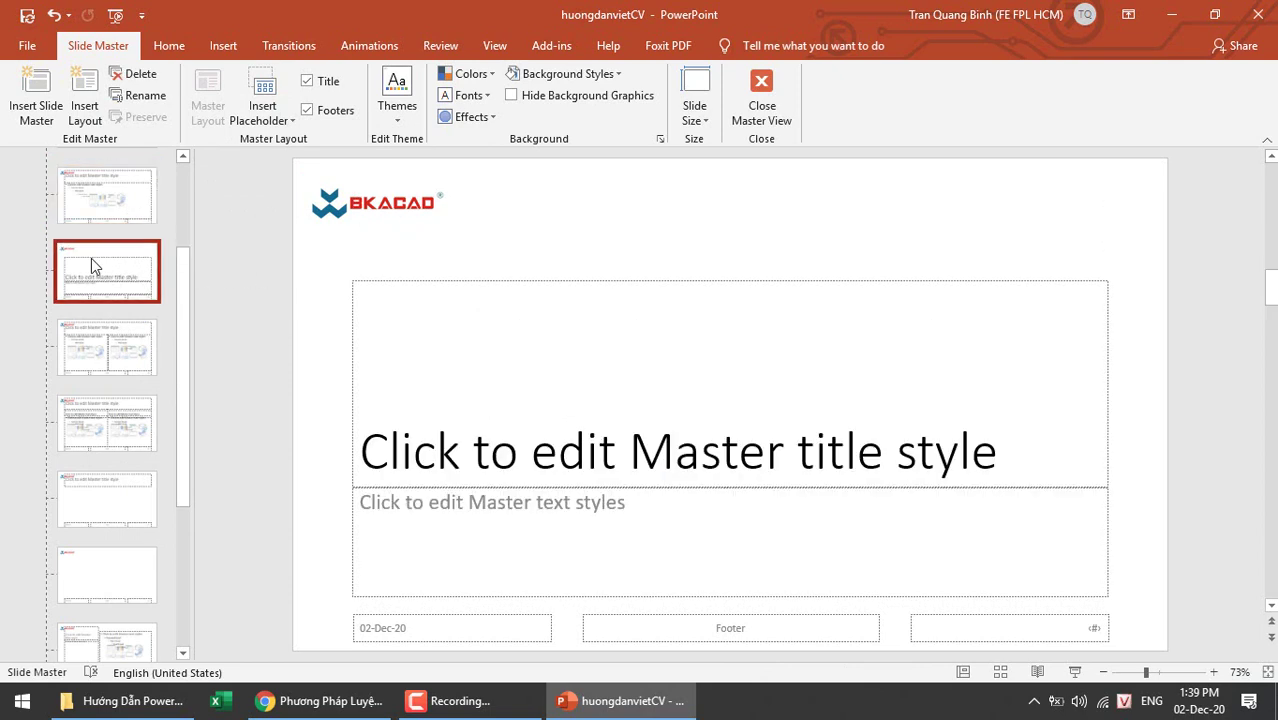
pyautogui.click(112, 363)
pyautogui.click(109, 433)
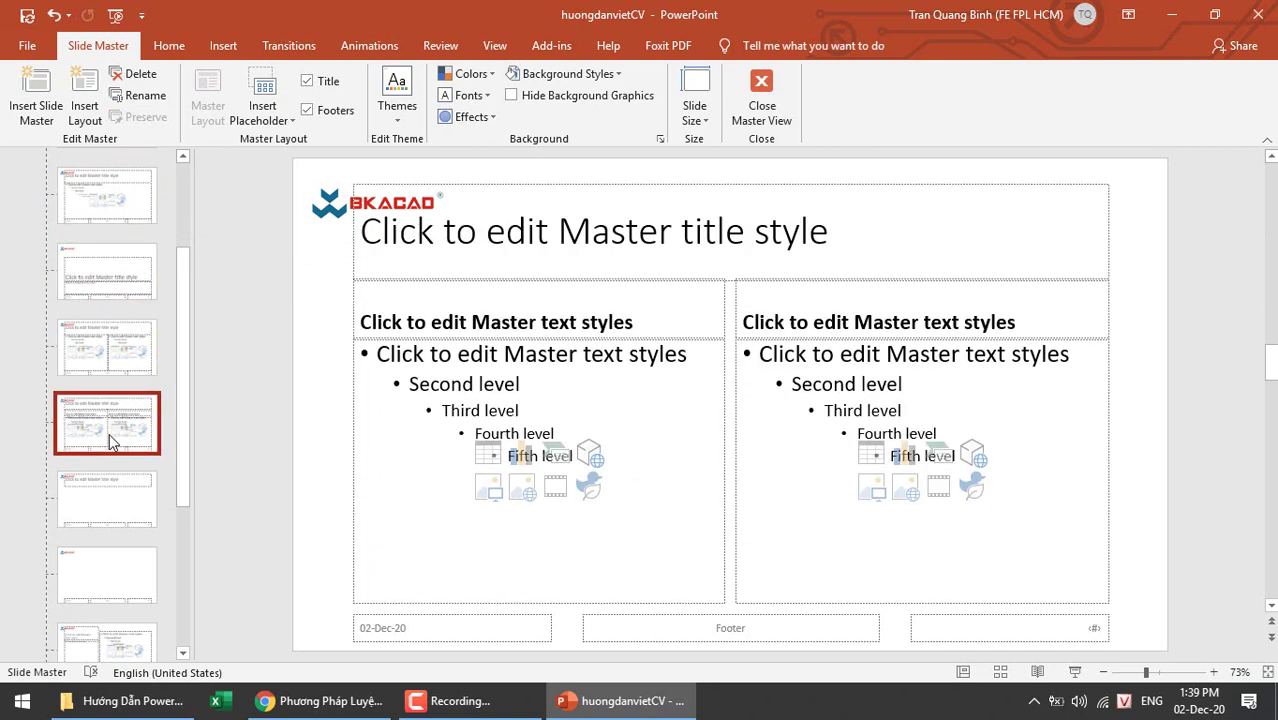
pyautogui.click(110, 514)
pyautogui.scroll(-1, 110, 514)
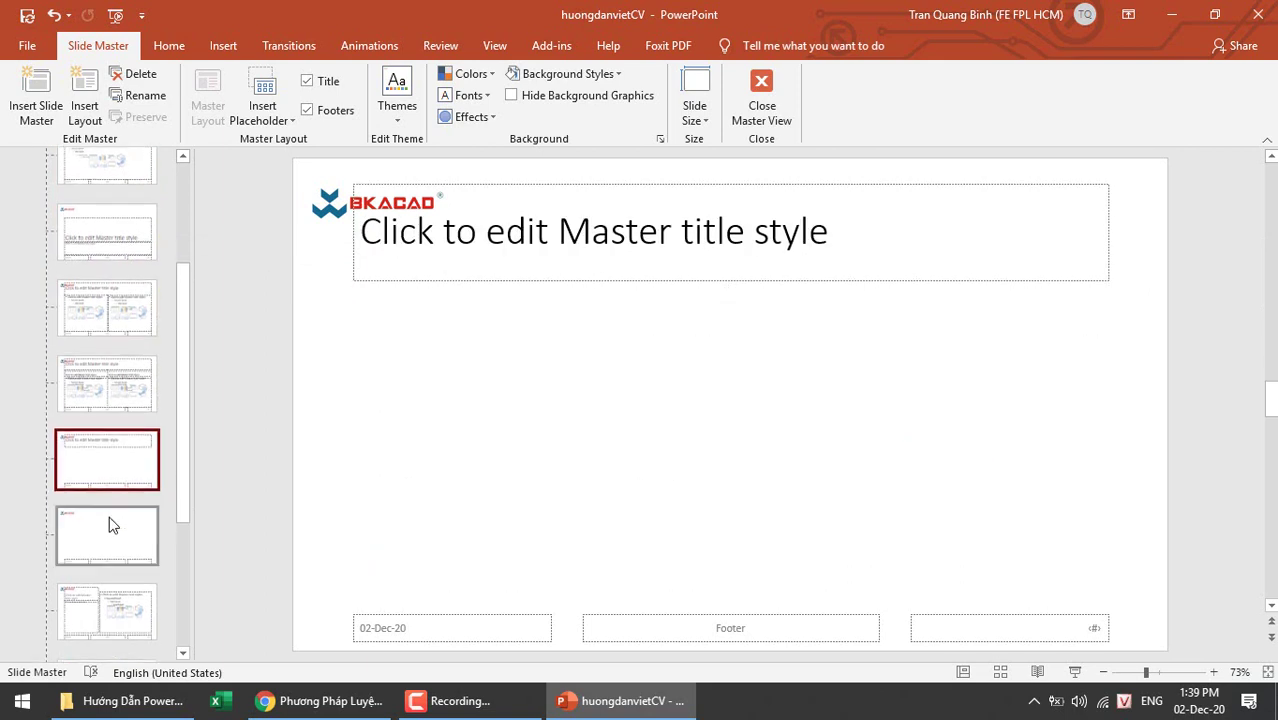
pyautogui.scroll(-2, 109, 516)
pyautogui.click(110, 468)
pyautogui.click(113, 543)
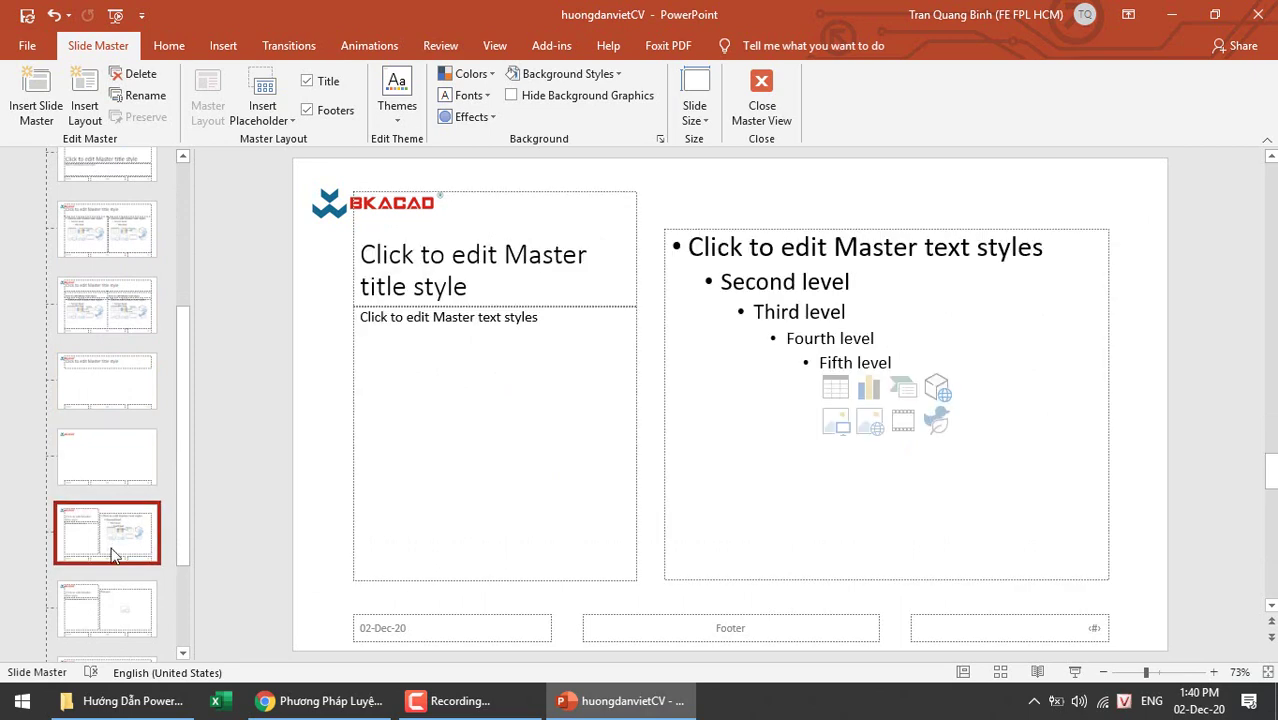
pyautogui.click(128, 598)
pyautogui.scroll(-1, 133, 550)
pyautogui.scroll(-1, 133, 550)
# - View the two vertical text layouts, then go back to Title and Content
pyautogui.click(134, 537)
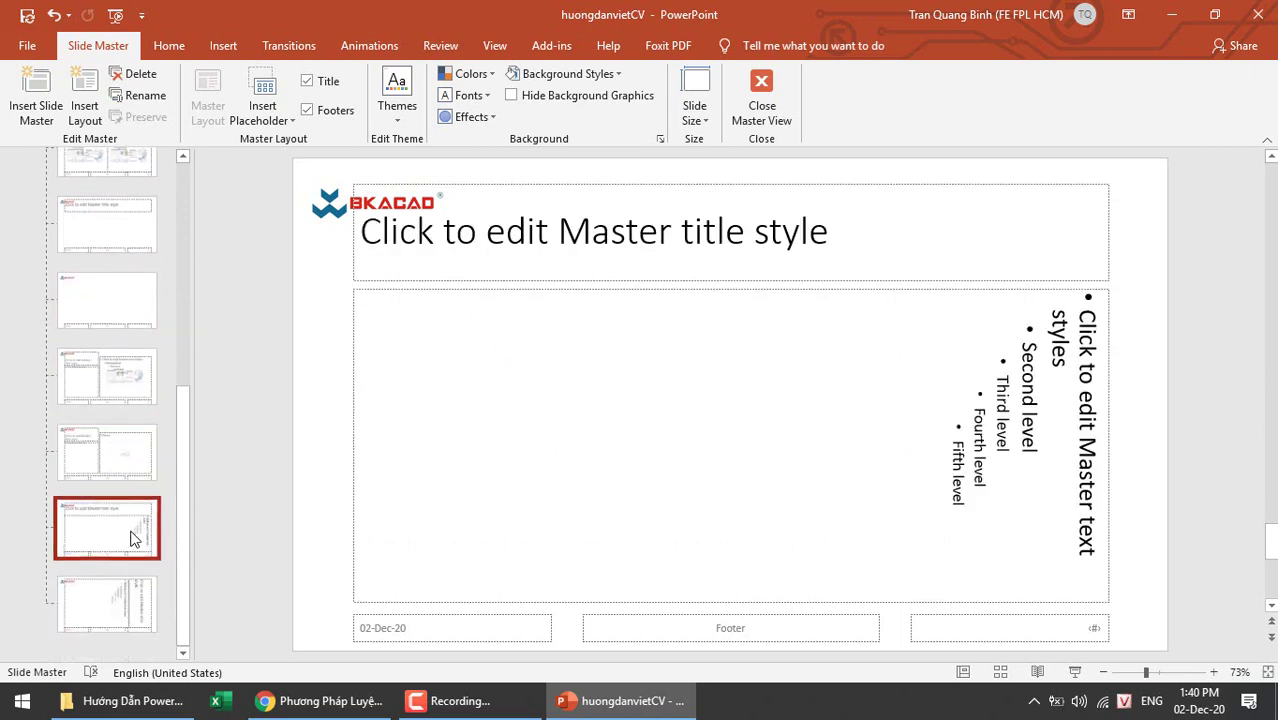
pyautogui.click(114, 620)
pyautogui.scroll(2, 116, 455)
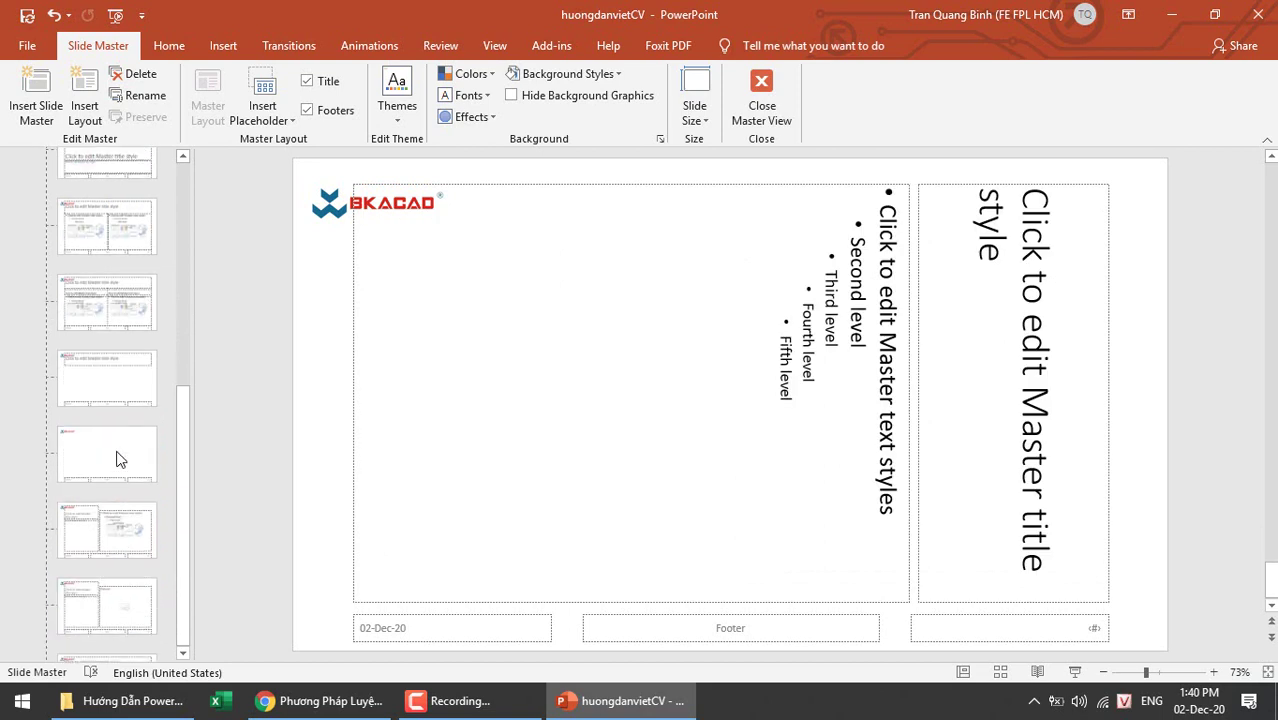
pyautogui.scroll(3, 116, 450)
pyautogui.scroll(1, 131, 374)
pyautogui.click(103, 283)
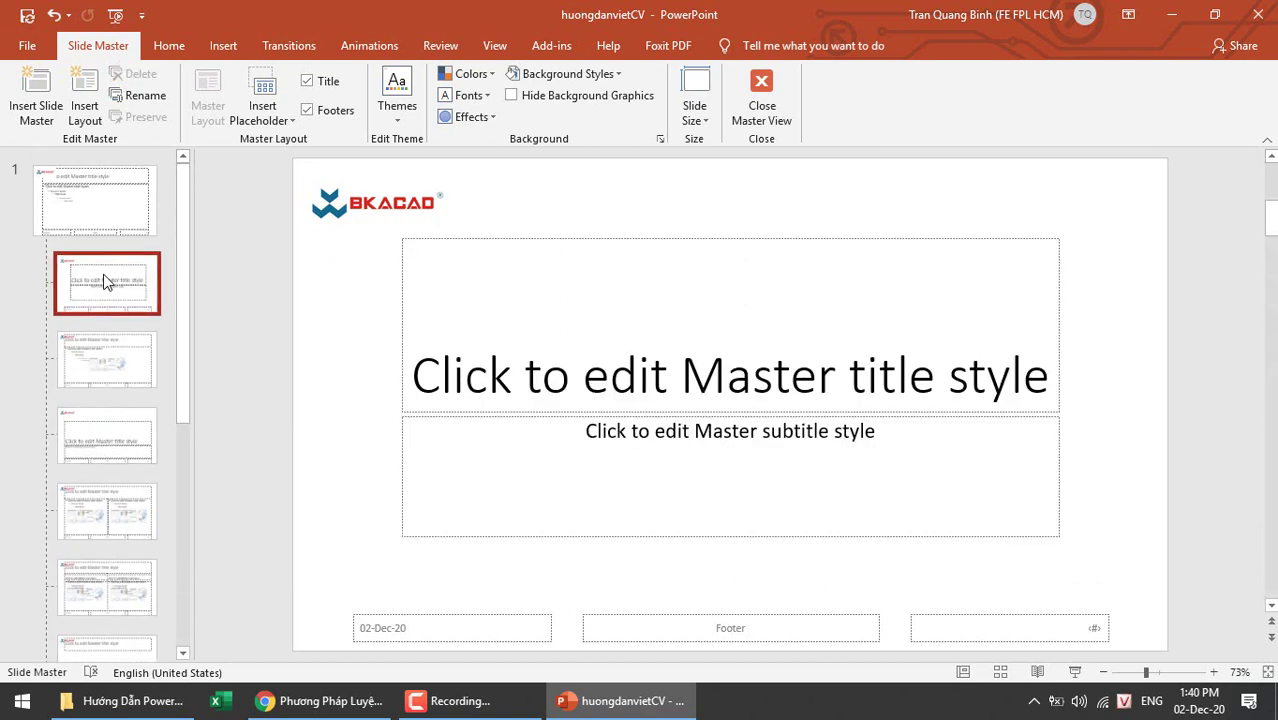
pyautogui.click(103, 371)
pyautogui.click(703, 225)
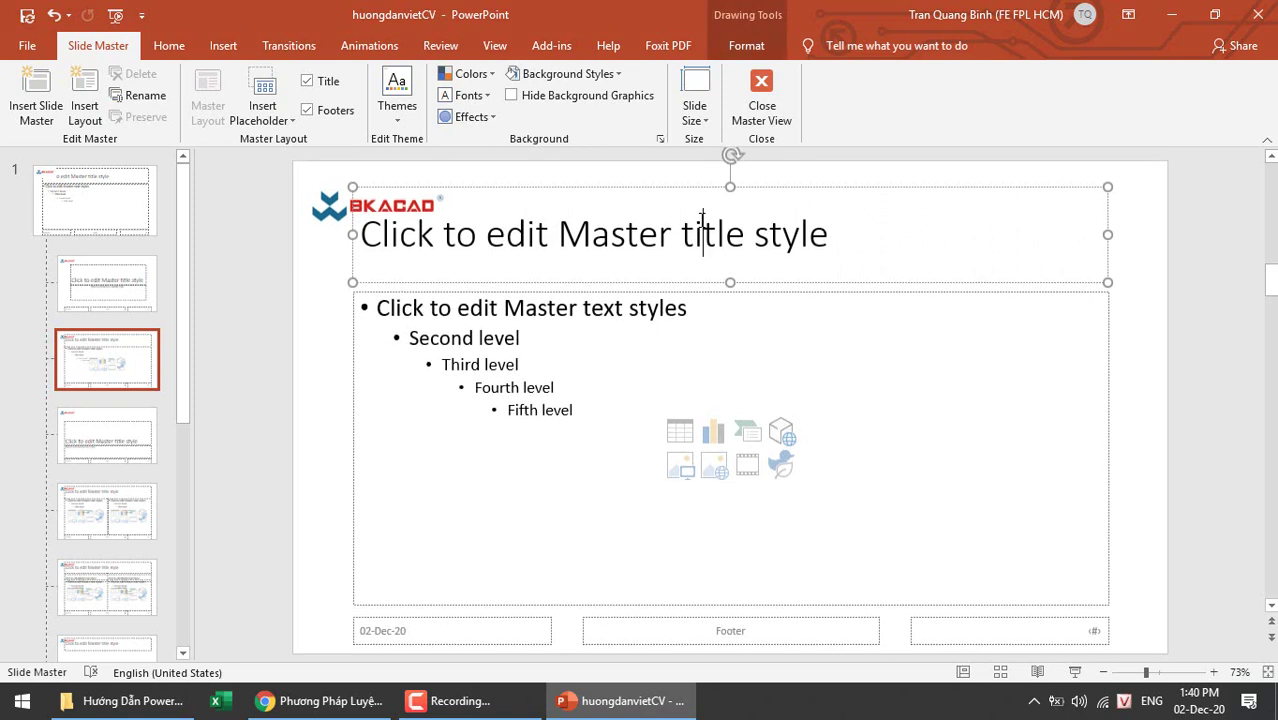
# - Replace the Title and Content layout's title prompt with 'Nhấn vào đây để them tiêu đề'
pyautogui.moveTo(877, 241); pyautogui.dragTo(356, 236)
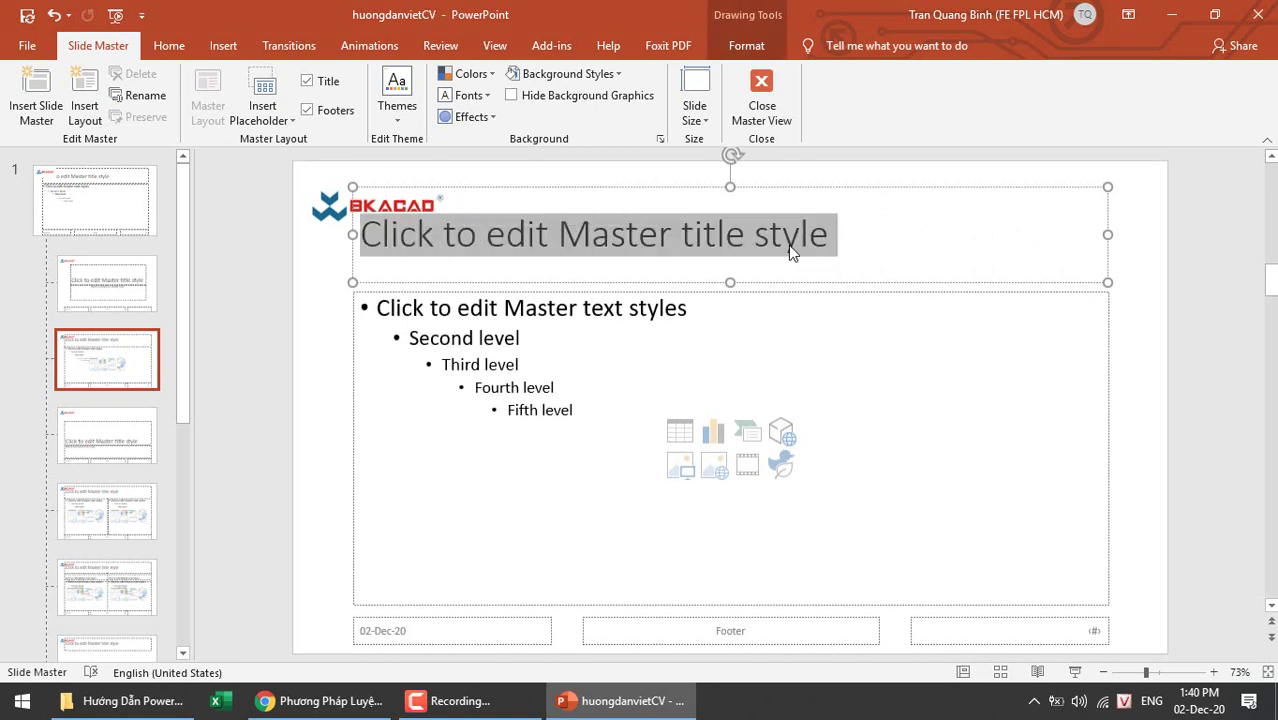
pyautogui.write('Nhaans')
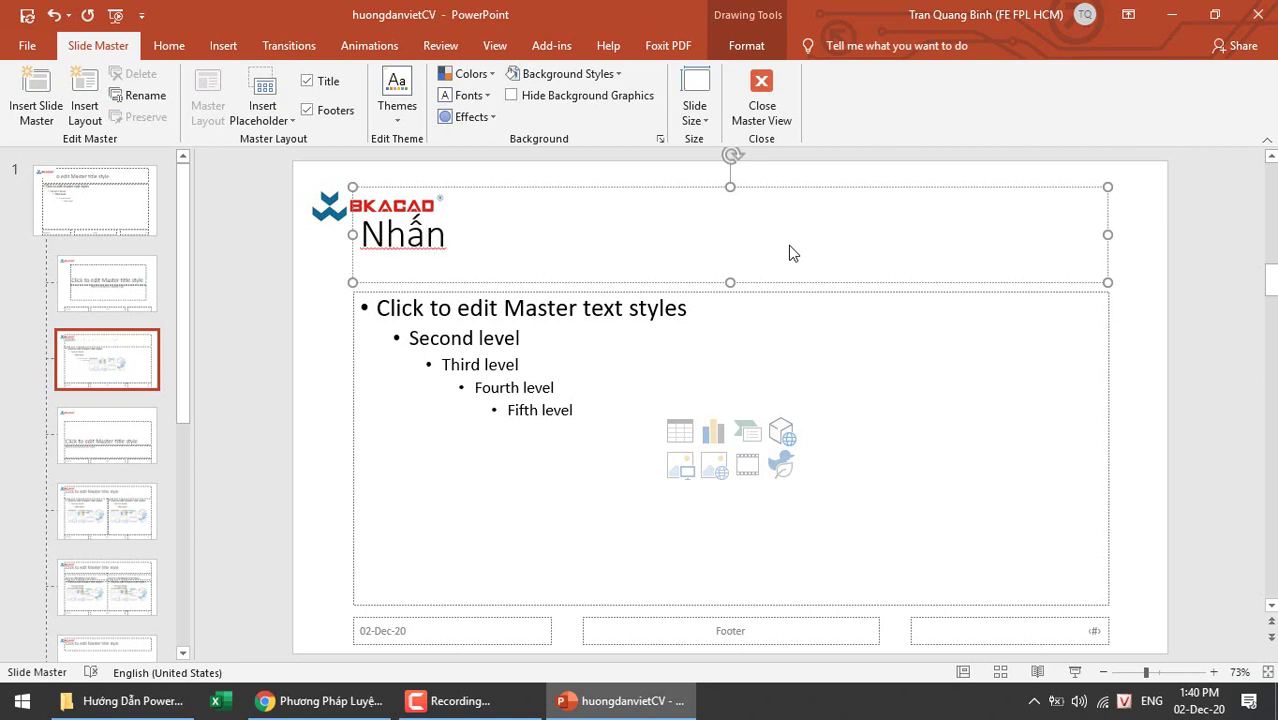
pyautogui.write(' chuo')
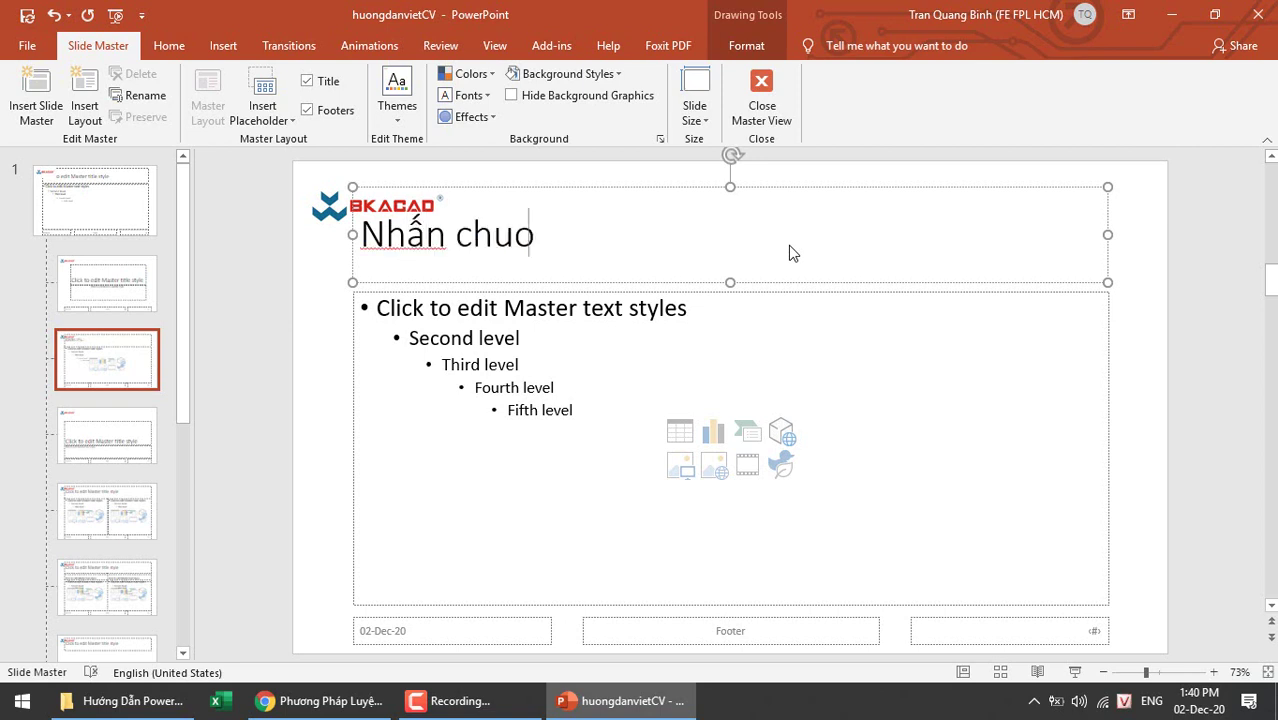
pyautogui.write('otj')
pyautogui.press('BackSpace')
pyautogui.press('BackSpace')
pyautogui.press('BackSpace')
pyautogui.press('BackSpace')
pyautogui.press('BackSpace')
pyautogui.write('vaf')
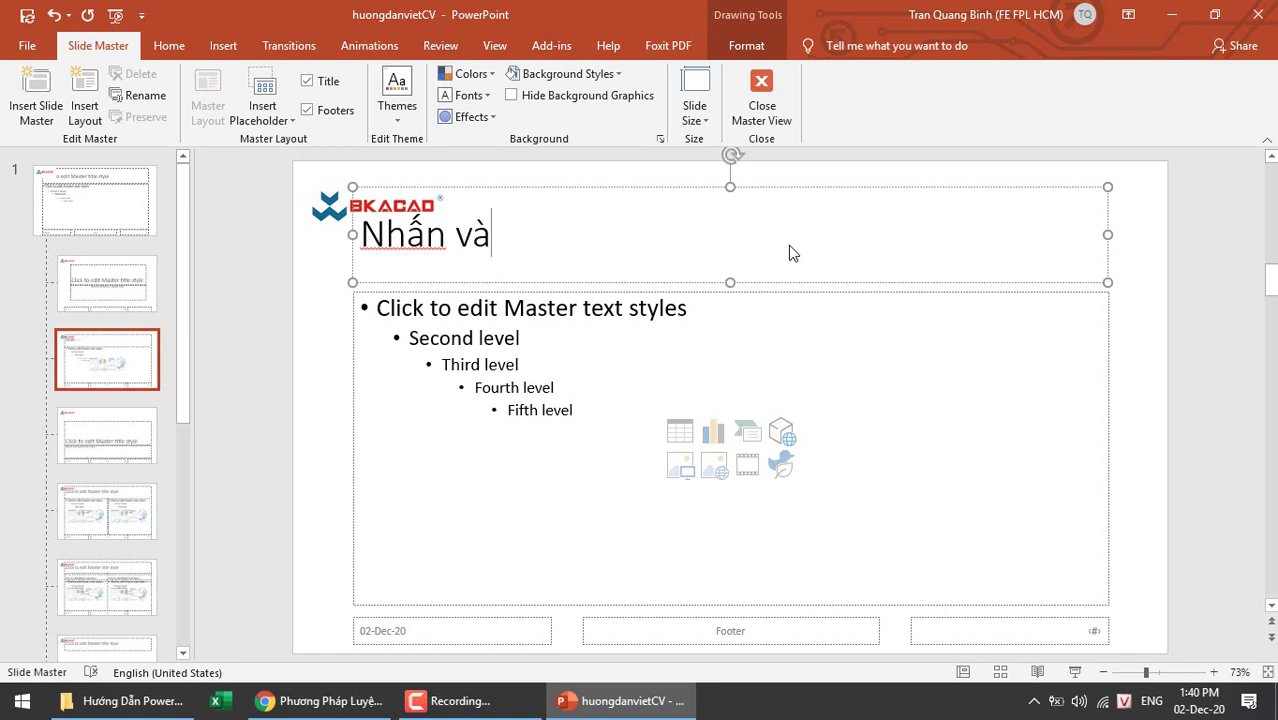
pyautogui.write('o ddaay')
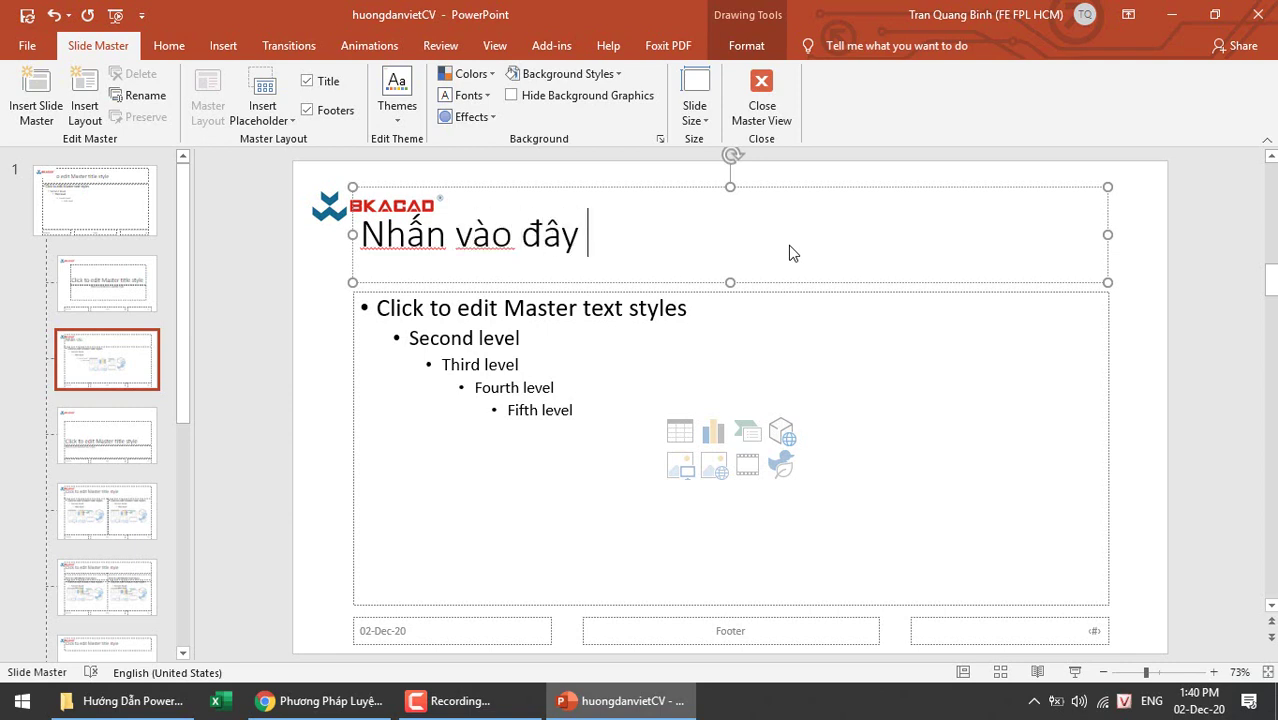
pyautogui.write(' ddeer them')
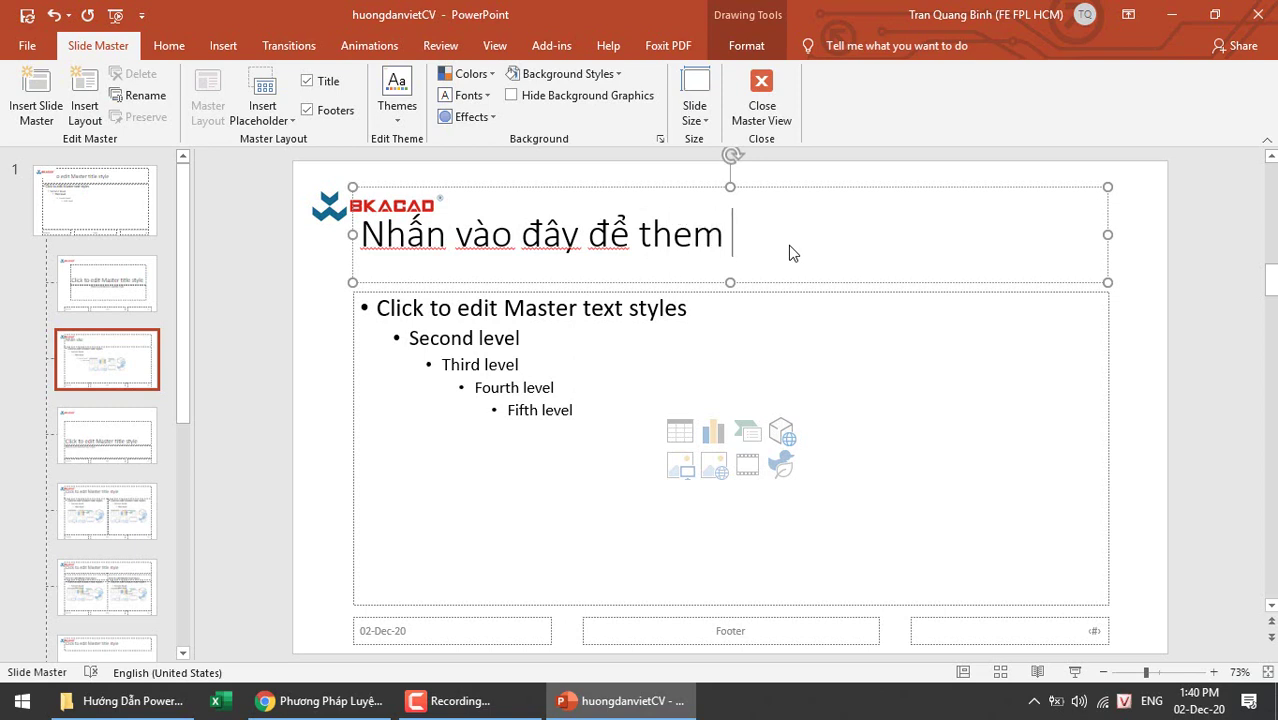
pyautogui.write(' tieeu dde')
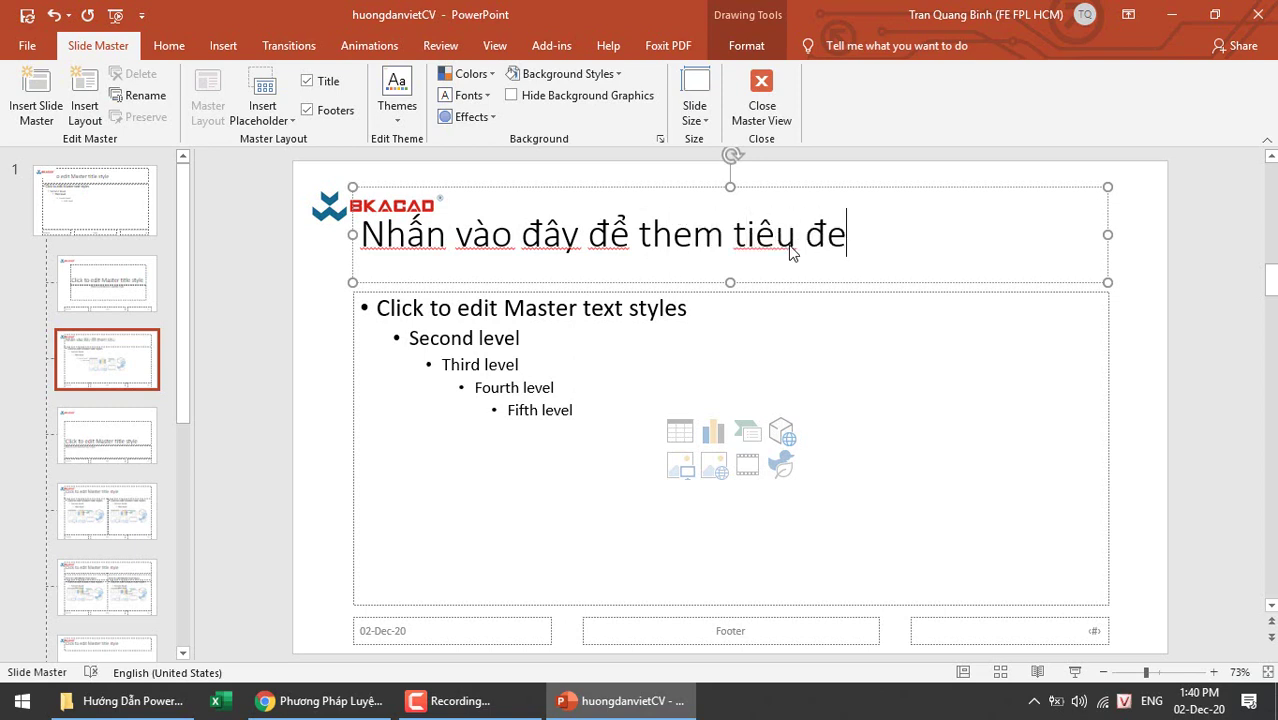
# - Close Master View and start the slide show from slide 2
pyautogui.click(768, 88)
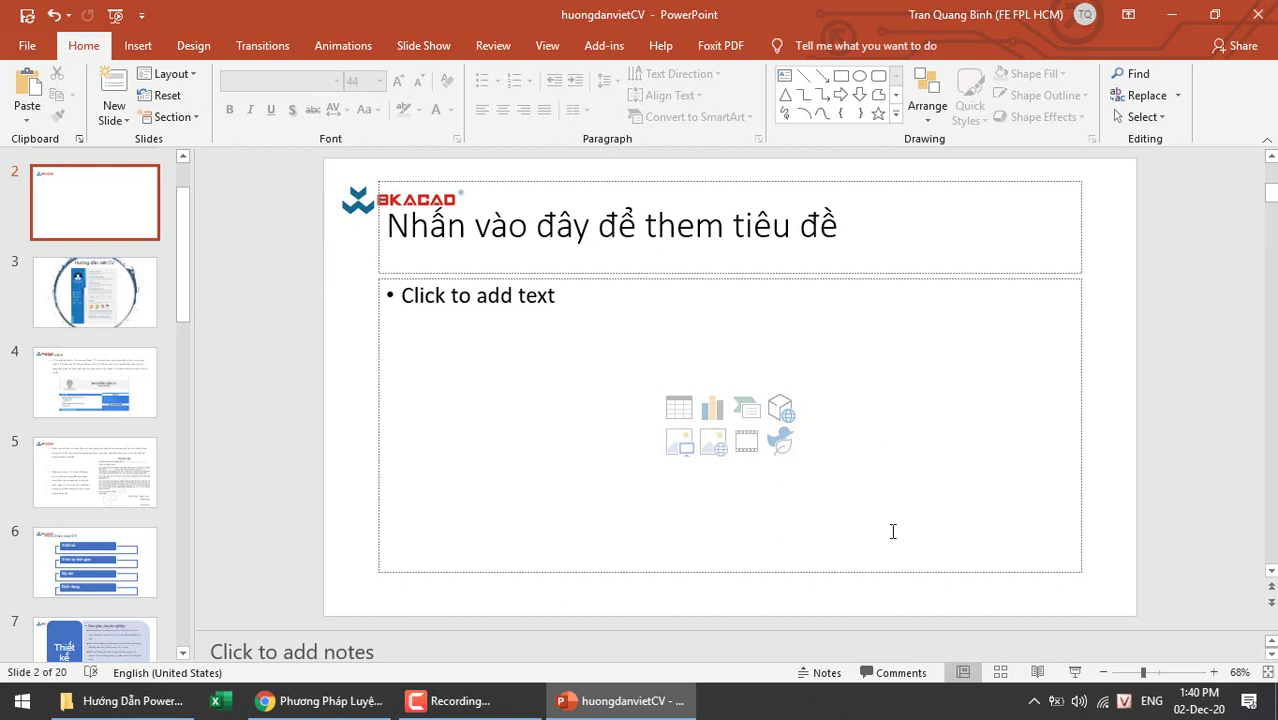
pyautogui.click(1076, 672)
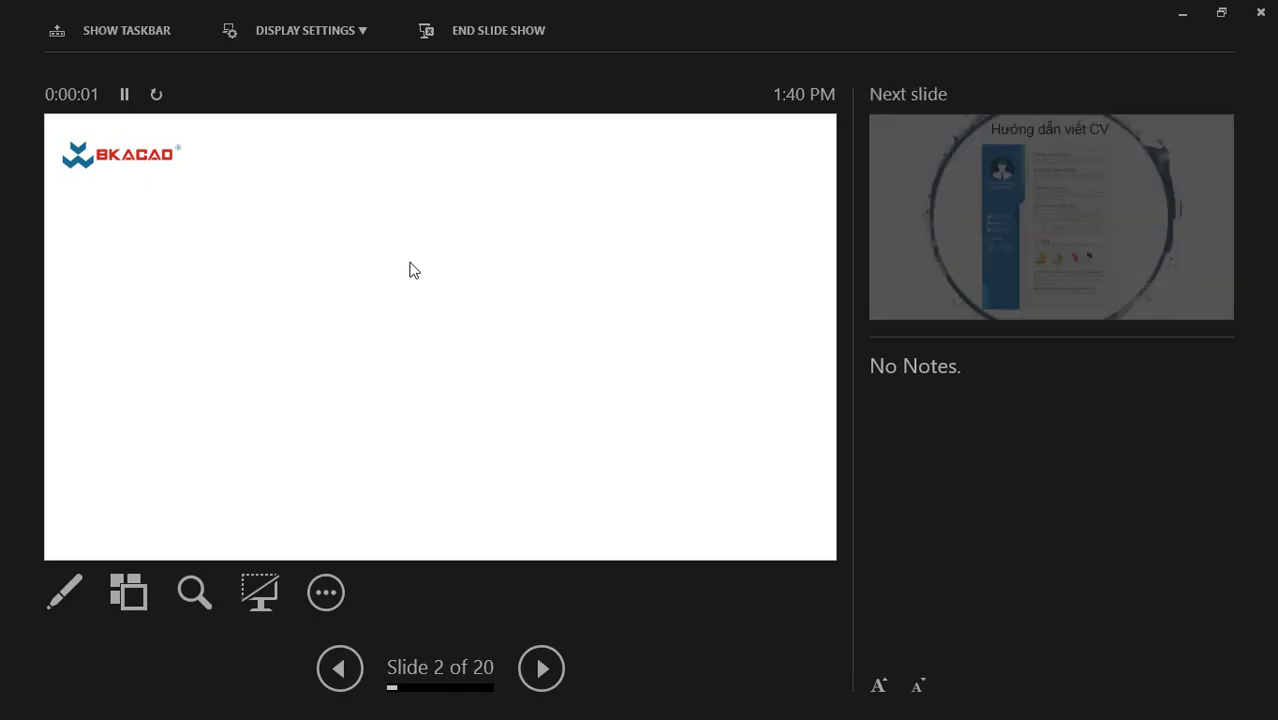
# - Try the laser pointer, advance the show to slide 3, then end it
pyautogui.rightClick(410, 263)
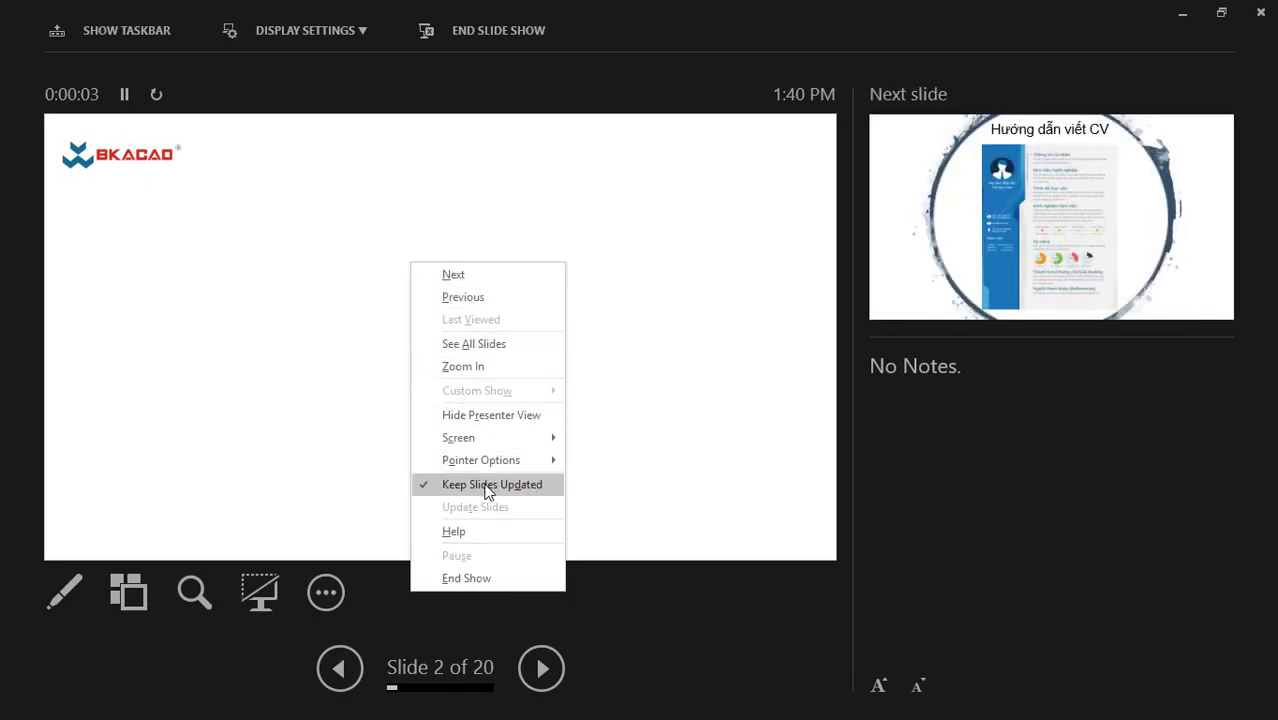
pyautogui.click(590, 470)
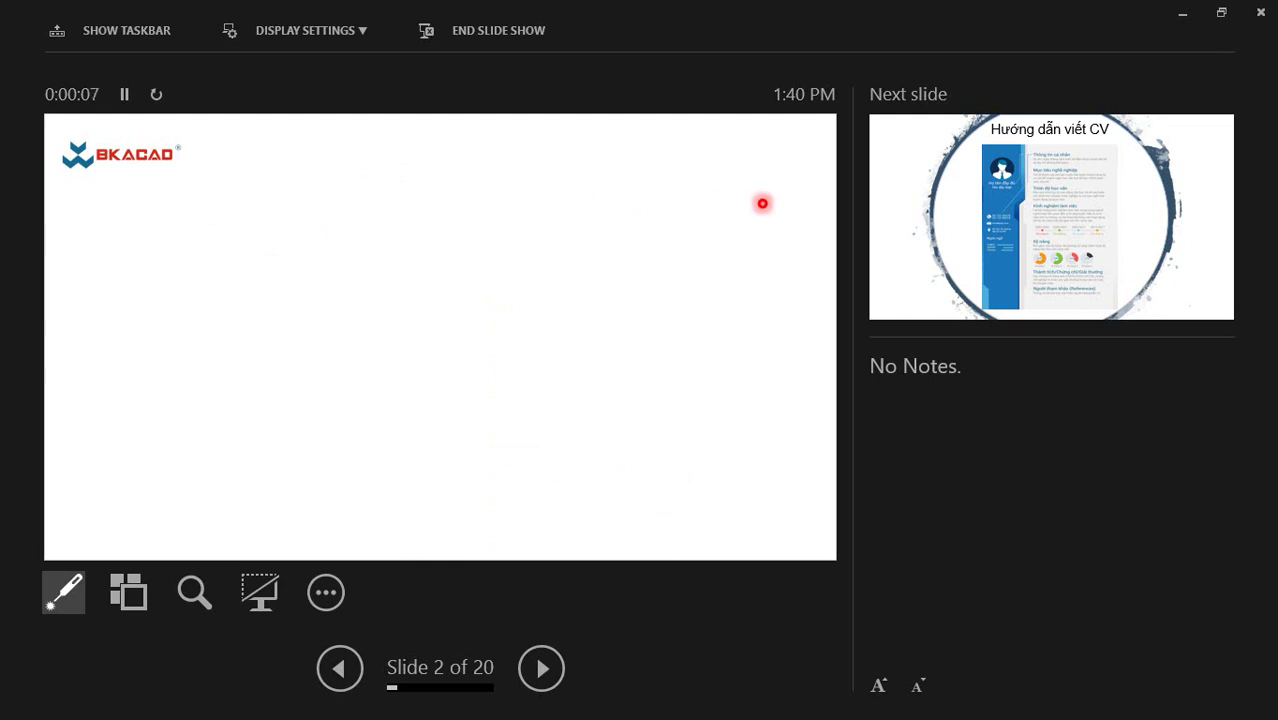
pyautogui.press('Escape')
pyautogui.click(490, 249)
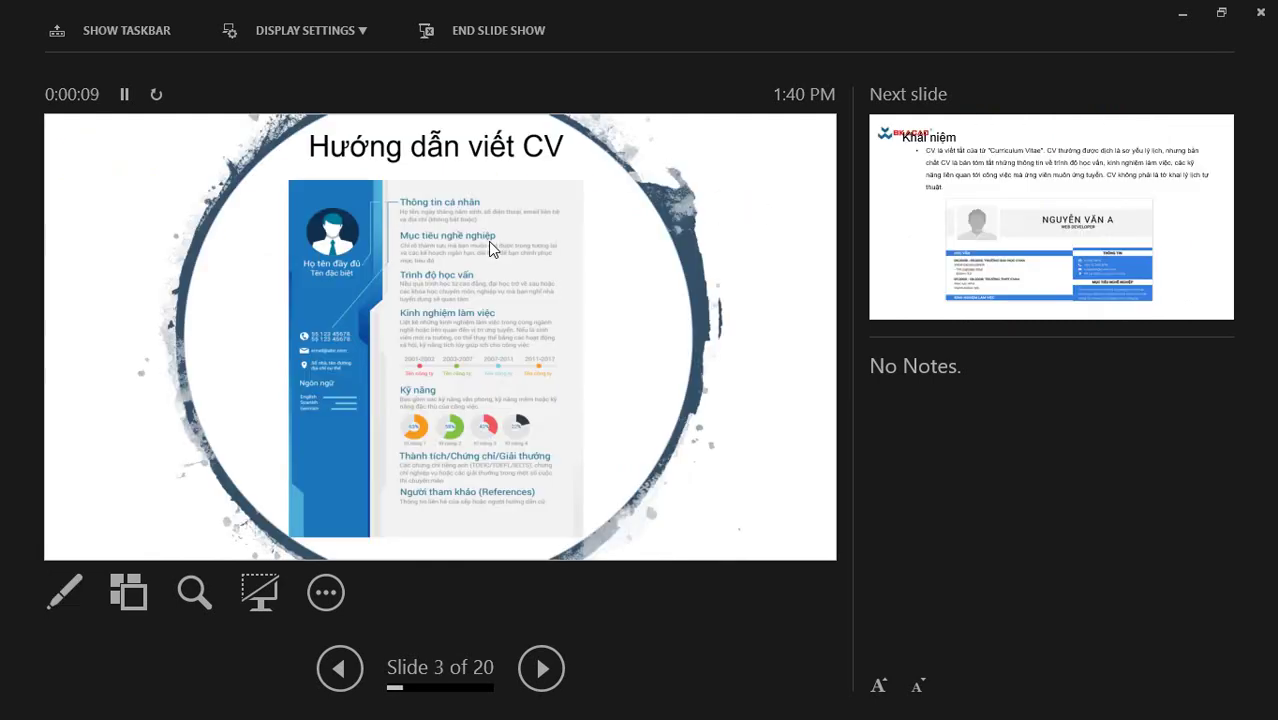
pyautogui.press('Escape')
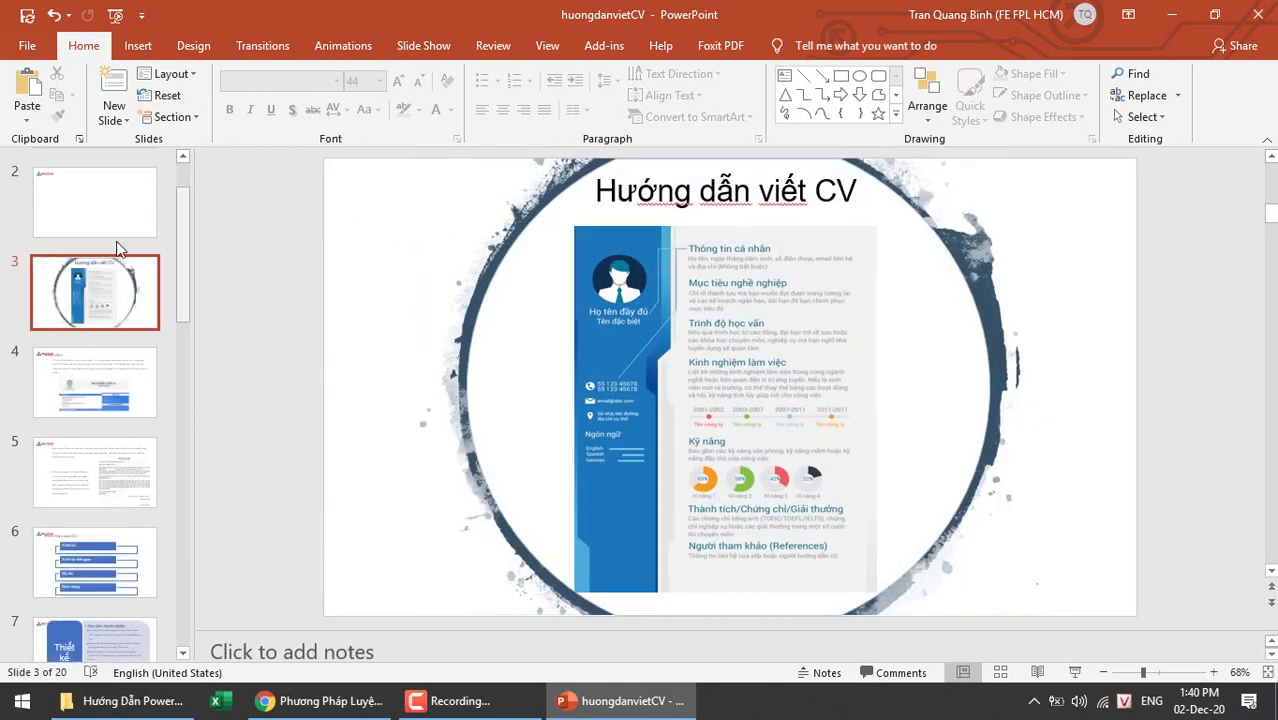
# - Title slide 2 'Tiêu đề mới' and preview it in a slide show
pyautogui.click(116, 238)
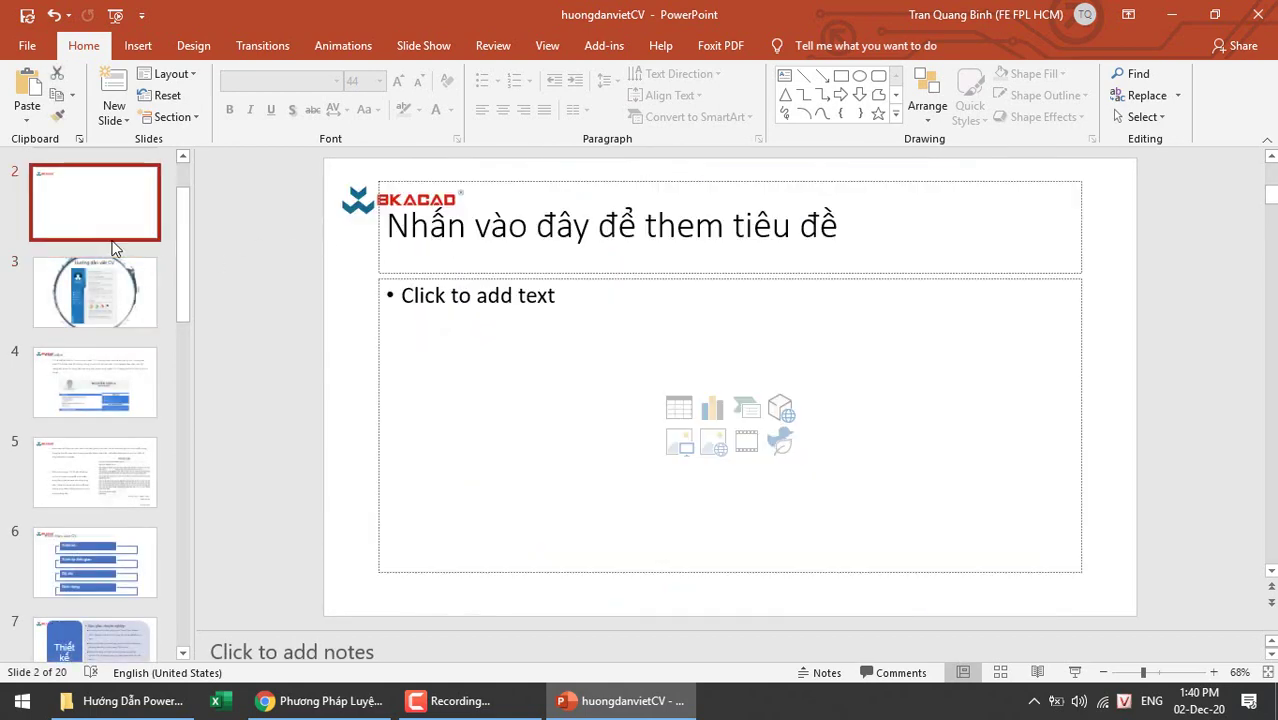
pyautogui.click(528, 228)
pyautogui.write('Tiêu ')
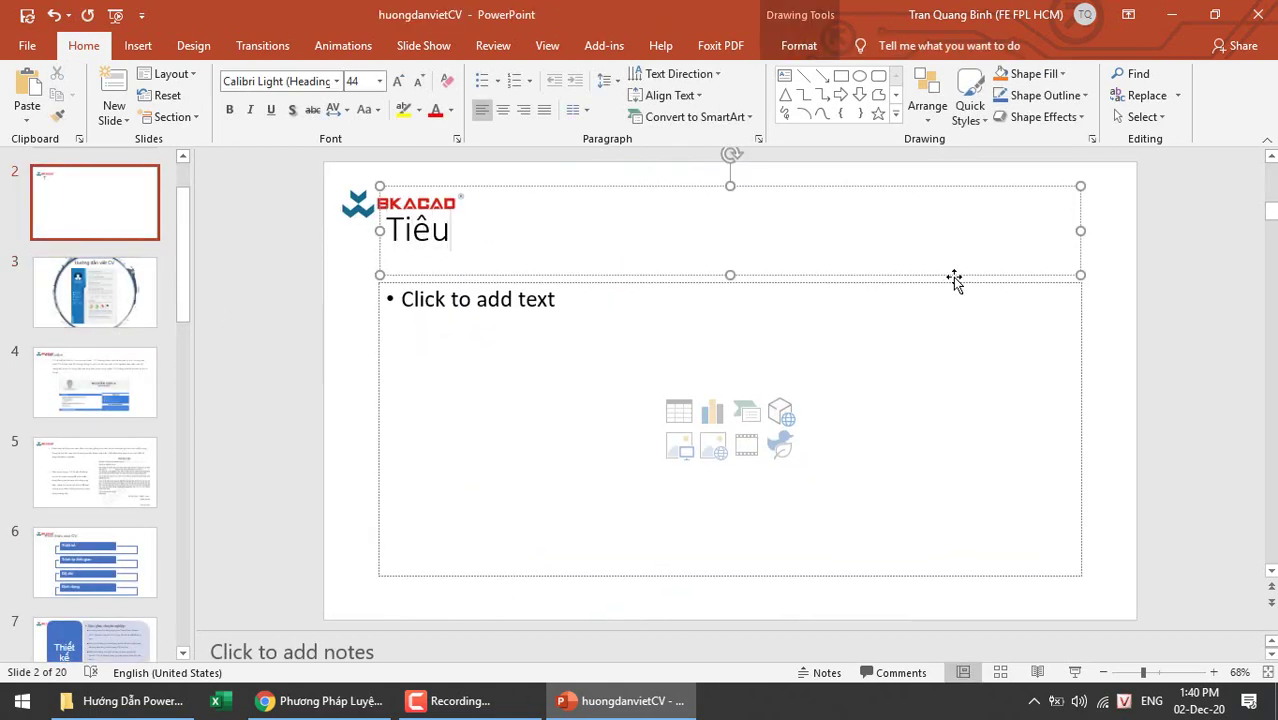
pyautogui.write('đề')
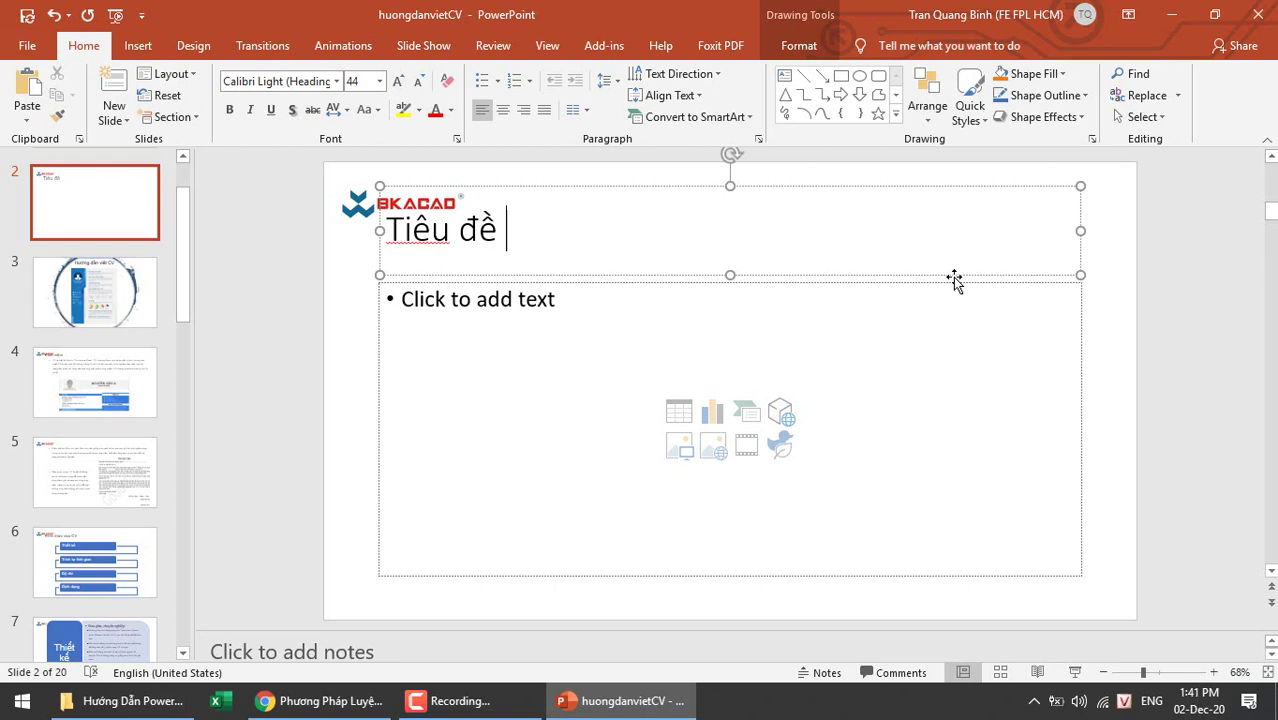
pyautogui.write(' moới')
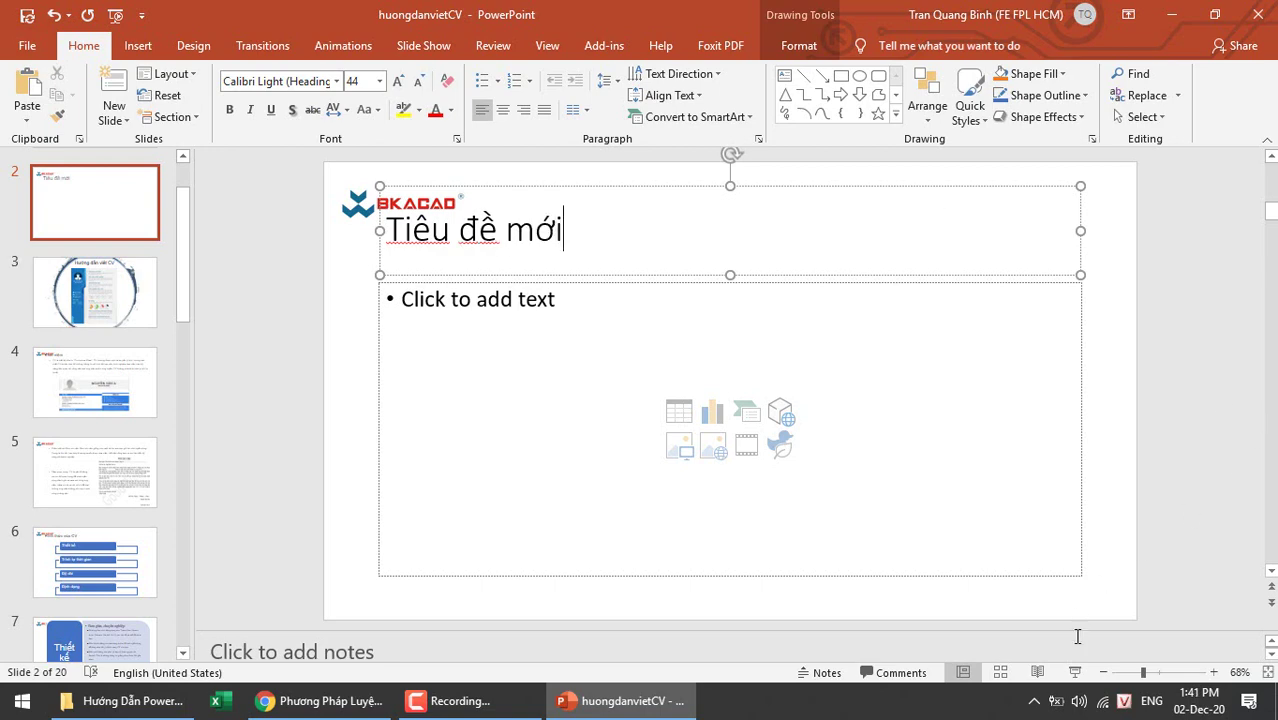
pyautogui.click(1075, 672)
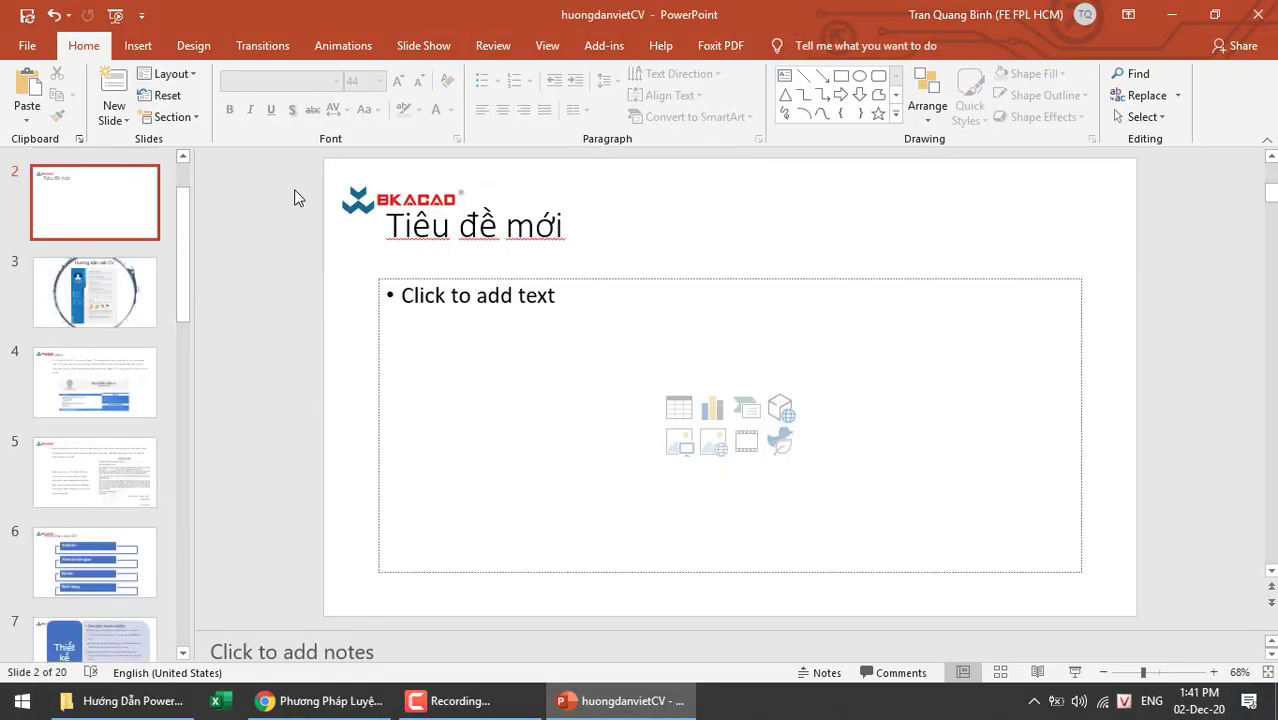
# - Compare with slide 1's title, then select slide 2's whole title 'Tiêu đề mới'
pyautogui.click(148, 212)
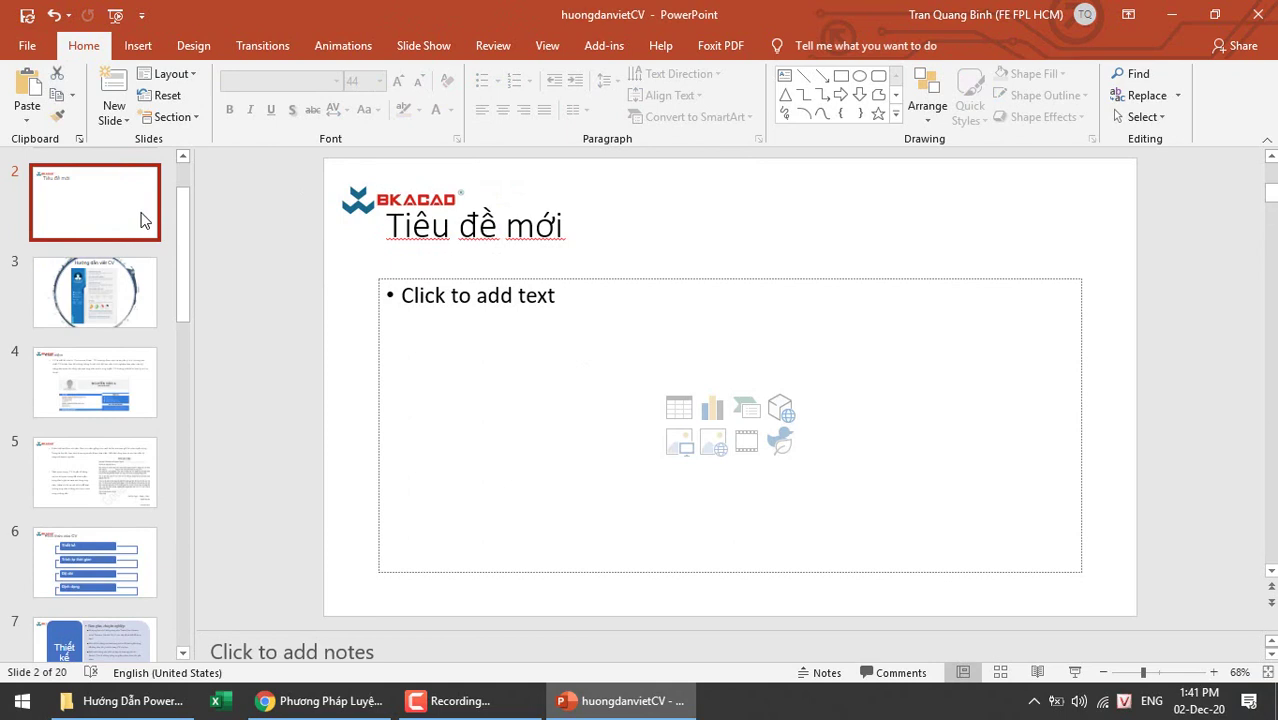
pyautogui.press('Up')
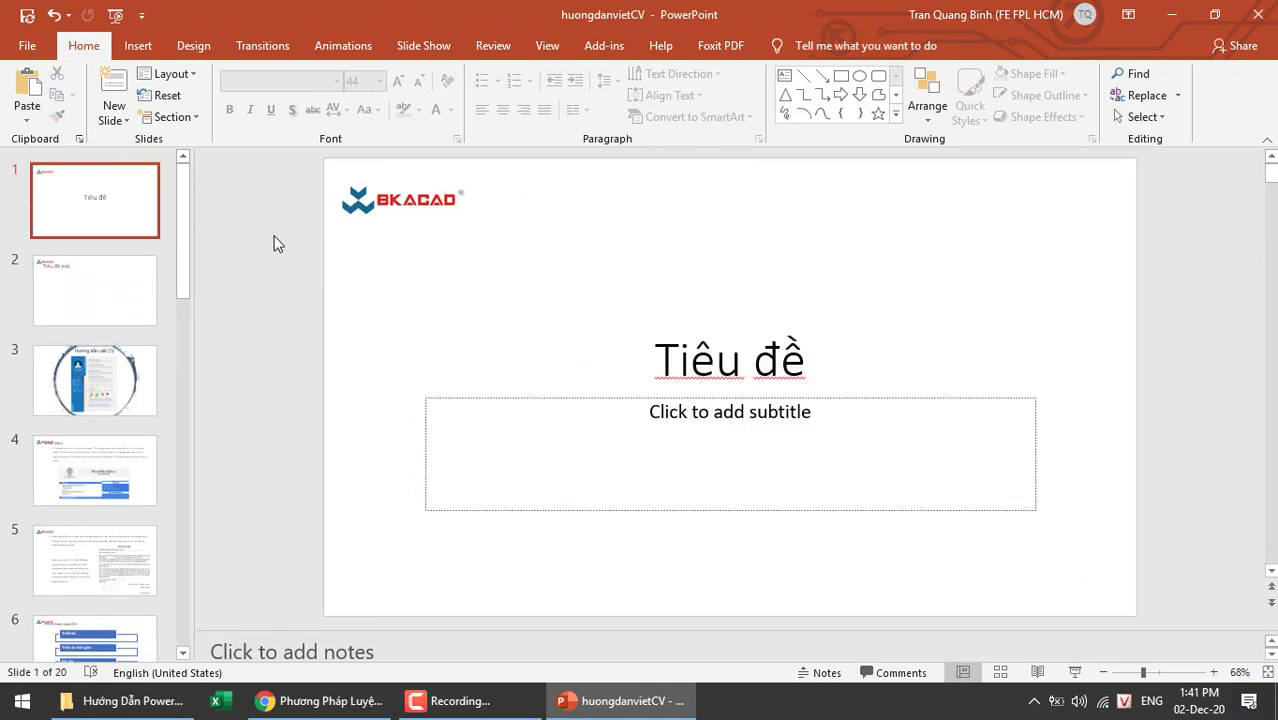
pyautogui.click(63, 268)
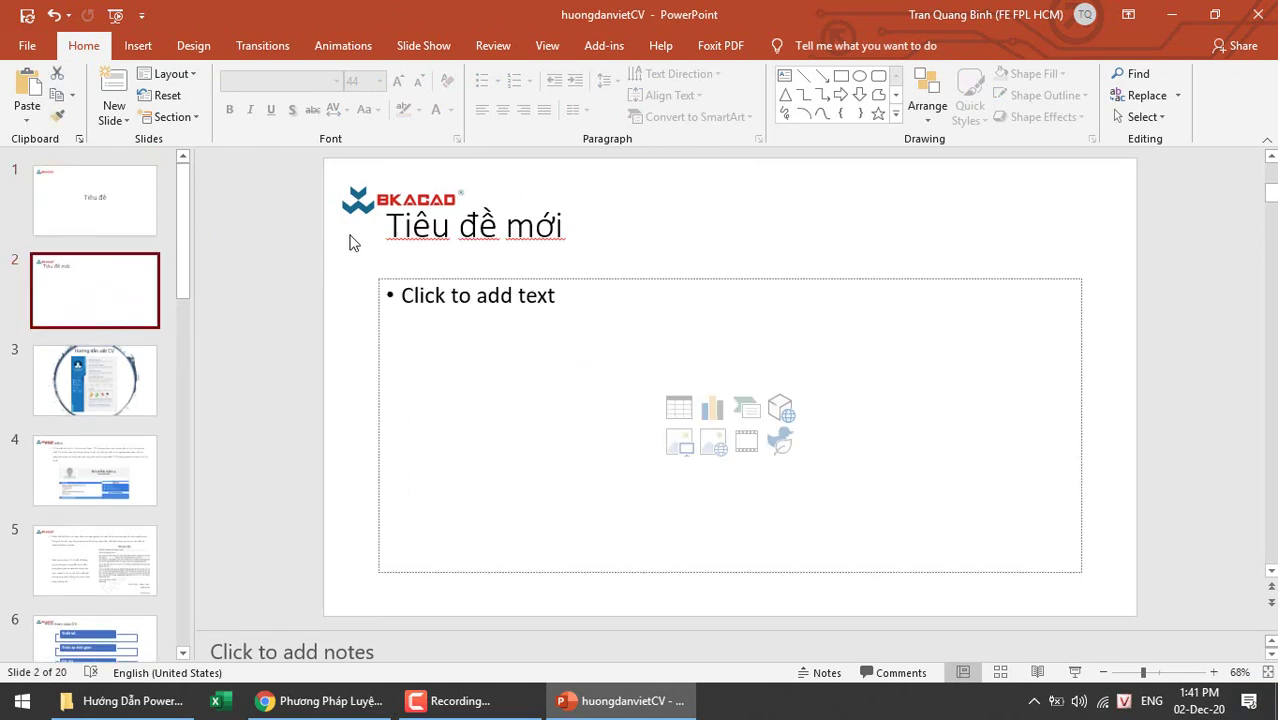
pyautogui.click(549, 226)
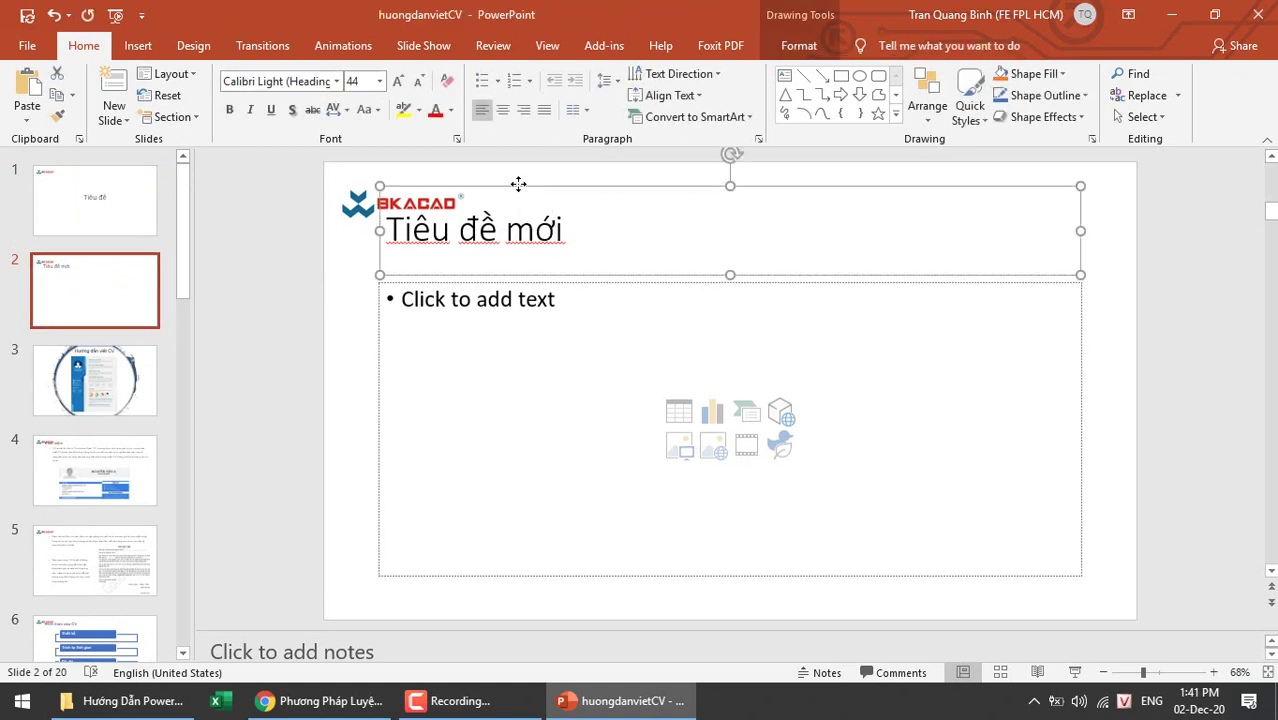
pyautogui.doubleClick(387, 230)
pyautogui.moveTo(387, 230); pyautogui.dragTo(571, 242)
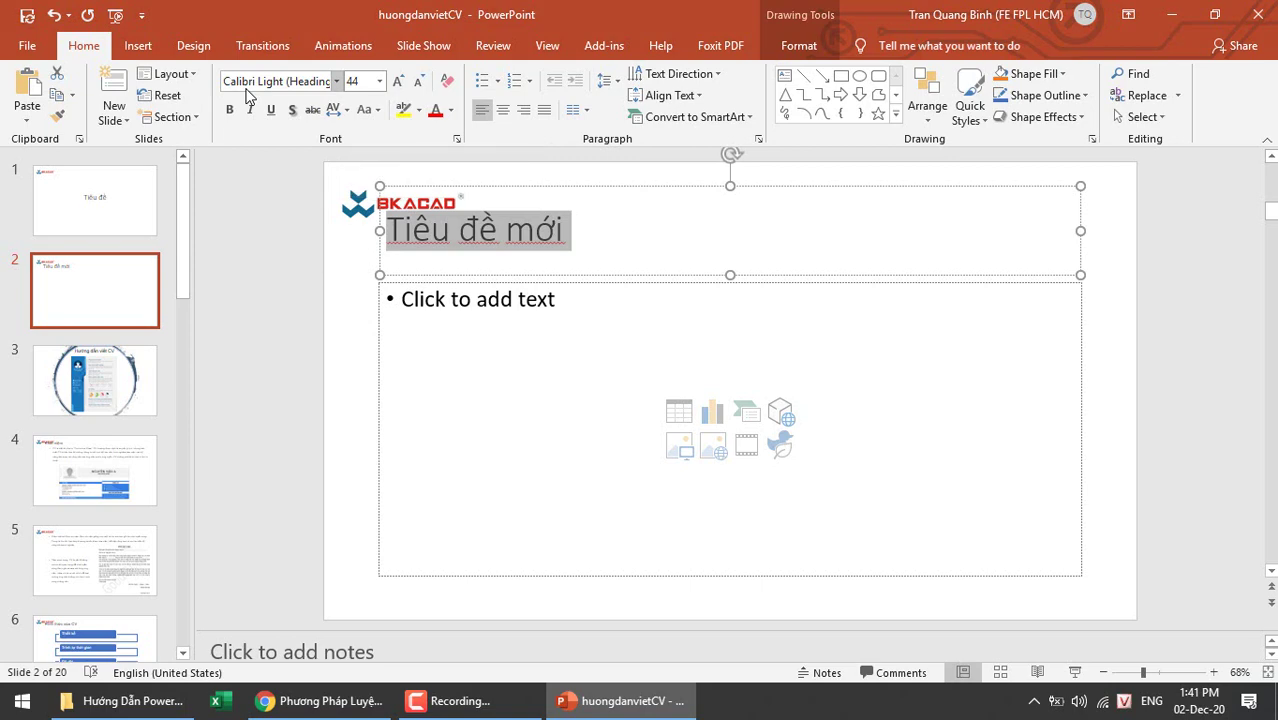
pyautogui.click(251, 246)
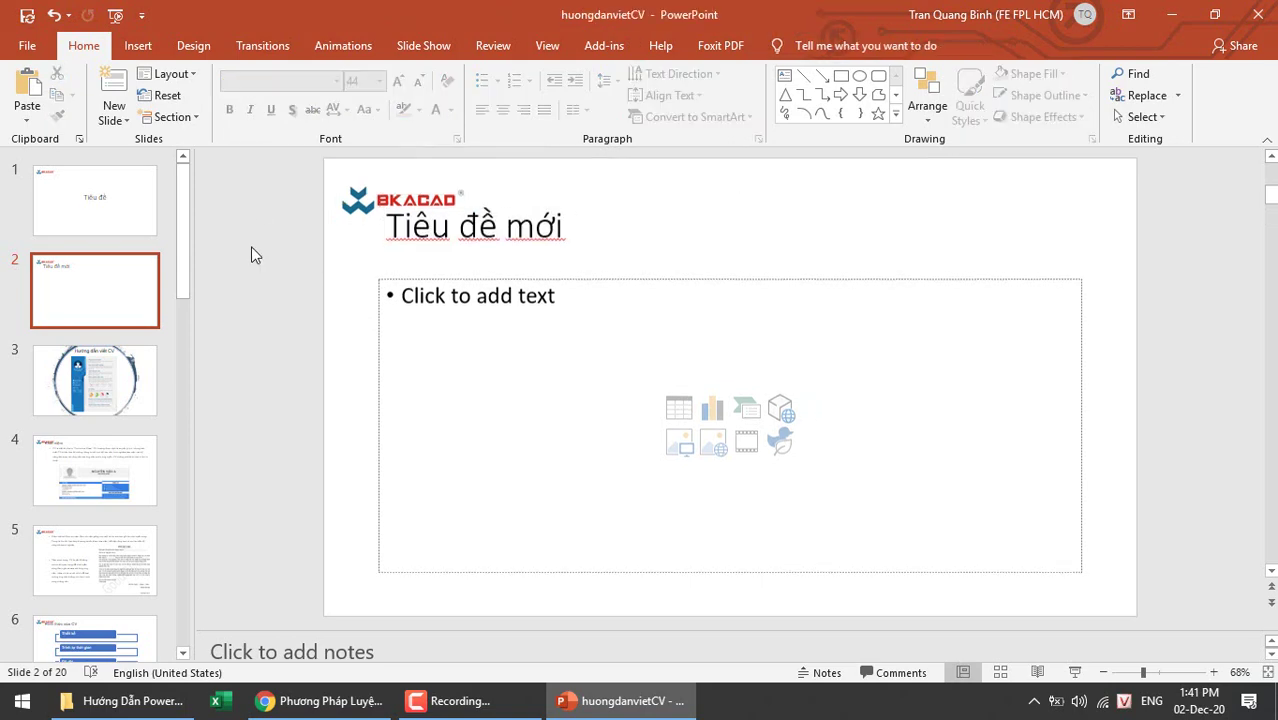
pyautogui.click(547, 45)
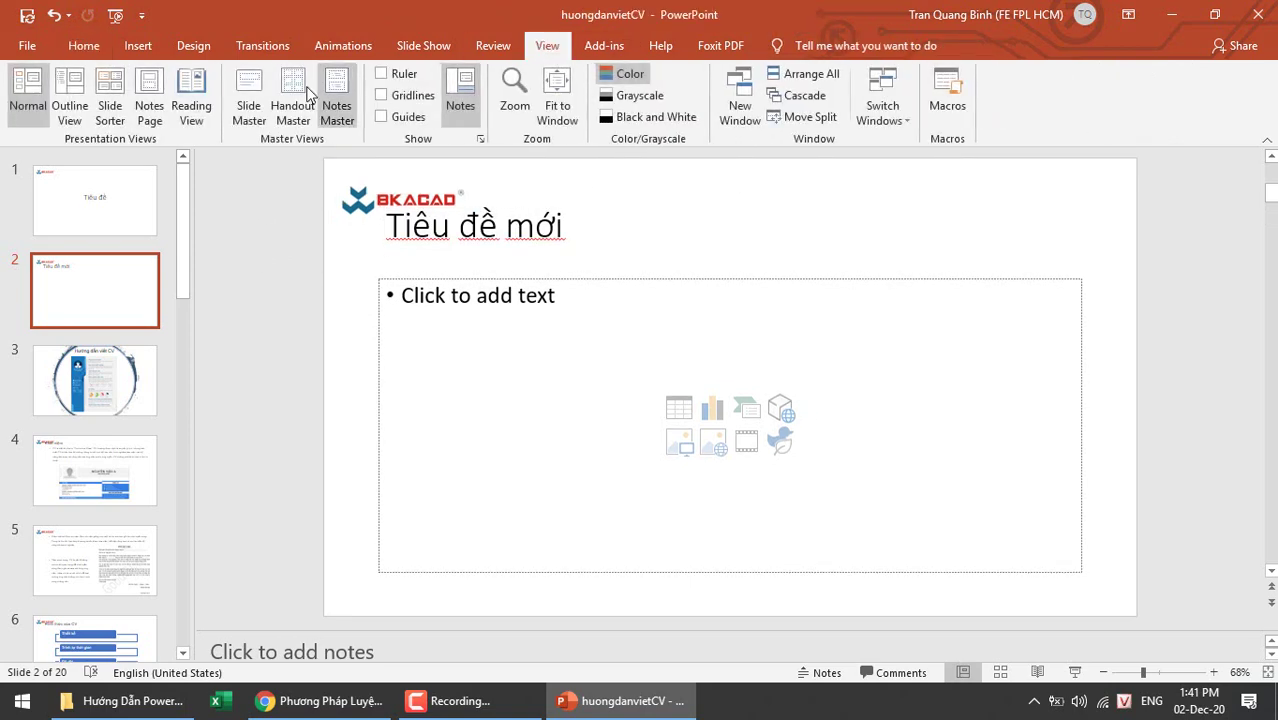
# - In Slide Master, make the title prompt bold and red, and correct 'them' to 'thêm'
pyautogui.click(245, 105)
pyautogui.click(450, 186)
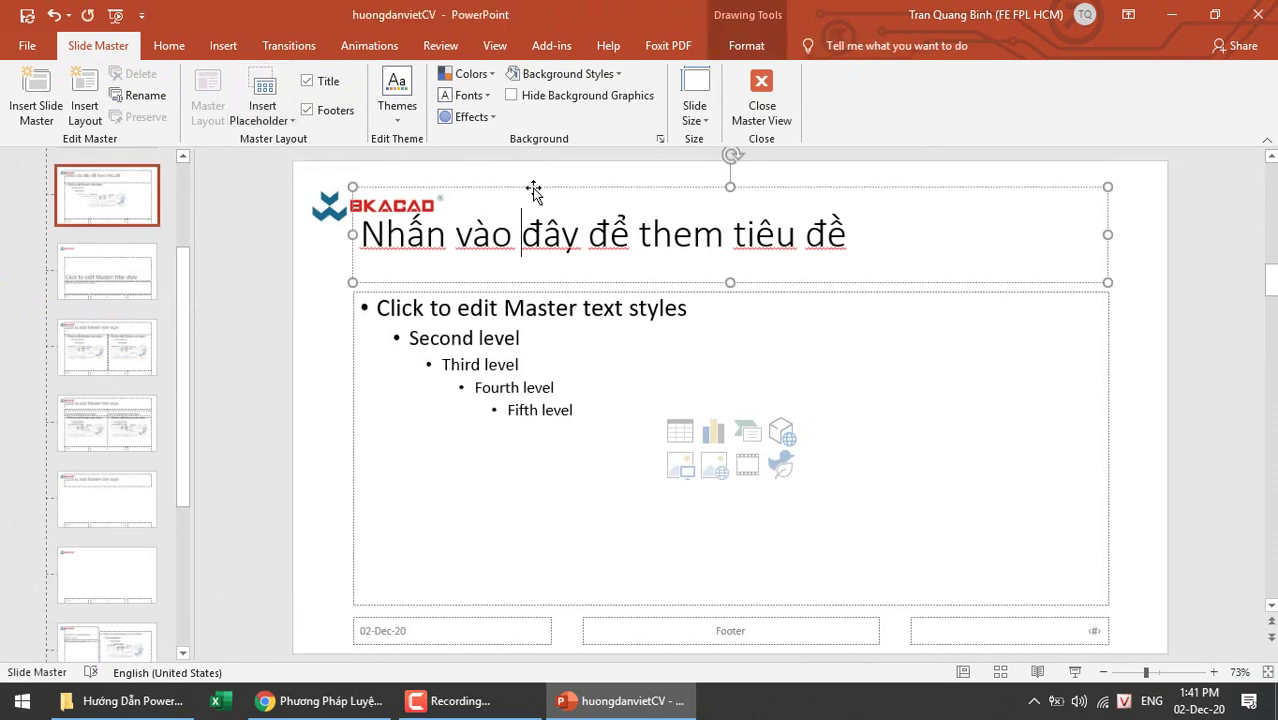
pyautogui.click(168, 47)
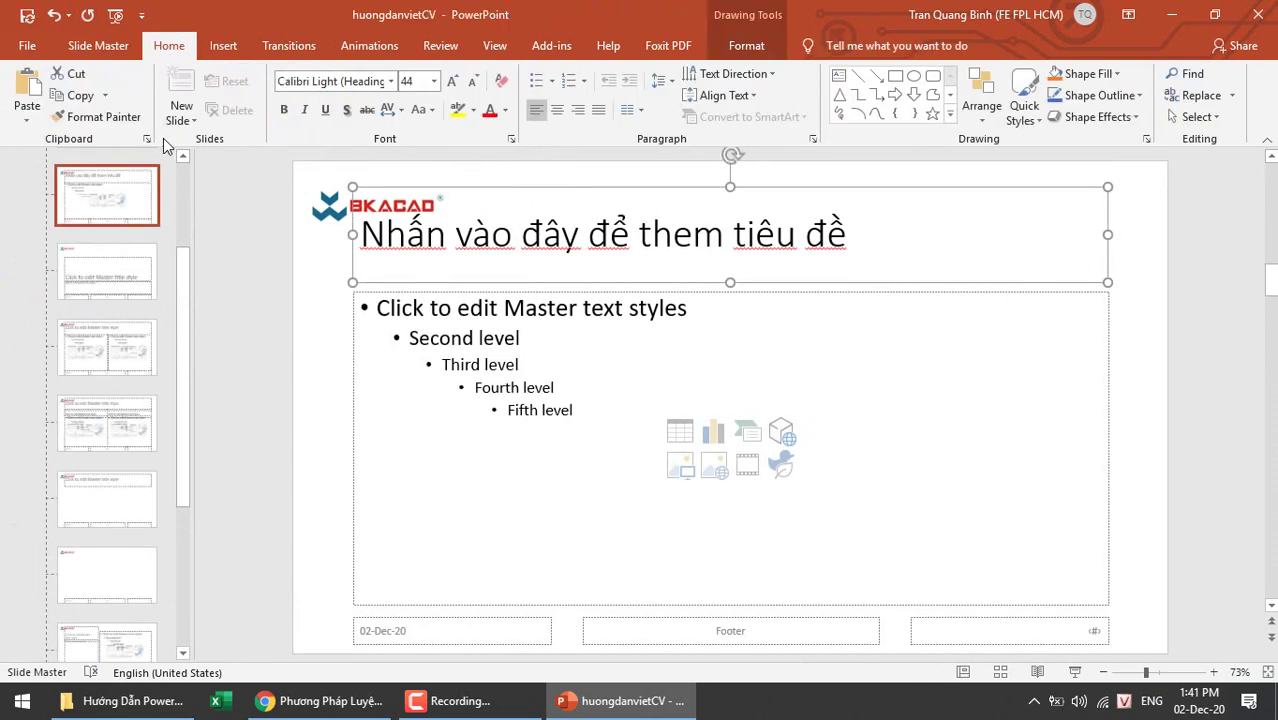
pyautogui.click(285, 118)
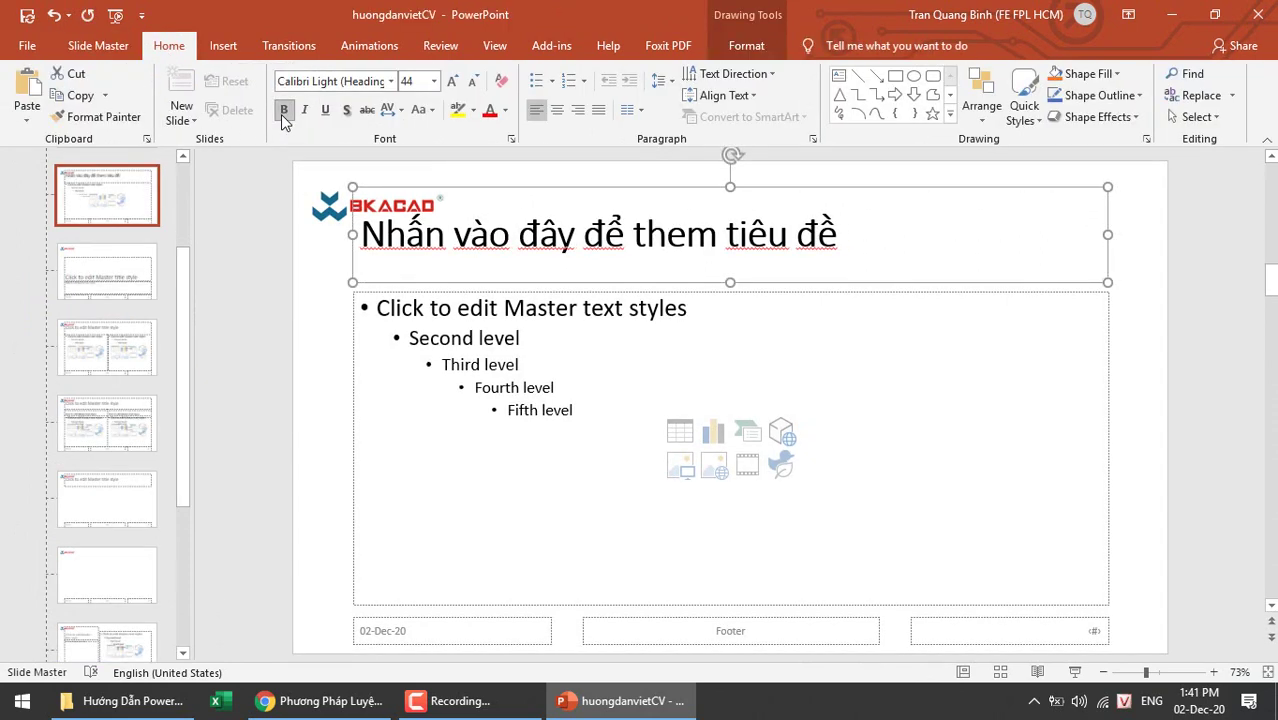
pyautogui.click(491, 114)
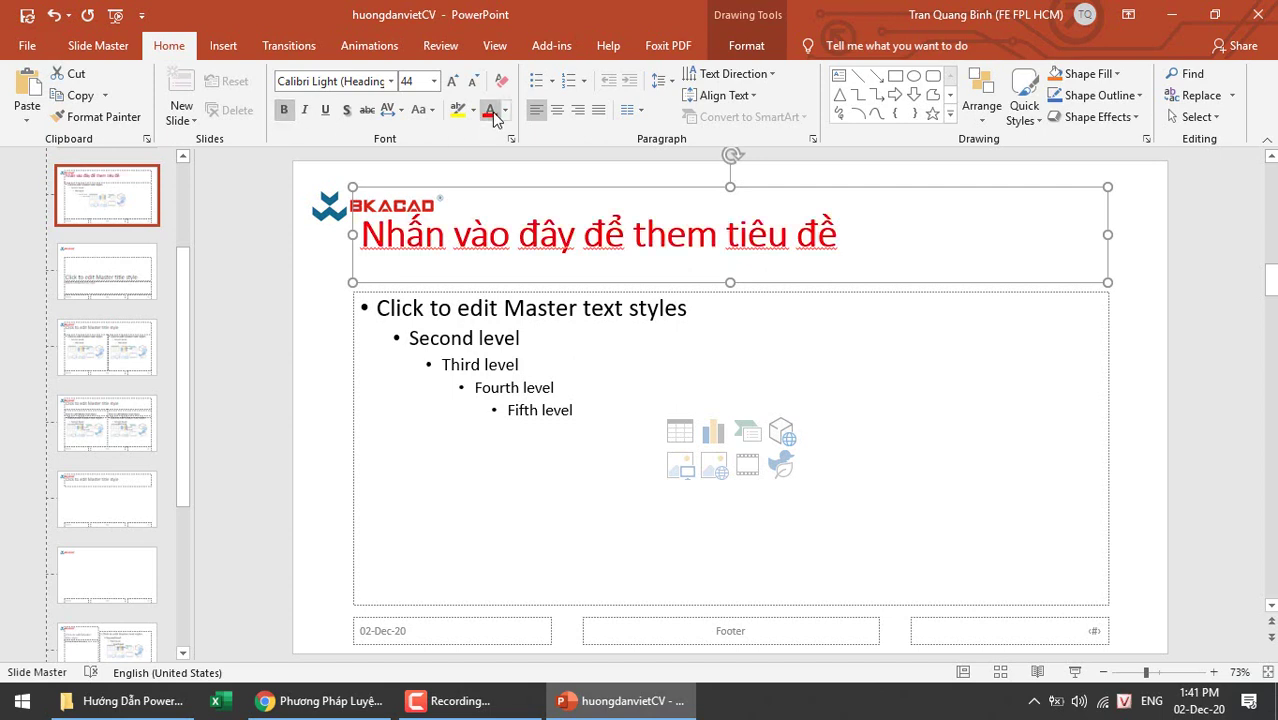
pyautogui.click(686, 243)
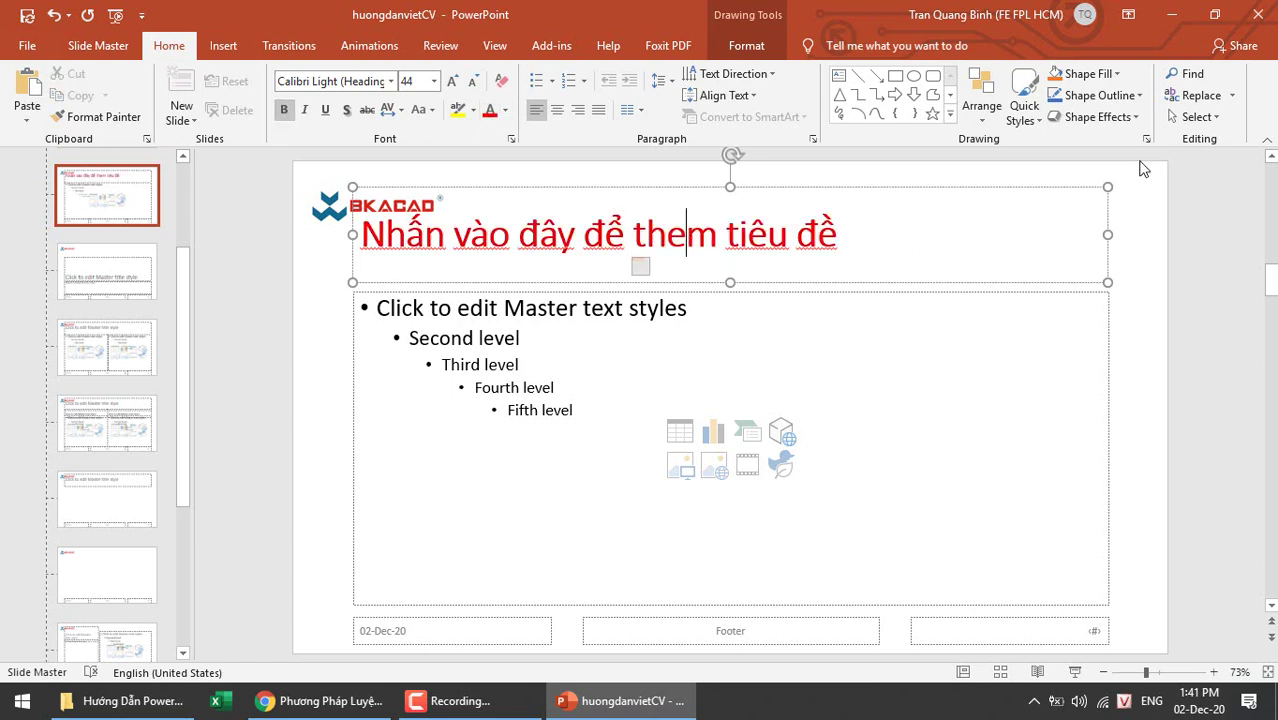
pyautogui.press('BackSpace')
pyautogui.write('ê')
# - Visit the Handout Master, then close master view to return to Normal view
pyautogui.click(729, 46)
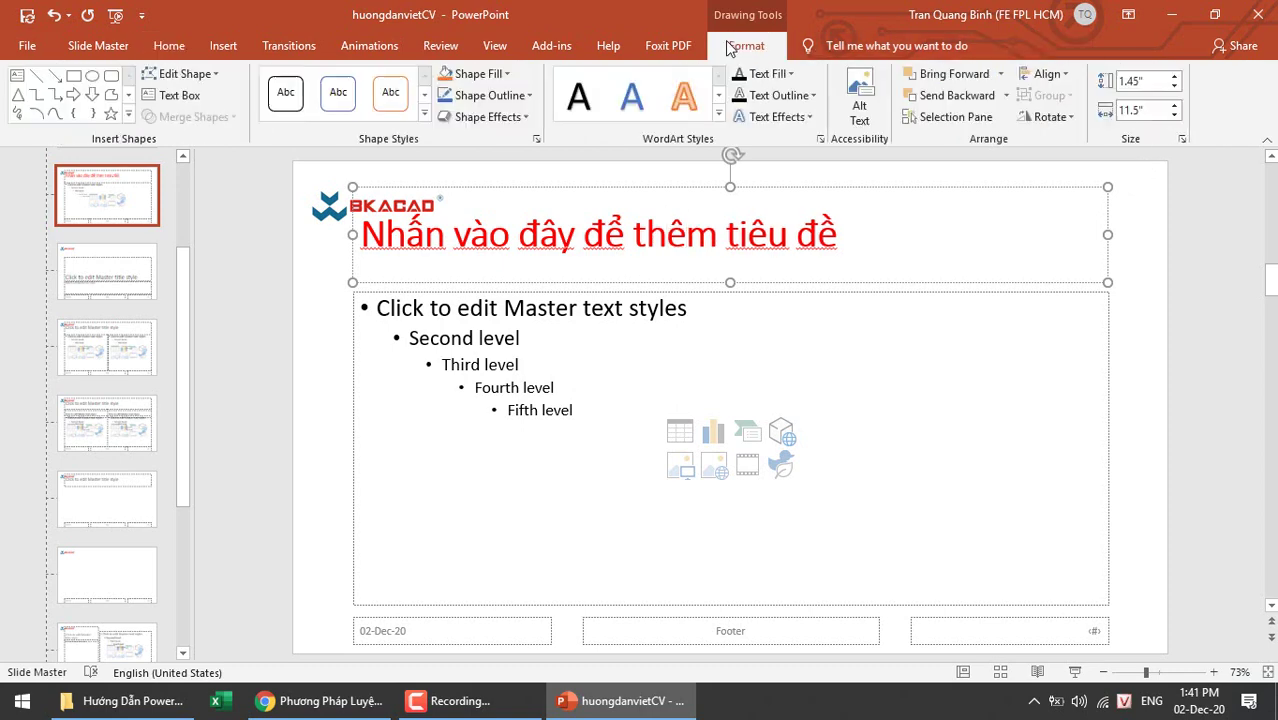
pyautogui.click(668, 46)
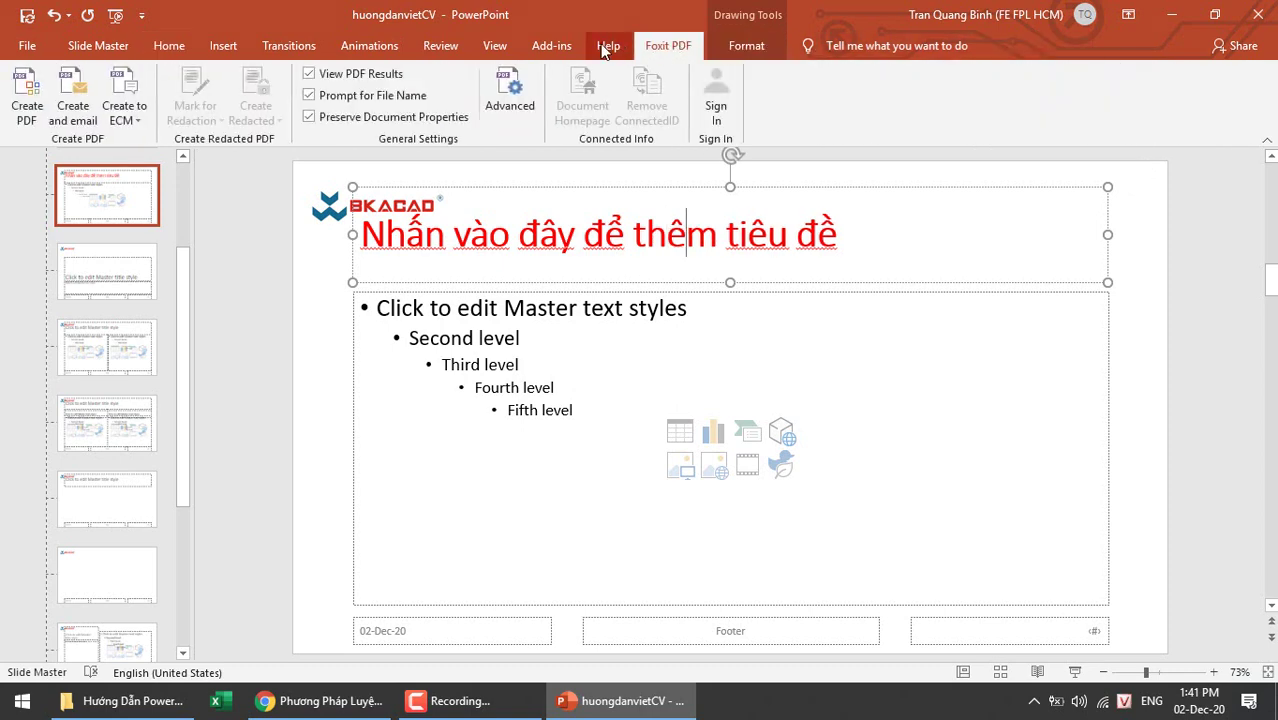
pyautogui.click(490, 46)
pyautogui.click(288, 105)
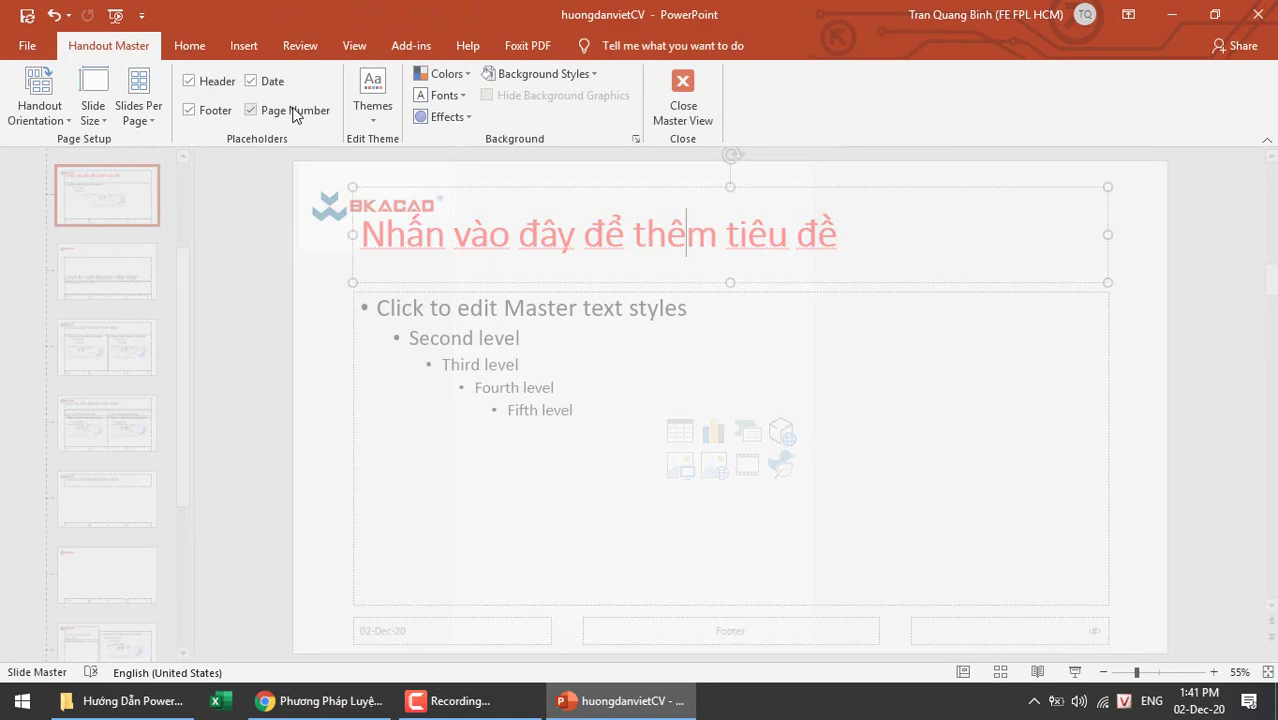
pyautogui.click(685, 100)
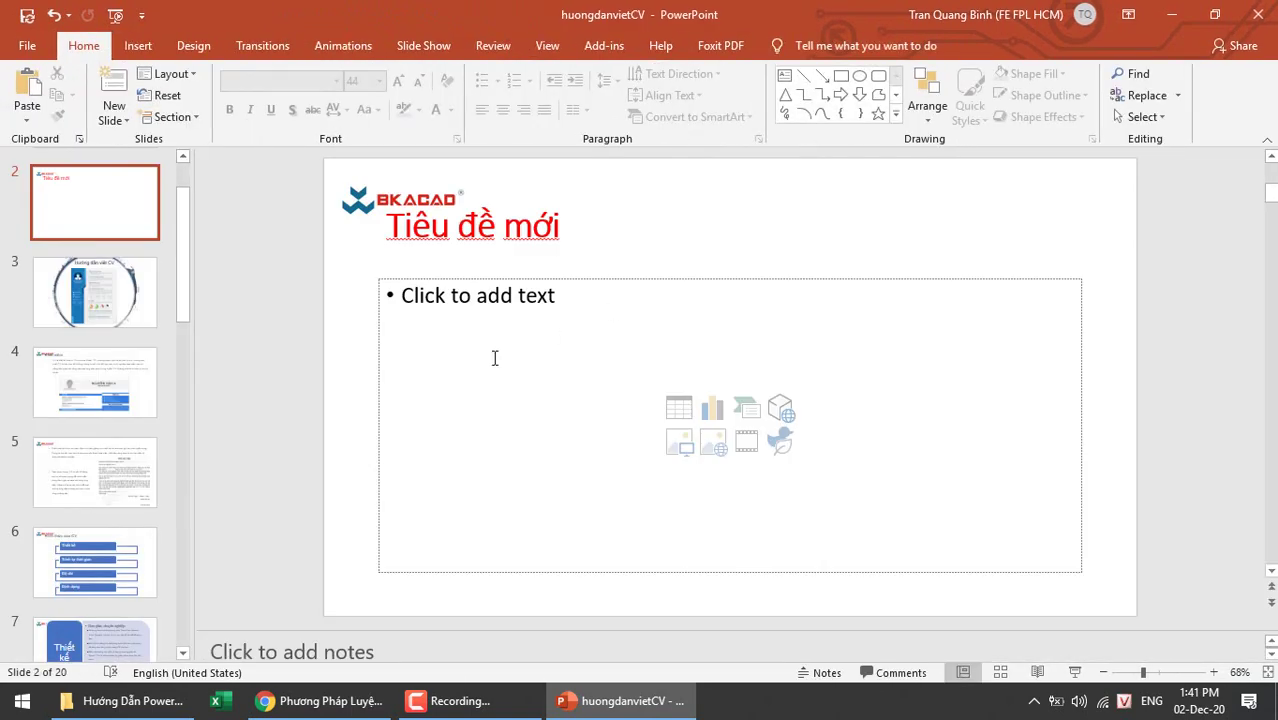
# - Insert a new slide after slide 2 titled 'zbbzfgdfgsdfg' and select its content placeholder
pyautogui.click(402, 224)
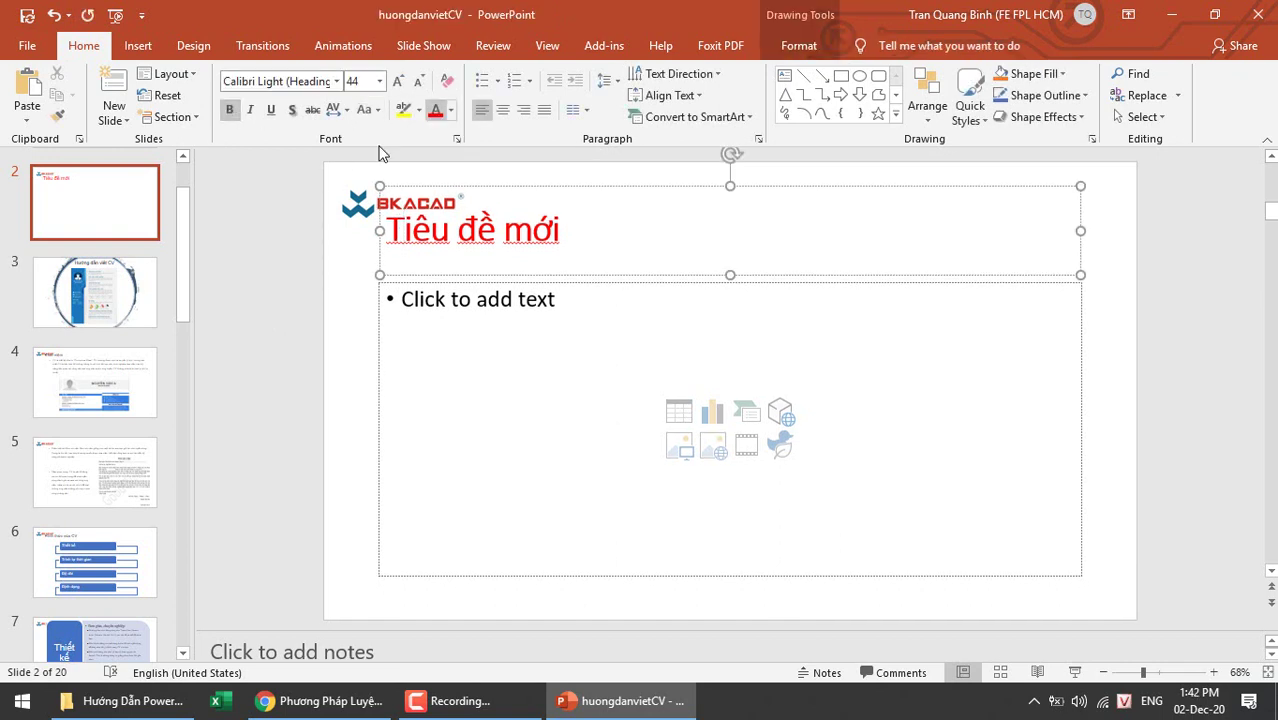
pyautogui.rightClick(97, 245)
pyautogui.click(157, 311)
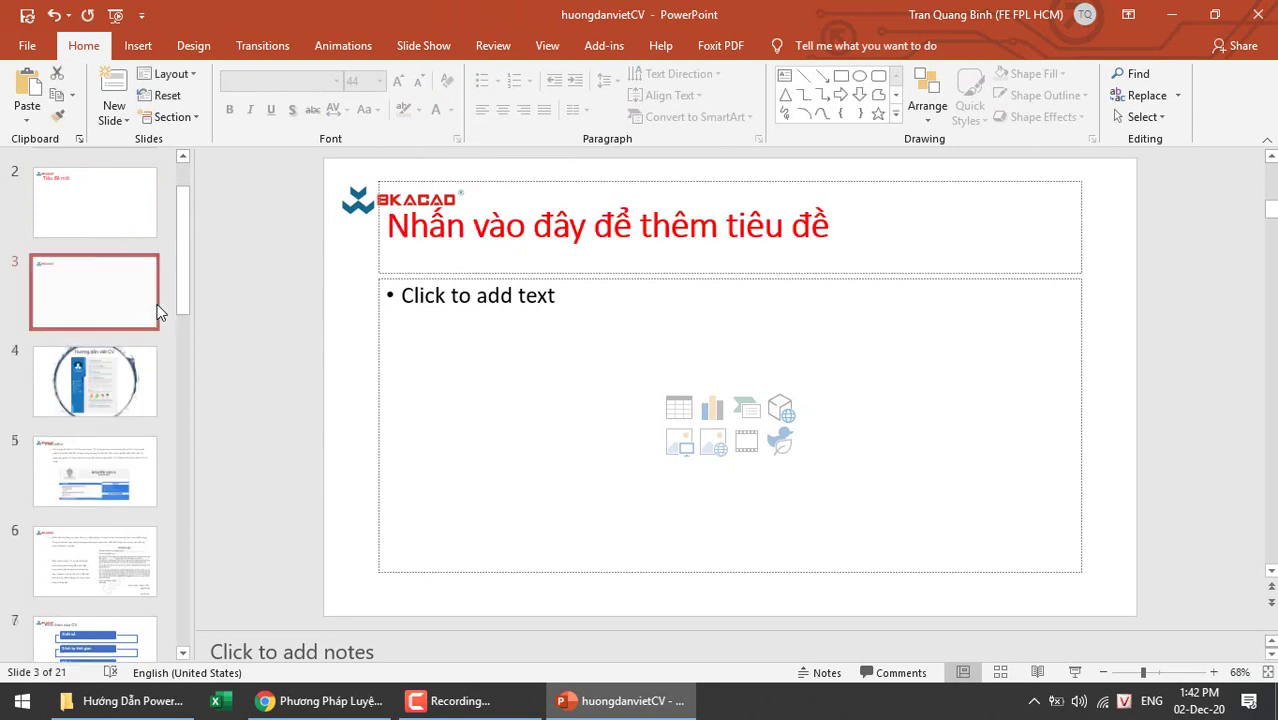
pyautogui.click(519, 220)
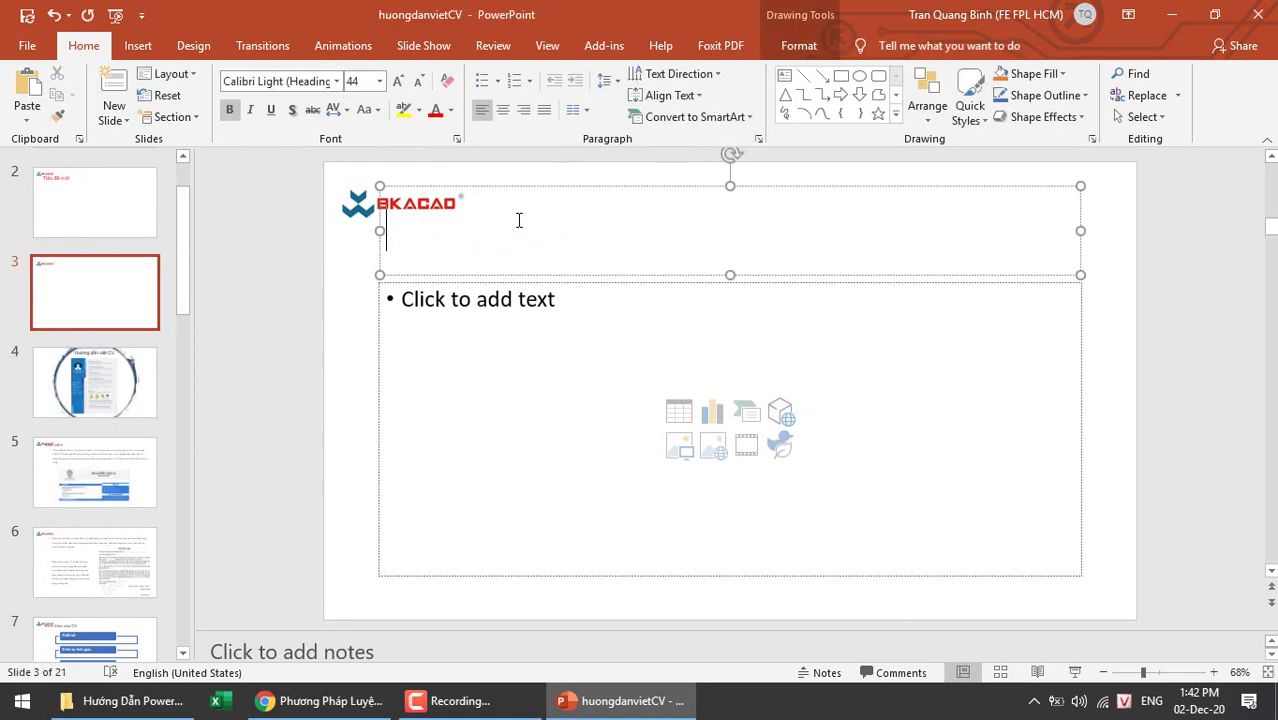
pyautogui.write('zbbzfgdfgsdfg')
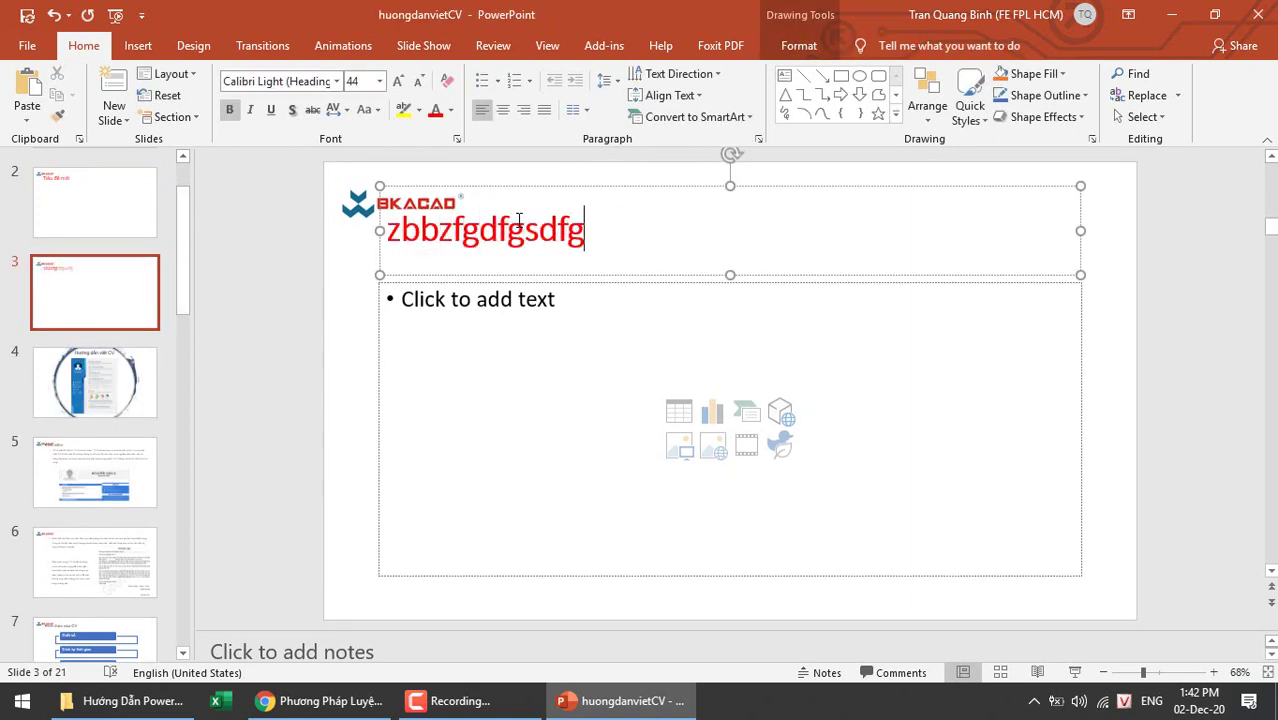
pyautogui.click(287, 374)
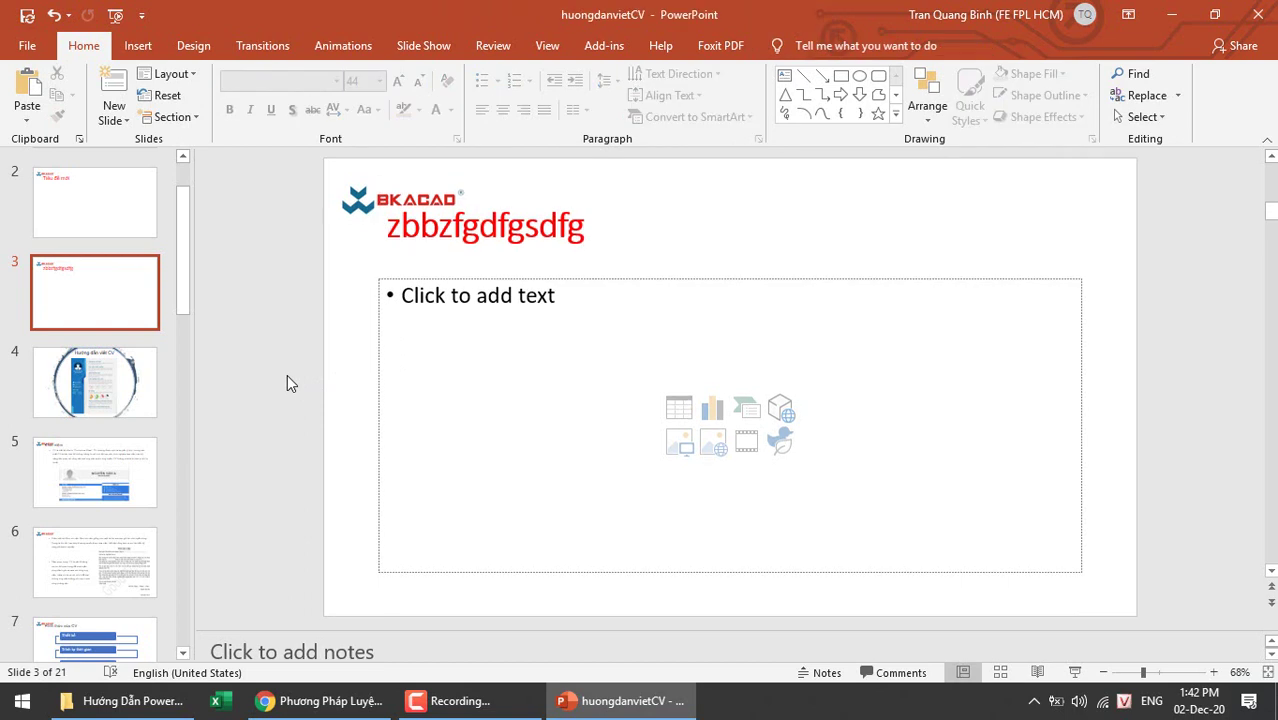
pyautogui.click(613, 280)
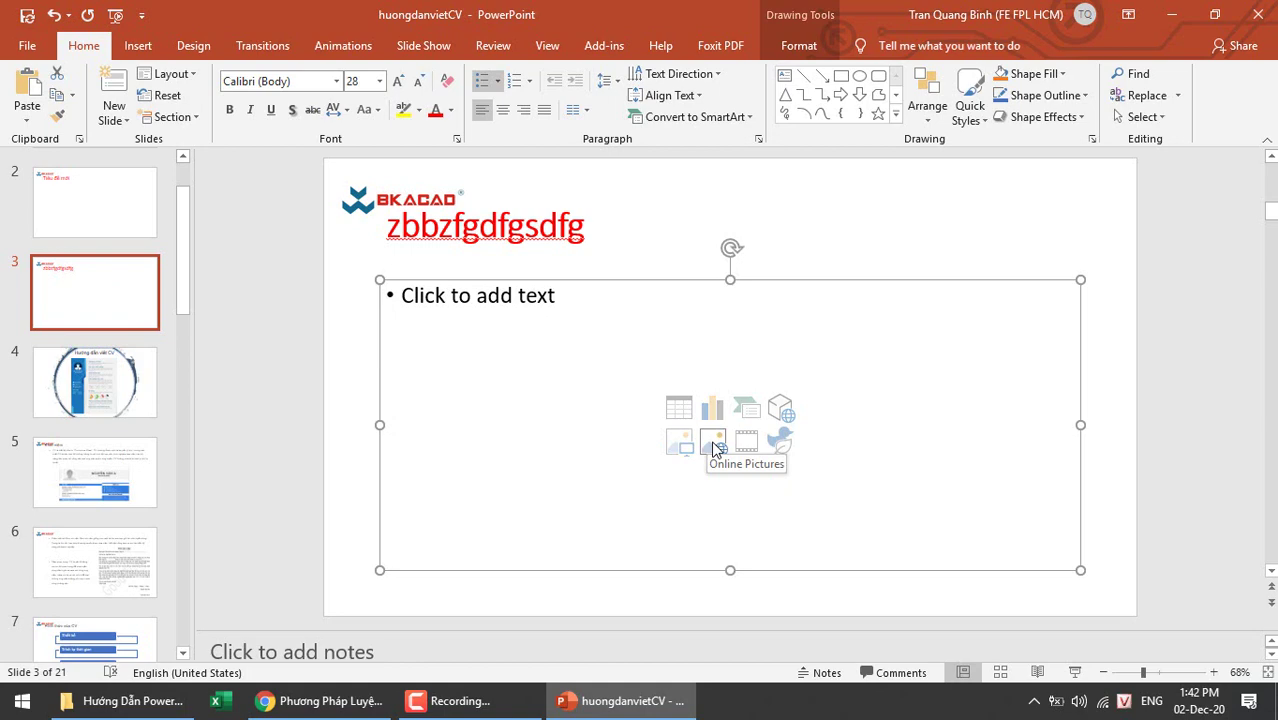
# - Insert a video from Data (D:) > OneDrive > Video YouTube > Karaokr cũ, choosing the WMV file
pyautogui.click(746, 441)
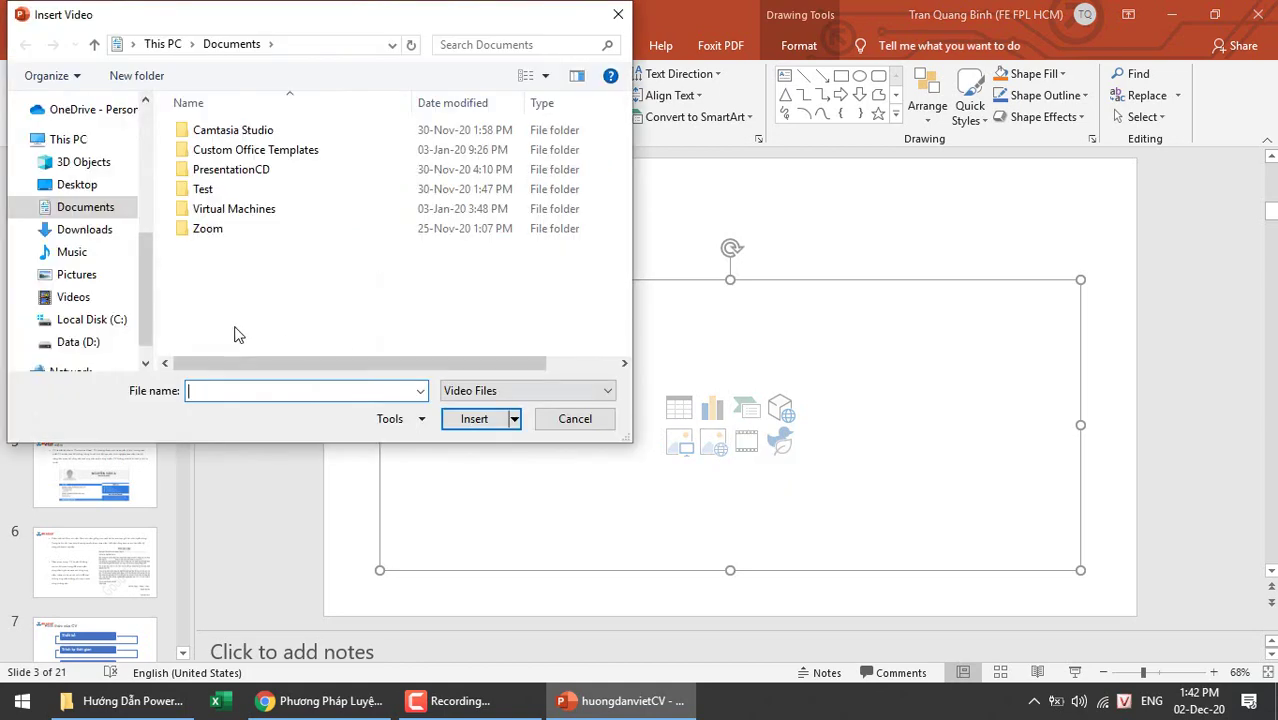
pyautogui.click(45, 340)
pyautogui.doubleClick(240, 346)
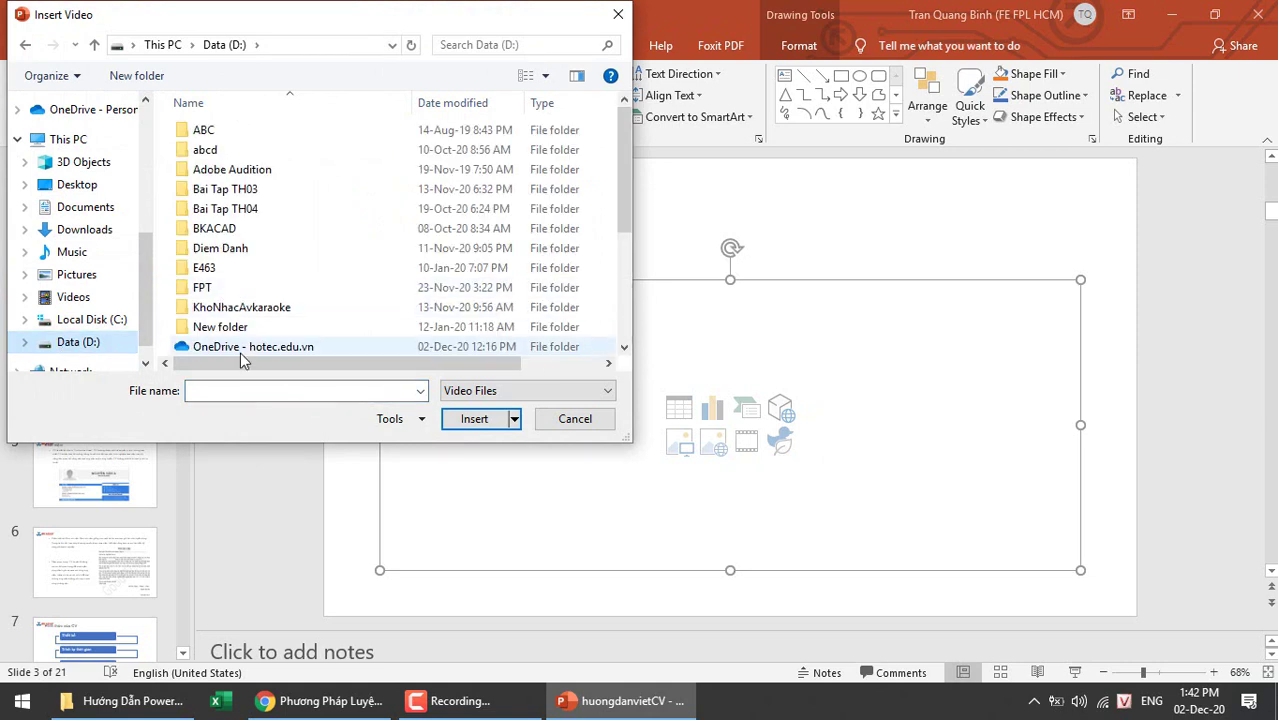
pyautogui.click(242, 345)
pyautogui.scroll(-1, 242, 350)
pyautogui.scroll(-5, 240, 352)
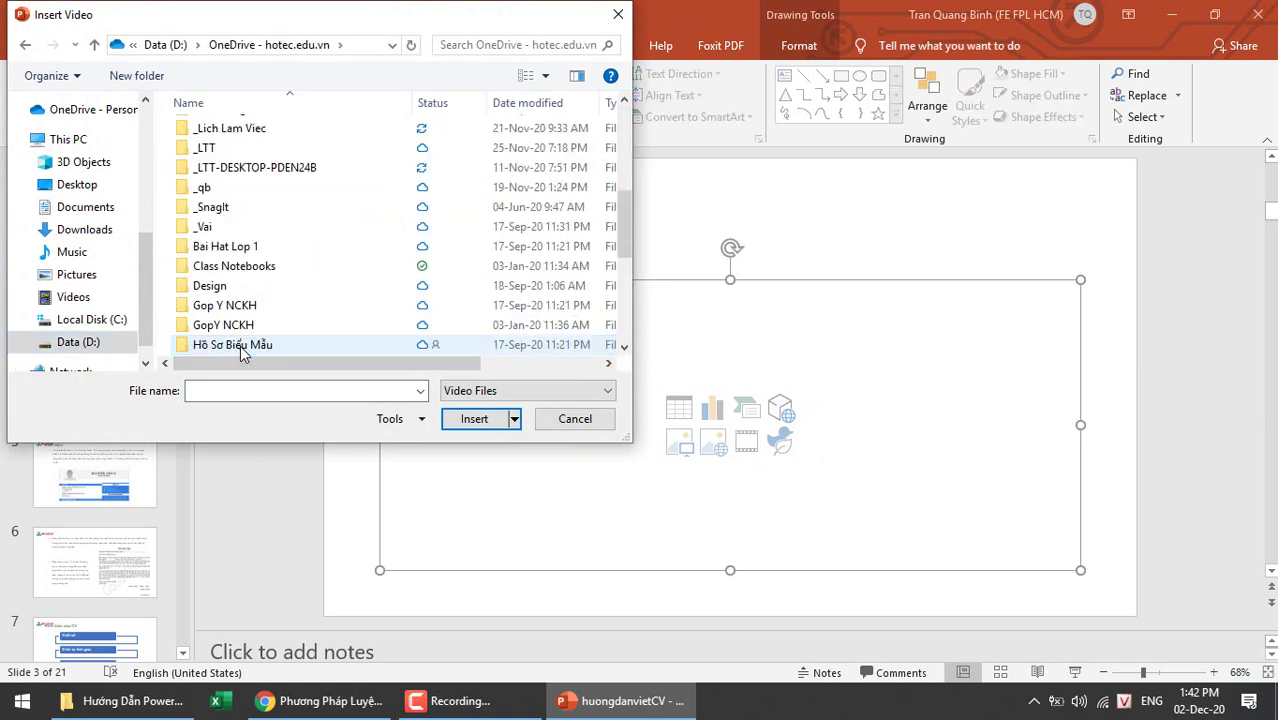
pyautogui.scroll(-5, 240, 352)
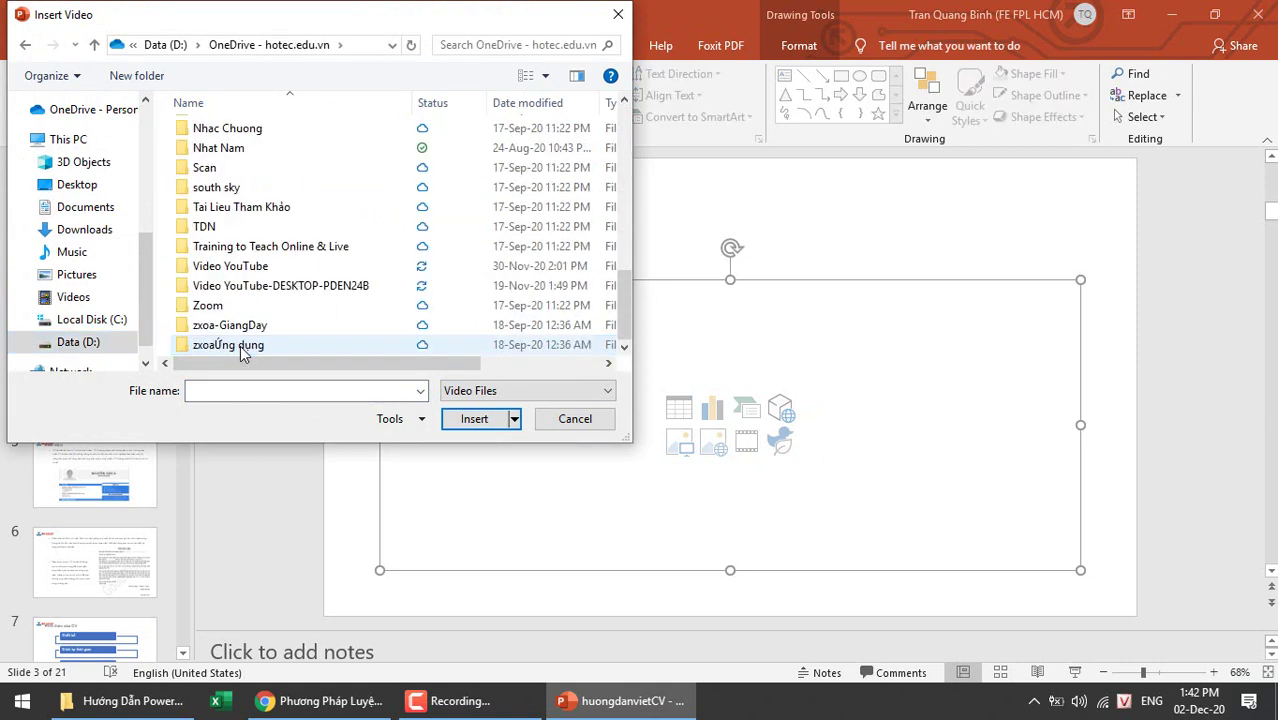
pyautogui.doubleClick(248, 267)
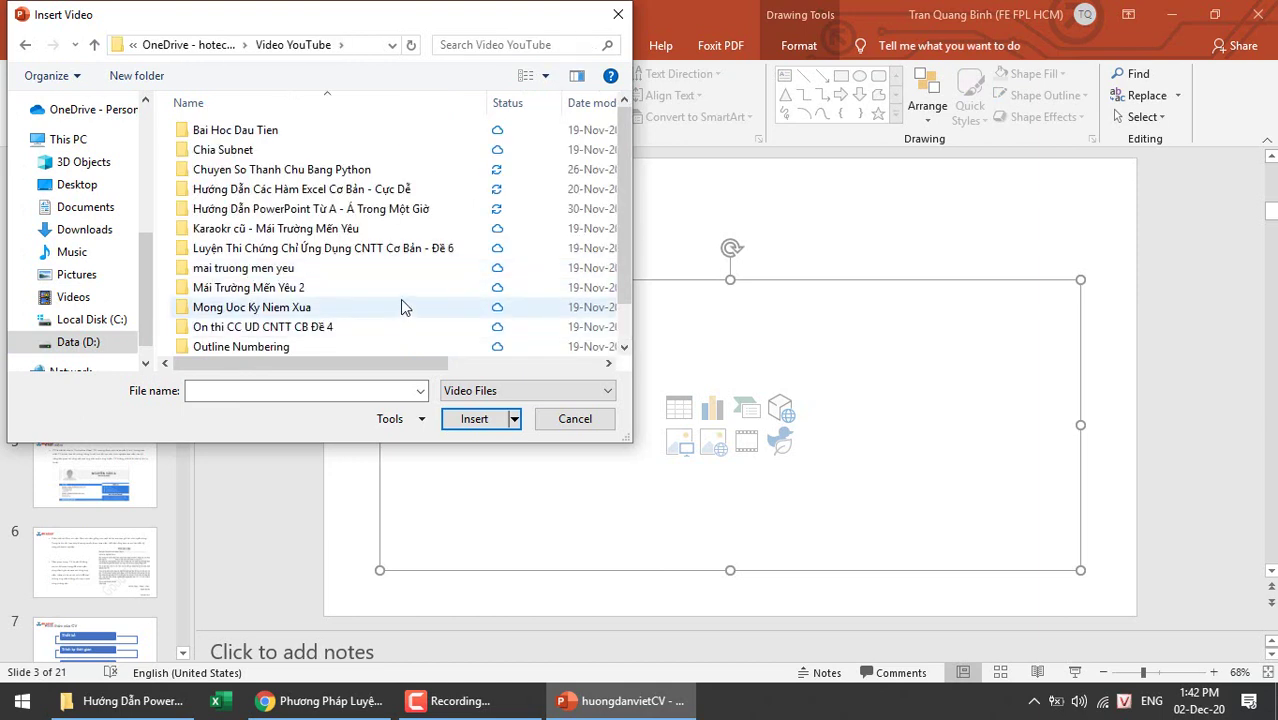
pyautogui.doubleClick(287, 229)
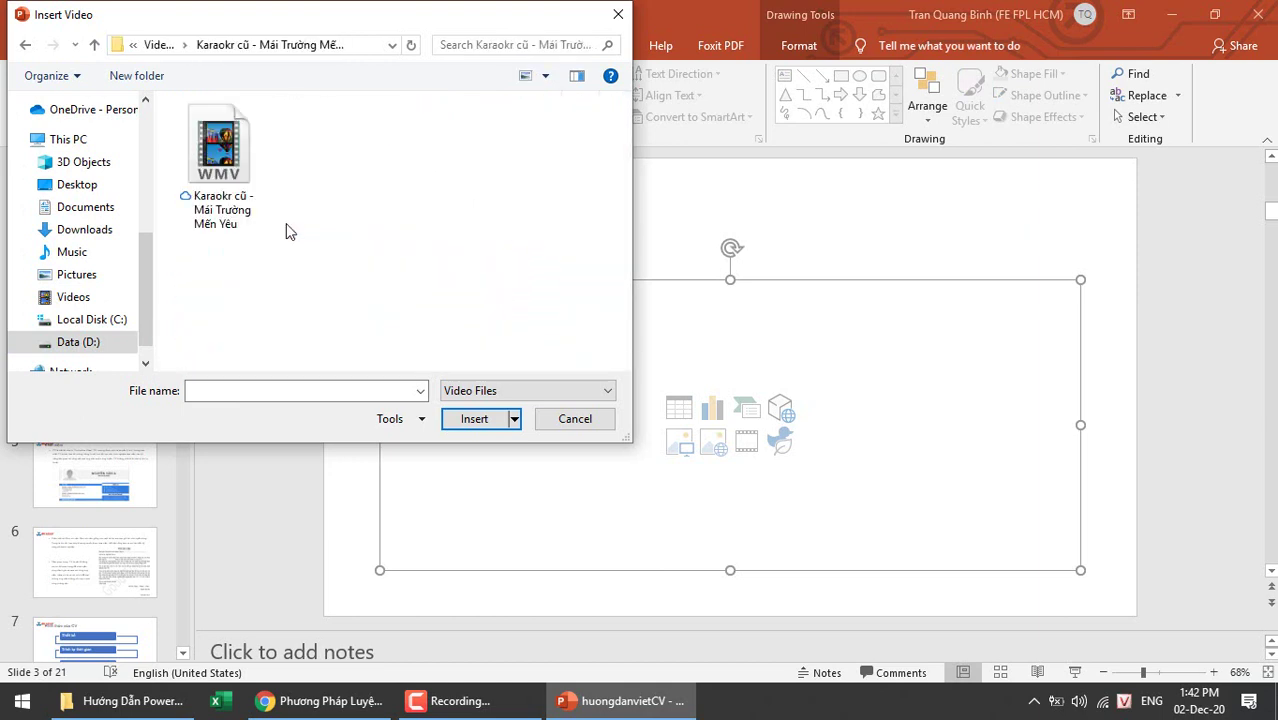
pyautogui.doubleClick(205, 148)
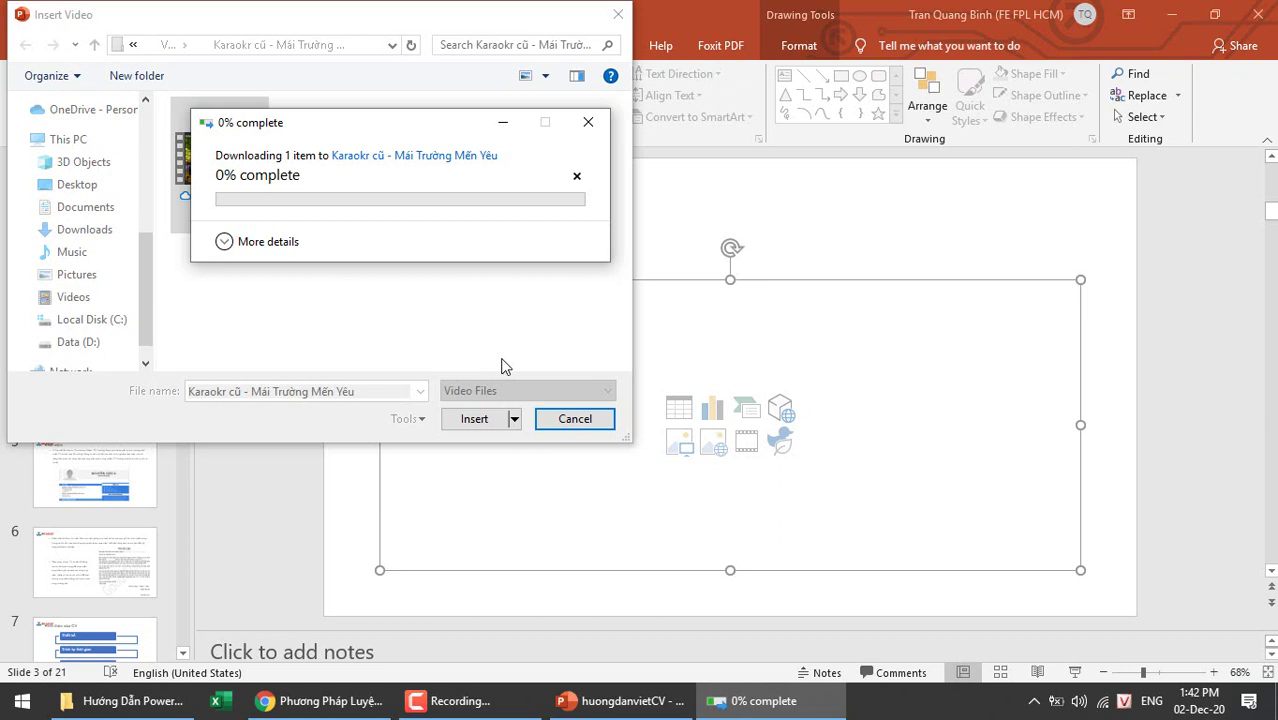
# - In File Explorer, go up to Video YouTube and open the mai truong men yeu folder
pyautogui.click(126, 703)
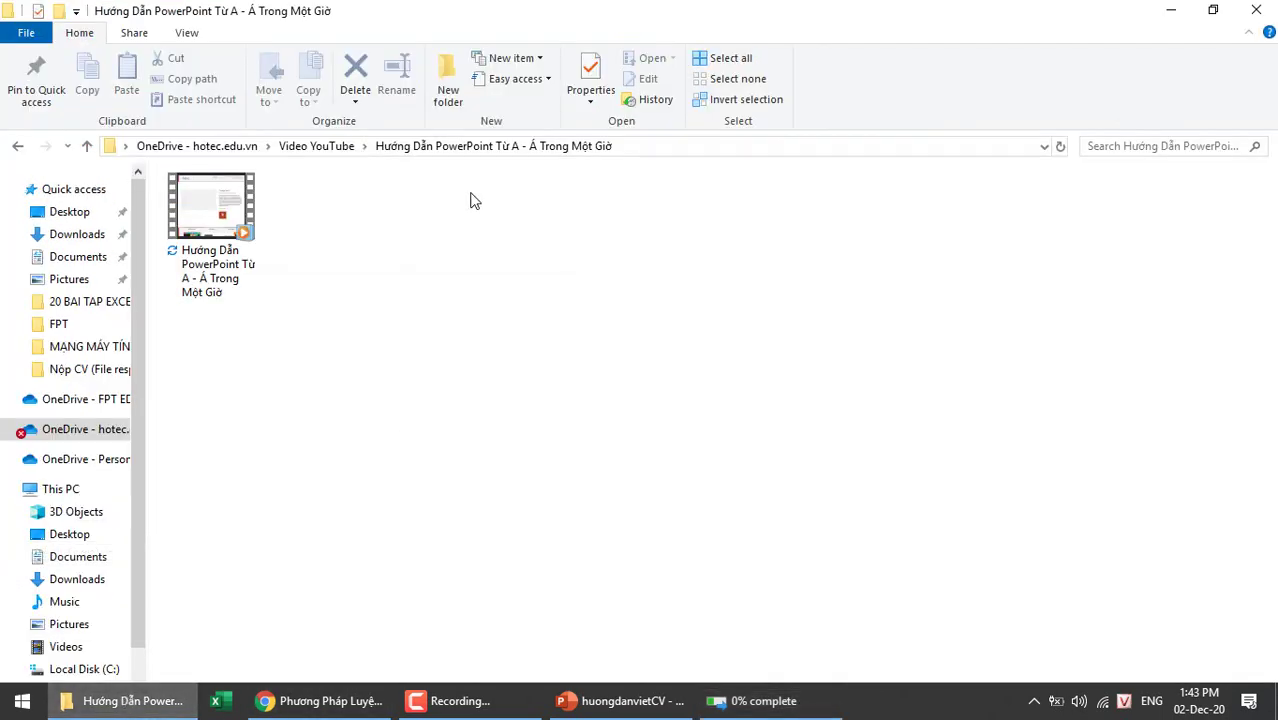
pyautogui.click(320, 148)
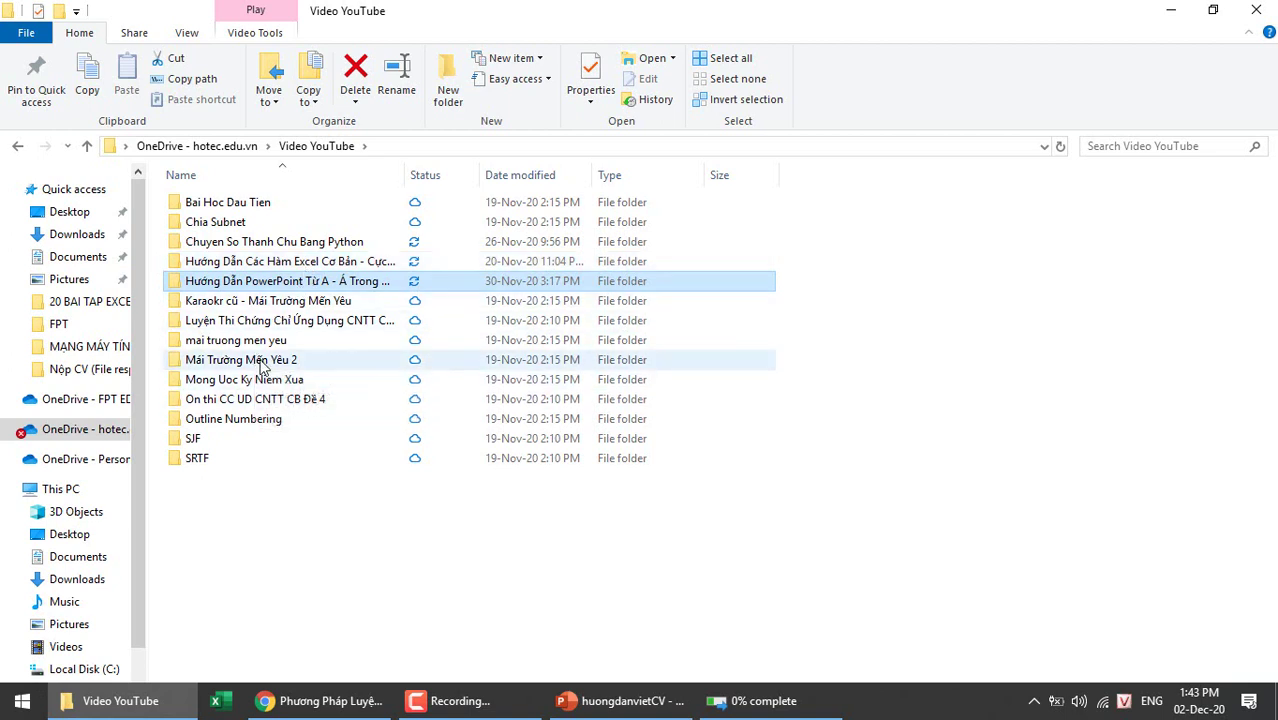
pyautogui.doubleClick(245, 342)
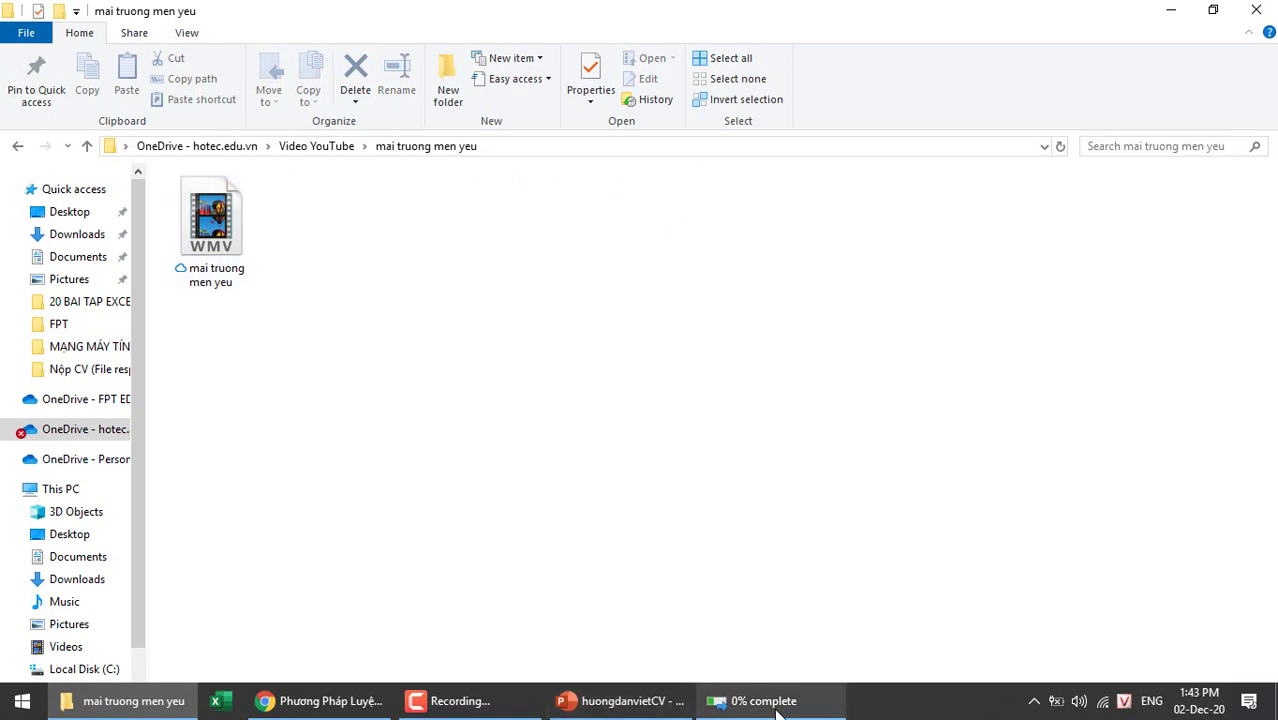
# - Cancel the stalled OneDrive video download and the Insert Video dialog
pyautogui.click(728, 698)
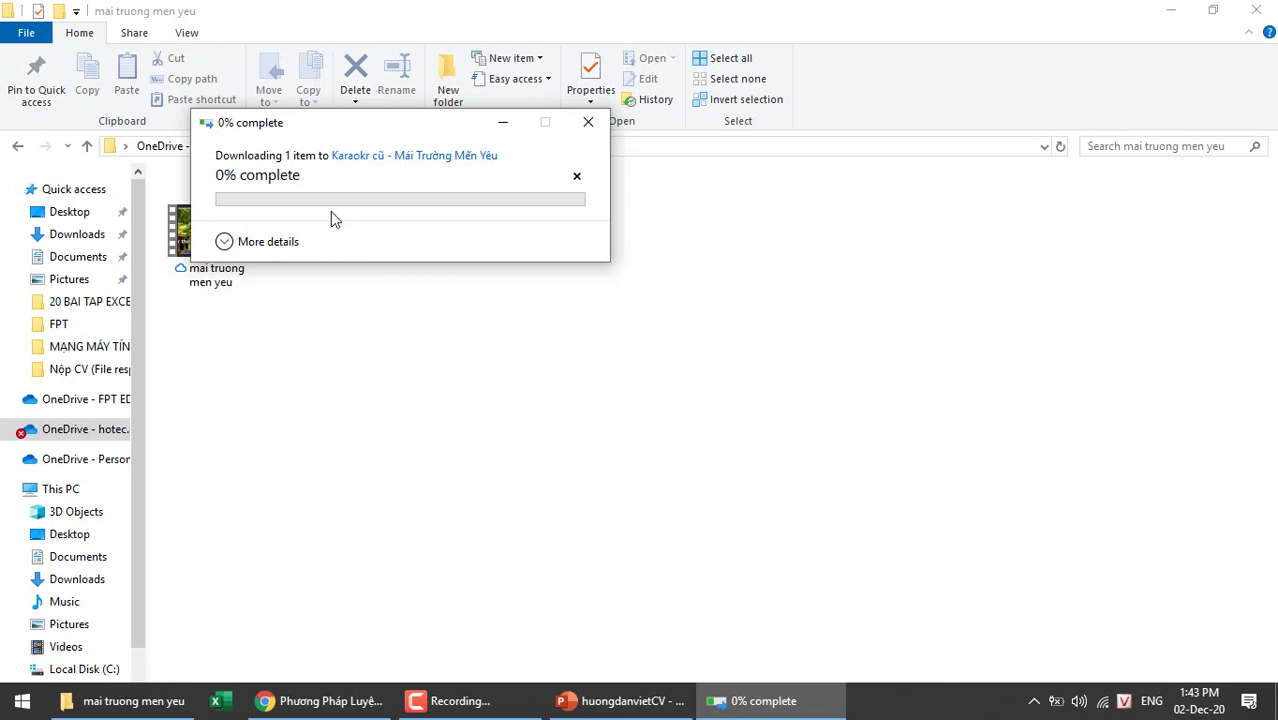
pyautogui.click(224, 241)
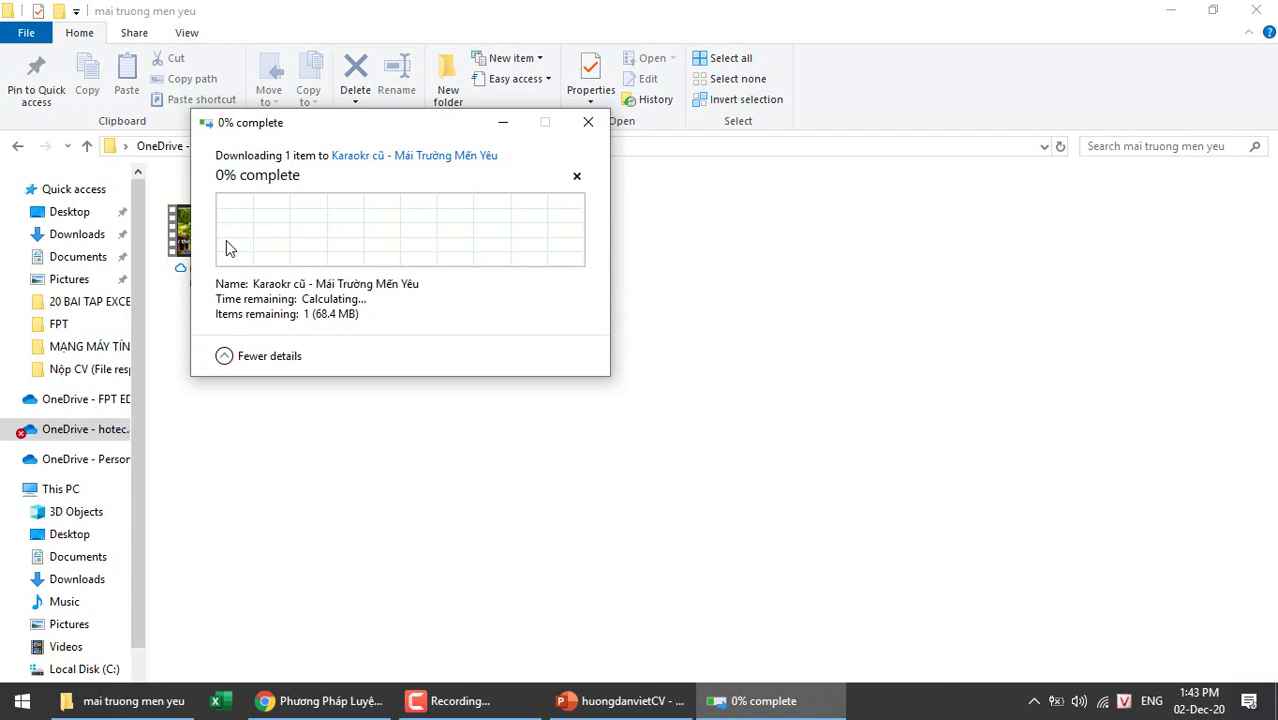
pyautogui.click(576, 175)
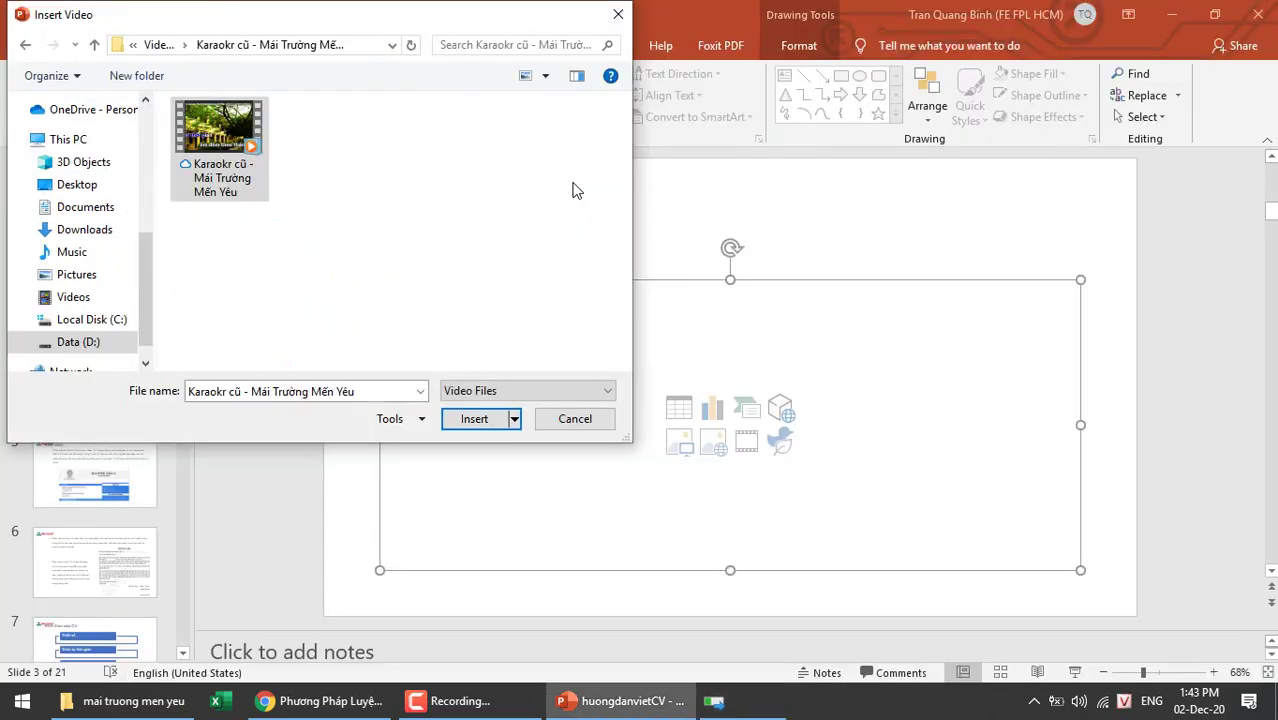
pyautogui.click(575, 419)
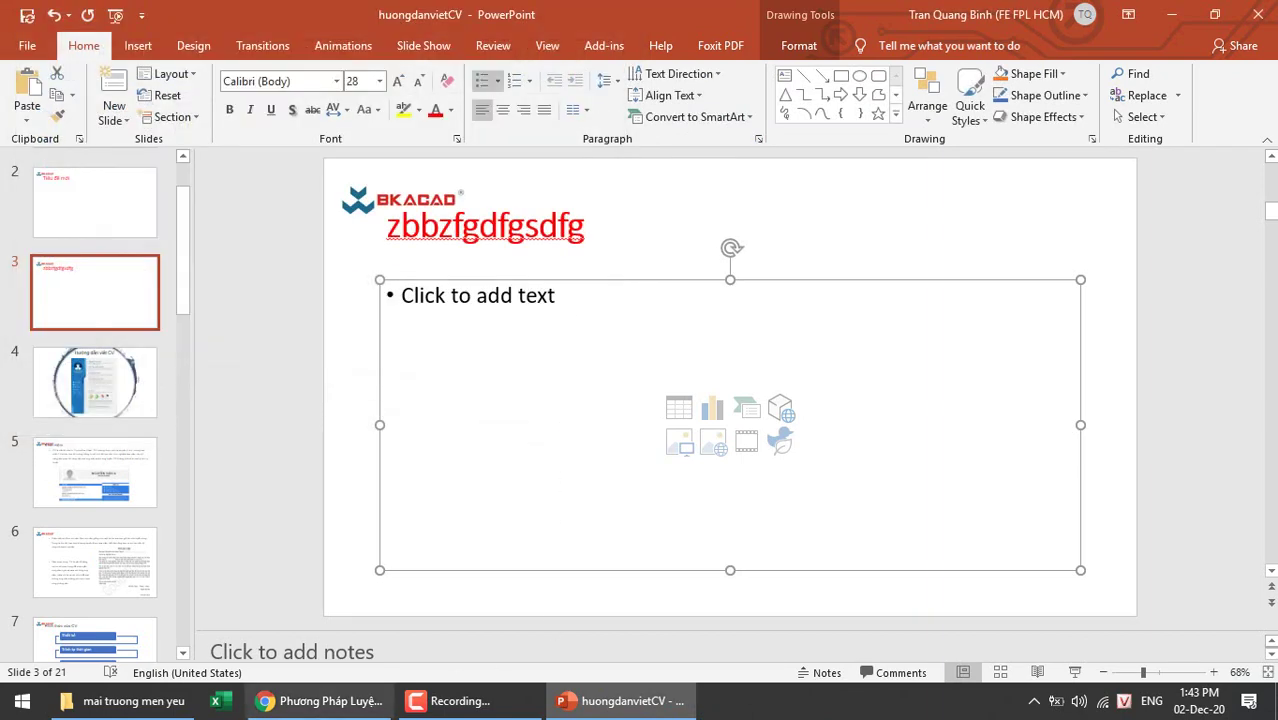
pyautogui.click(175, 697)
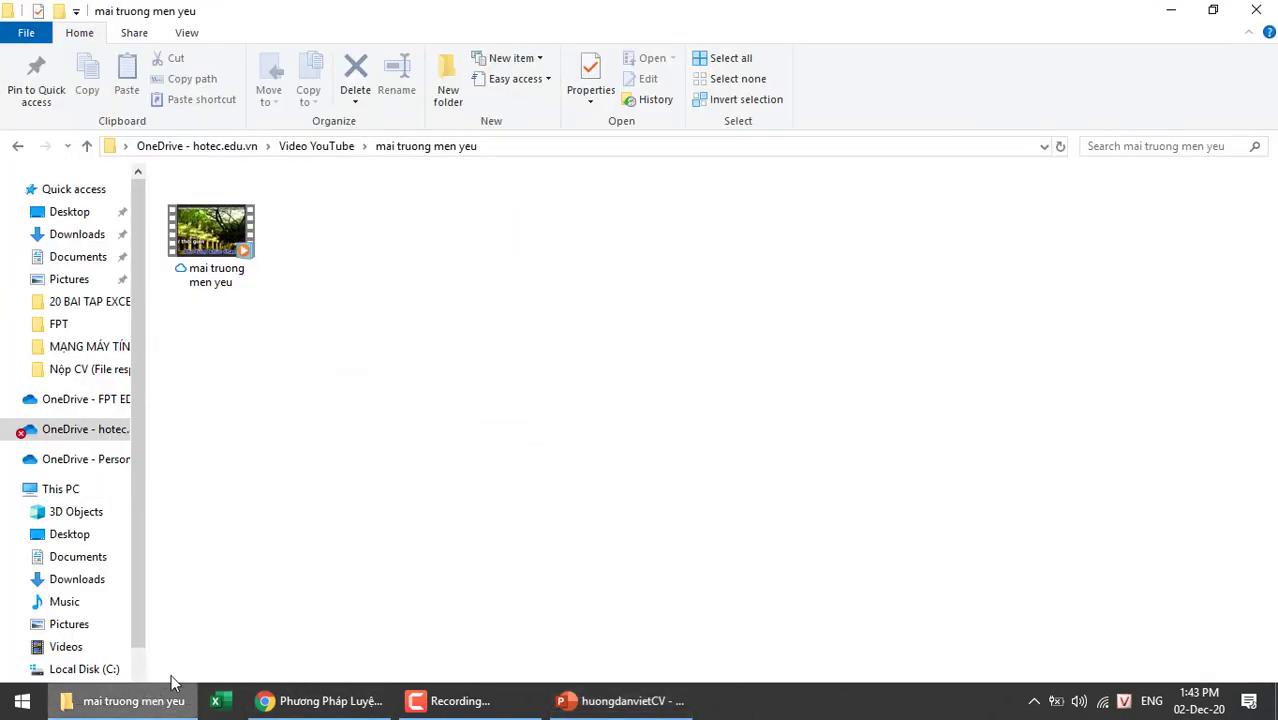
# - Browse the Video YouTube subfolders and the Desktop FPT folder looking for the lesson video
pyautogui.click(319, 150)
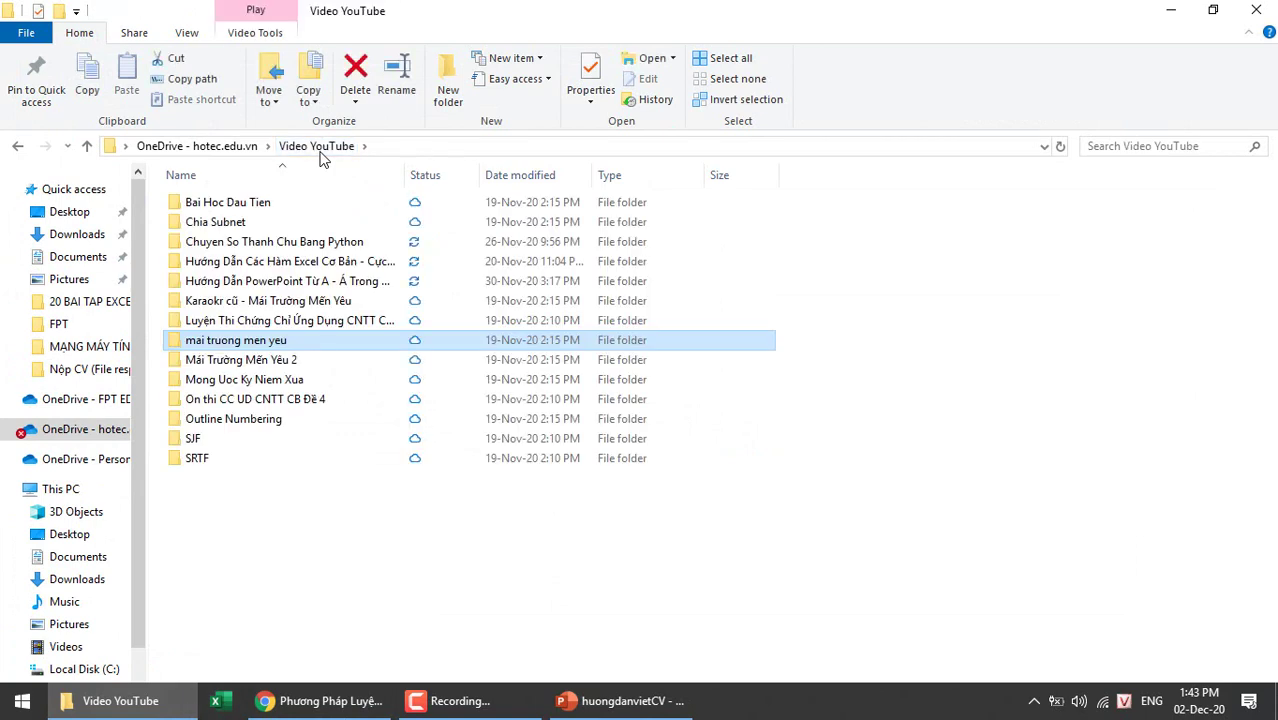
pyautogui.doubleClick(230, 203)
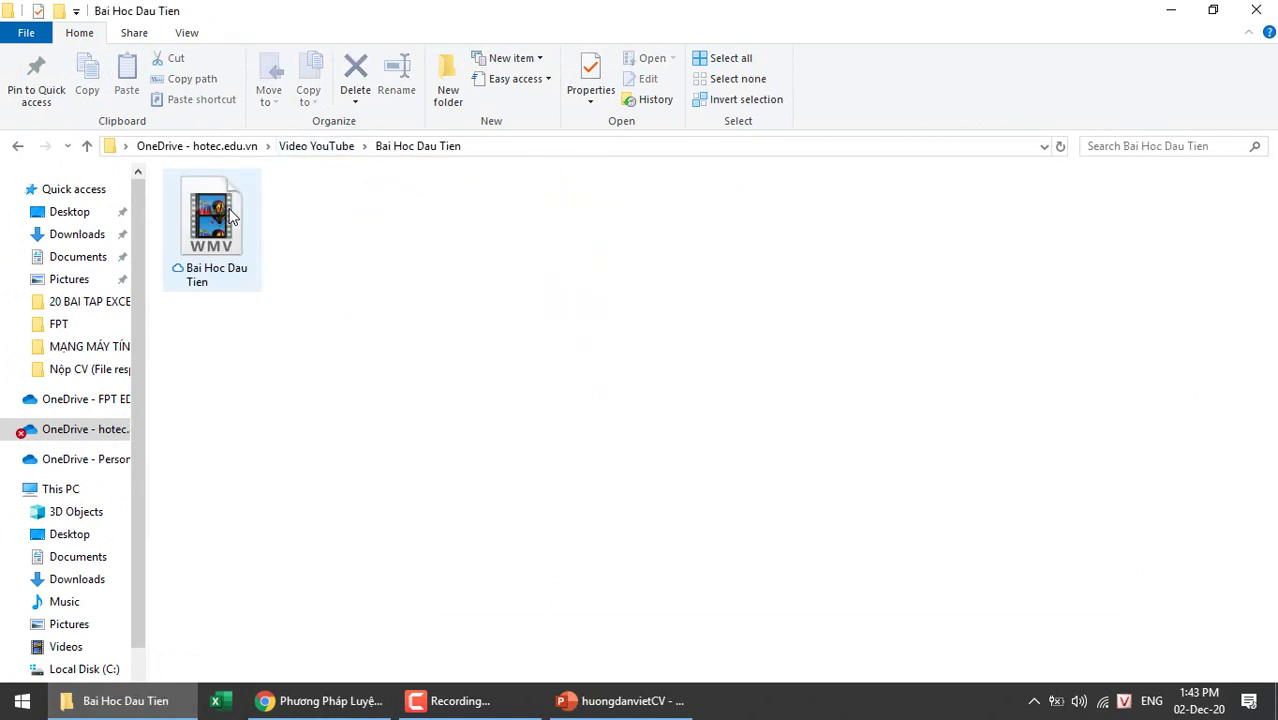
pyautogui.click(231, 215)
pyautogui.press('BackSpace')
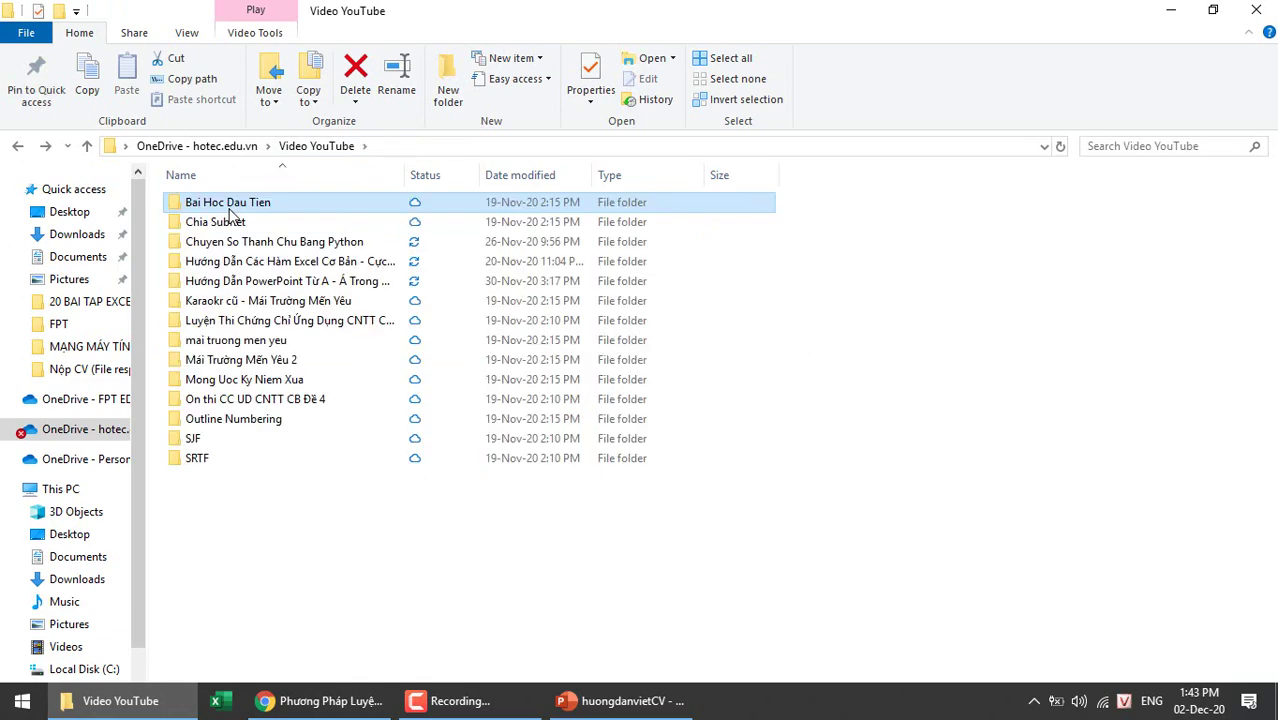
pyautogui.doubleClick(226, 221)
pyautogui.press('BackSpace')
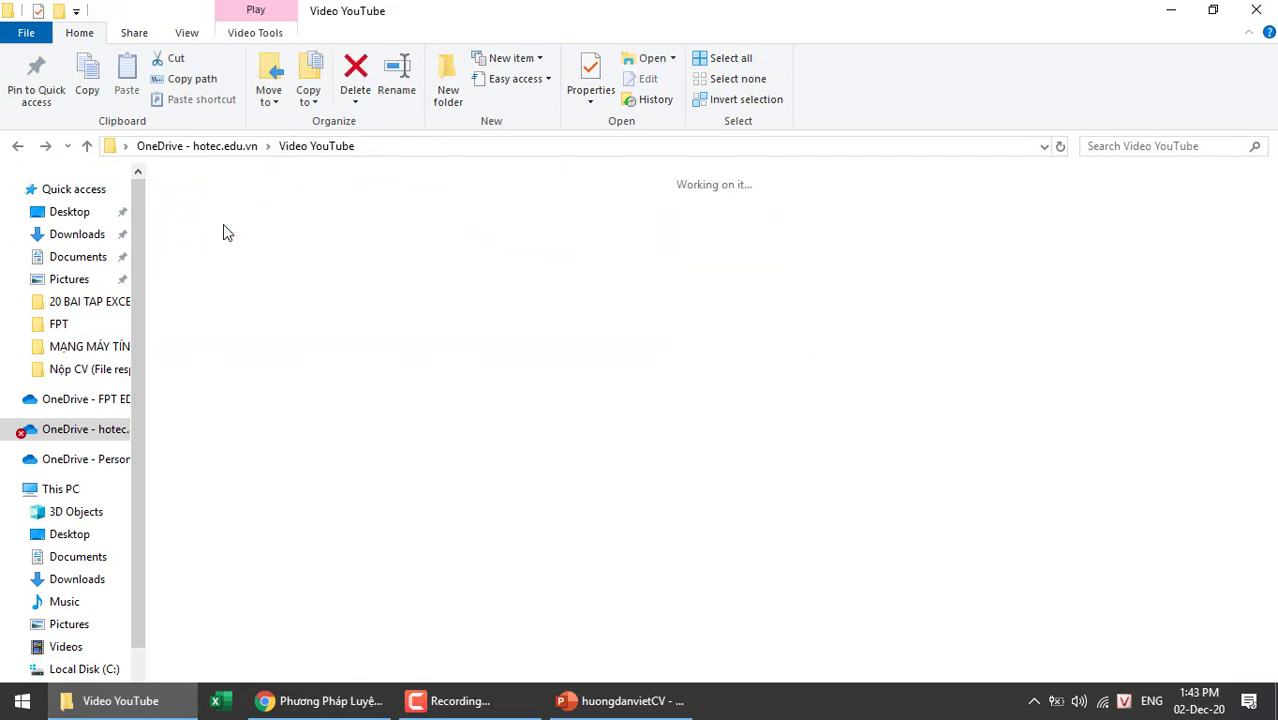
pyautogui.doubleClick(223, 224)
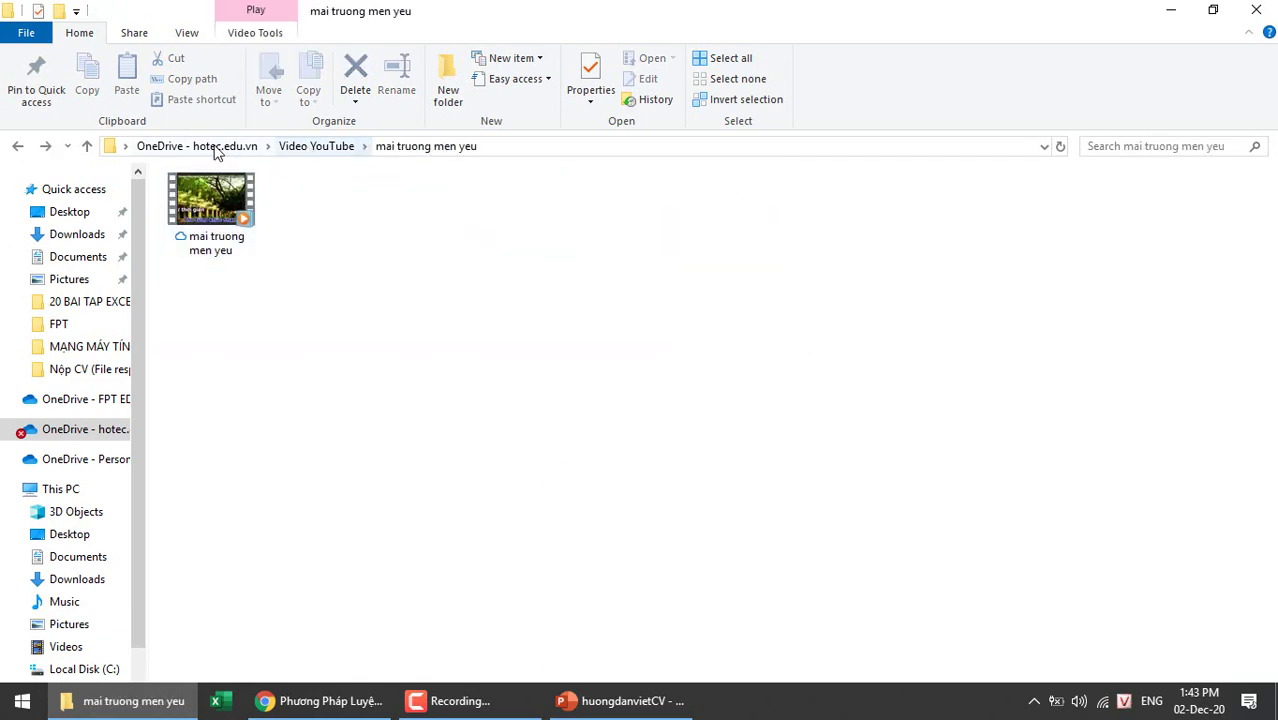
pyautogui.click(214, 147)
pyautogui.scroll(-4, 405, 553)
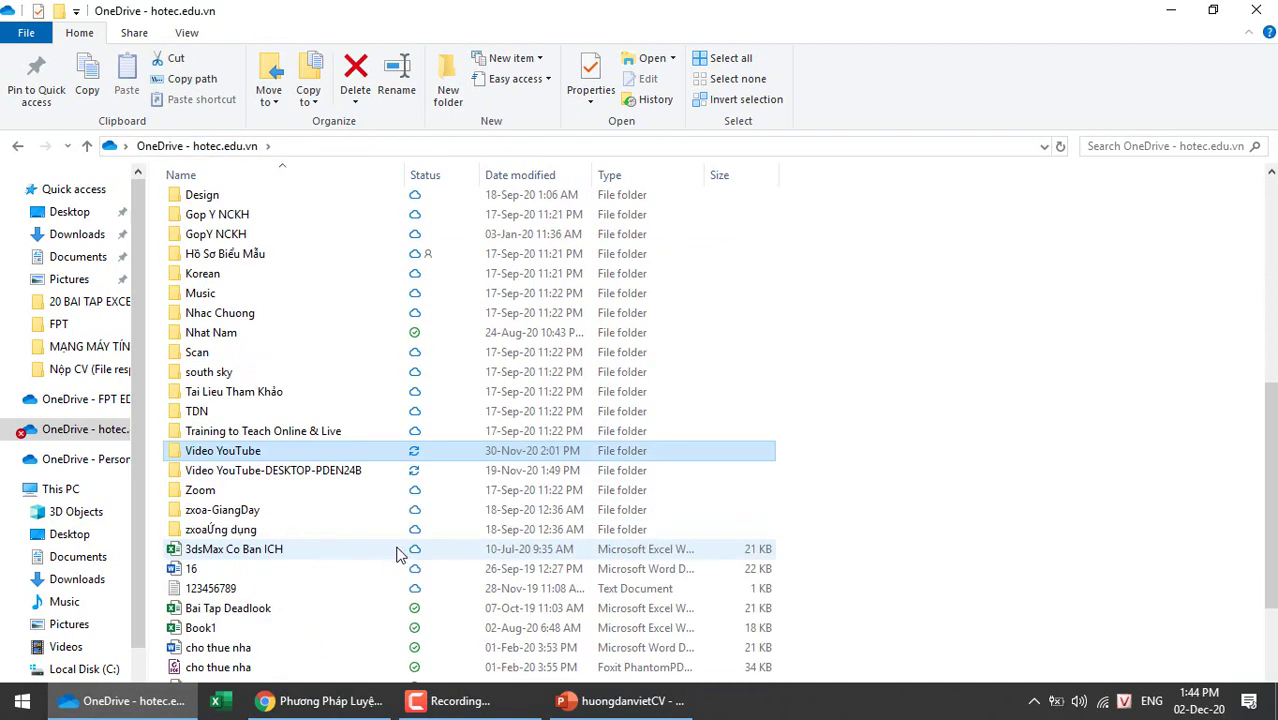
pyautogui.click(60, 216)
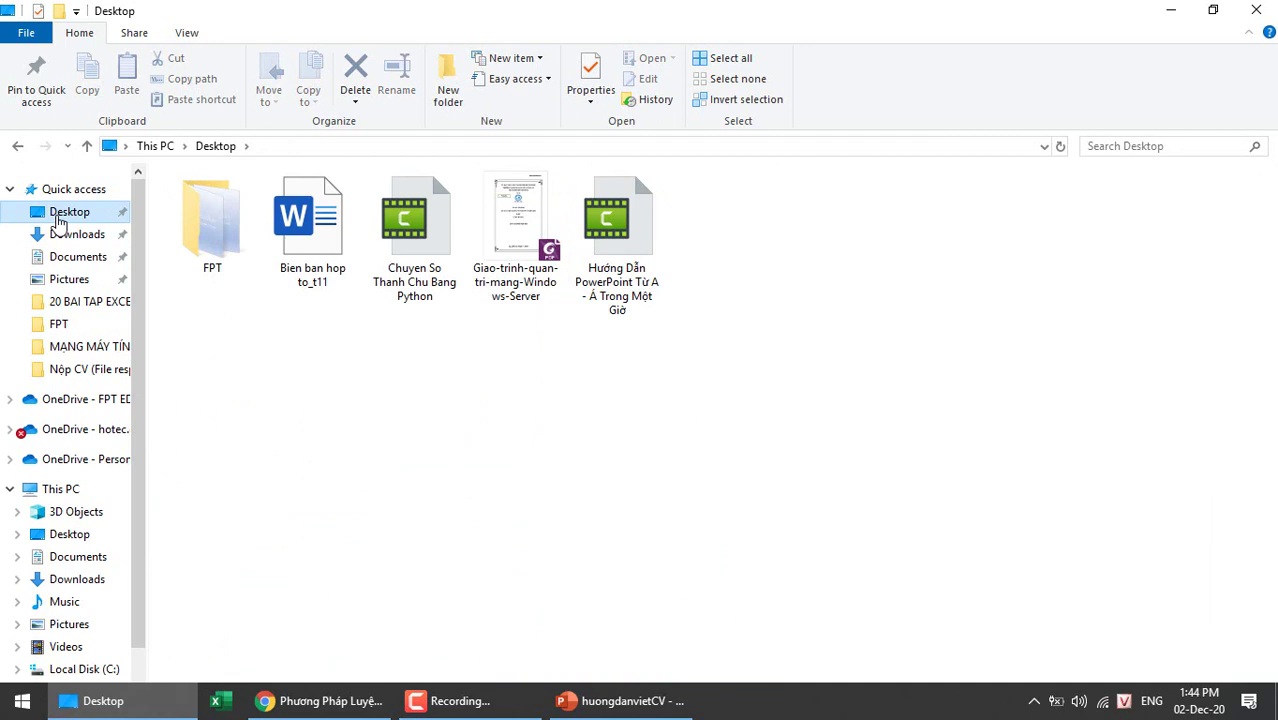
pyautogui.doubleClick(200, 232)
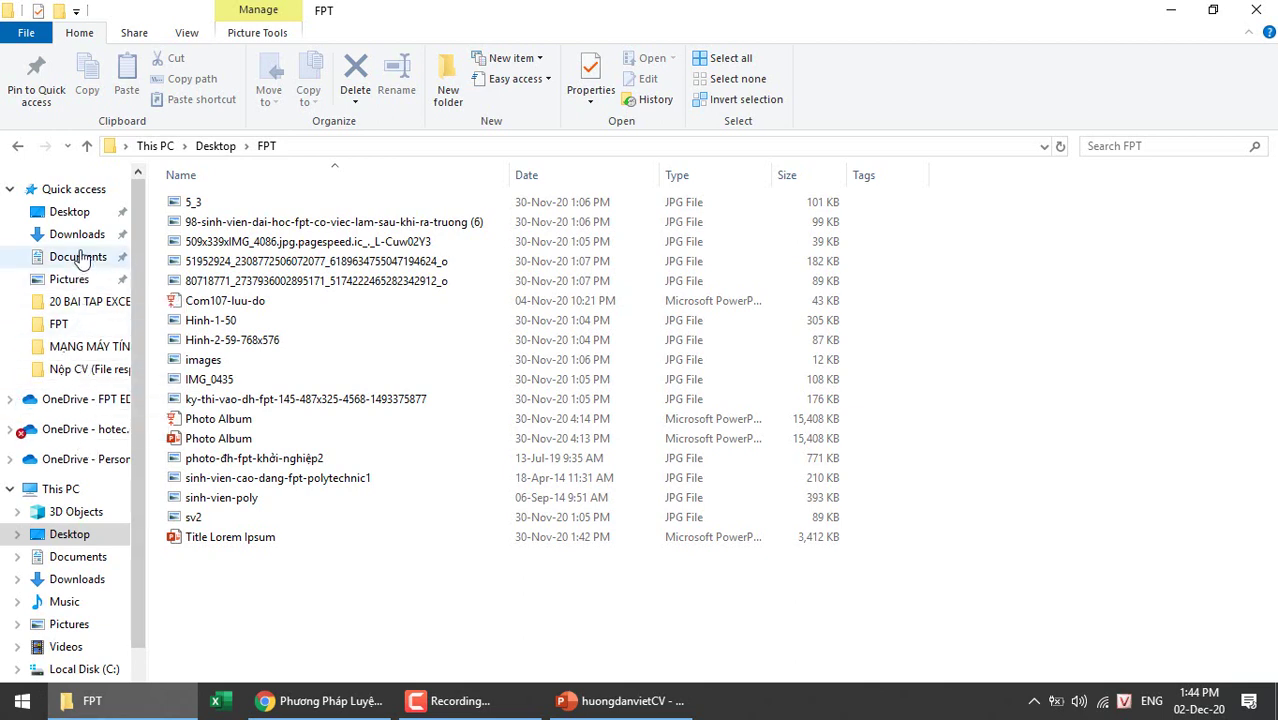
# - Open OneDrive > Video YouTube-DESKTOP-PDEN24B > Bai Hoc Dau Tien and copy its folder path
pyautogui.click(85, 429)
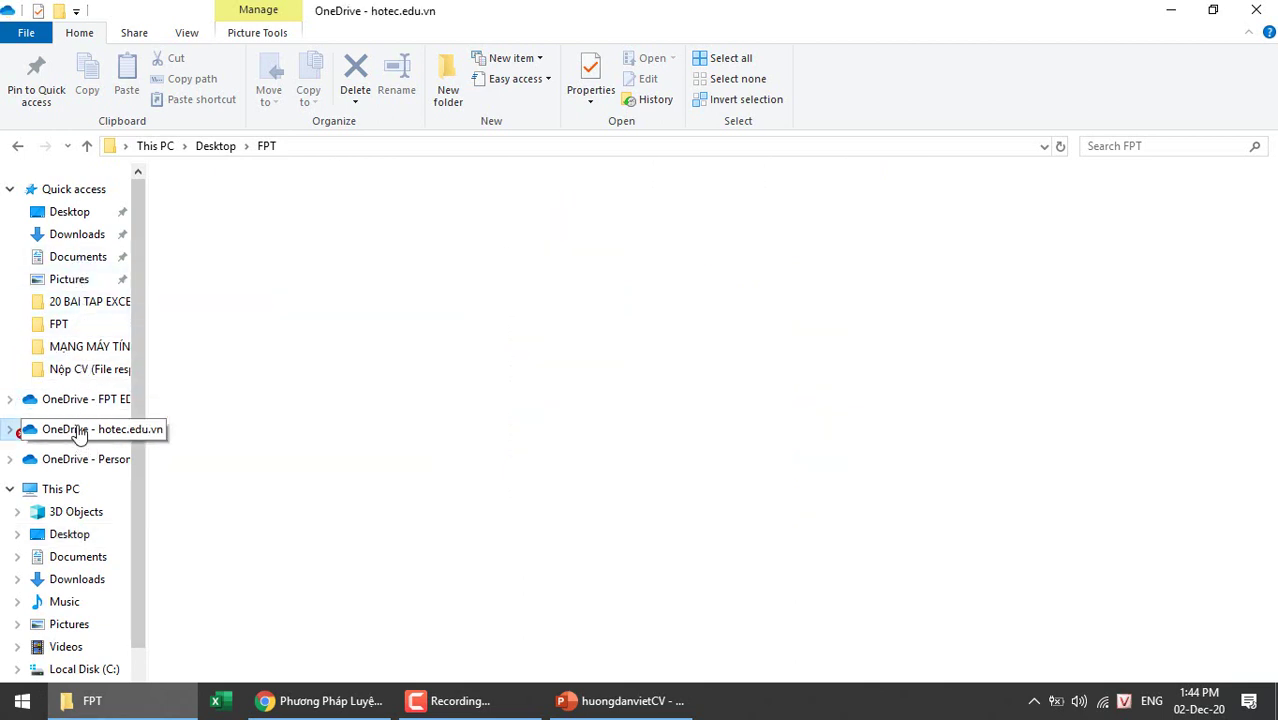
pyautogui.scroll(-3, 557, 495)
pyautogui.scroll(-1, 399, 557)
pyautogui.scroll(-2, 399, 557)
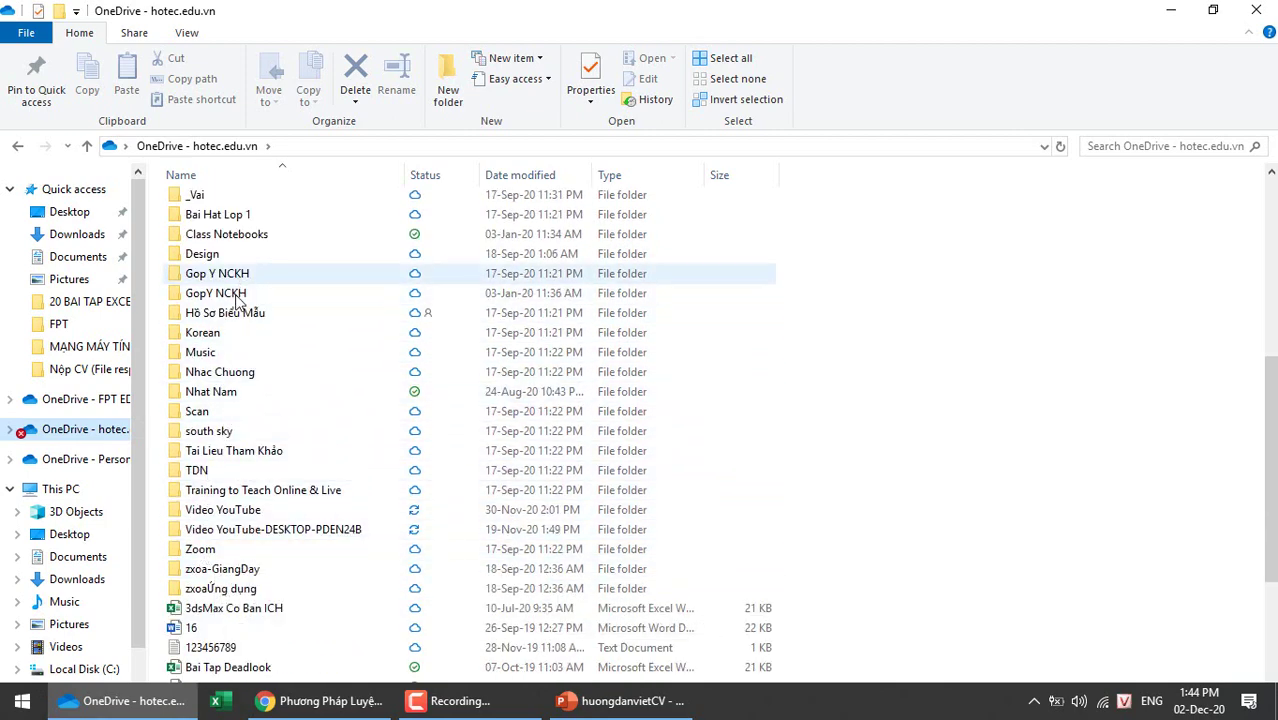
pyautogui.doubleClick(250, 510)
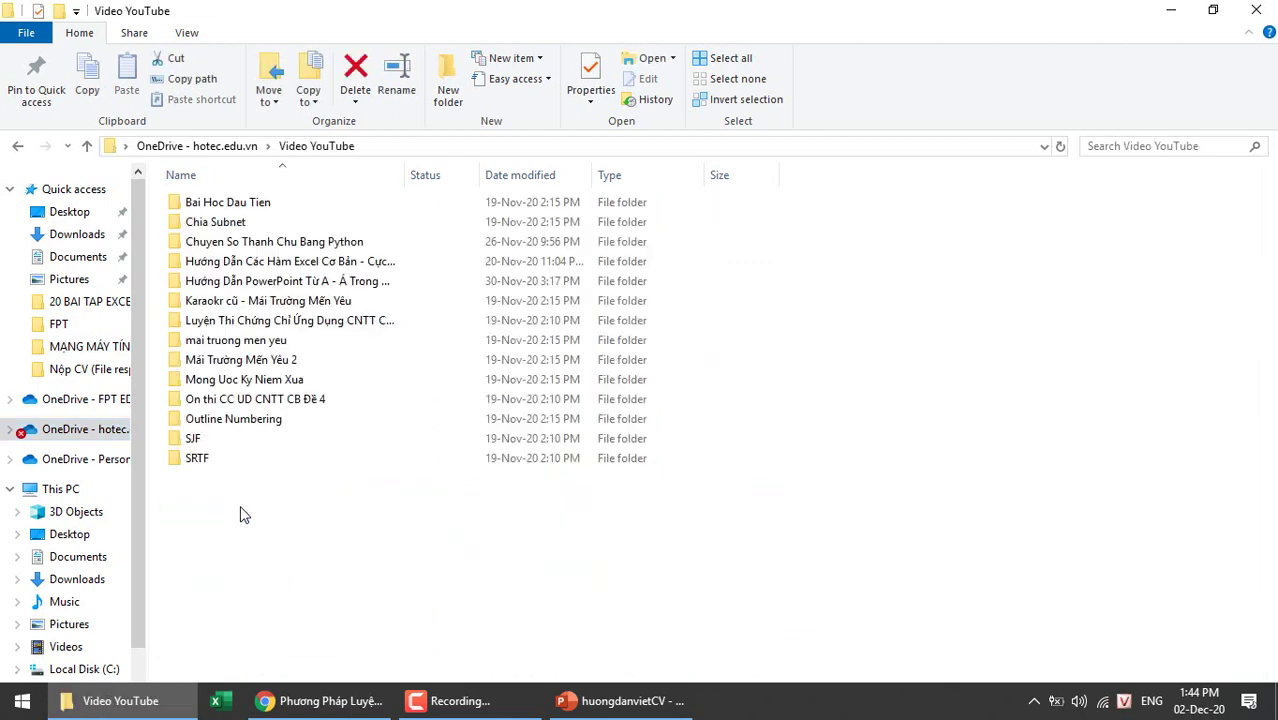
pyautogui.hotkey('alt', 'Left')
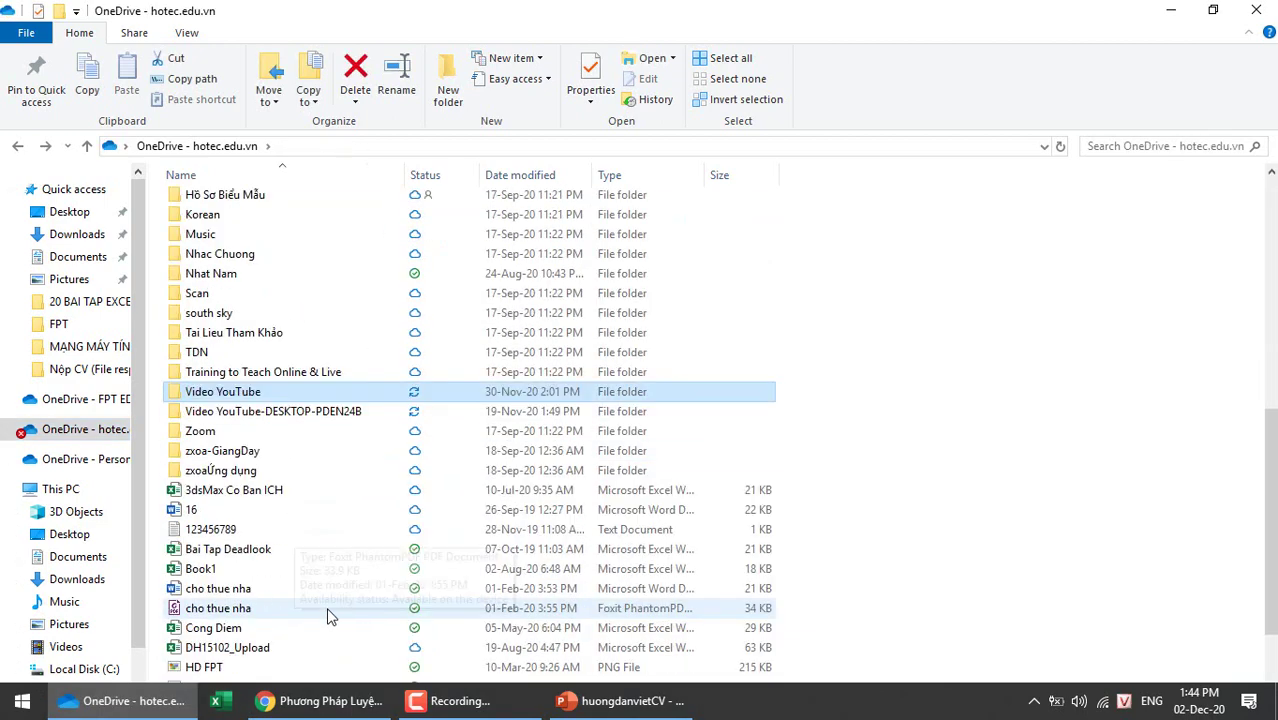
pyautogui.doubleClick(272, 416)
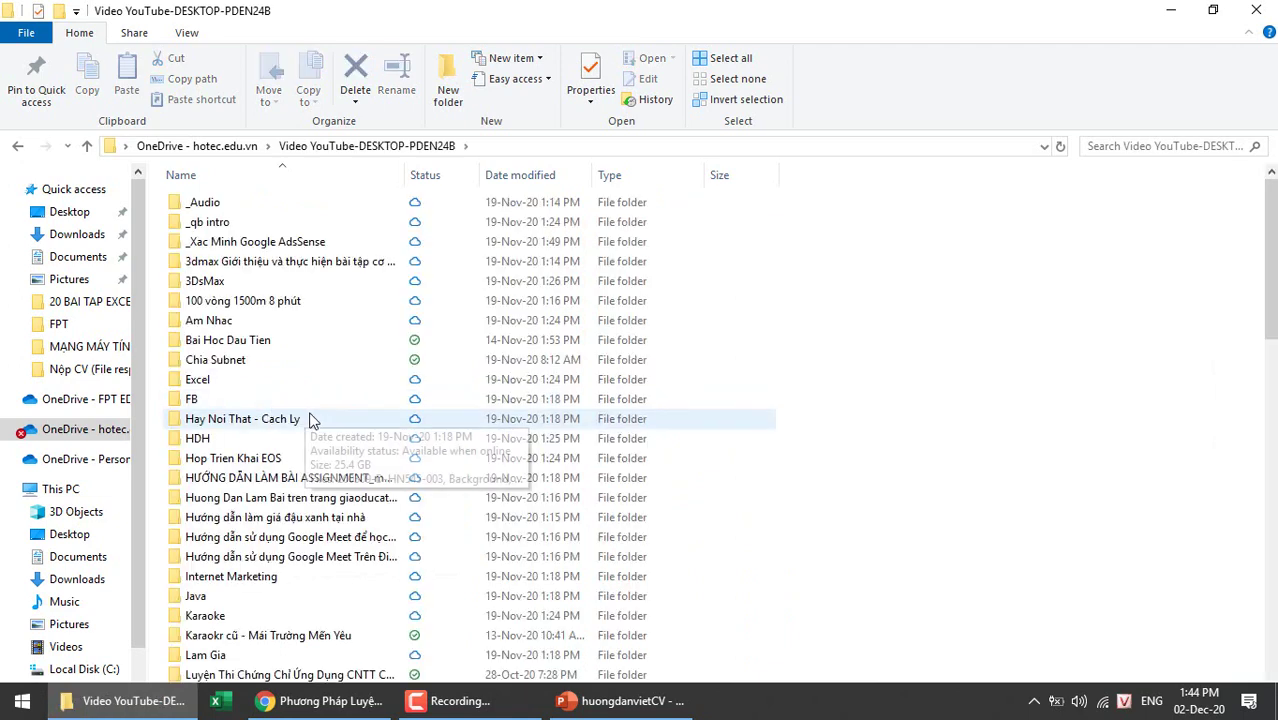
pyautogui.doubleClick(326, 341)
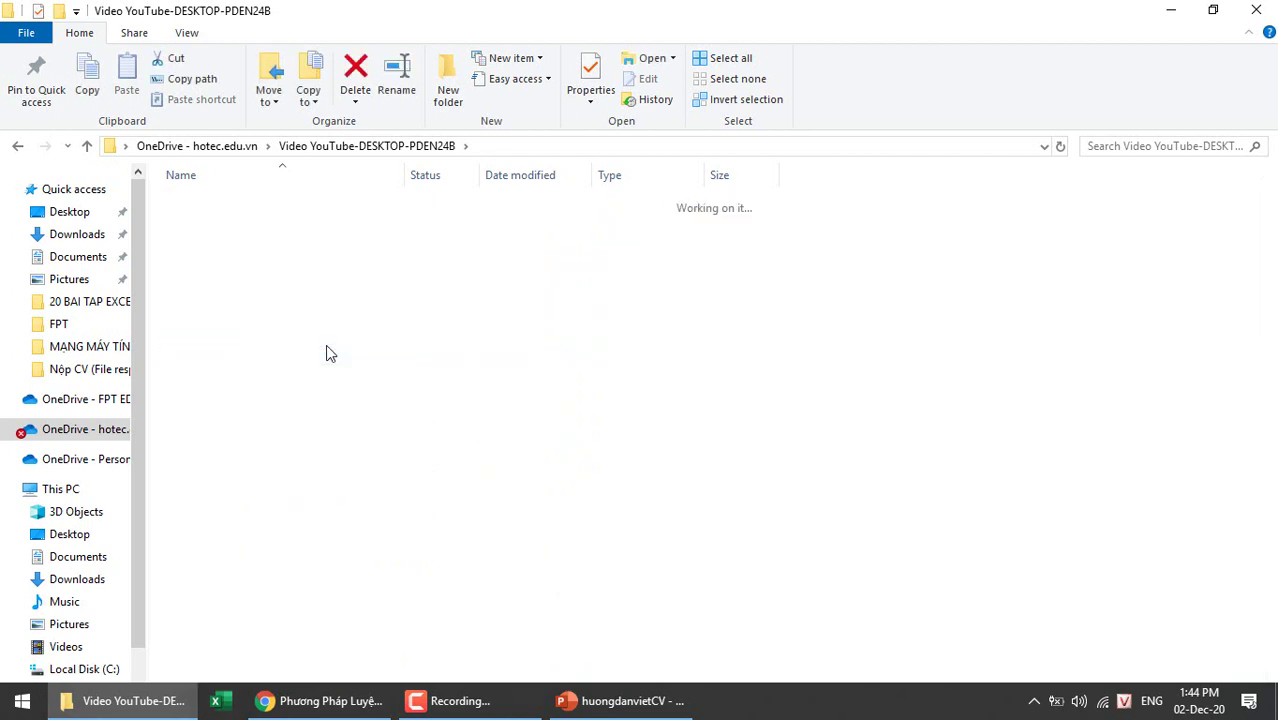
pyautogui.click(200, 213)
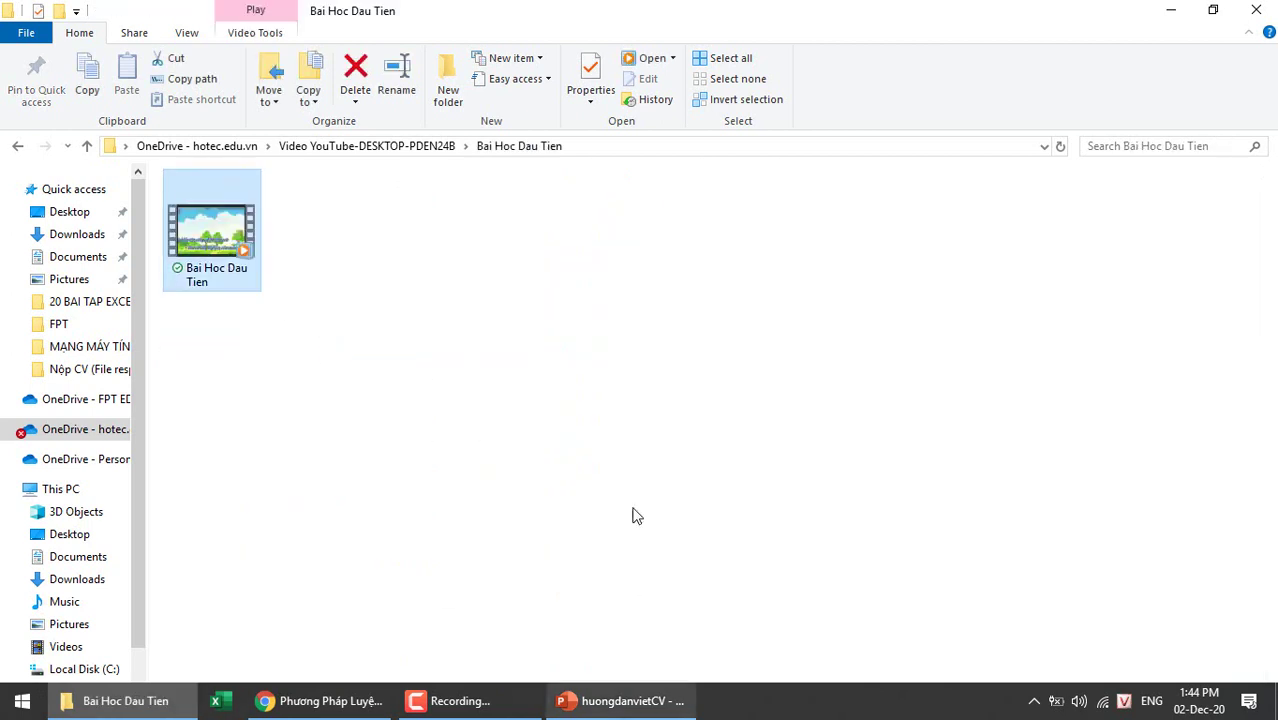
pyautogui.click(603, 146)
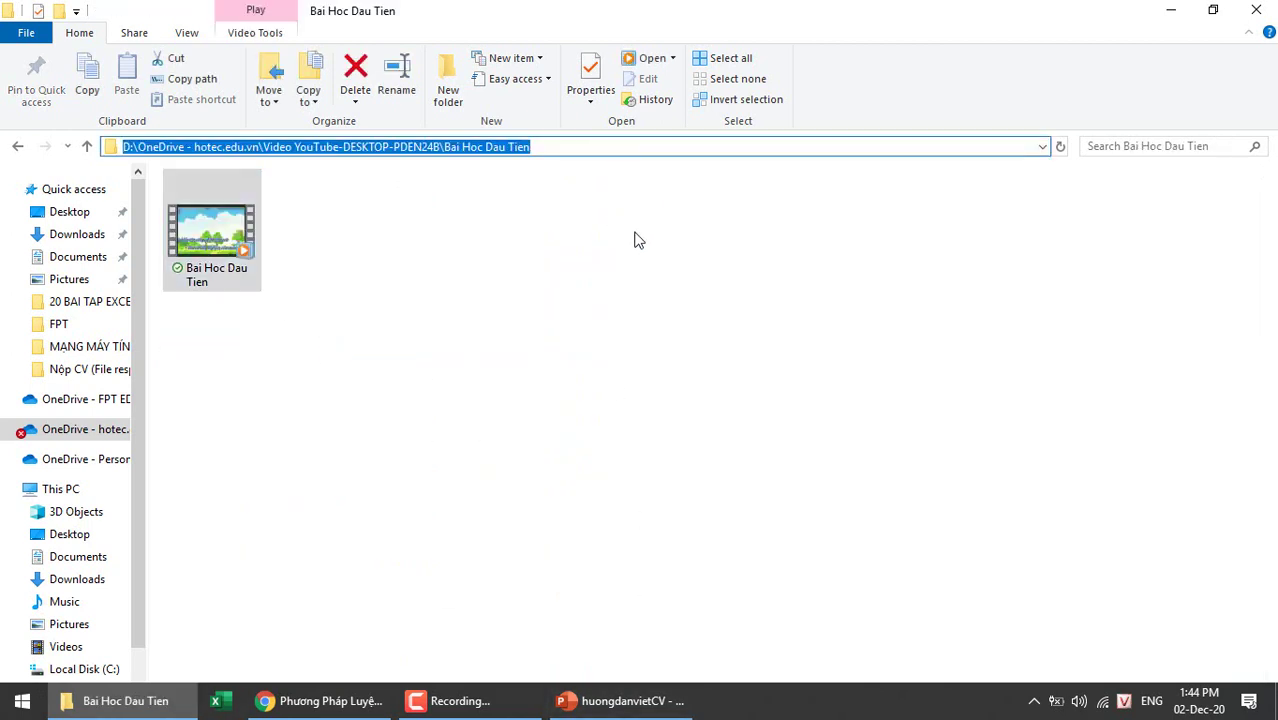
pyautogui.click(590, 700)
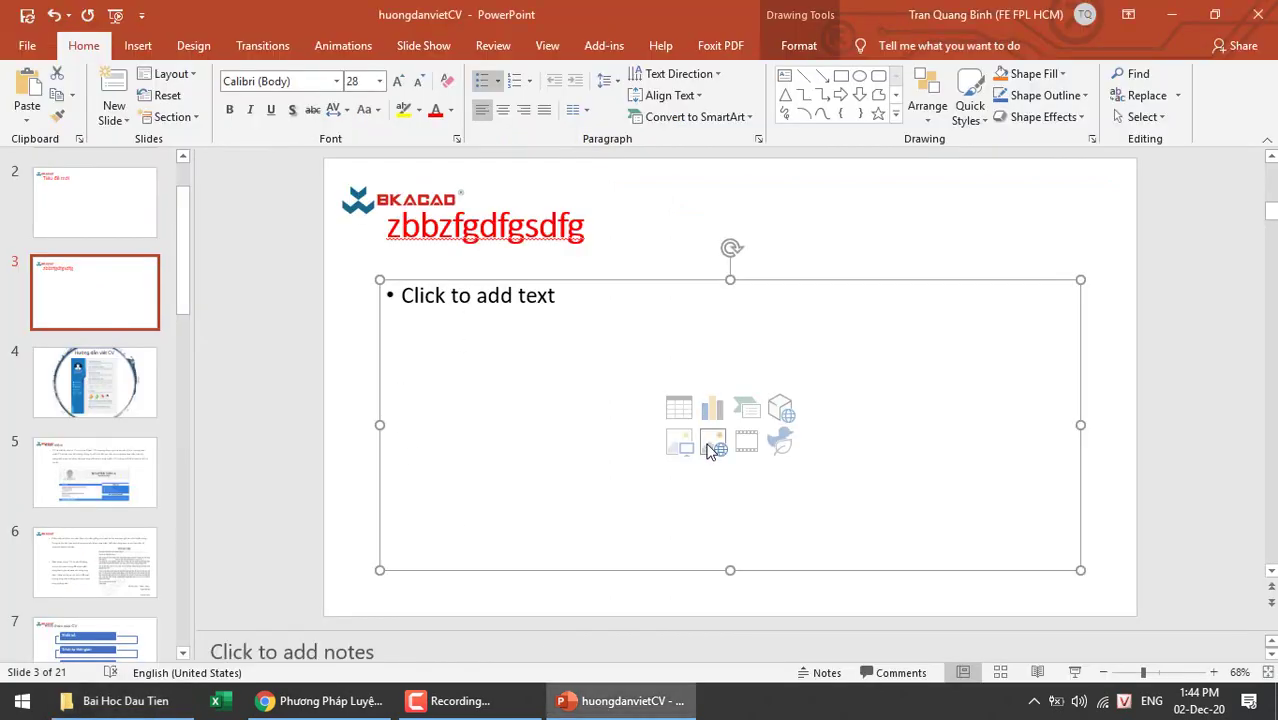
# - Insert the Bai Hoc Dau Tien video into slide 3's placeholder using the pasted folder path
pyautogui.click(746, 441)
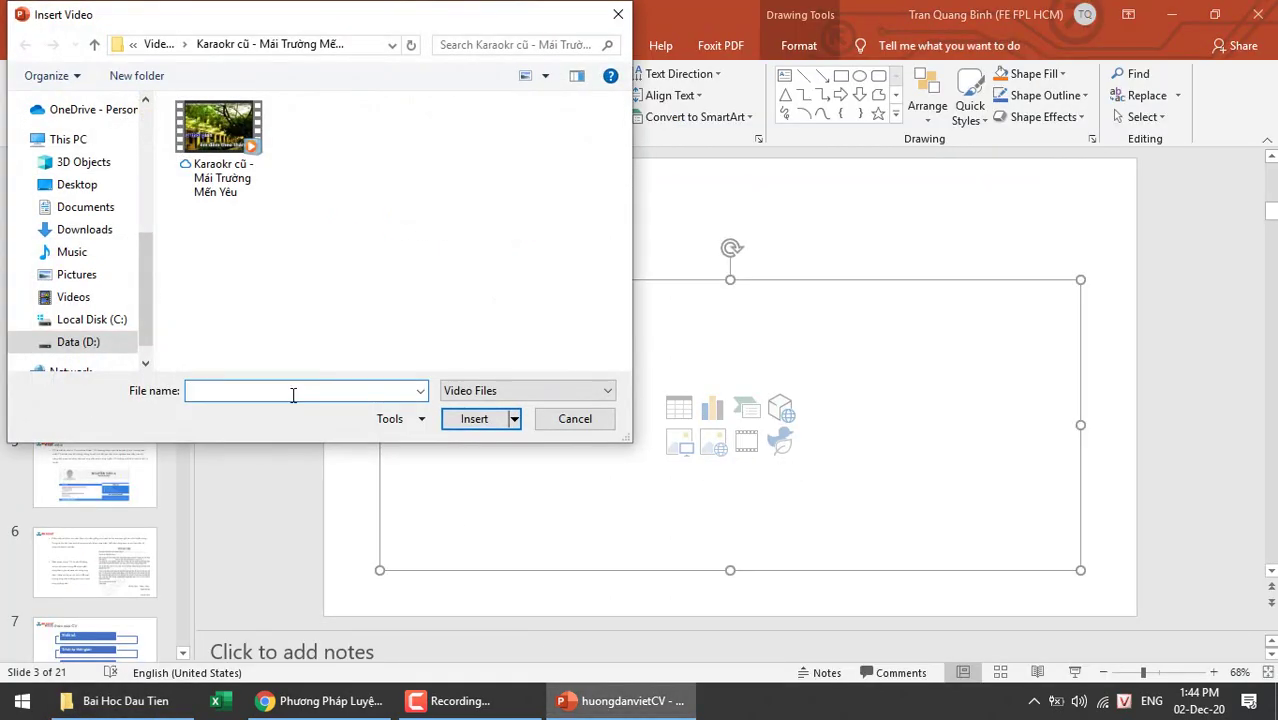
pyautogui.hotkey('ctrl', 'v')
pyautogui.press('Return')
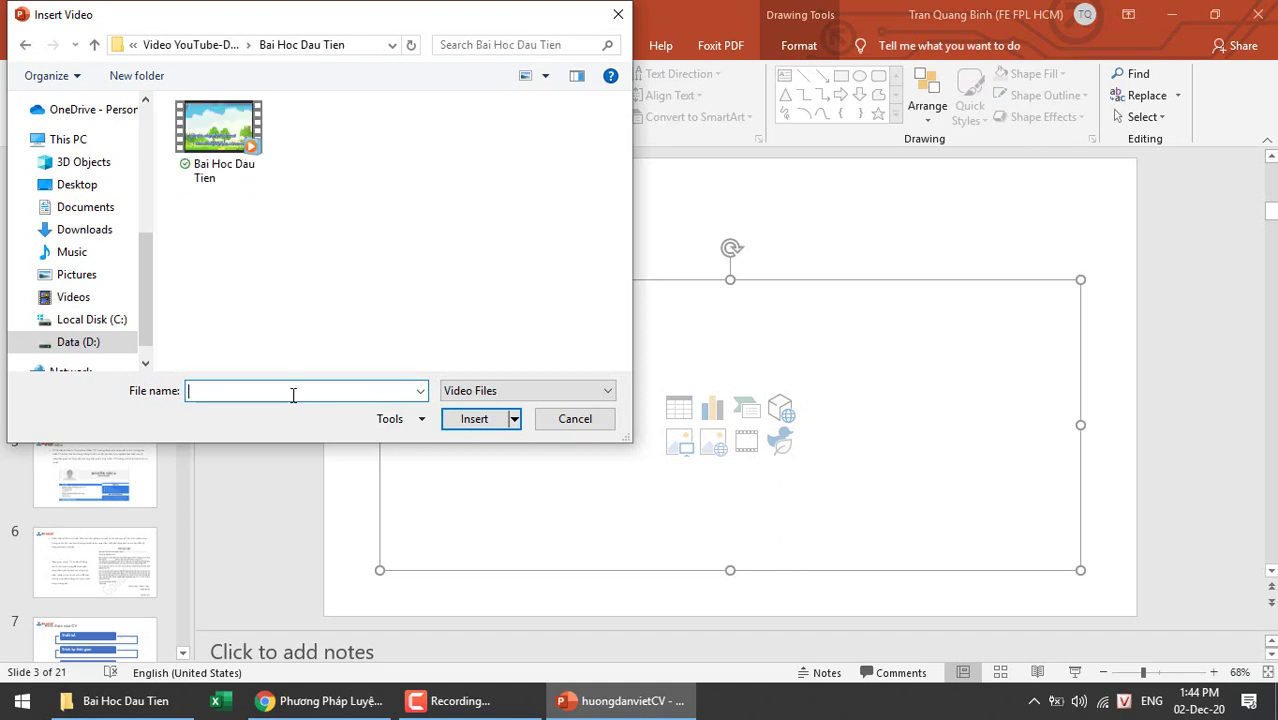
pyautogui.doubleClick(220, 130)
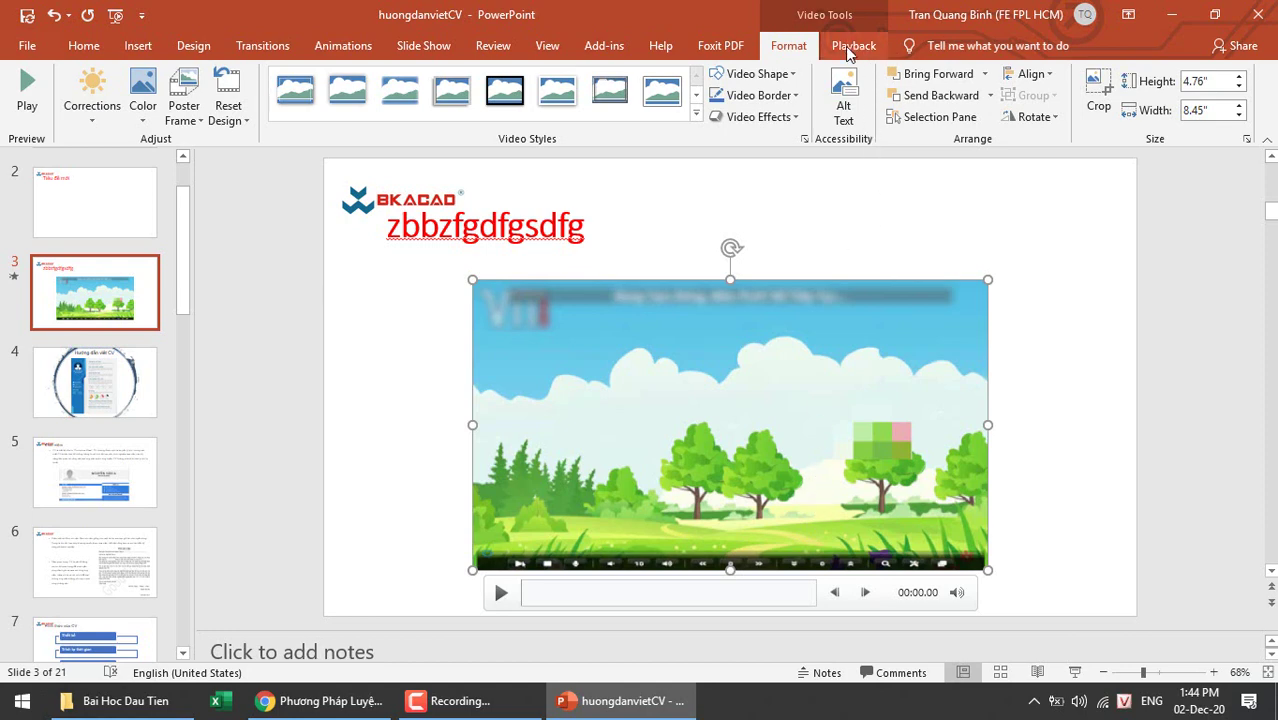
# - Preview the video, pause at 00:05.57, and add then remove a bookmark there
pyautogui.click(847, 47)
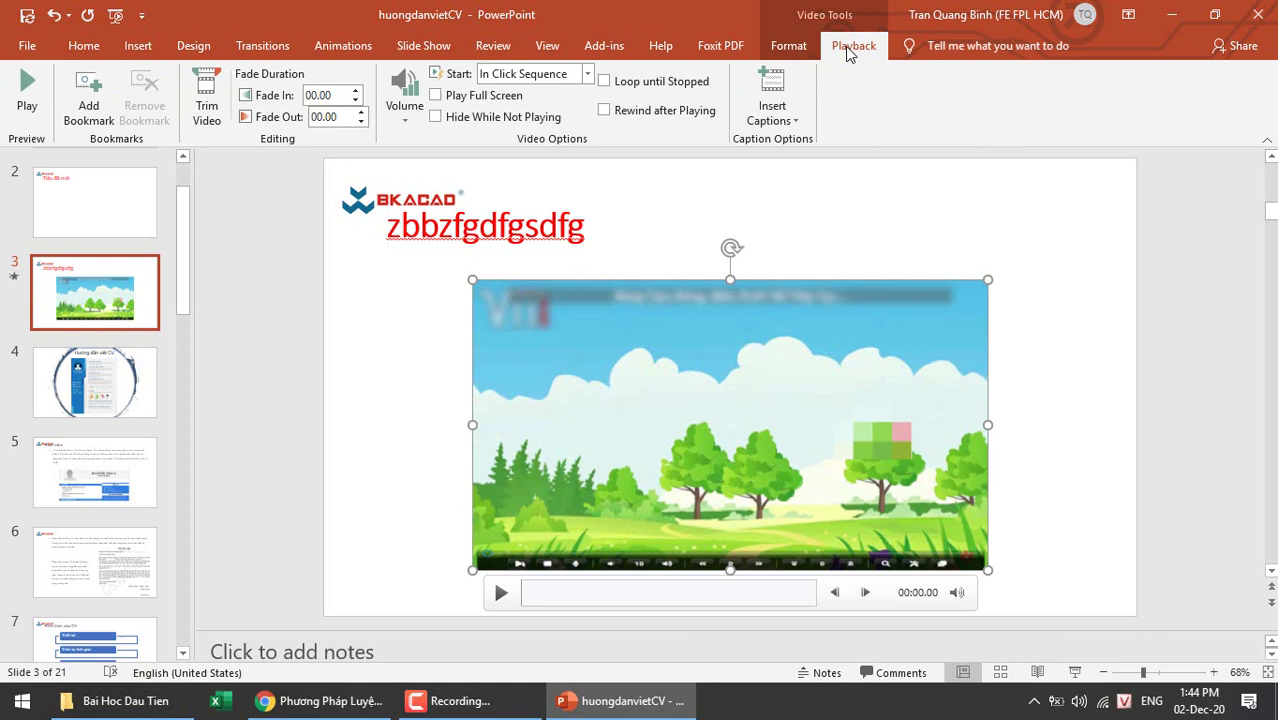
pyautogui.click(32, 97)
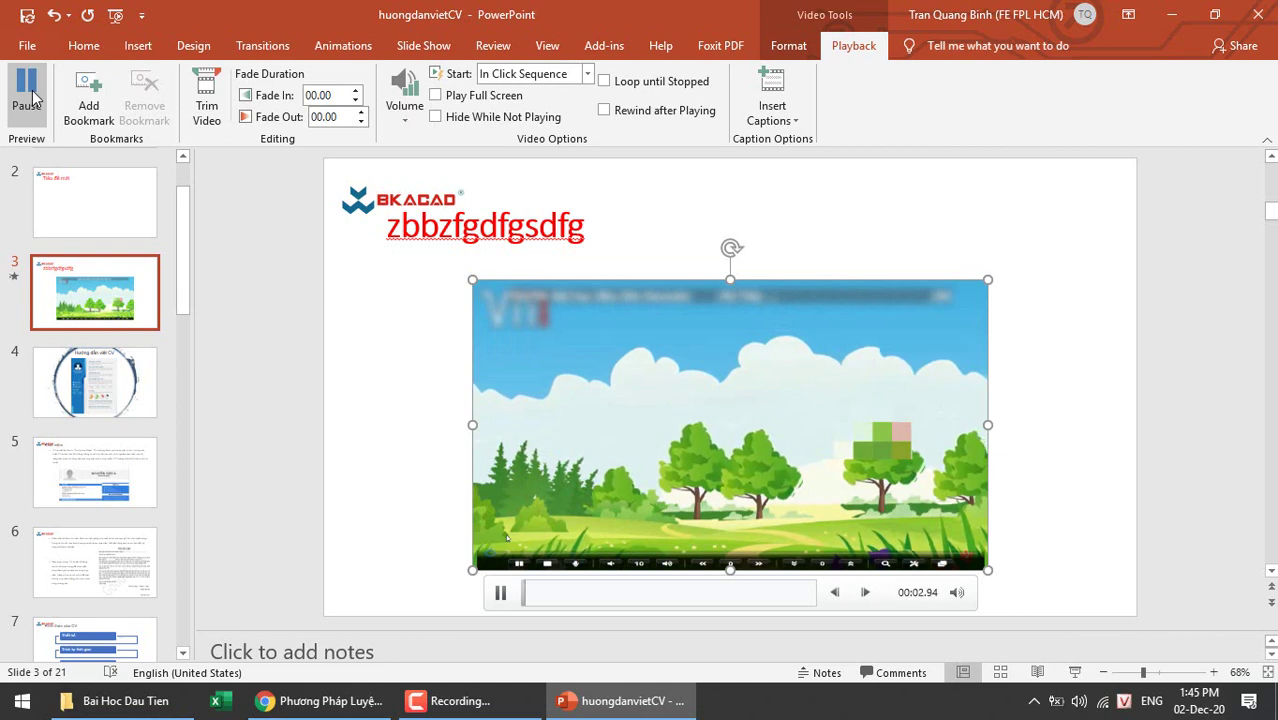
pyautogui.click(501, 594)
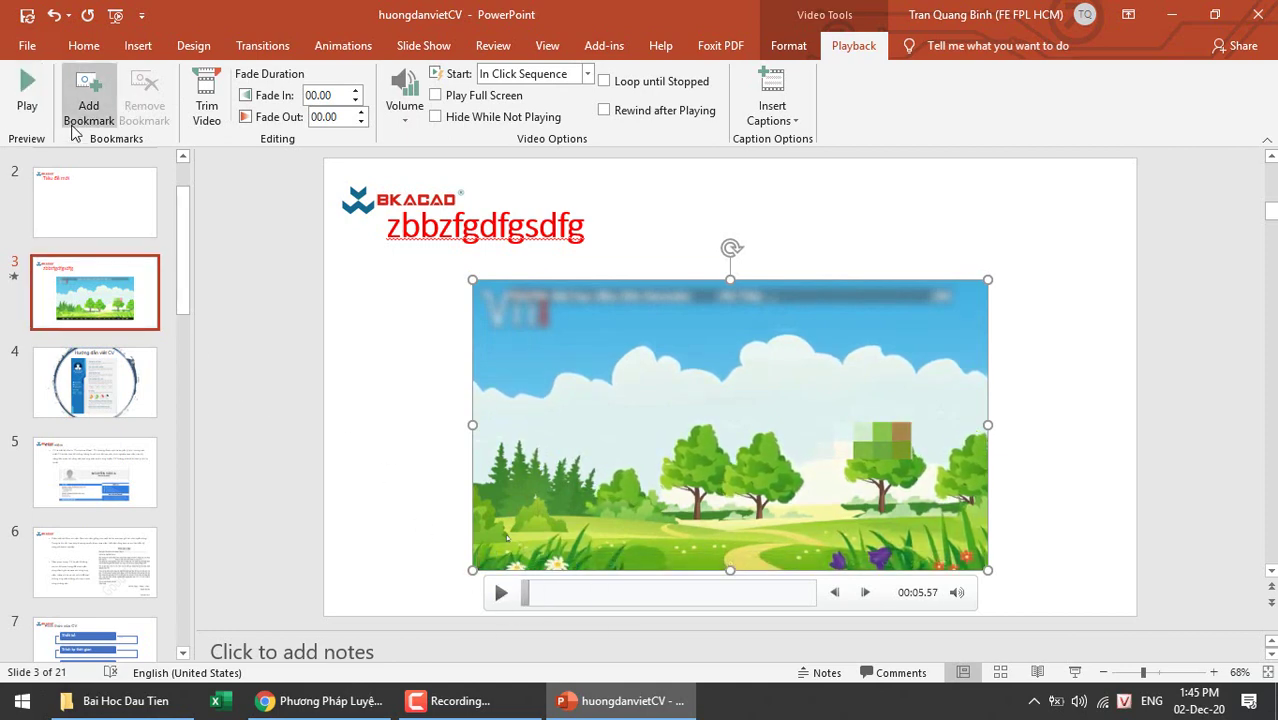
pyautogui.click(82, 108)
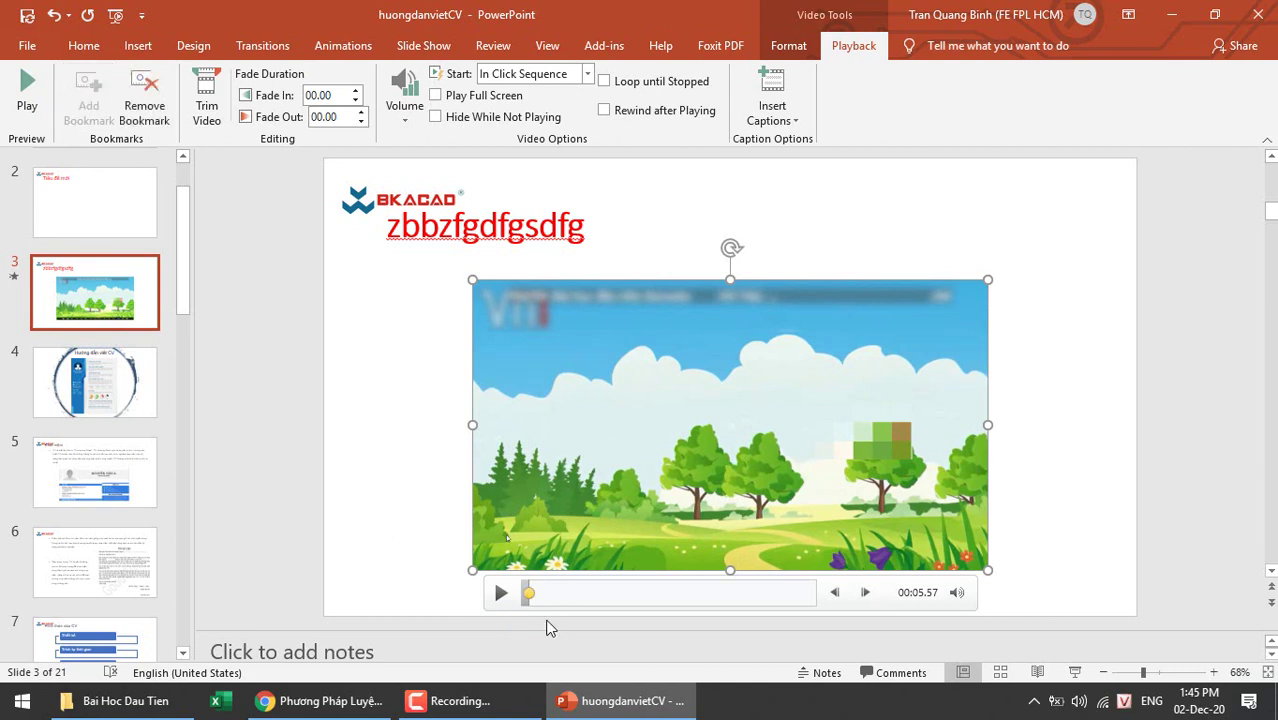
pyautogui.moveTo(529, 595)
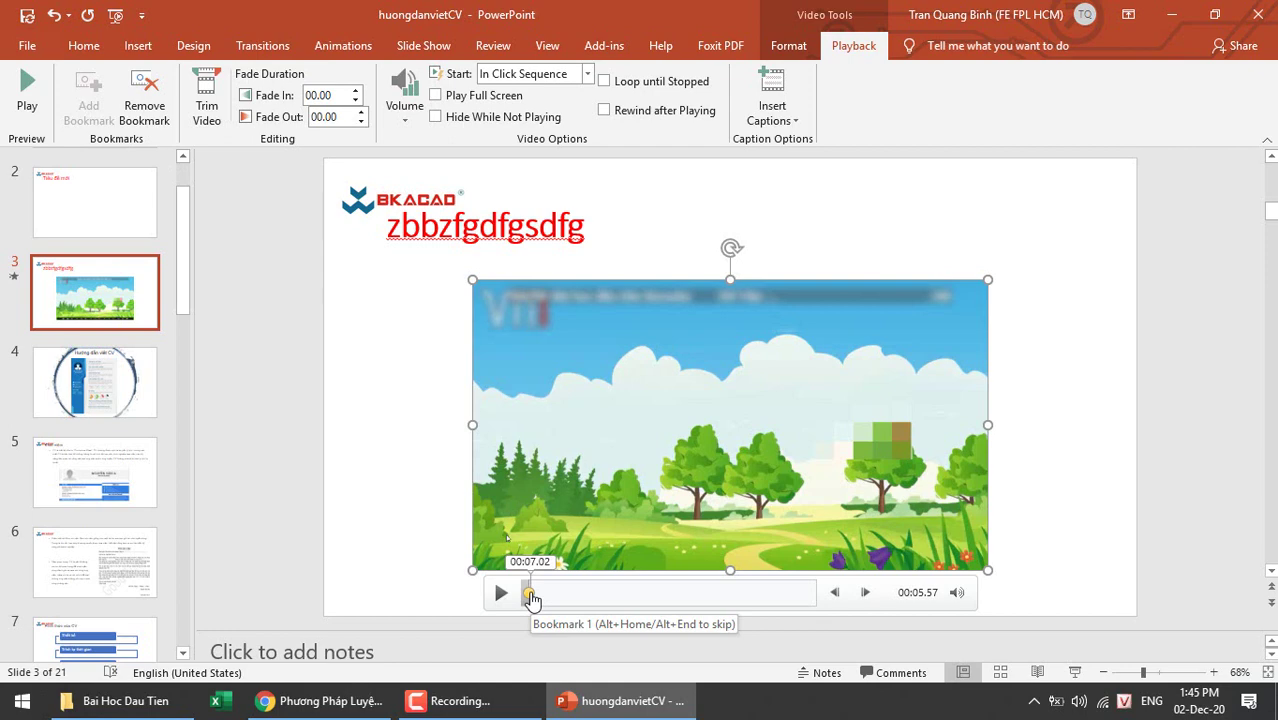
pyautogui.click(148, 112)
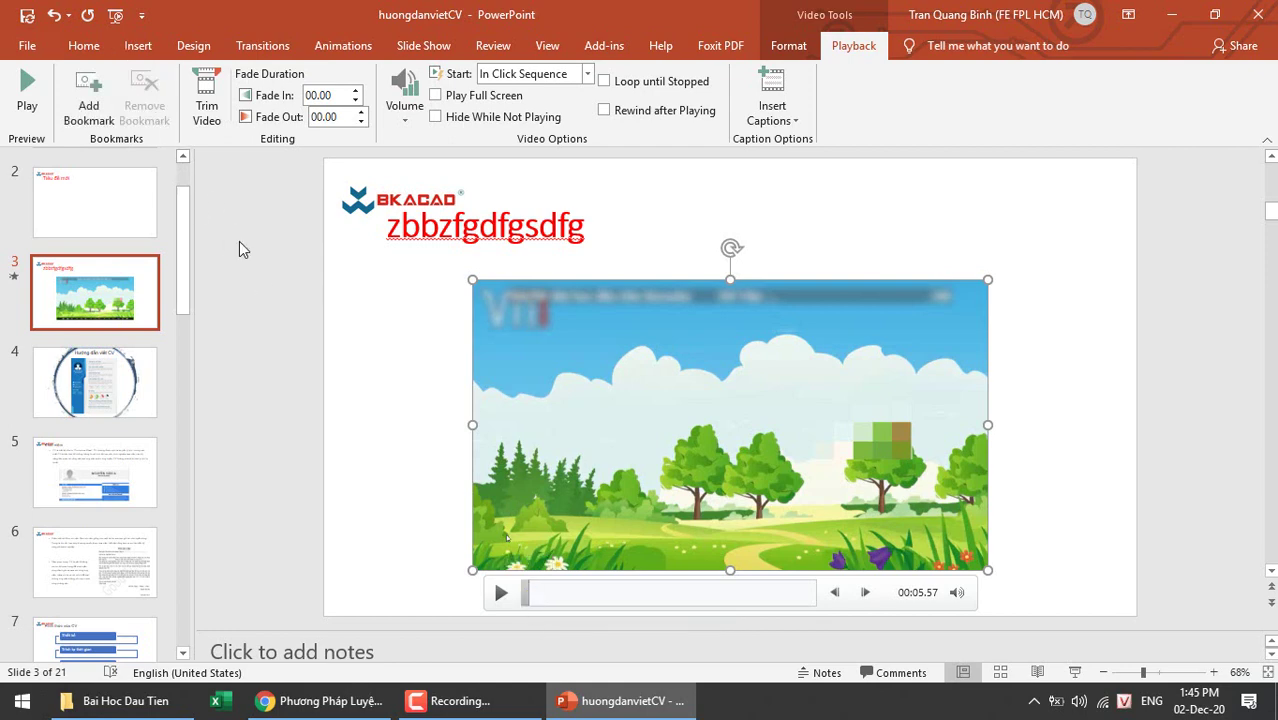
pyautogui.click(207, 112)
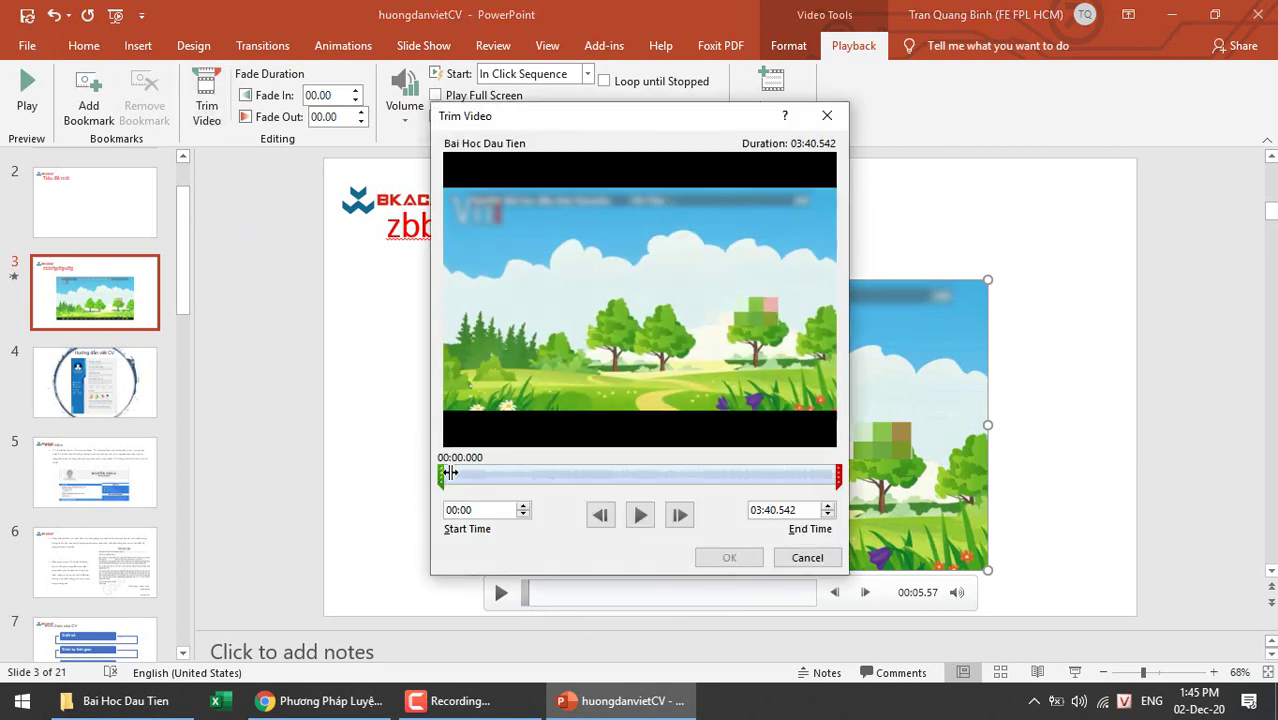
pyautogui.moveTo(441, 476); pyautogui.dragTo(482, 473)
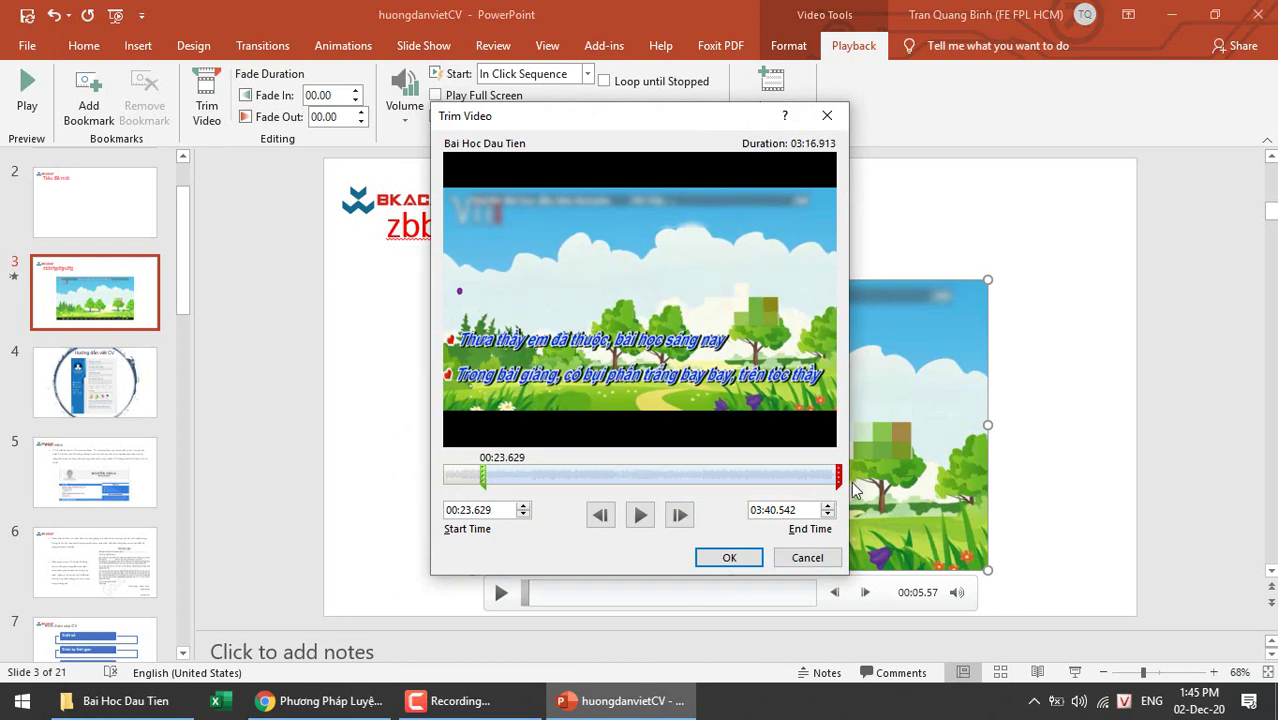
pyautogui.moveTo(838, 474); pyautogui.dragTo(764, 474)
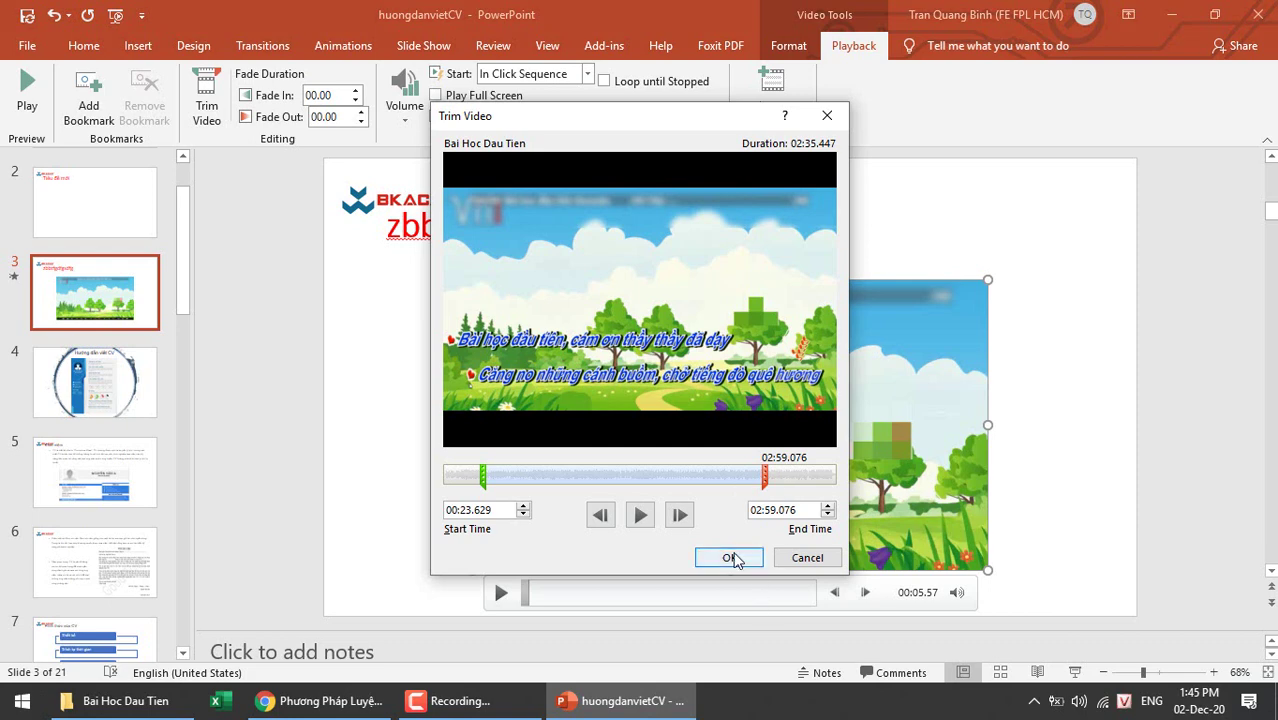
pyautogui.click(784, 557)
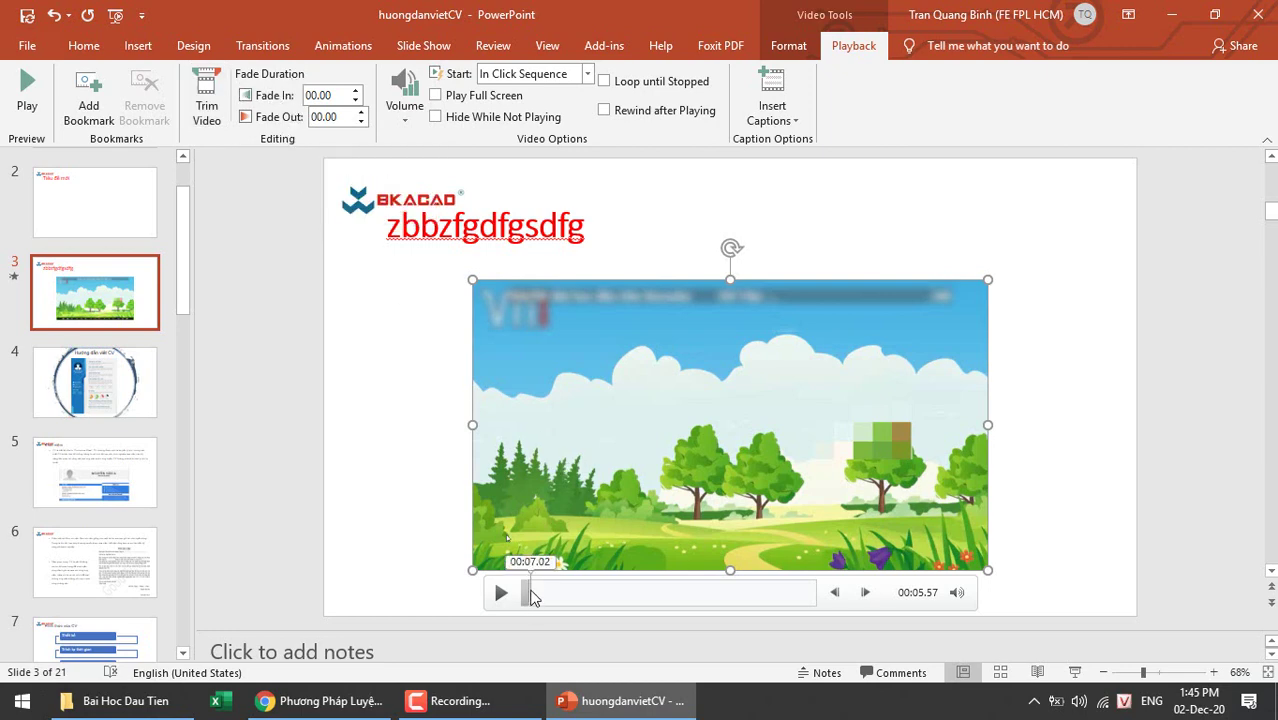
pyautogui.click(527, 593)
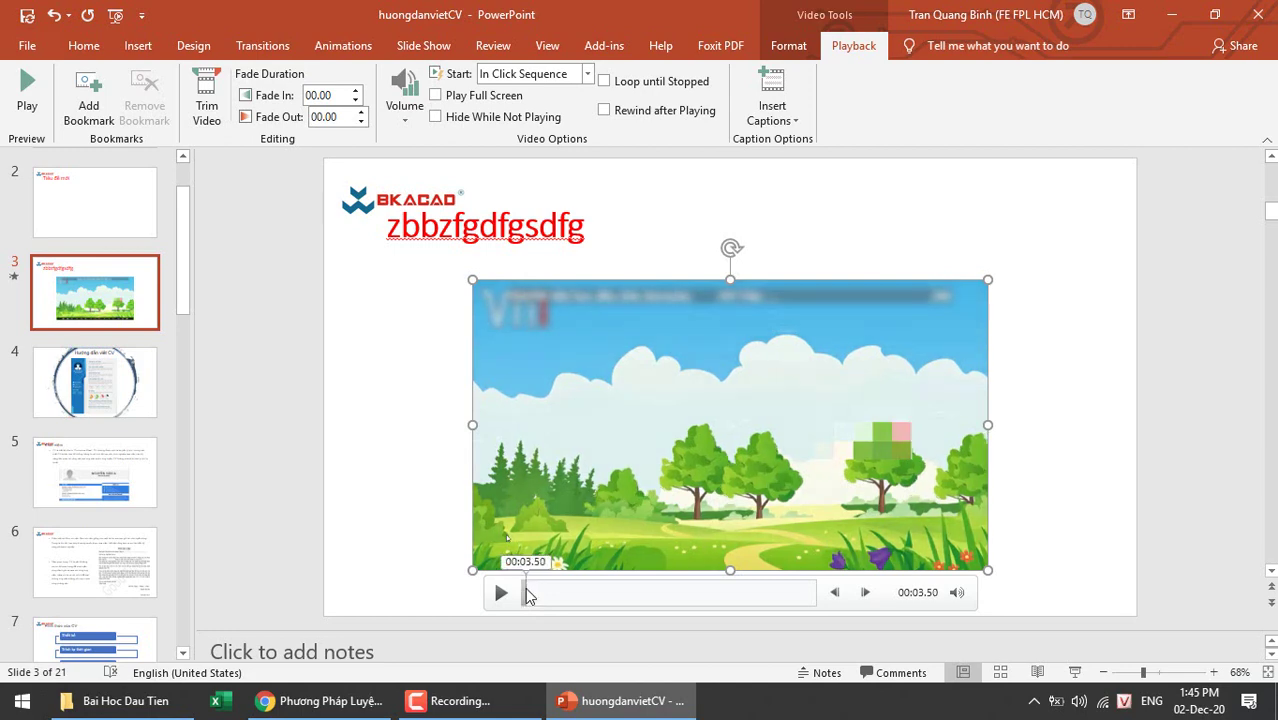
pyautogui.click(524, 594)
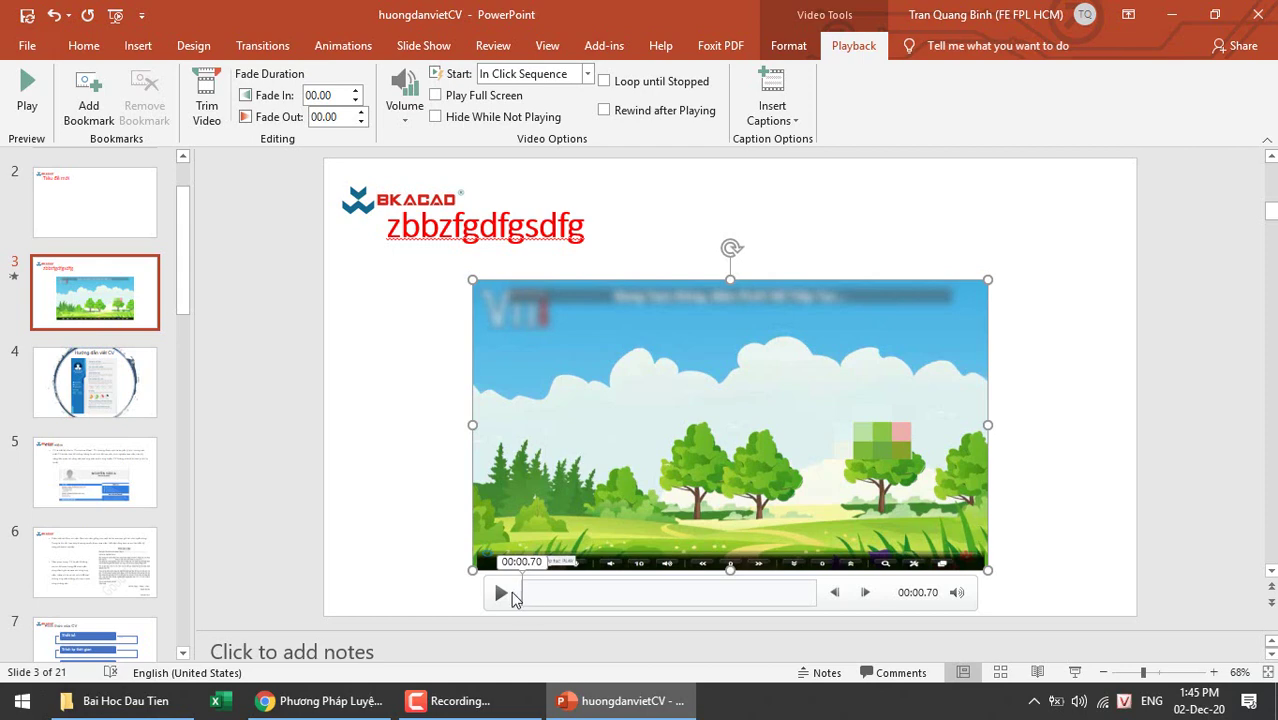
pyautogui.click(502, 594)
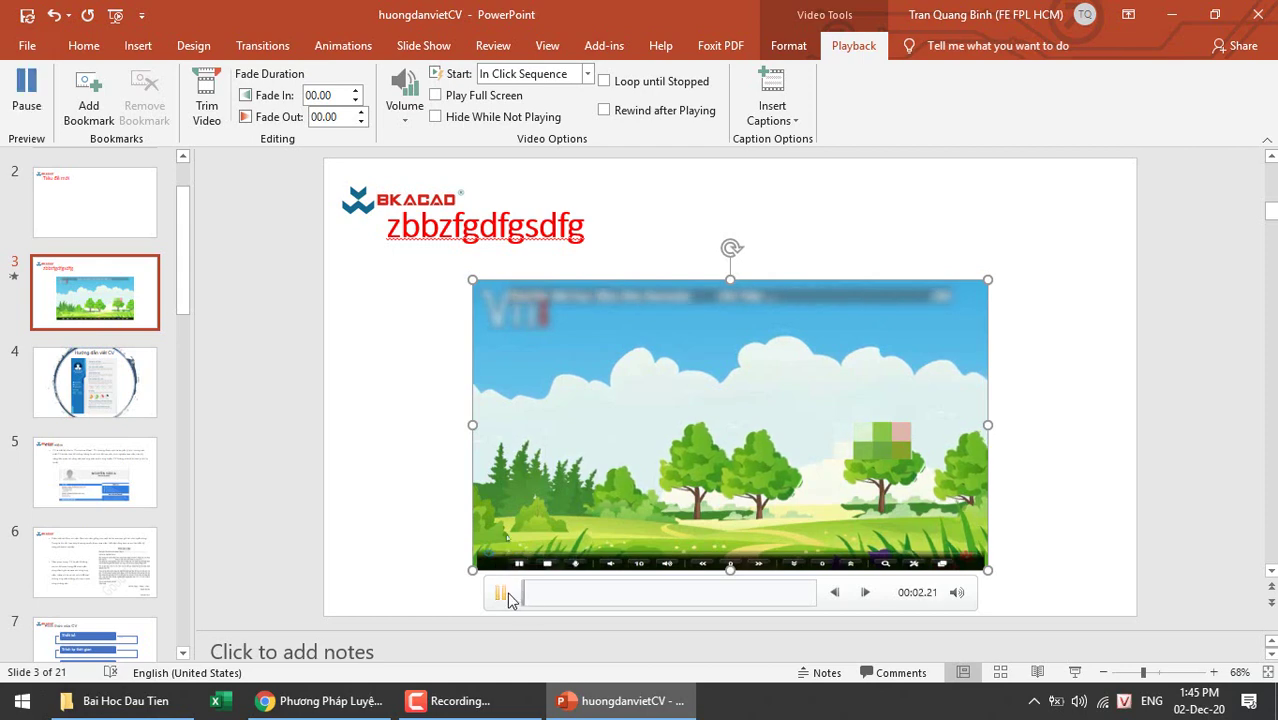
pyautogui.click(509, 595)
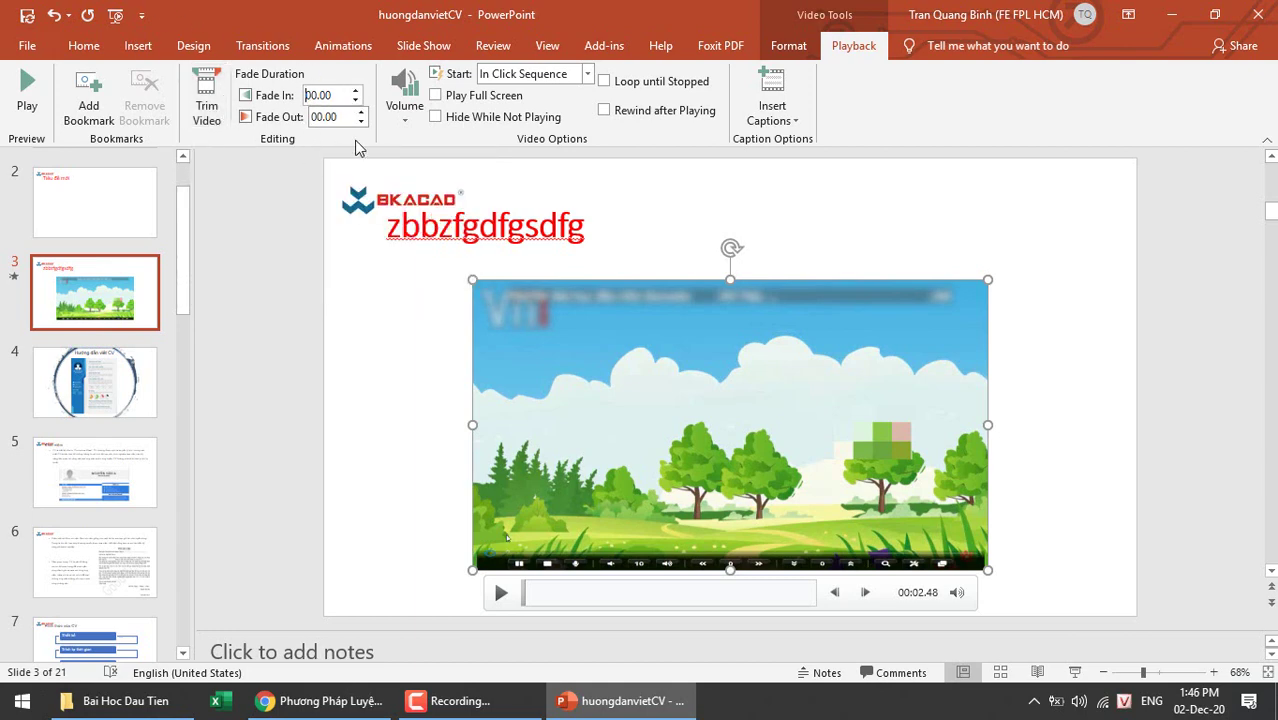
pyautogui.click(404, 133)
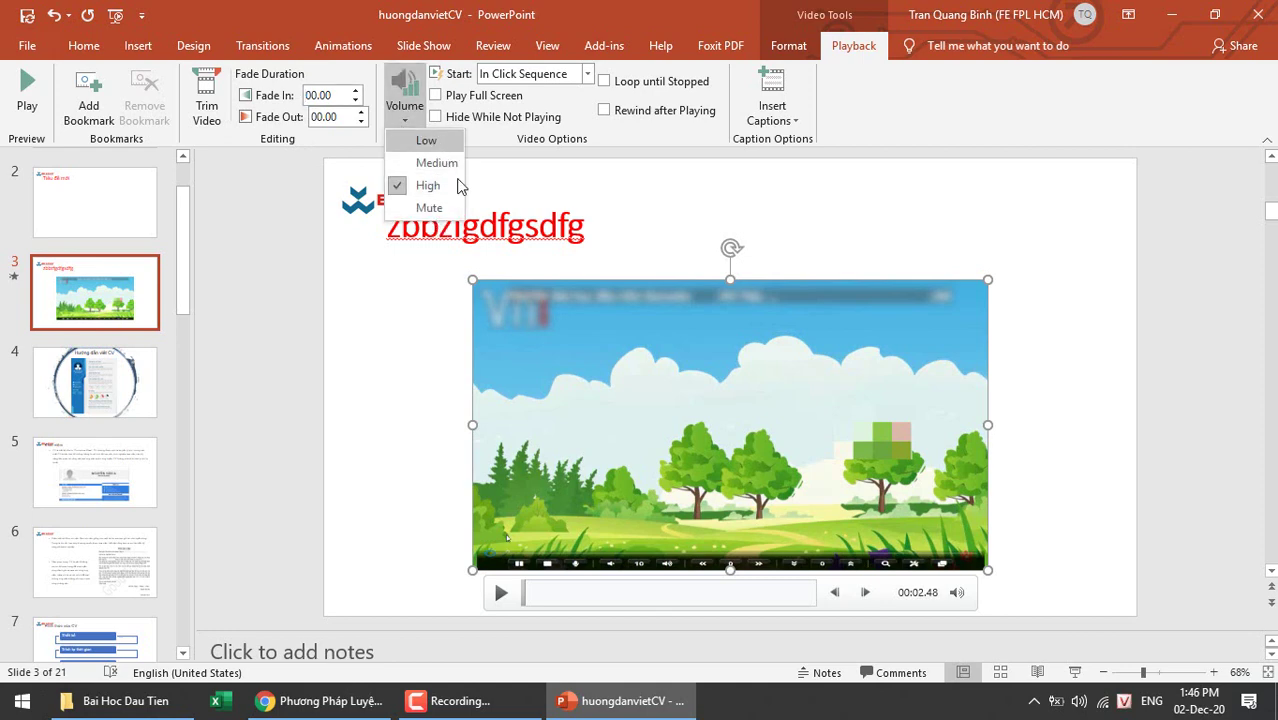
pyautogui.click(395, 311)
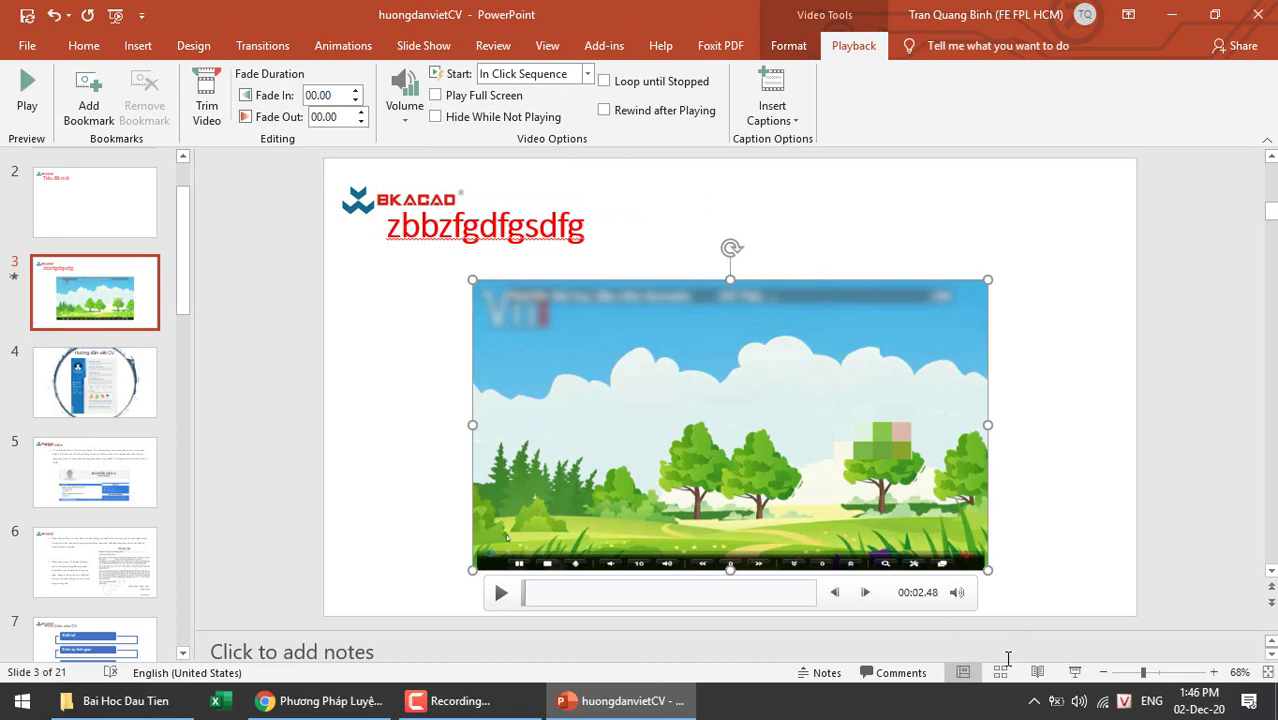
pyautogui.click(1077, 677)
pyautogui.press('Escape')
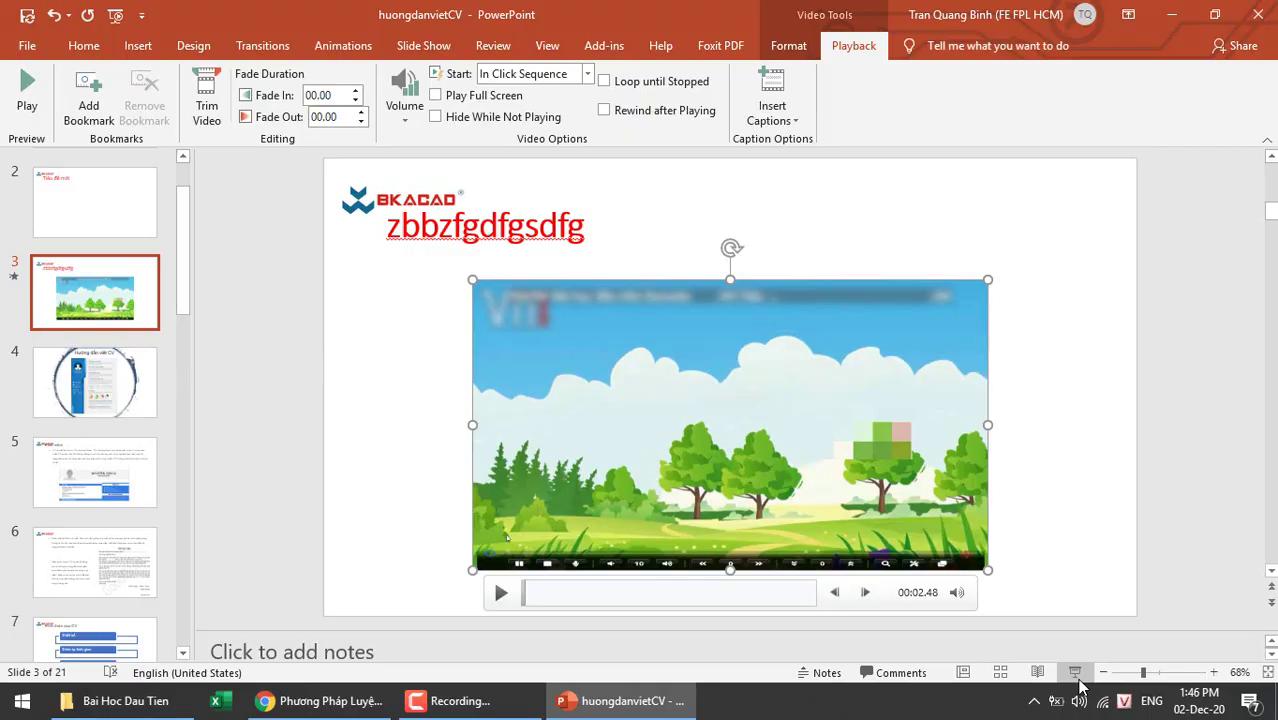
pyautogui.click(1078, 678)
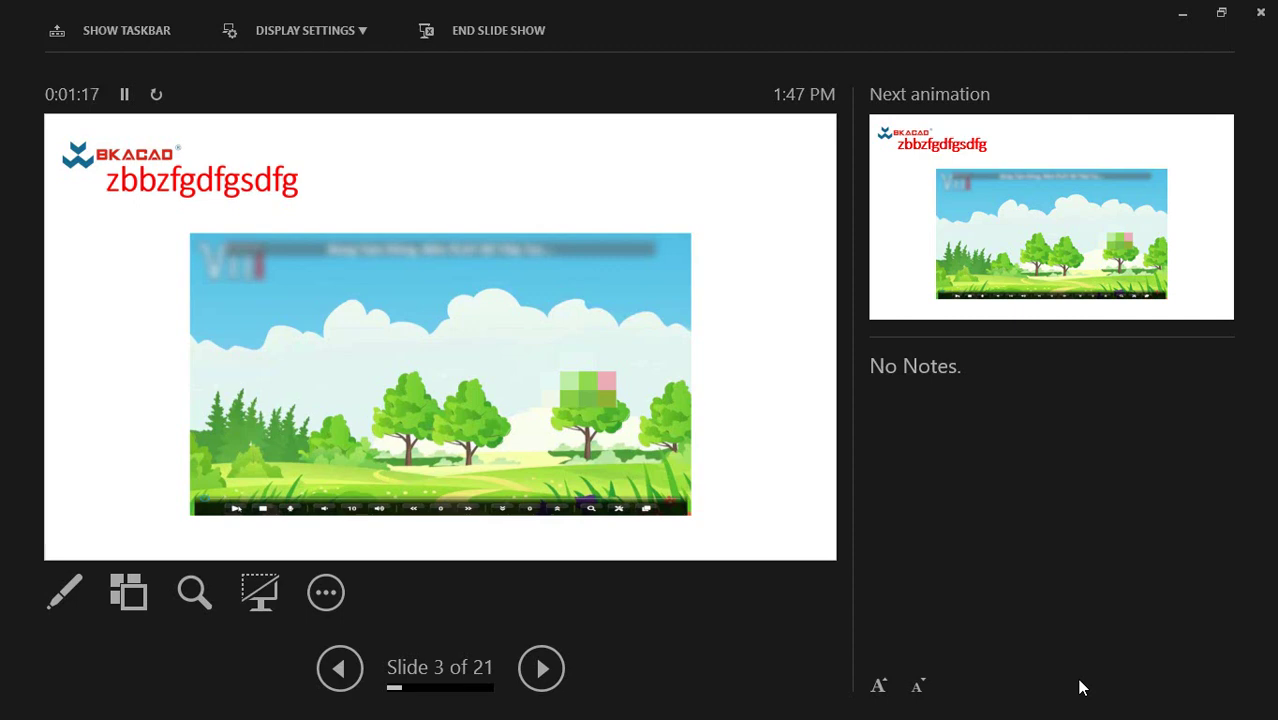
pyautogui.click(362, 428)
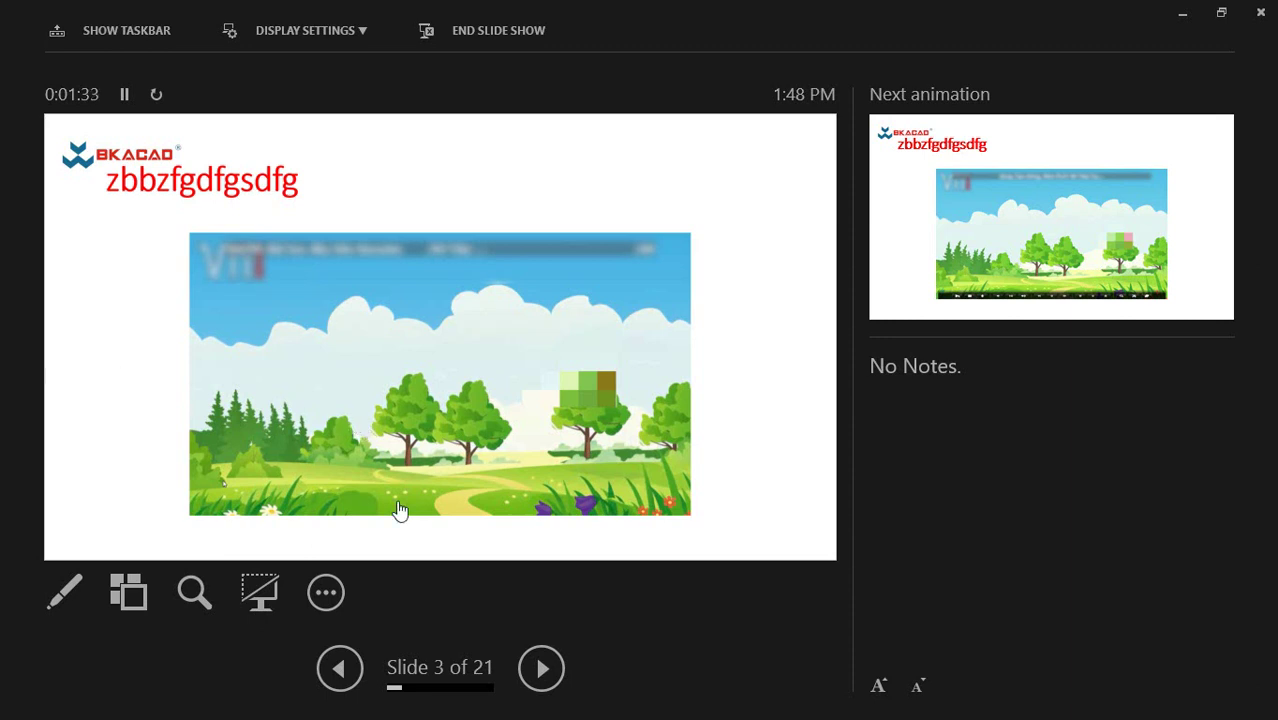
pyautogui.press('Escape')
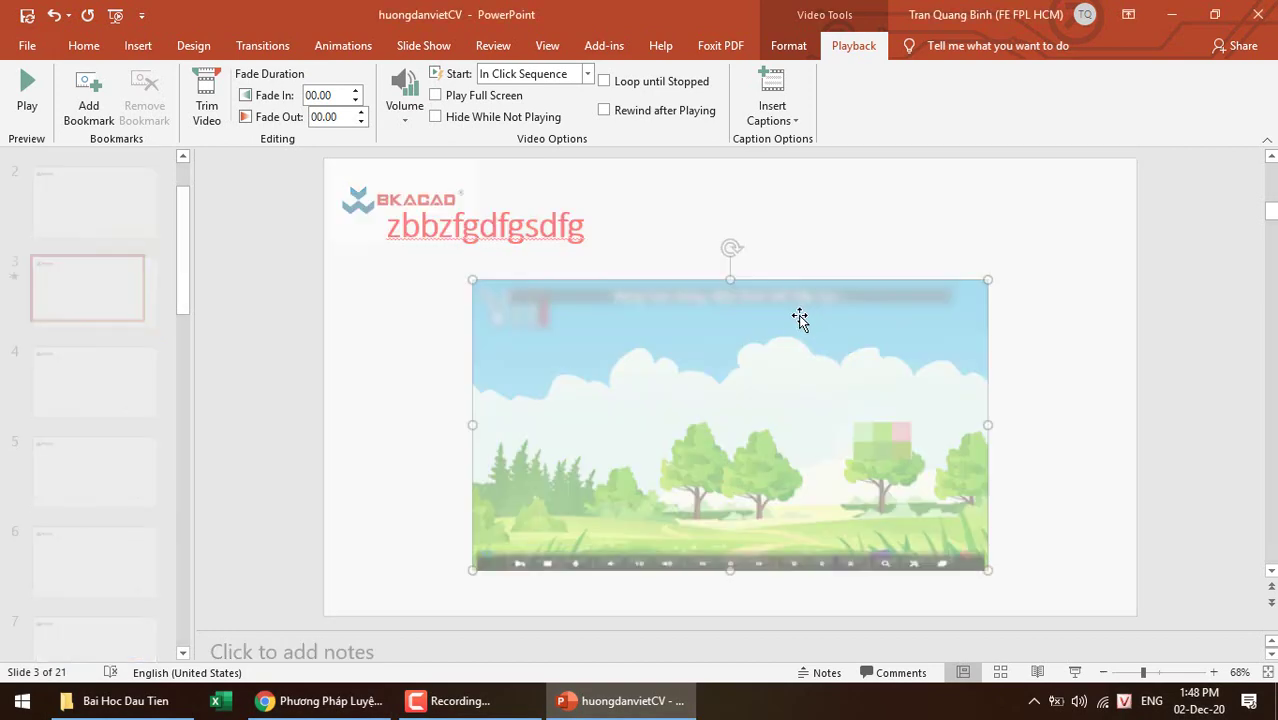
# - Set the video to start Automatically and preview it in a slide show
pyautogui.click(588, 74)
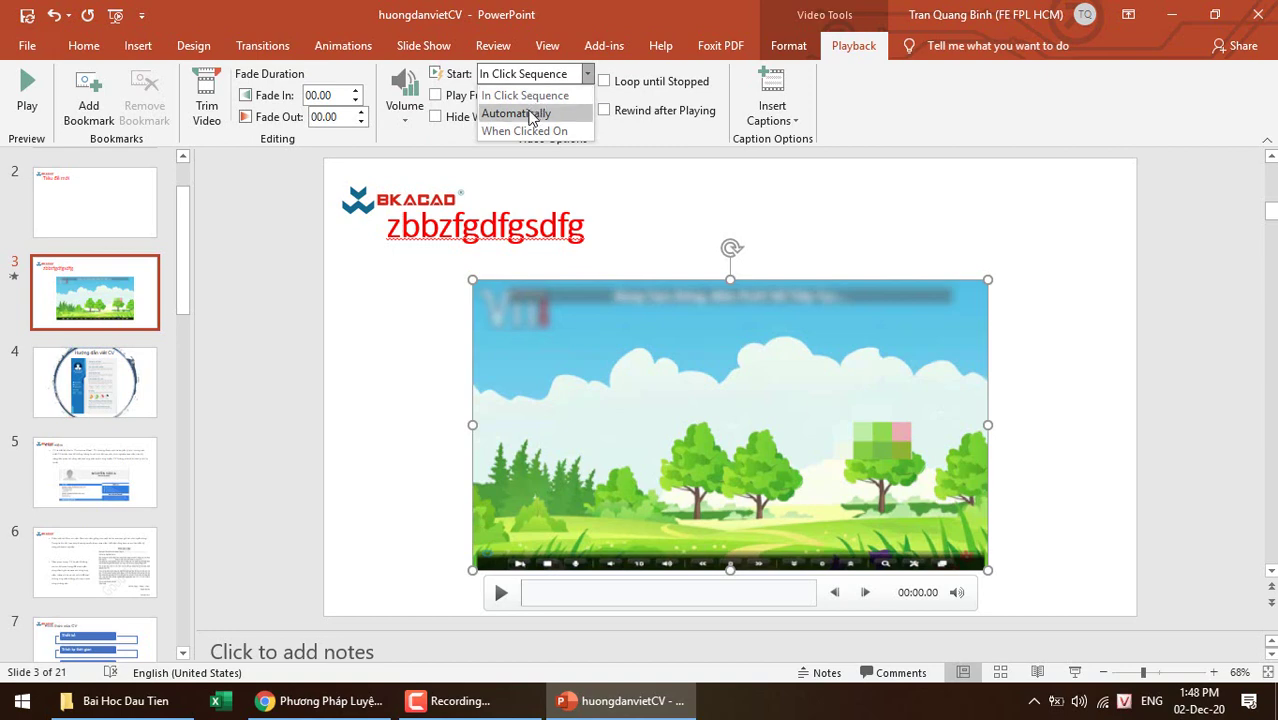
pyautogui.click(531, 114)
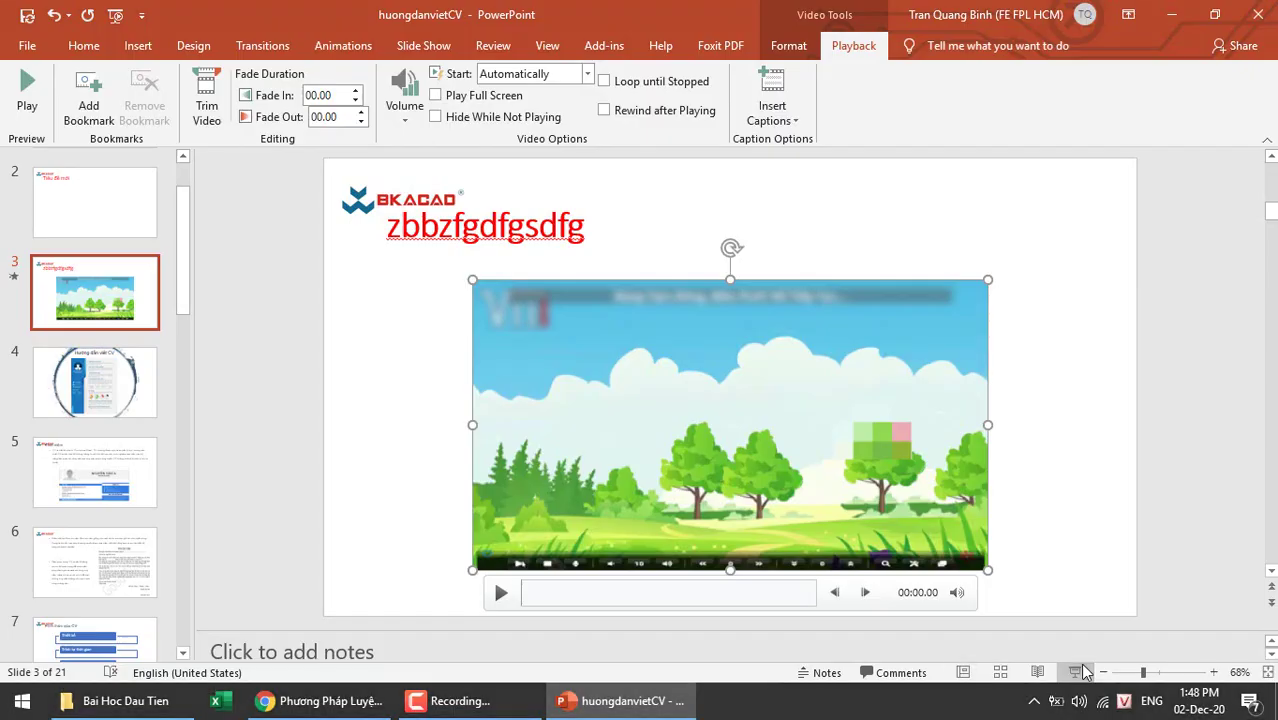
pyautogui.click(1085, 672)
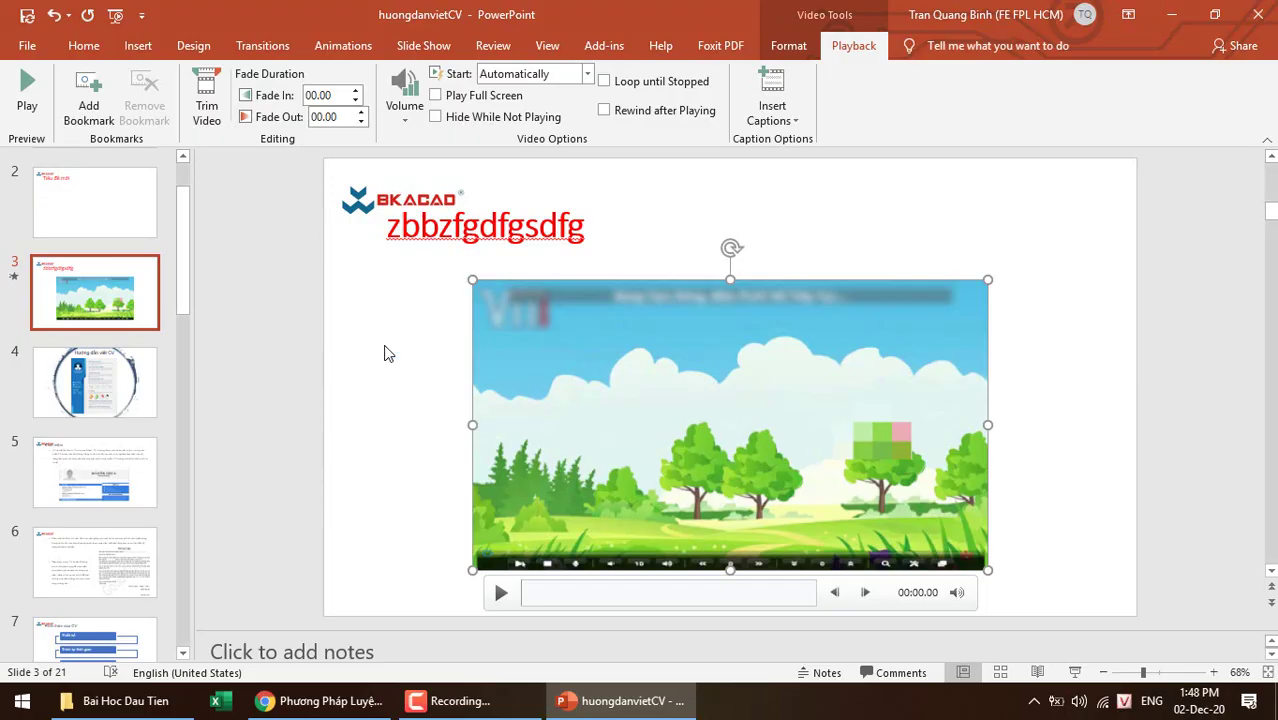
# - Switch the video to start When Clicked On and play full screen
pyautogui.click(586, 75)
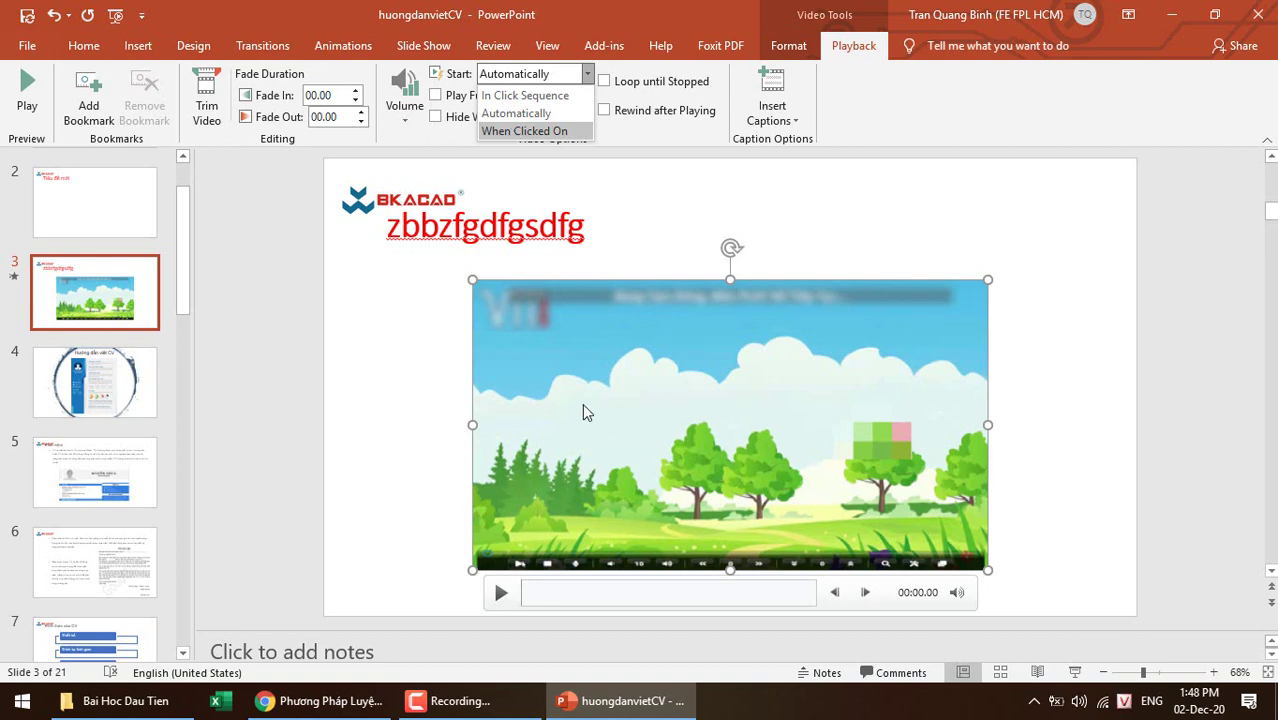
pyautogui.click(553, 131)
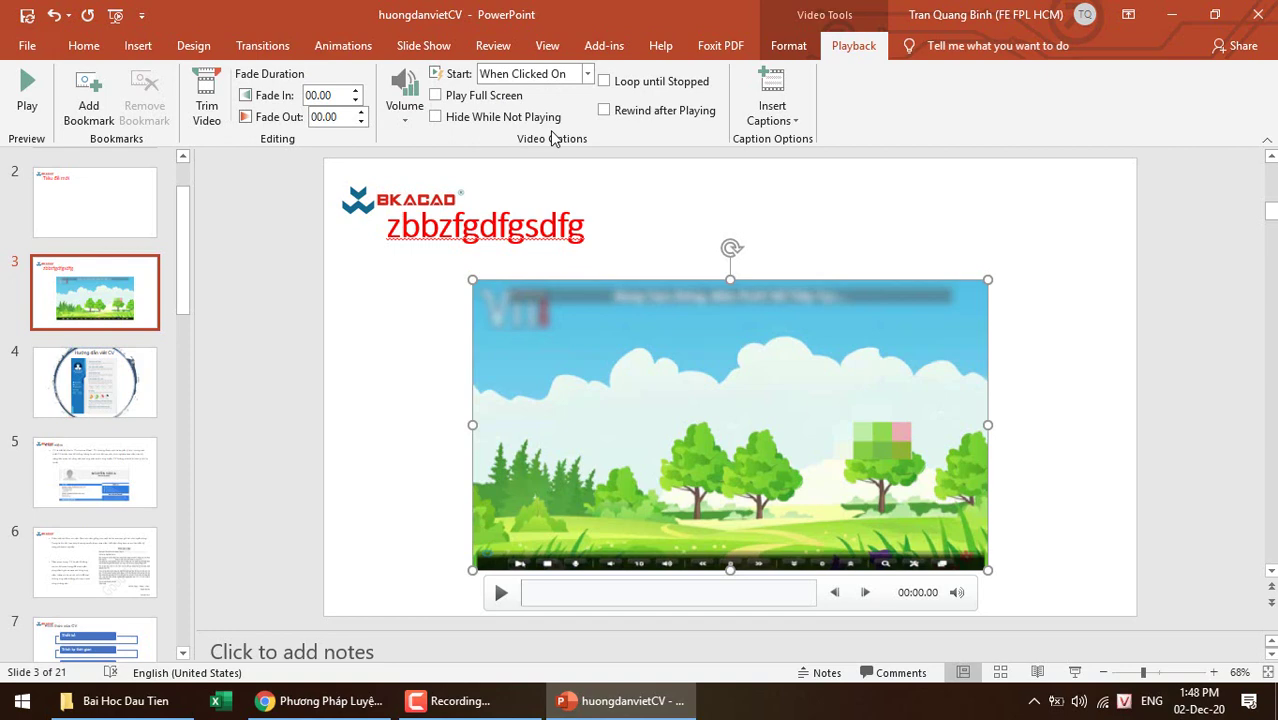
pyautogui.click(458, 102)
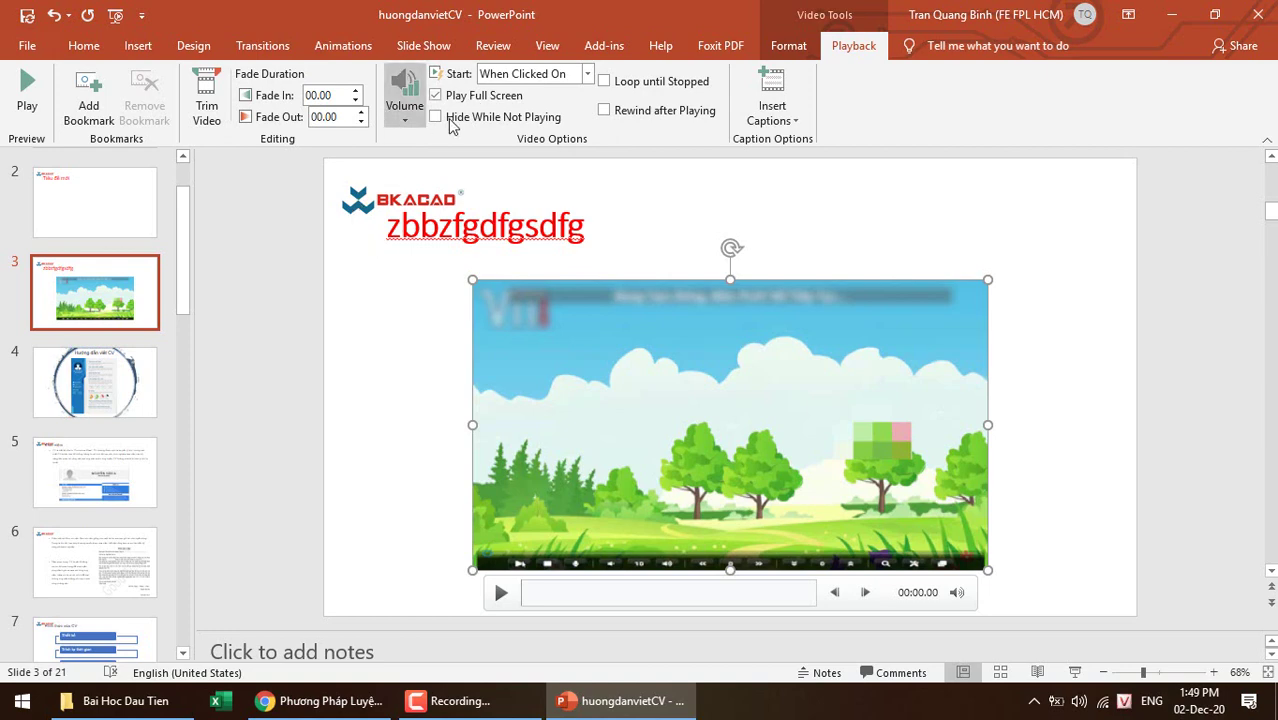
# - Shrink the video into the slide's lower right, keeping Play Full Screen on
pyautogui.click(446, 100)
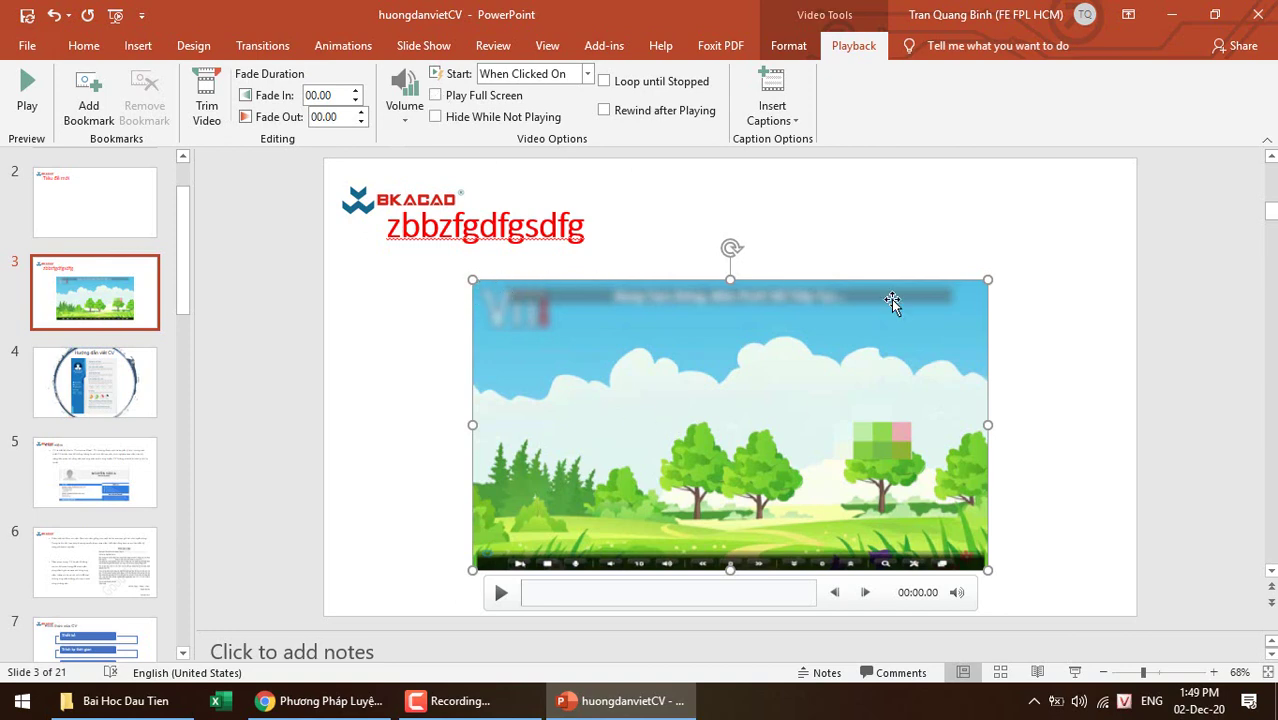
pyautogui.moveTo(473, 280); pyautogui.dragTo(799, 463)
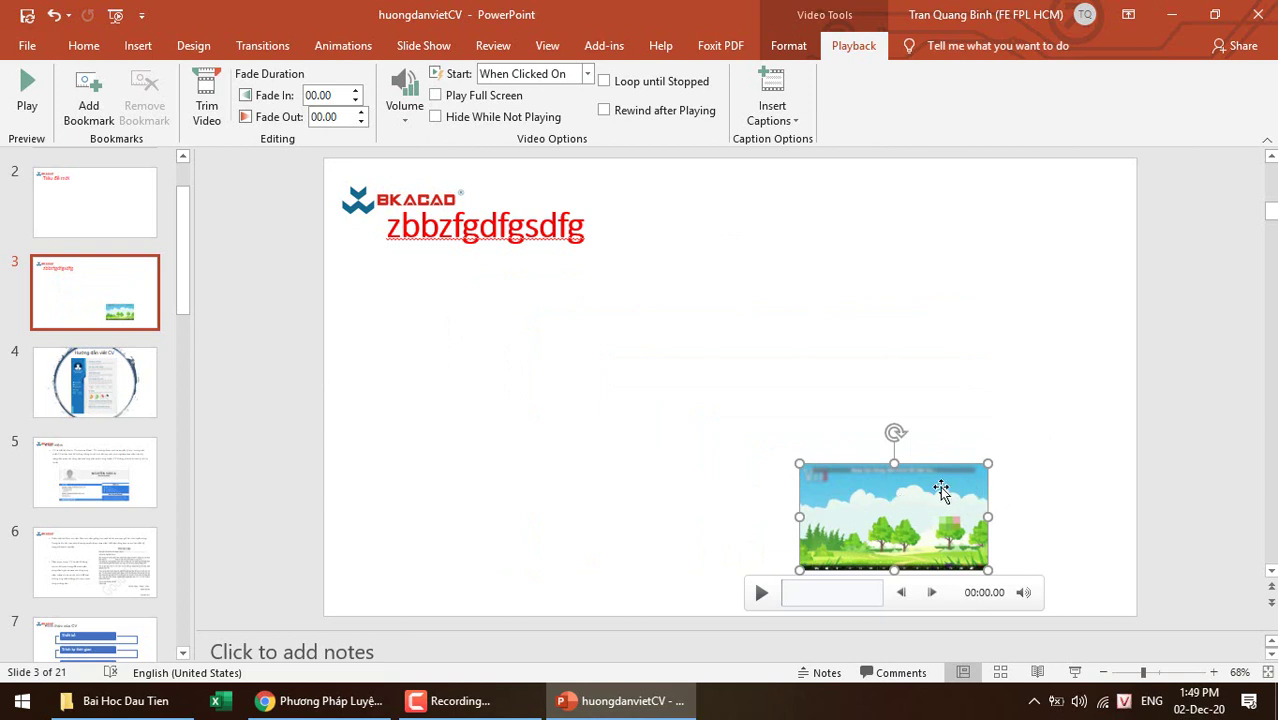
pyautogui.click(463, 101)
# - Test the video by clicking it in a slide show, then reselect it on the slide
pyautogui.click(1075, 673)
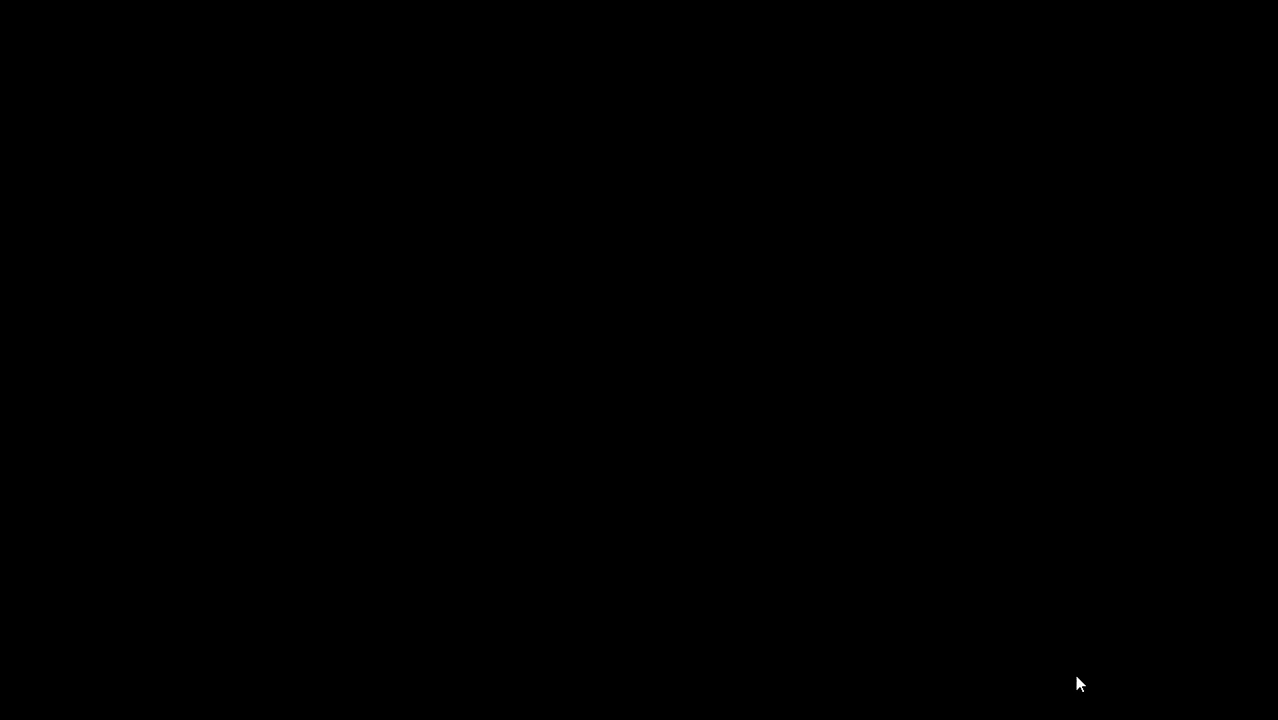
pyautogui.press('Escape')
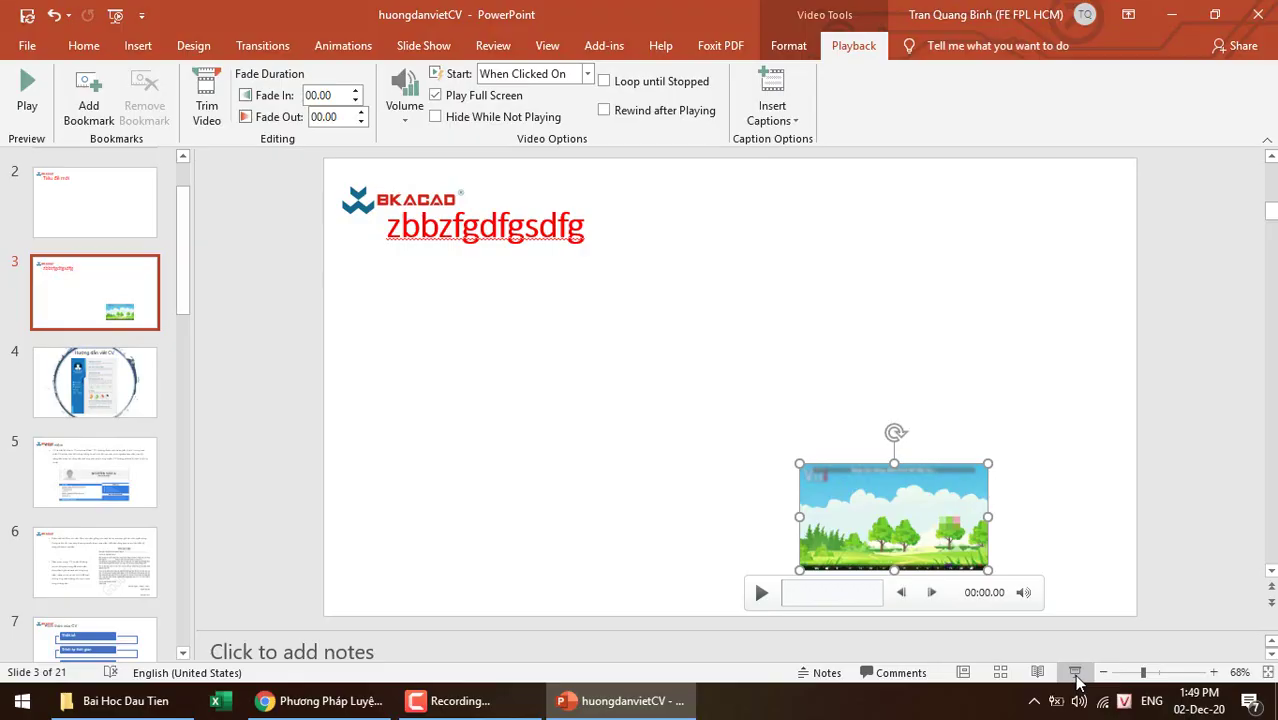
pyautogui.click(1075, 673)
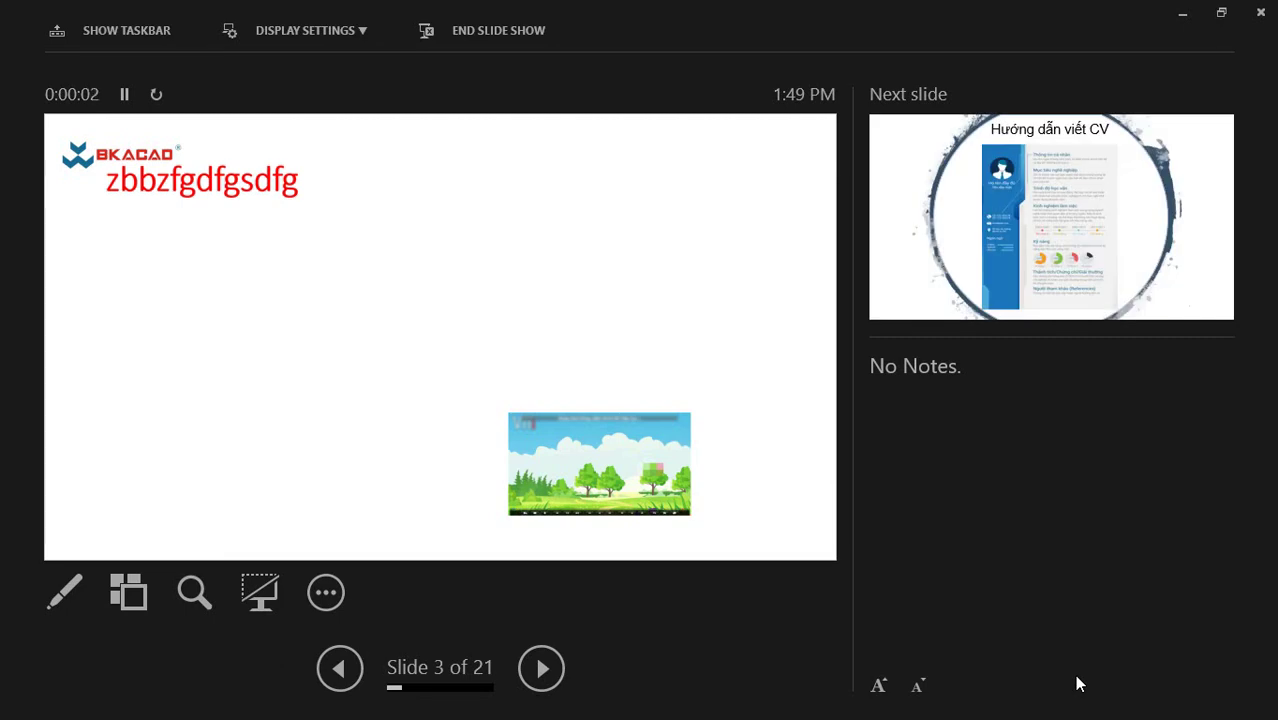
pyautogui.click(594, 474)
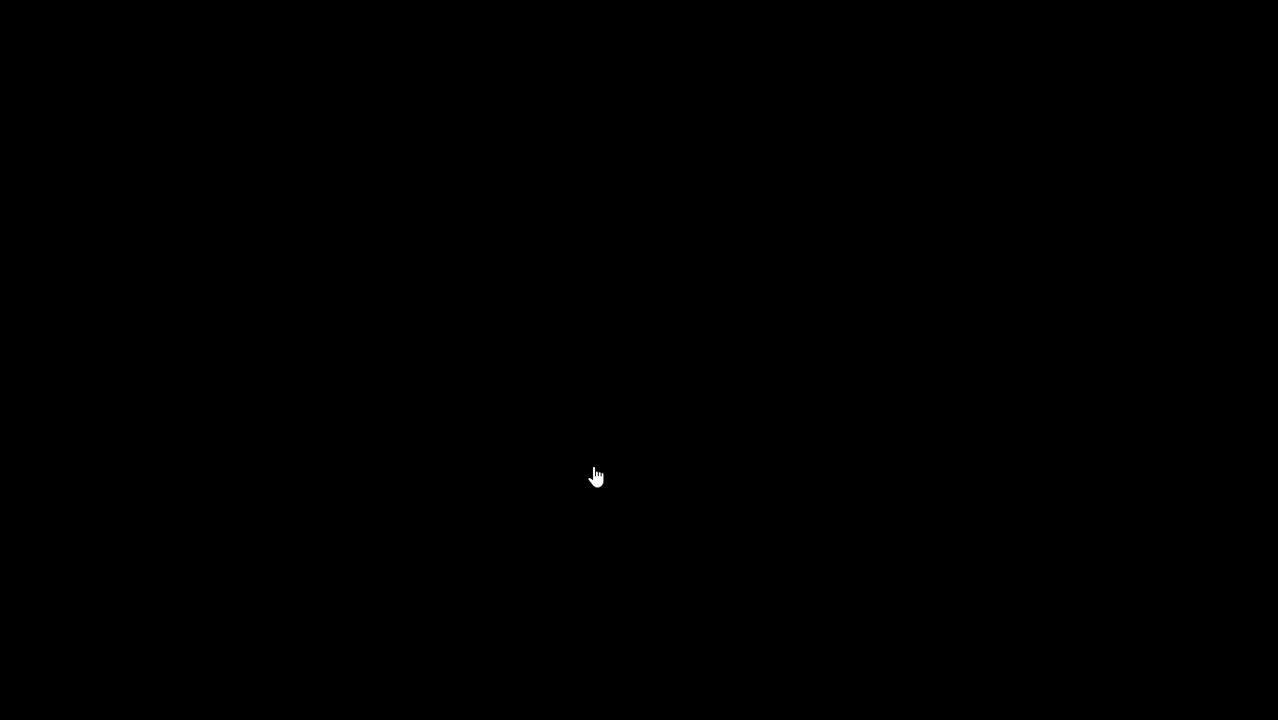
pyautogui.click(594, 474)
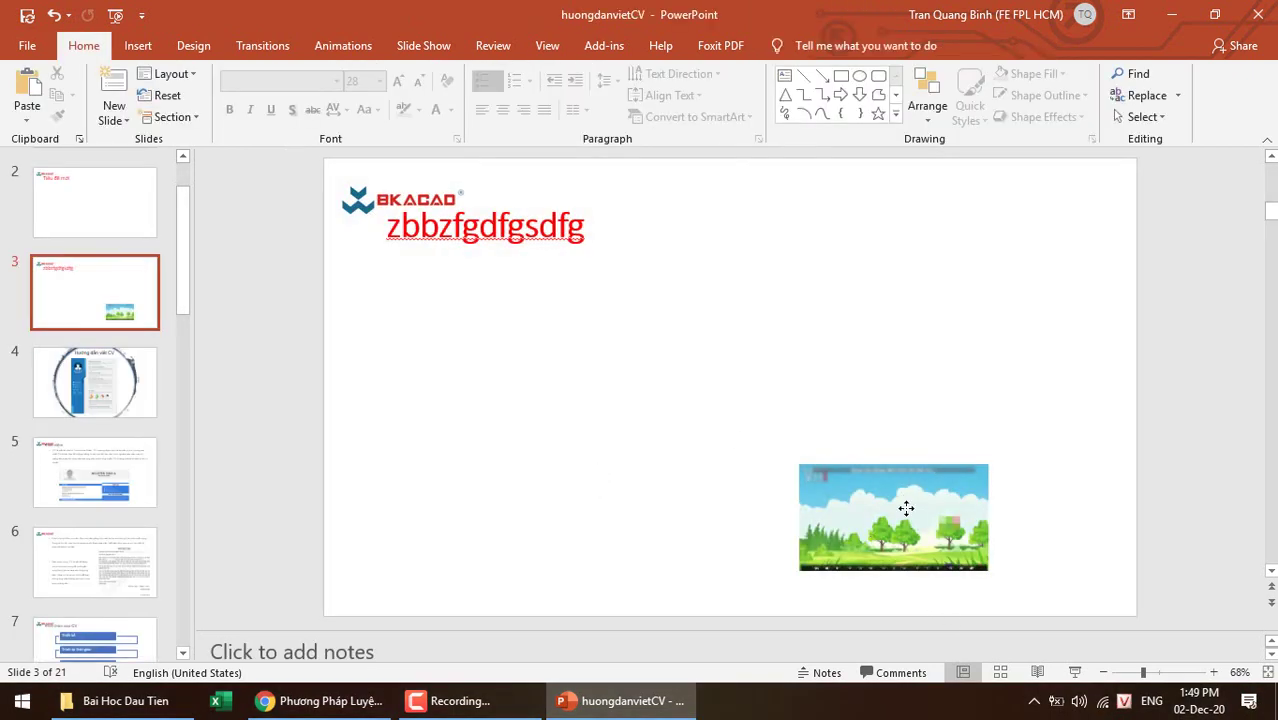
pyautogui.click(906, 507)
# - Turn off Play Full Screen and set the slide 3 video to Loop until Stopped
pyautogui.click(853, 45)
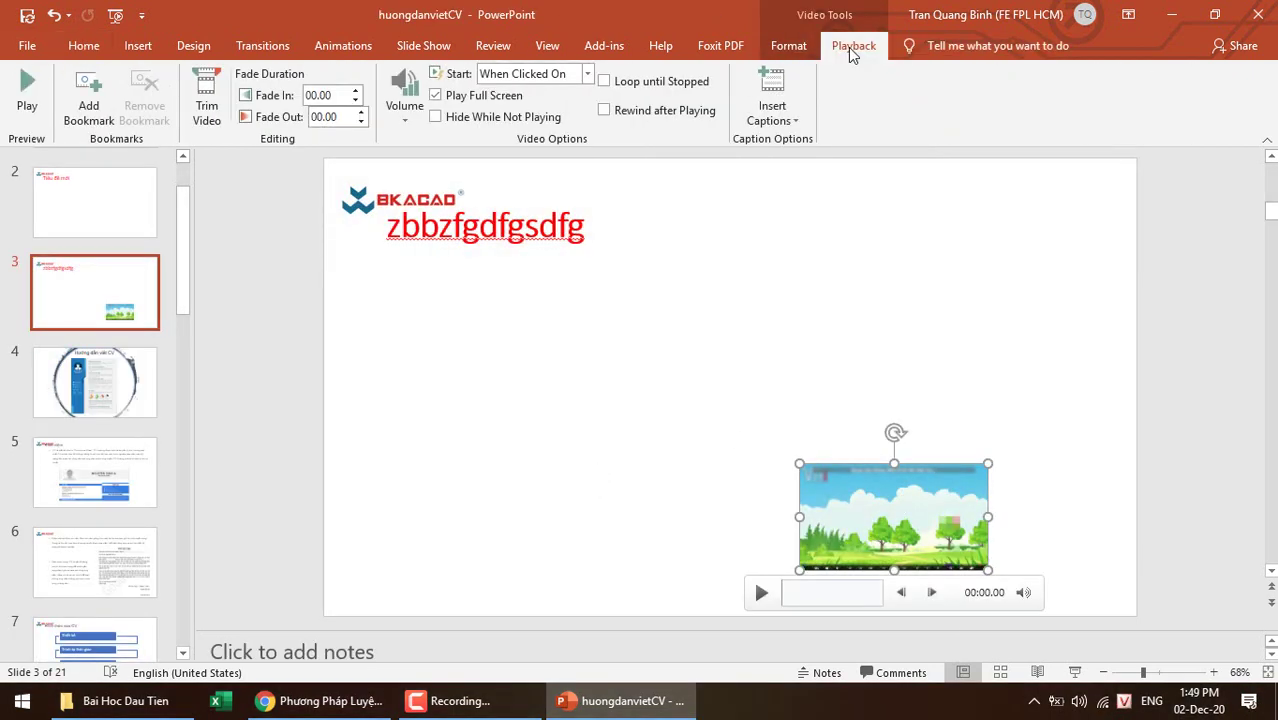
pyautogui.click(452, 96)
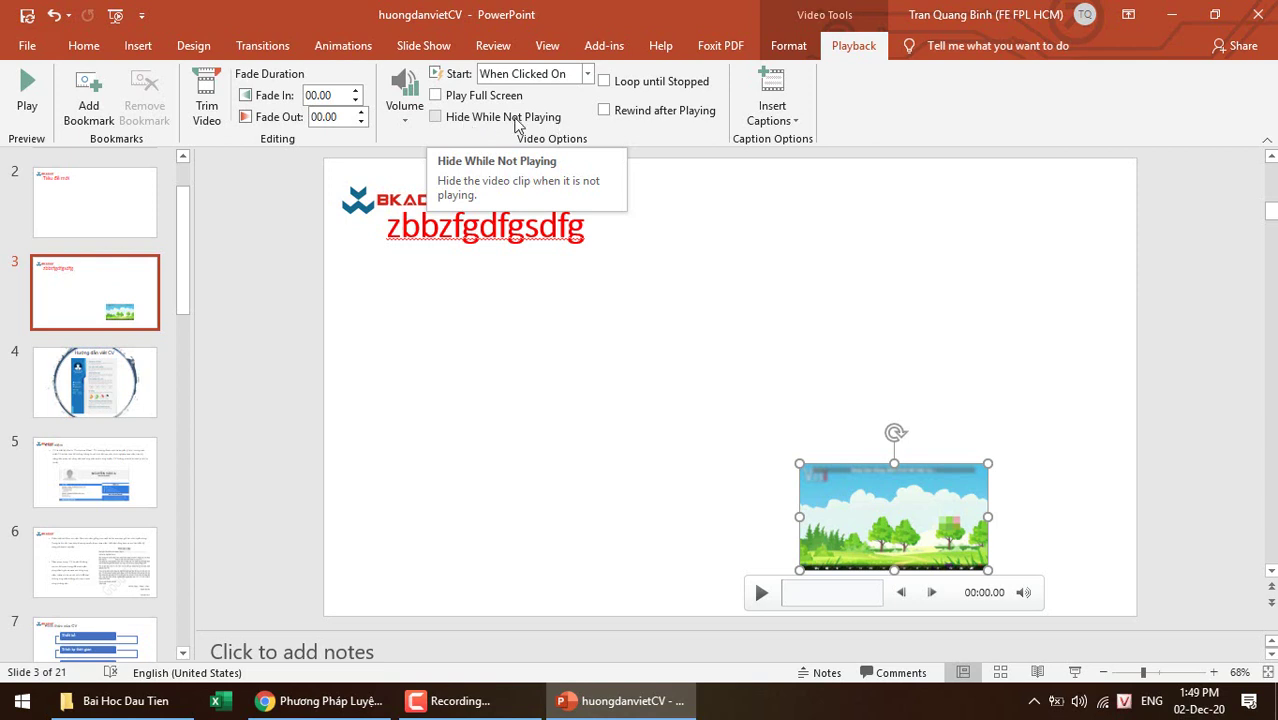
pyautogui.click(493, 120)
pyautogui.click(478, 98)
pyautogui.click(485, 115)
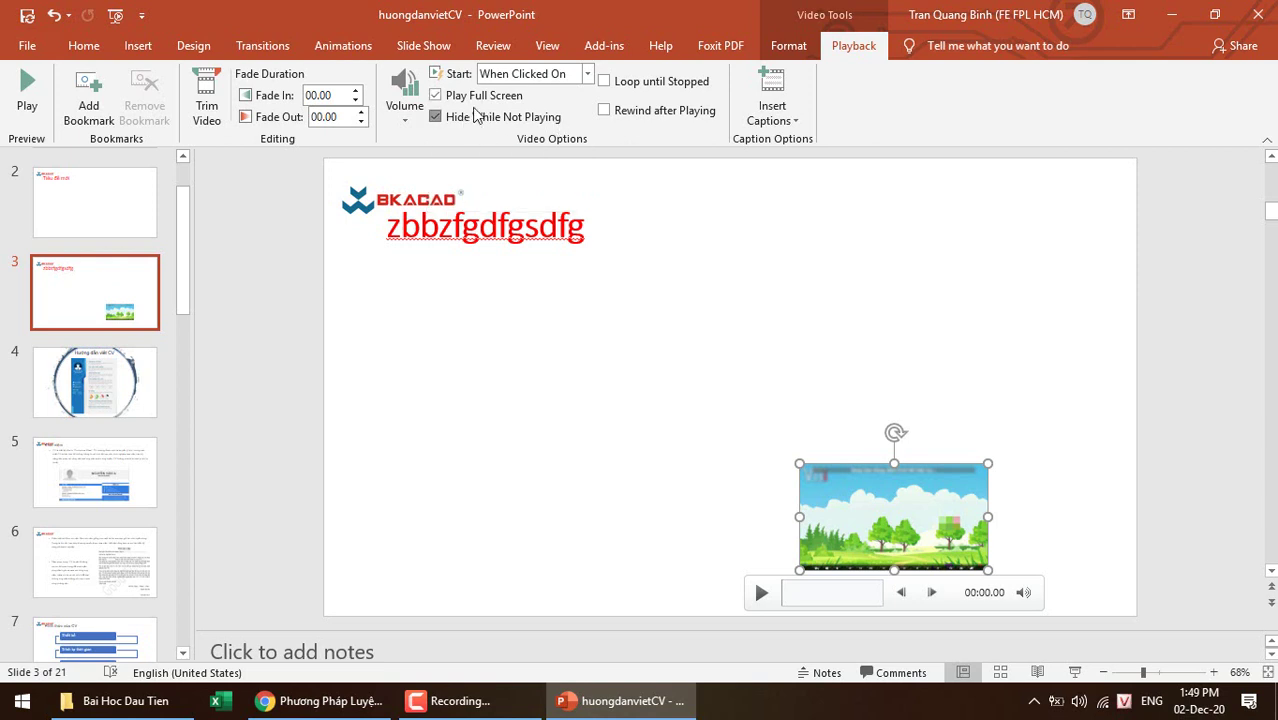
pyautogui.click(473, 97)
pyautogui.click(629, 86)
# - Move the video just under the title and enlarge it to fill most of the slide
pyautogui.click(793, 126)
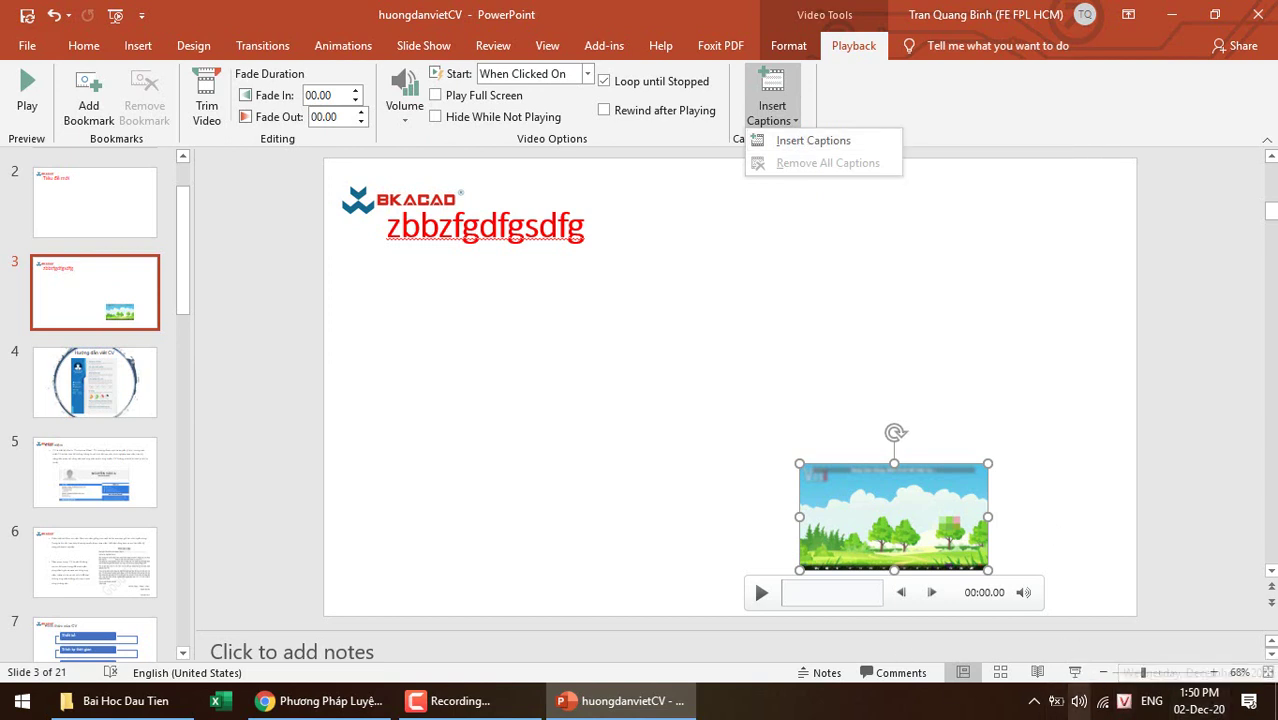
pyautogui.click(867, 504)
pyautogui.moveTo(867, 522); pyautogui.dragTo(448, 307)
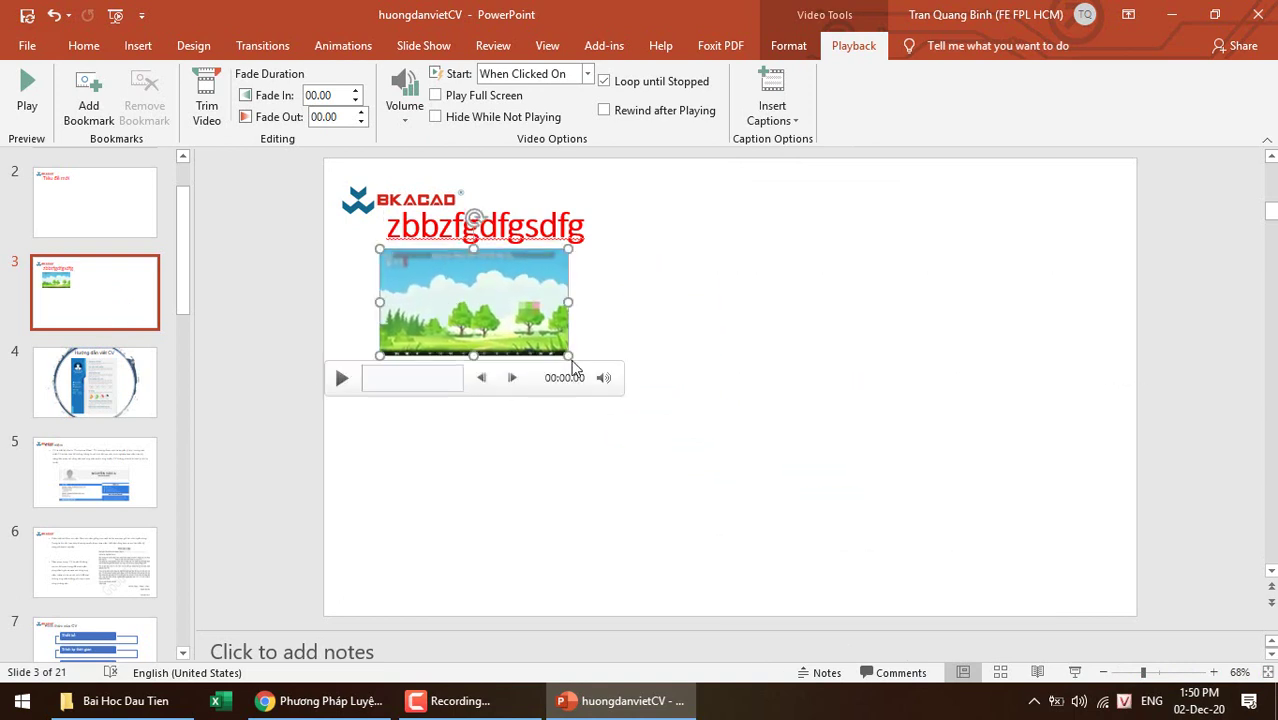
pyautogui.moveTo(569, 356); pyautogui.dragTo(974, 446)
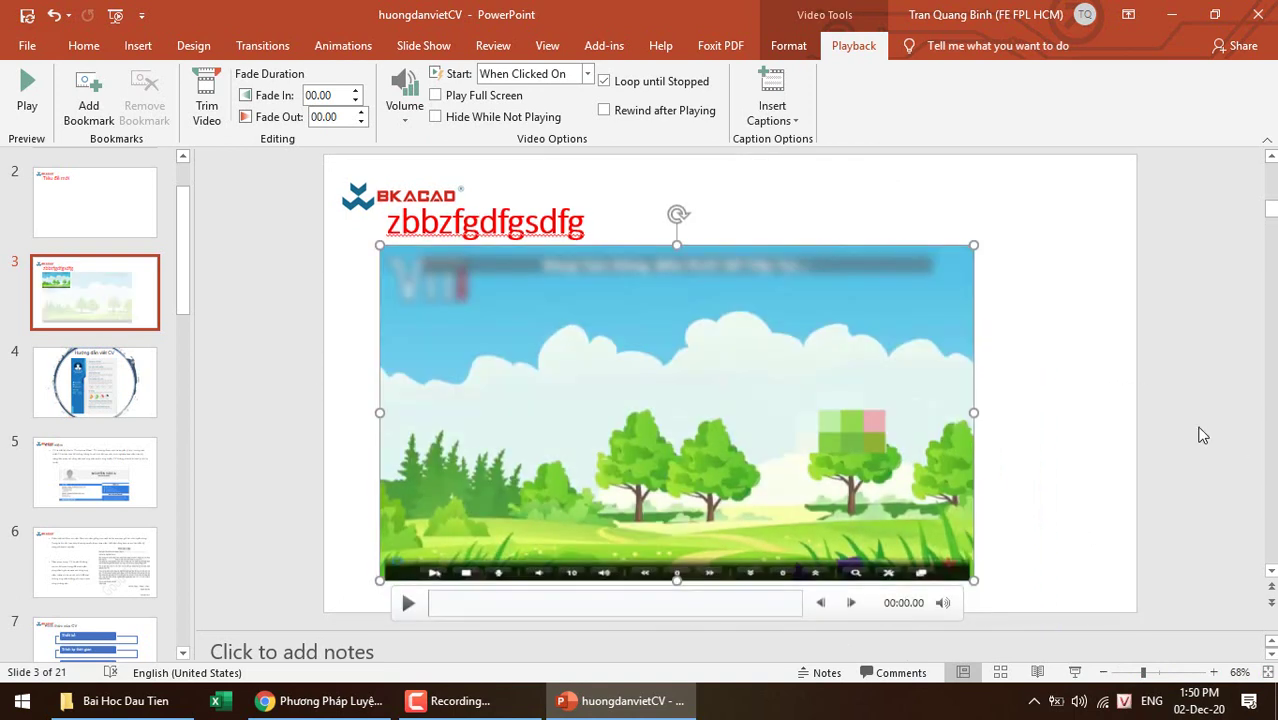
# - Record an 18-second sound via Insert > Audio > Record Audio and add it to slide 3
pyautogui.click(1108, 392)
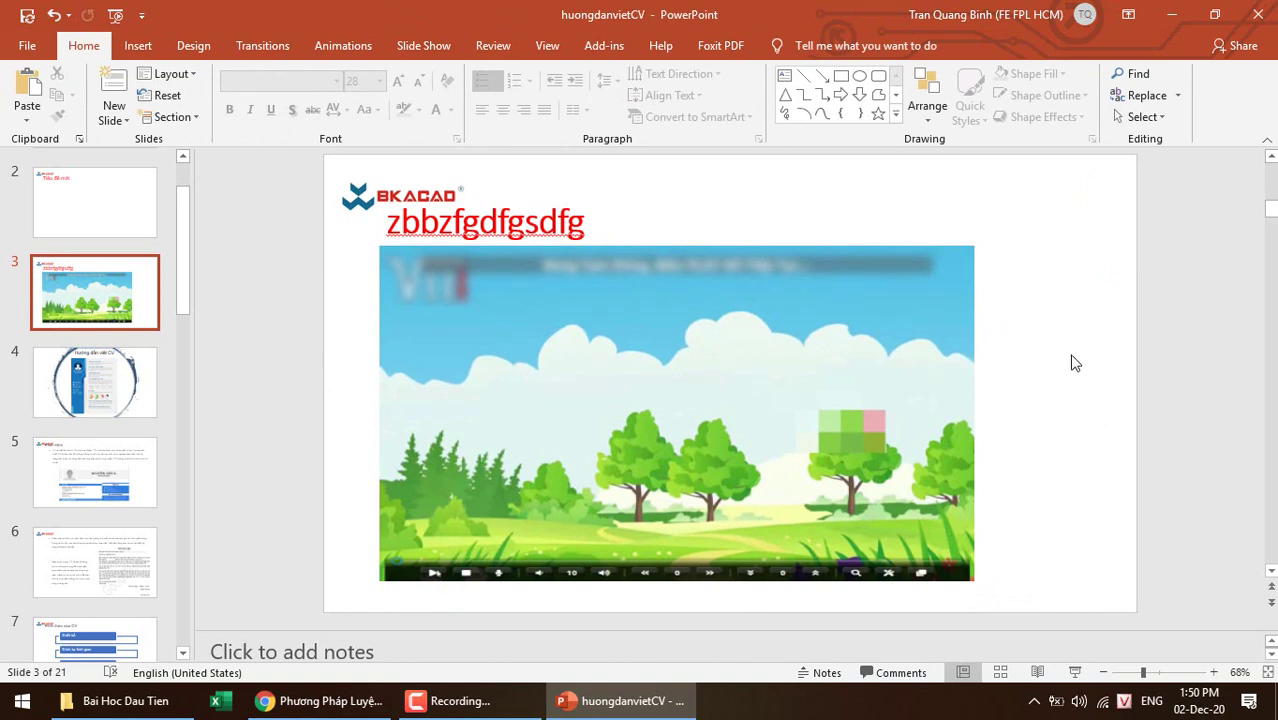
pyautogui.click(138, 45)
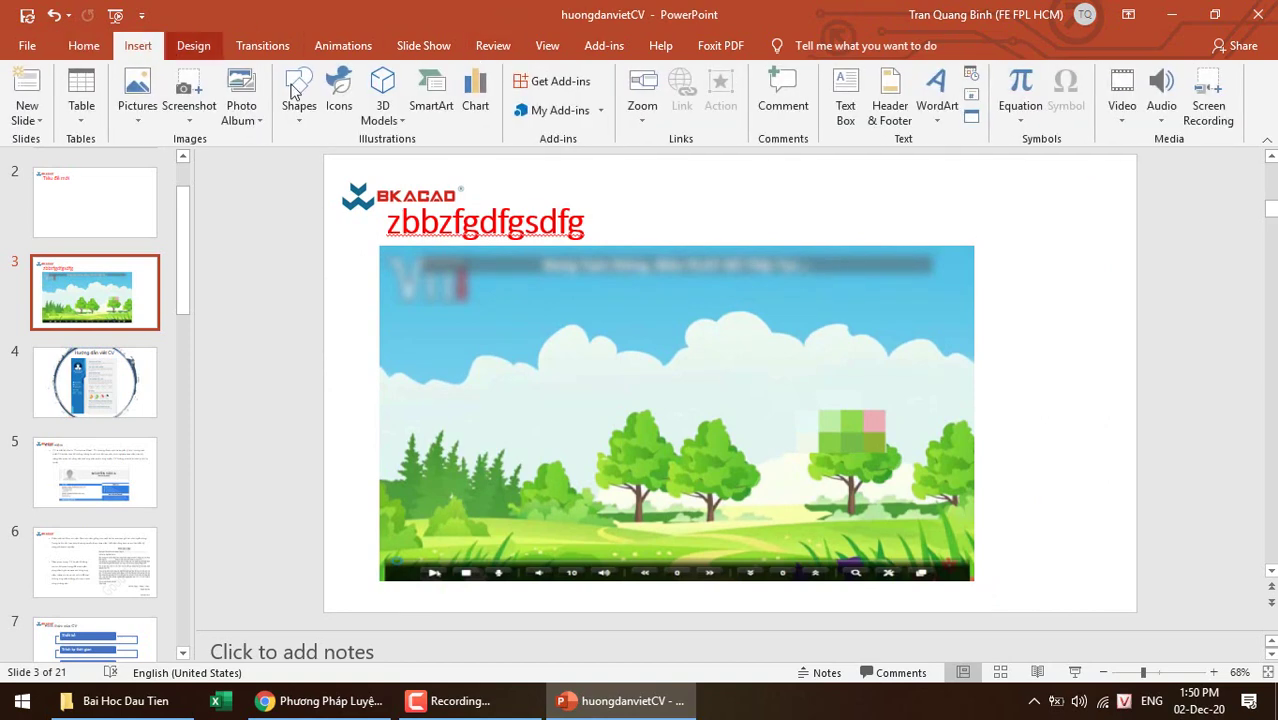
pyautogui.click(1128, 106)
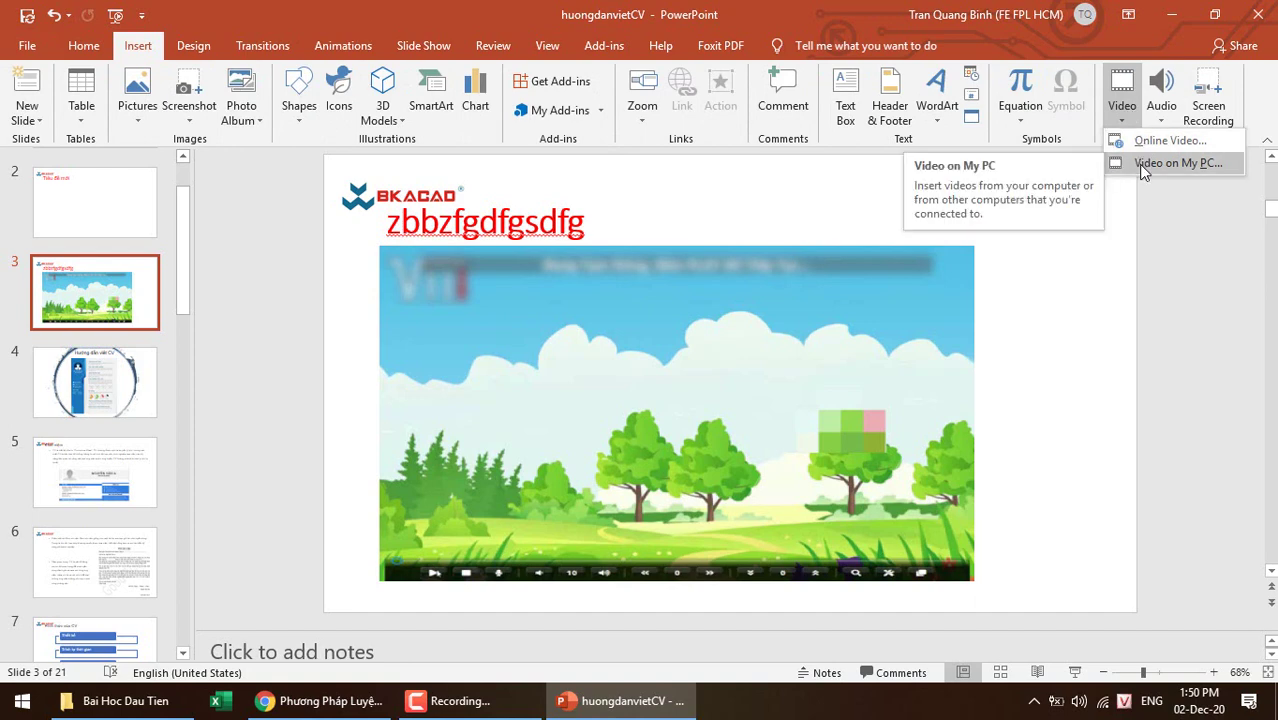
pyautogui.click(1161, 100)
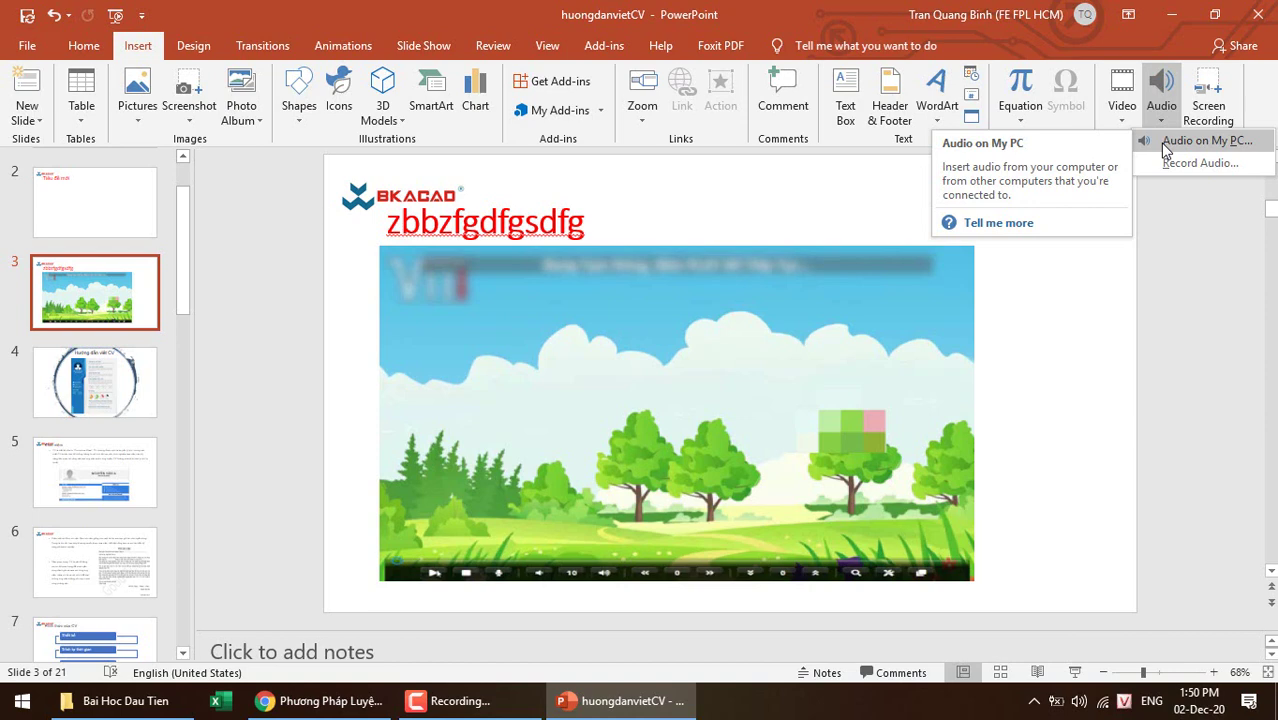
pyautogui.click(1163, 165)
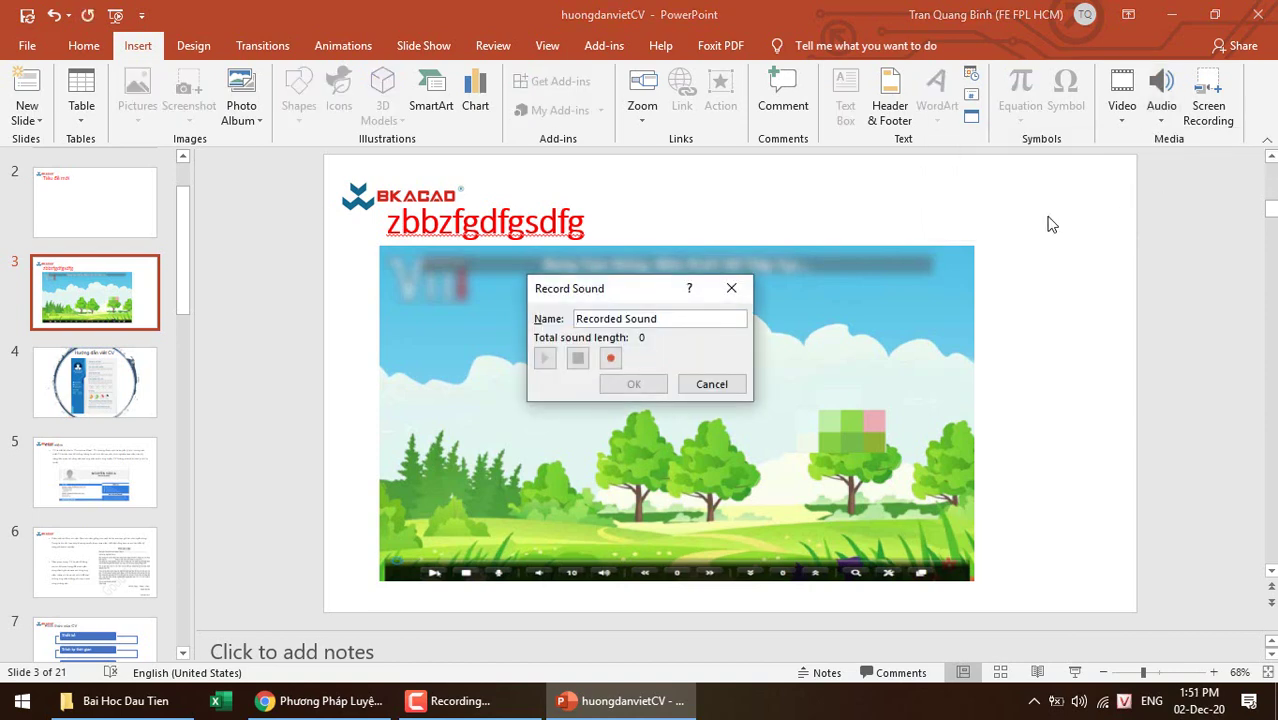
pyautogui.click(611, 359)
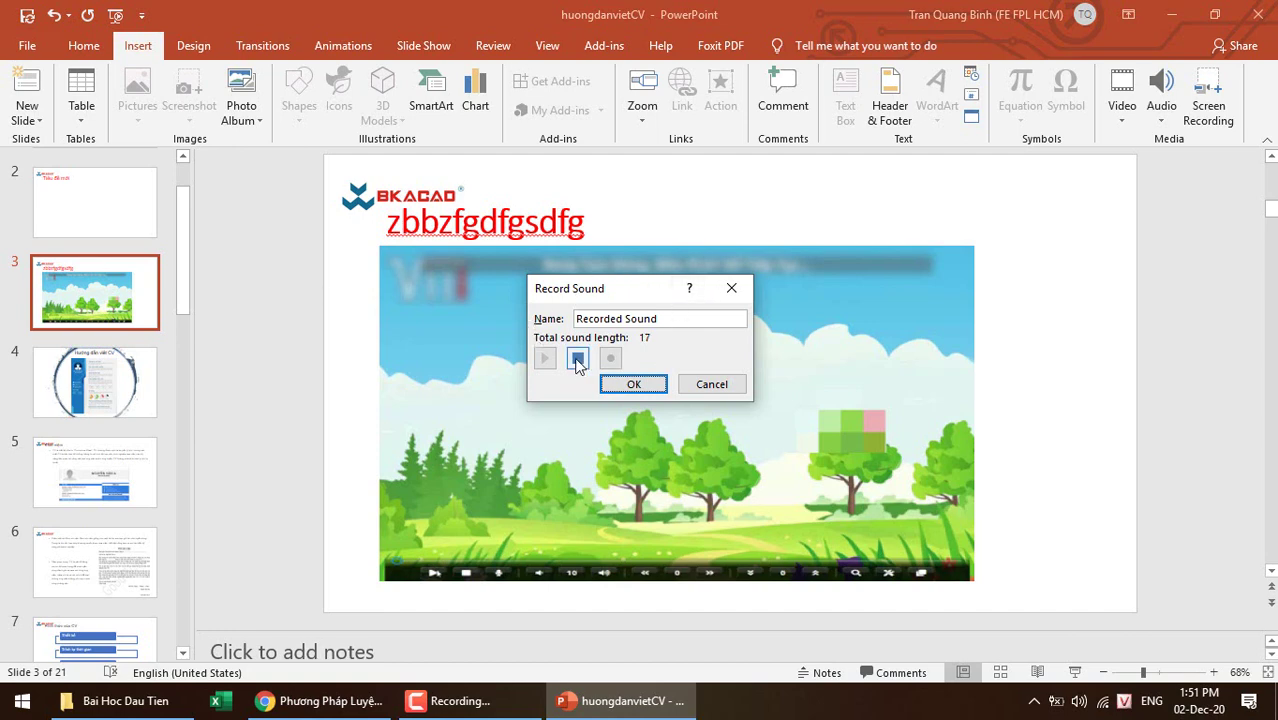
pyautogui.click(577, 360)
pyautogui.click(633, 385)
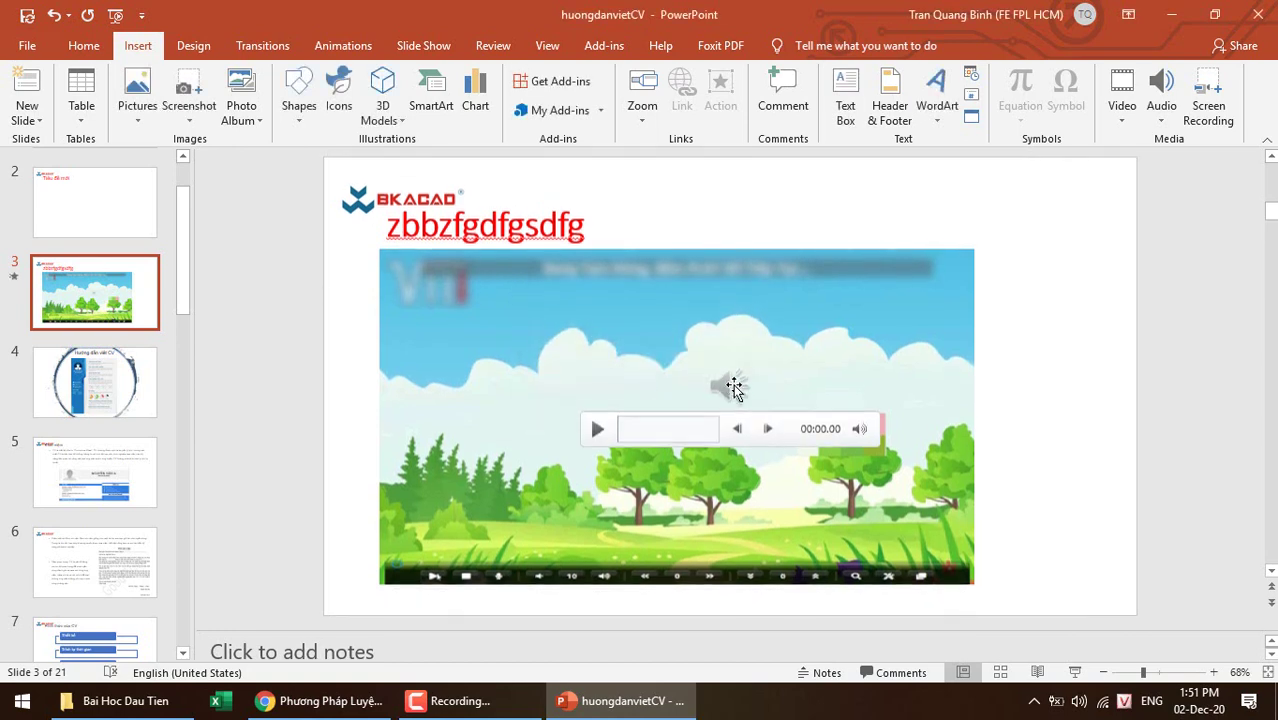
# - Move the recorded sound icon to the top-right corner of slide 3
pyautogui.click(733, 385)
pyautogui.moveTo(733, 385); pyautogui.dragTo(1060, 203)
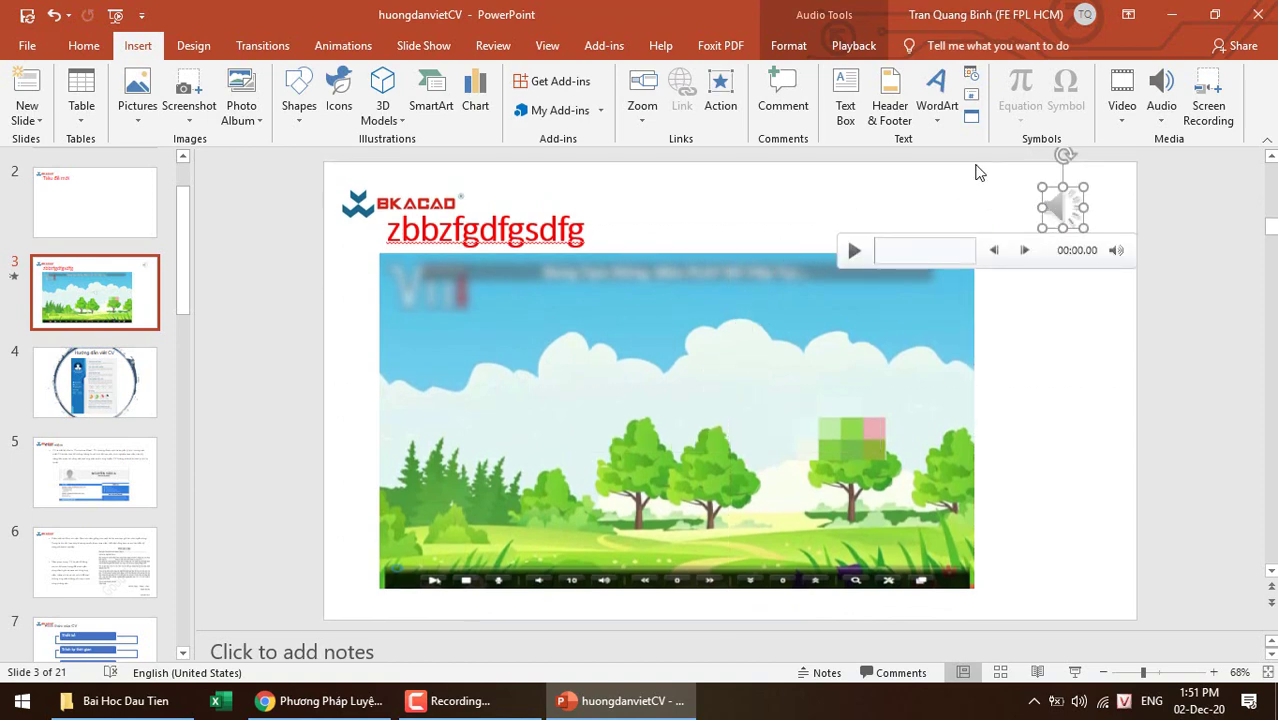
pyautogui.click(853, 46)
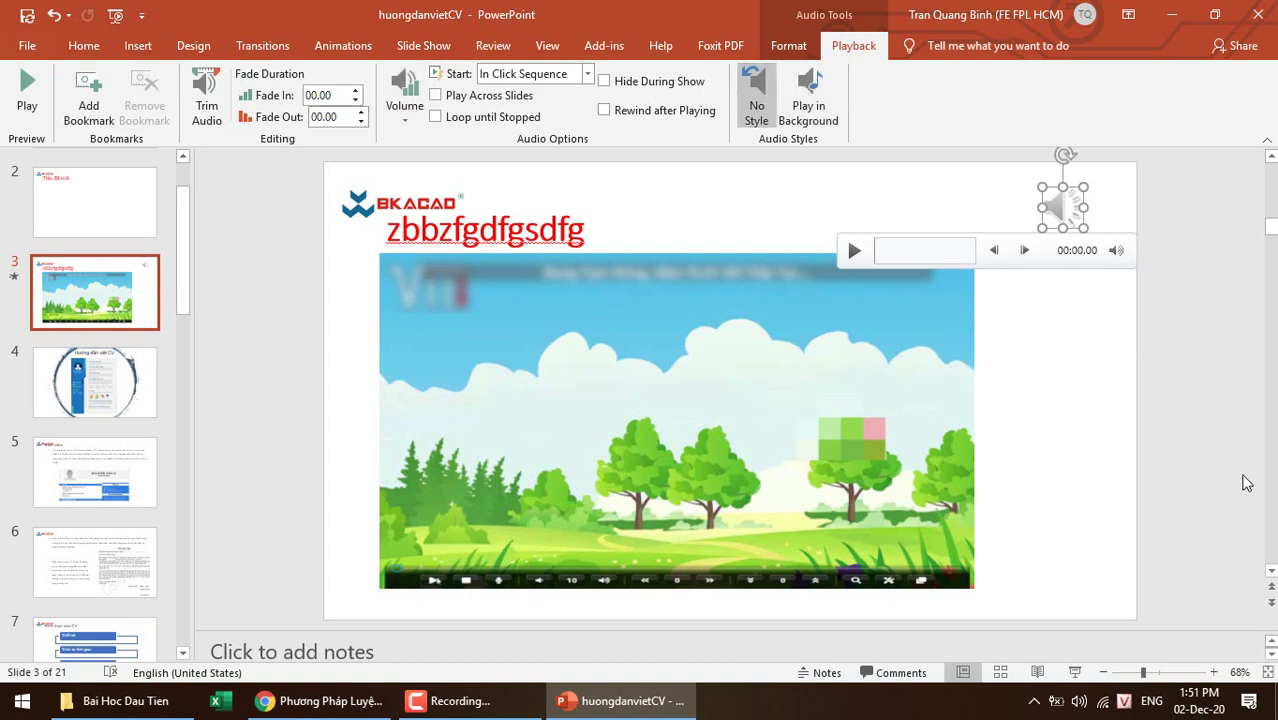
# - Test the sound in a slide show from slide 3, then review its Volume options
pyautogui.click(1074, 672)
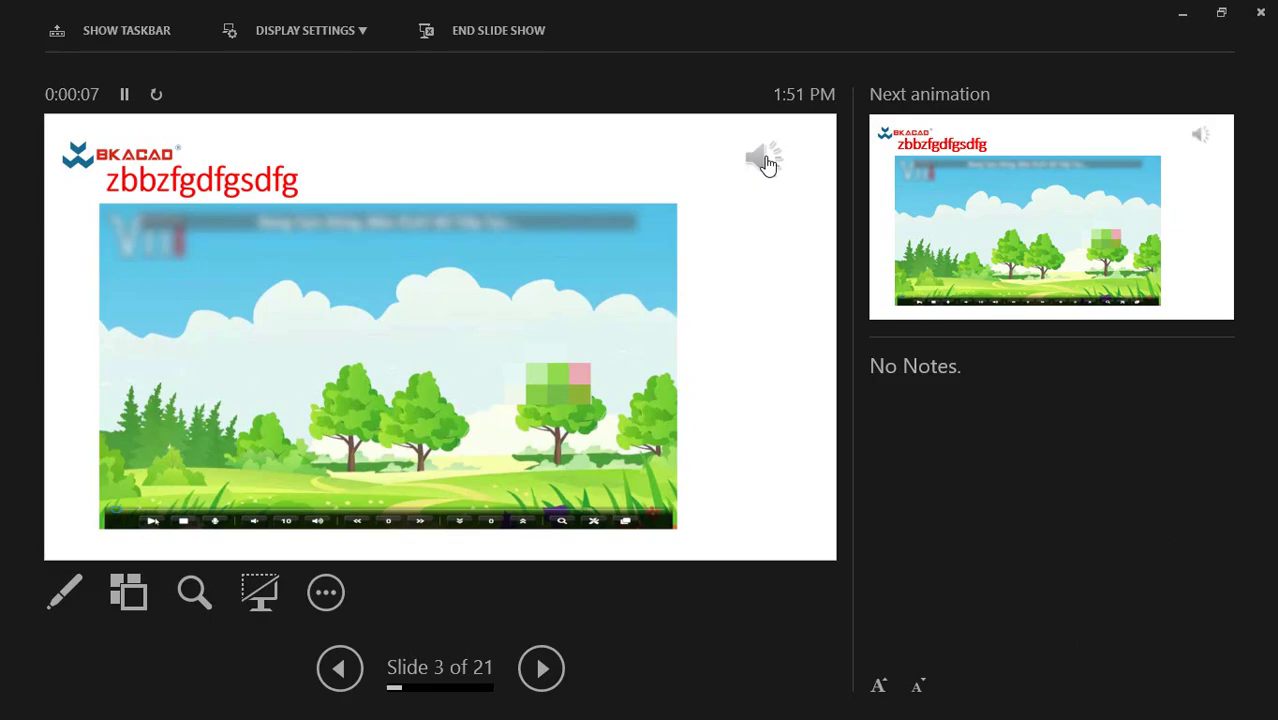
pyautogui.press('Escape')
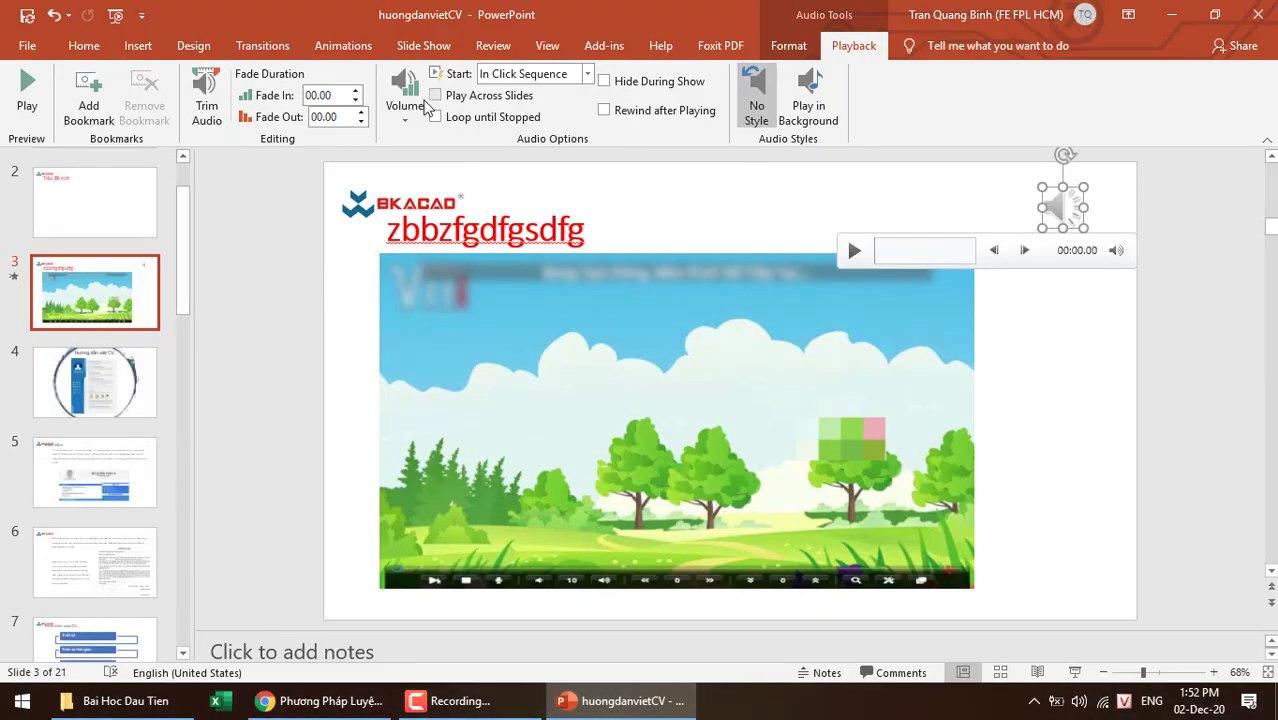
pyautogui.click(405, 105)
pyautogui.click(426, 141)
pyautogui.click(1076, 368)
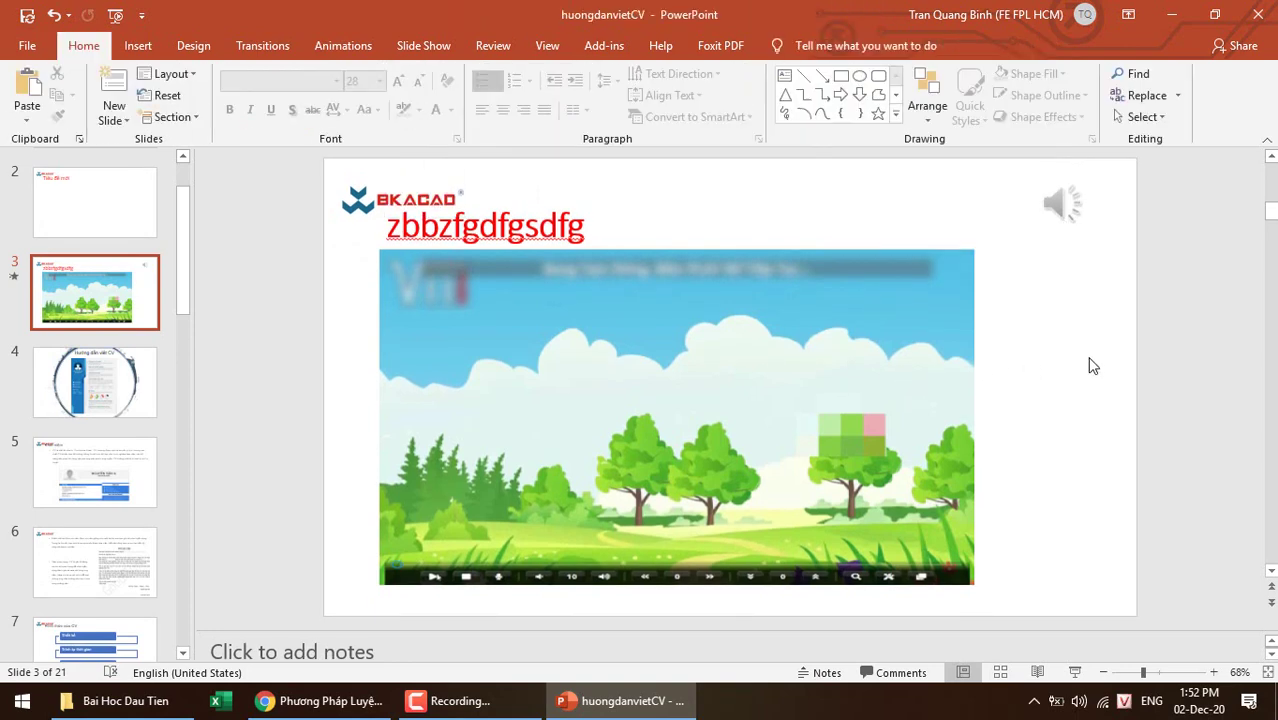
# - Reopen the Photo Album deck and make its title-slide music start Automatically and hide during the show
pyautogui.click(26, 50)
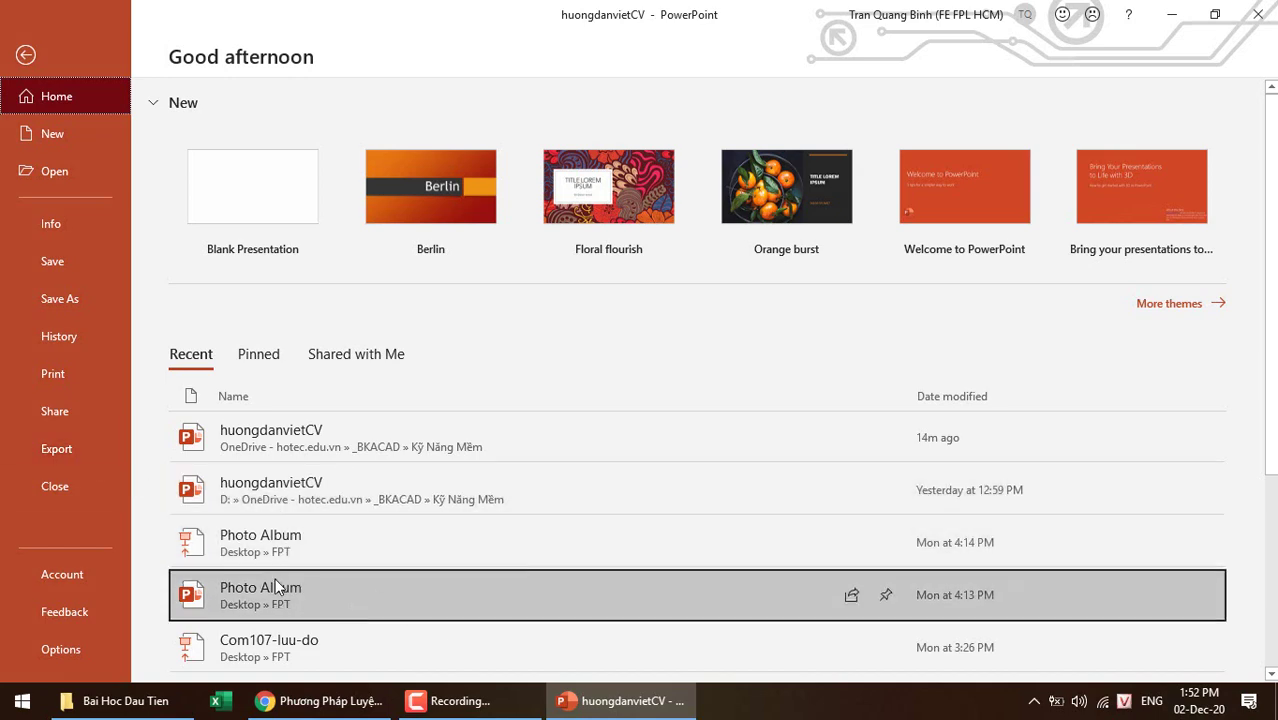
pyautogui.click(248, 596)
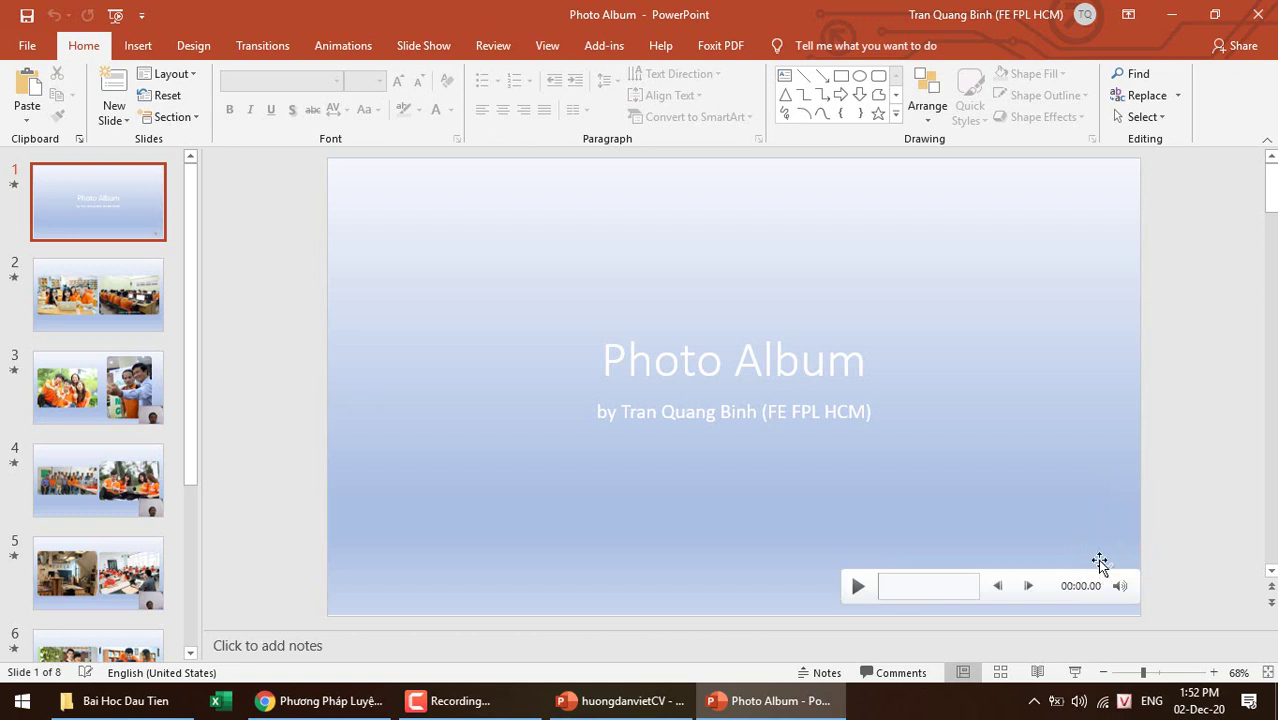
pyautogui.click(1098, 583)
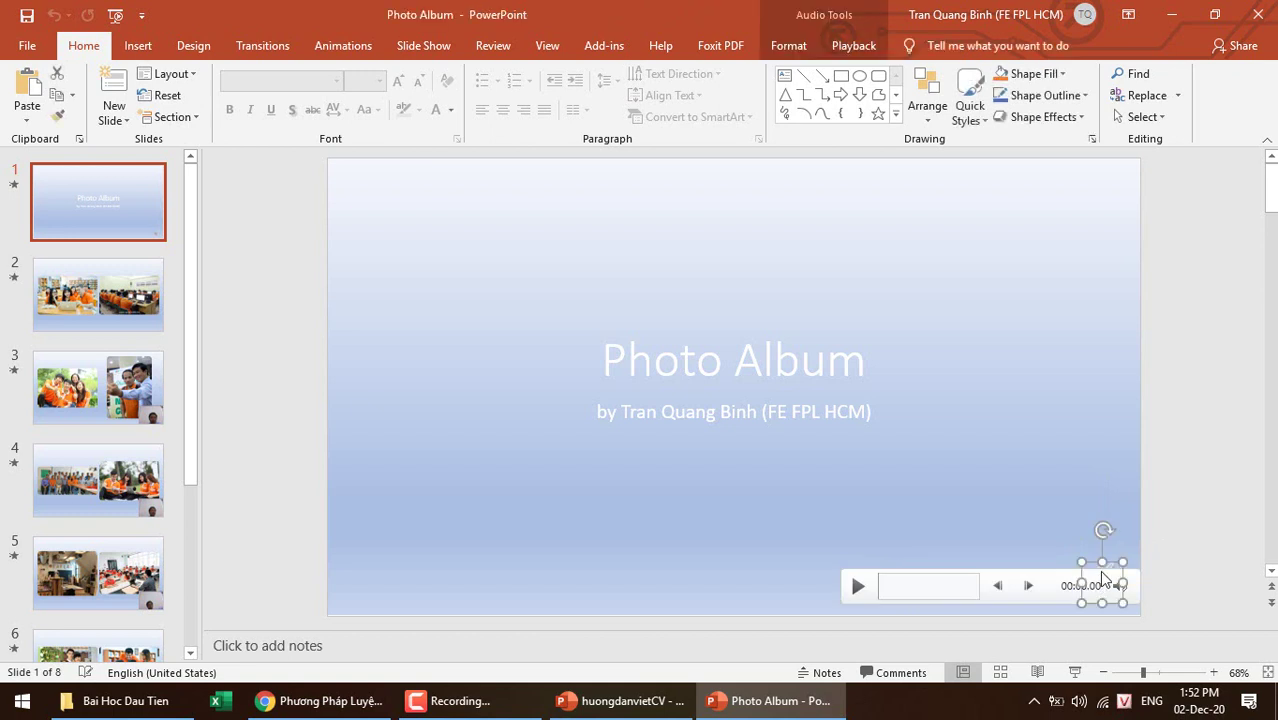
pyautogui.click(855, 46)
pyautogui.click(530, 73)
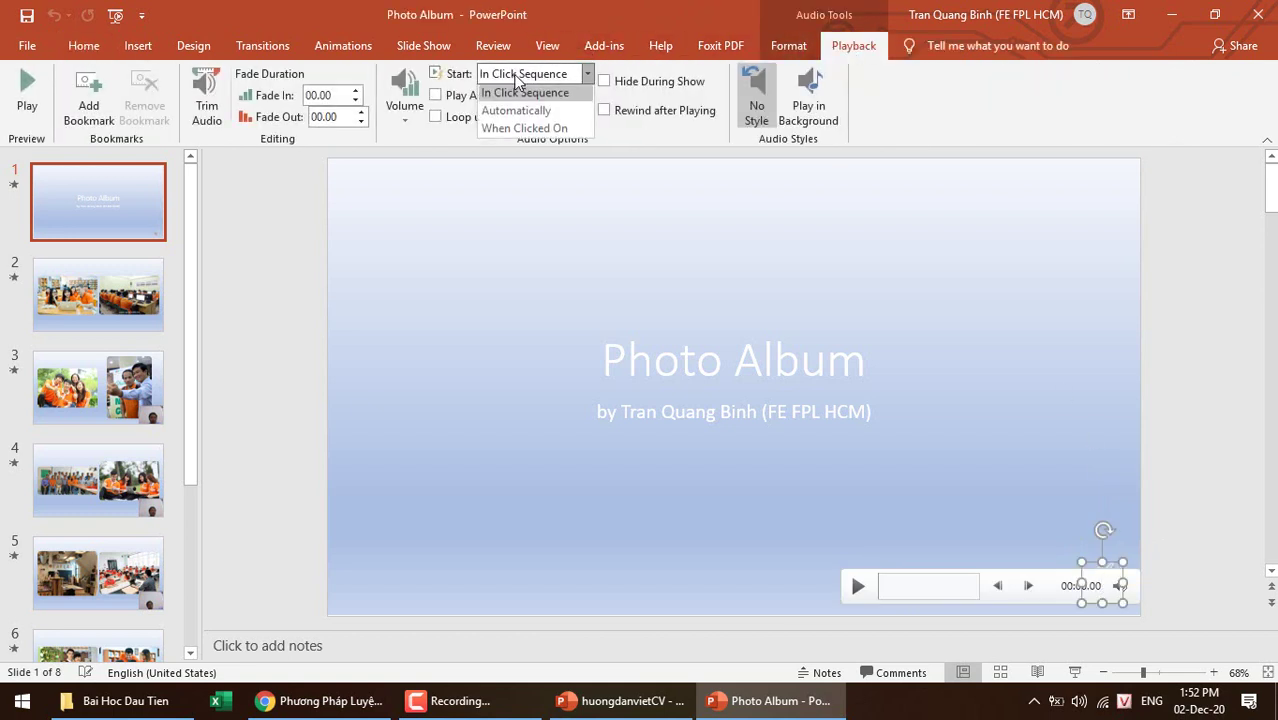
pyautogui.click(520, 111)
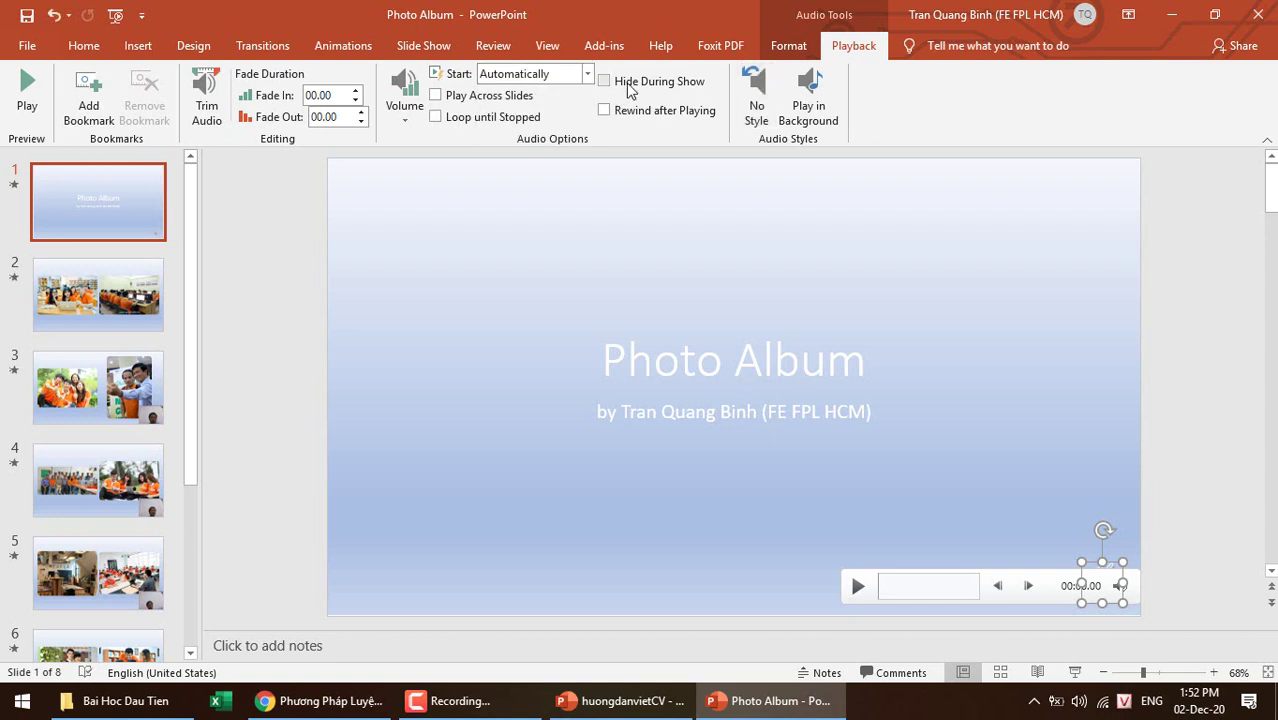
pyautogui.click(629, 90)
# - Play the slide show through to slide 3, switch on the Laser Pointer, then exit
pyautogui.click(1074, 672)
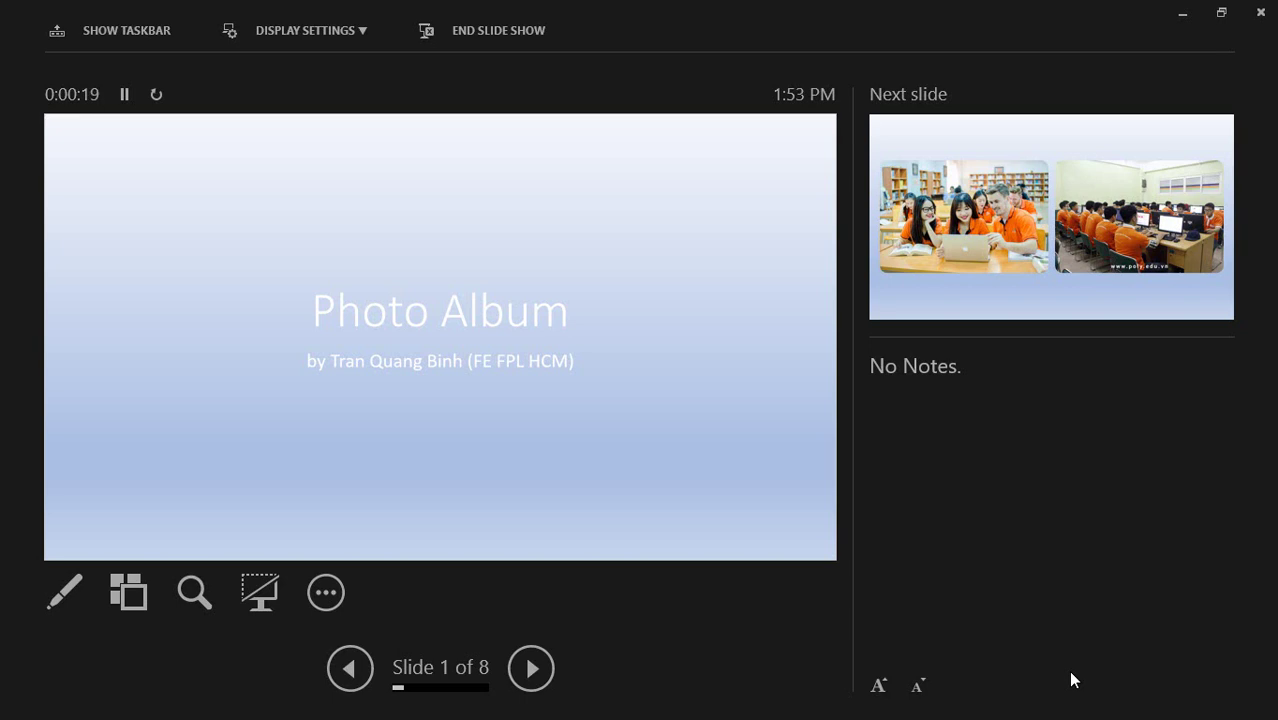
pyautogui.click(936, 257)
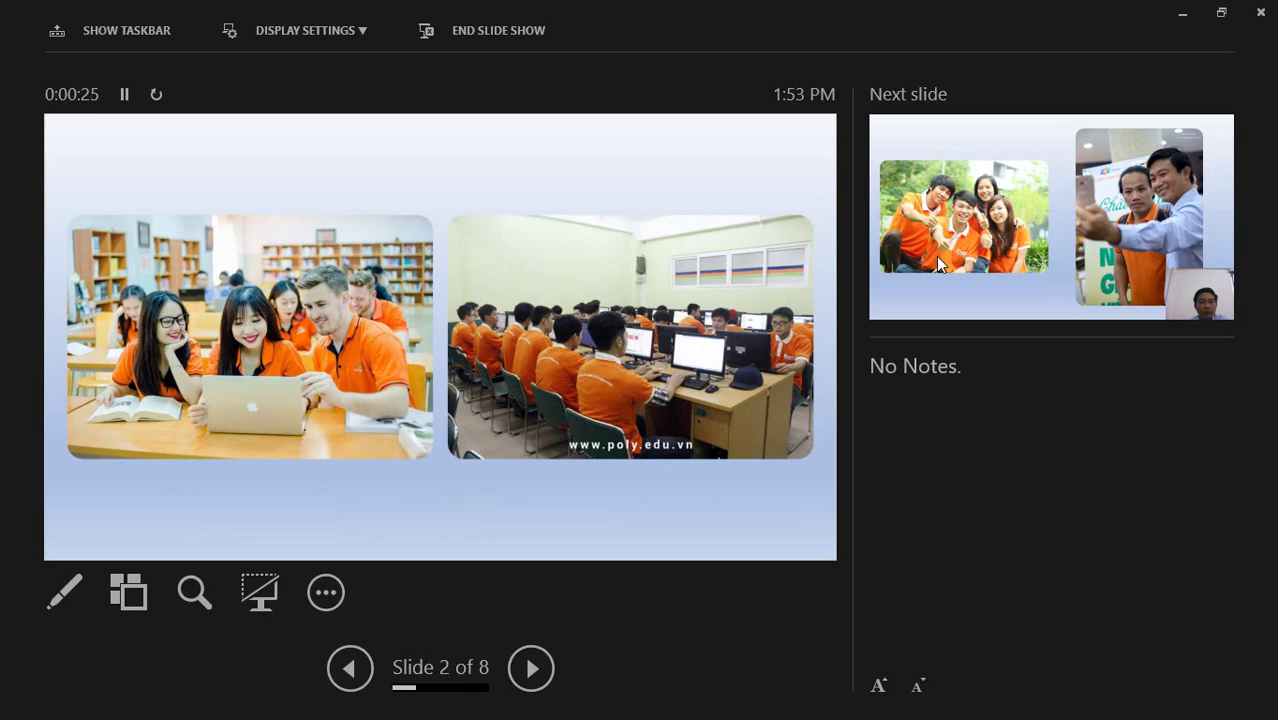
pyautogui.click(936, 256)
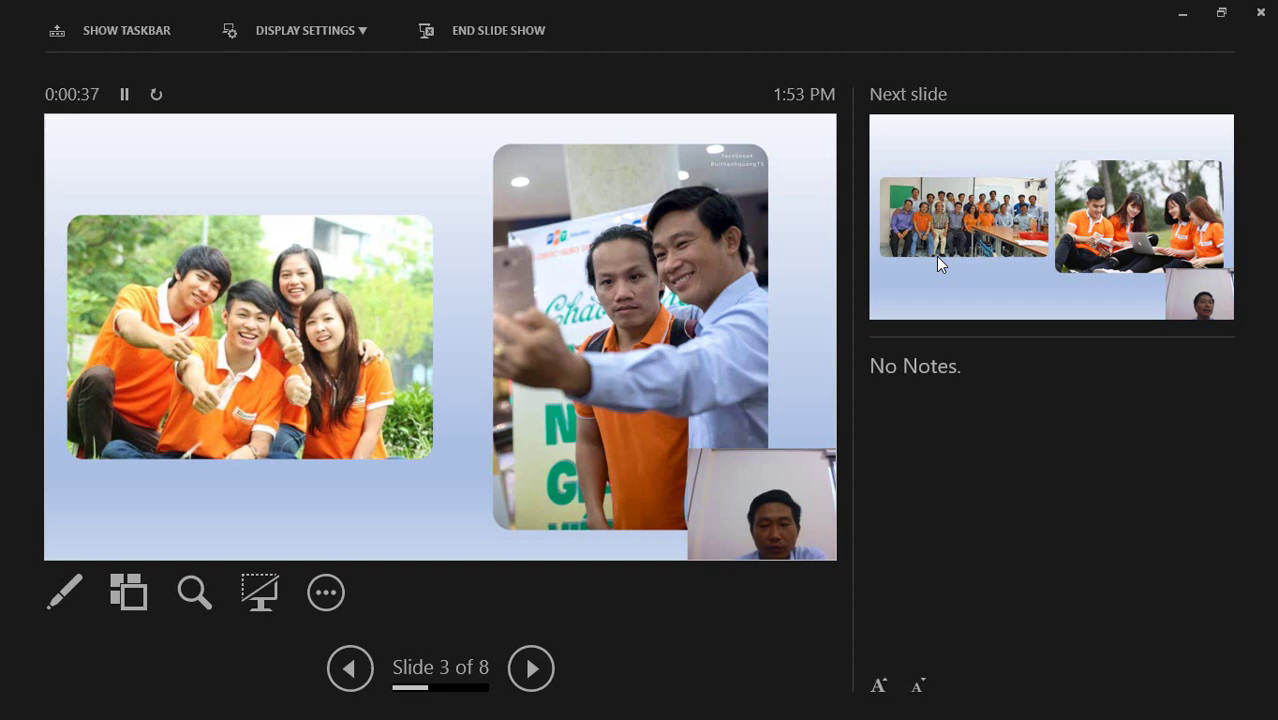
pyautogui.rightClick(603, 281)
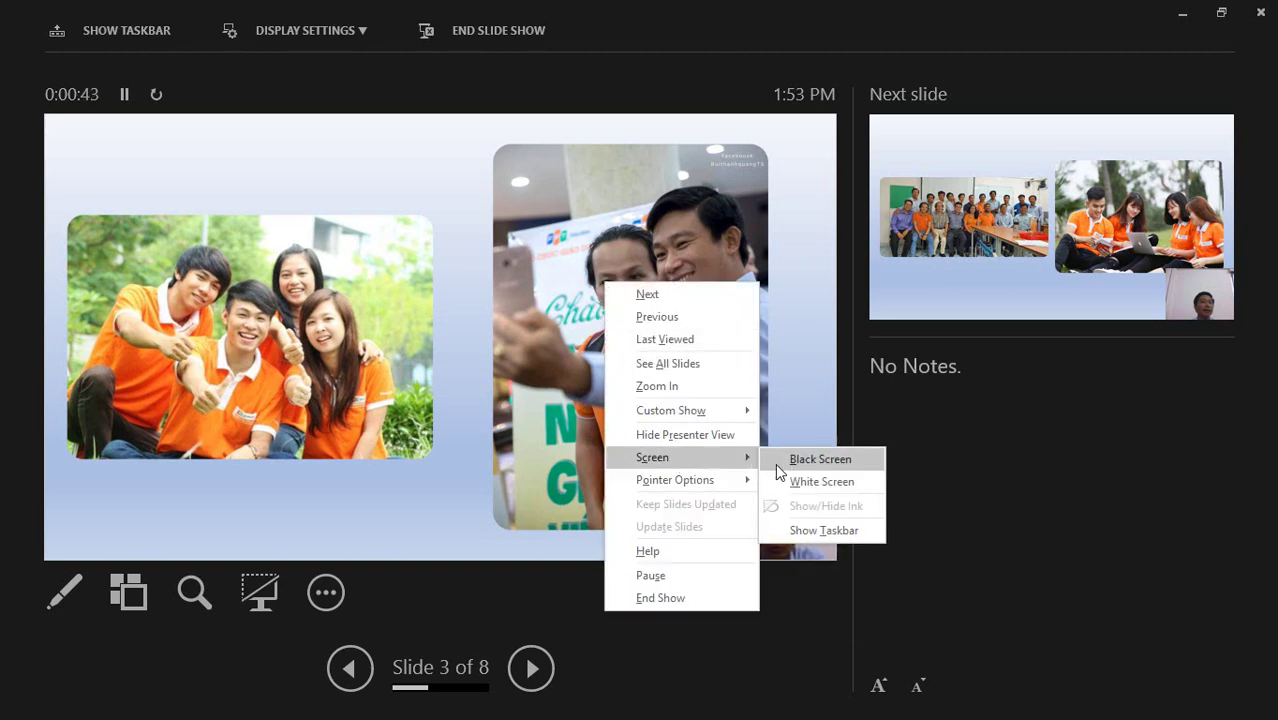
pyautogui.moveTo(676, 480)
pyautogui.click(791, 484)
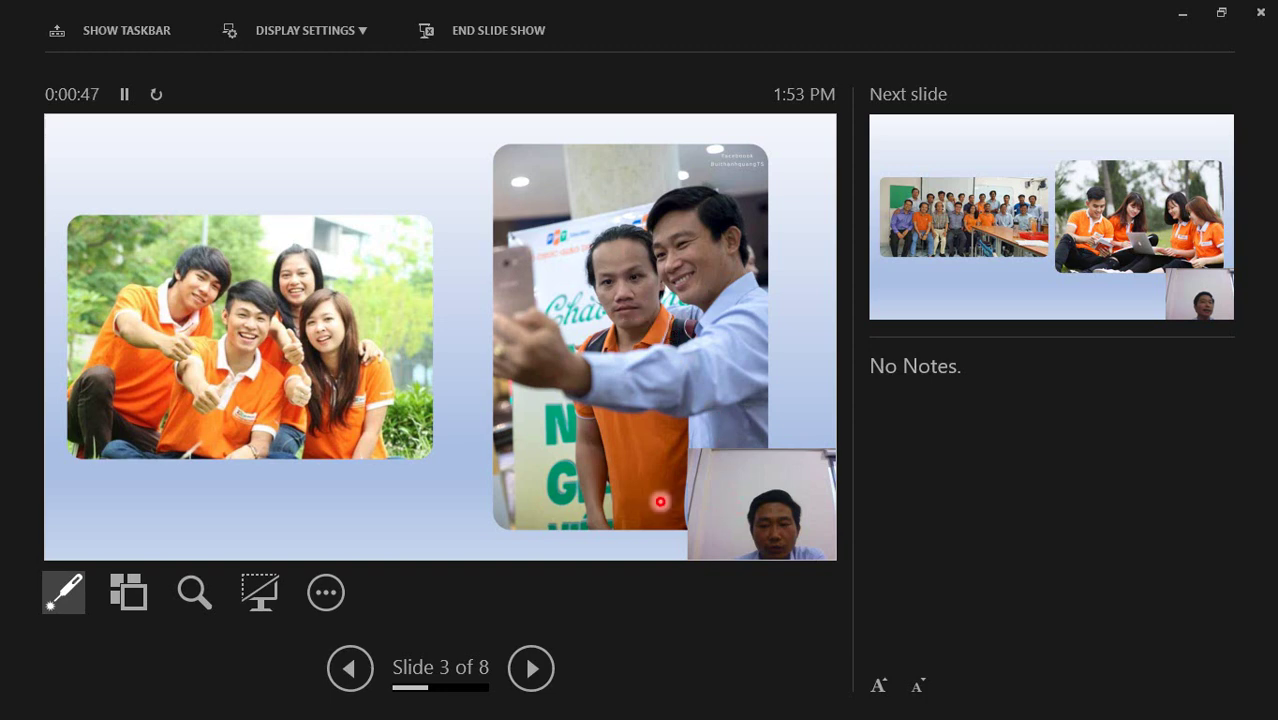
pyautogui.press('Escape')
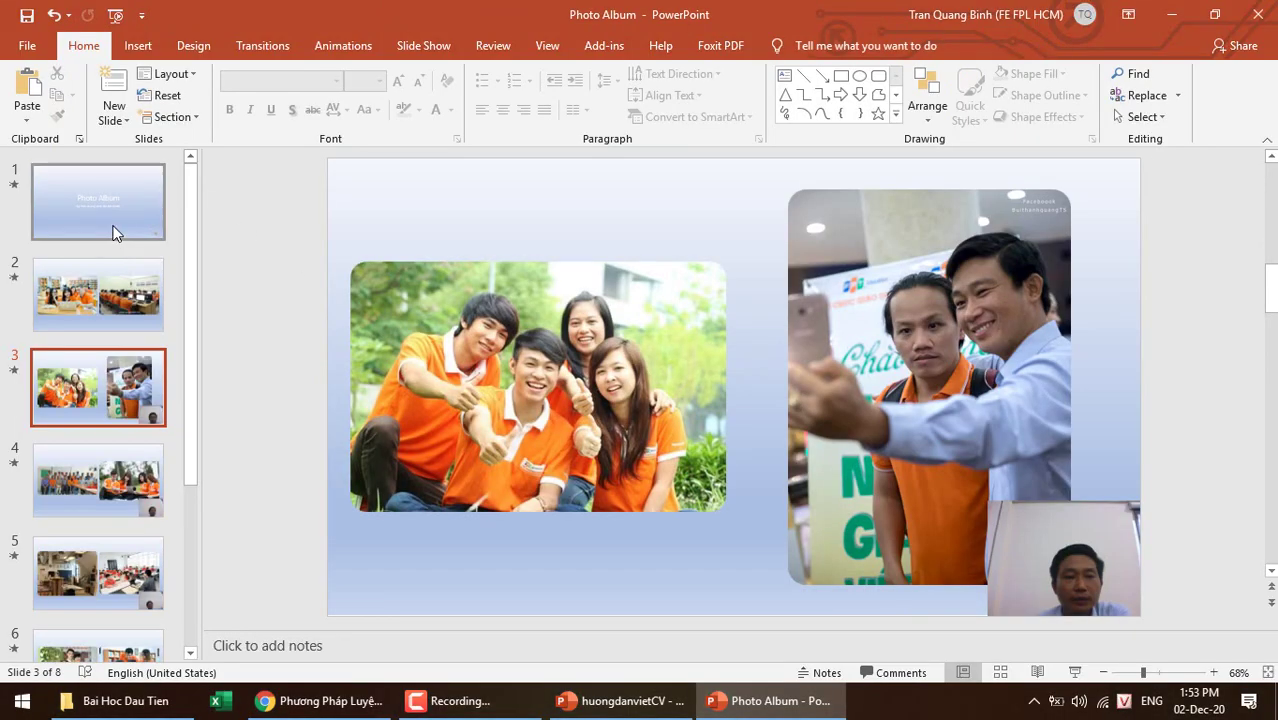
# - Return to the title slide in the slide pane, then switch over to Chrome
pyautogui.click(112, 236)
pyautogui.press('Down')
pyautogui.click(98, 216)
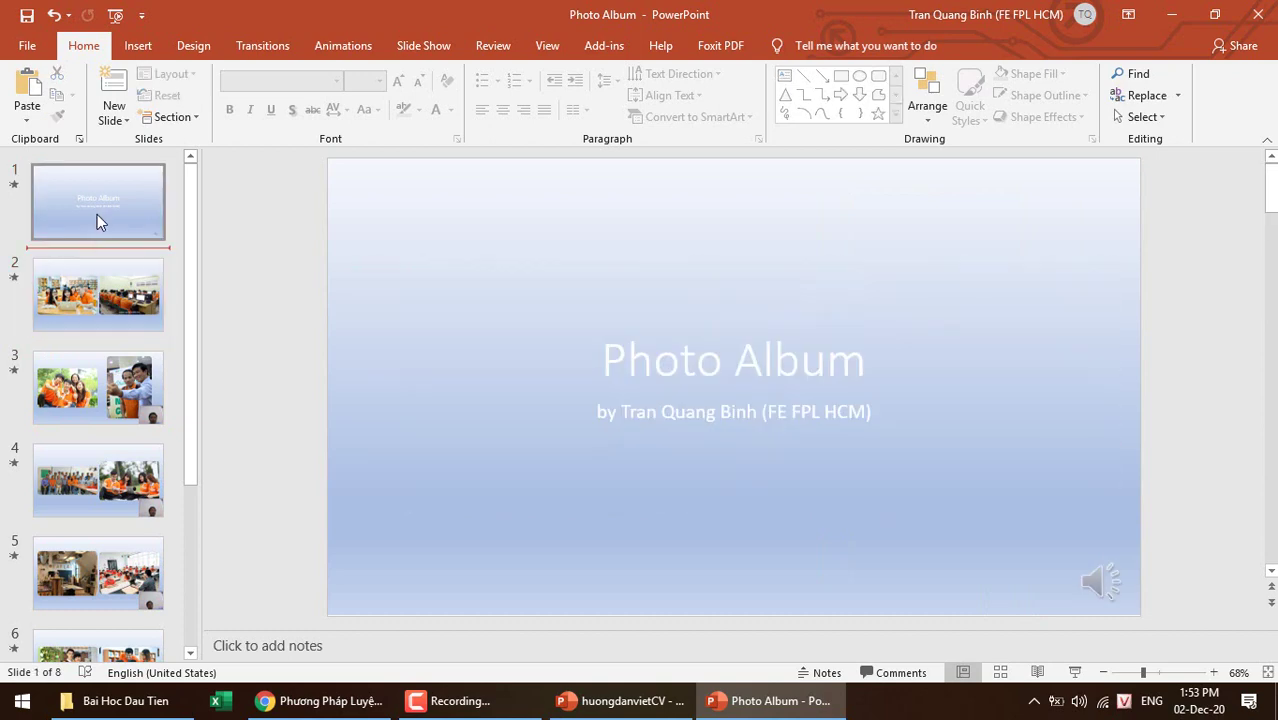
pyautogui.click(115, 310)
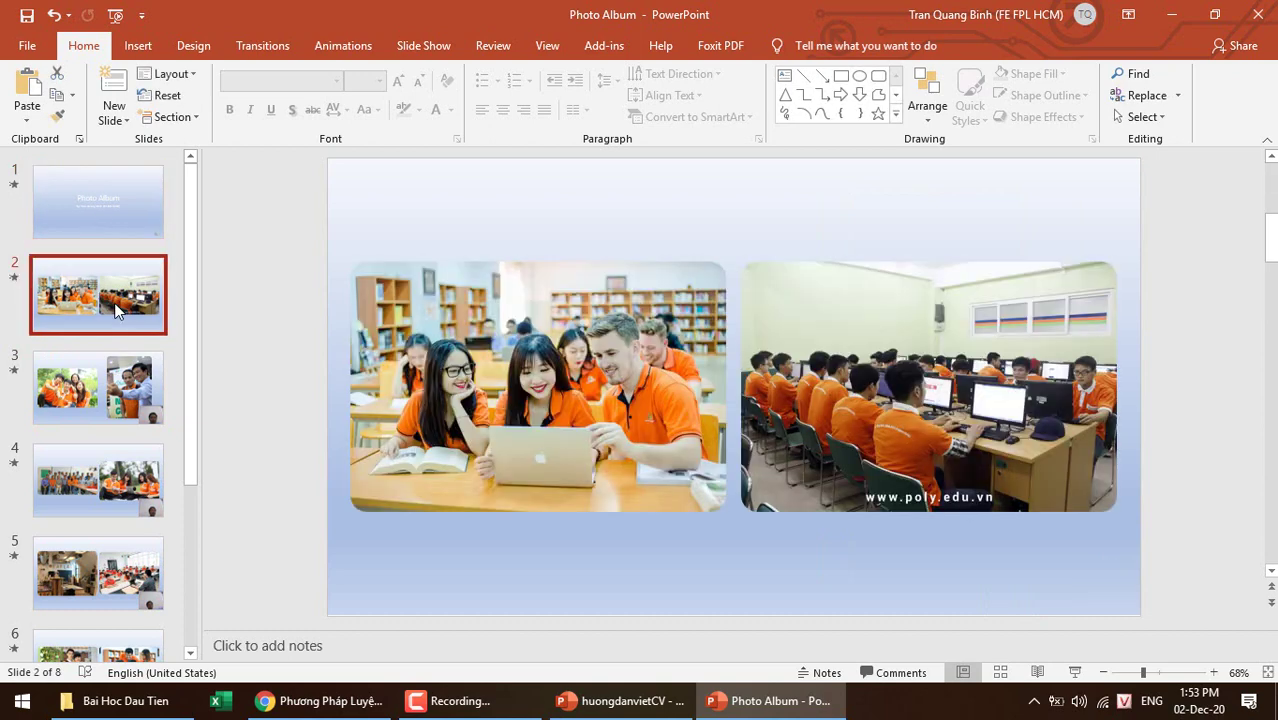
pyautogui.click(104, 209)
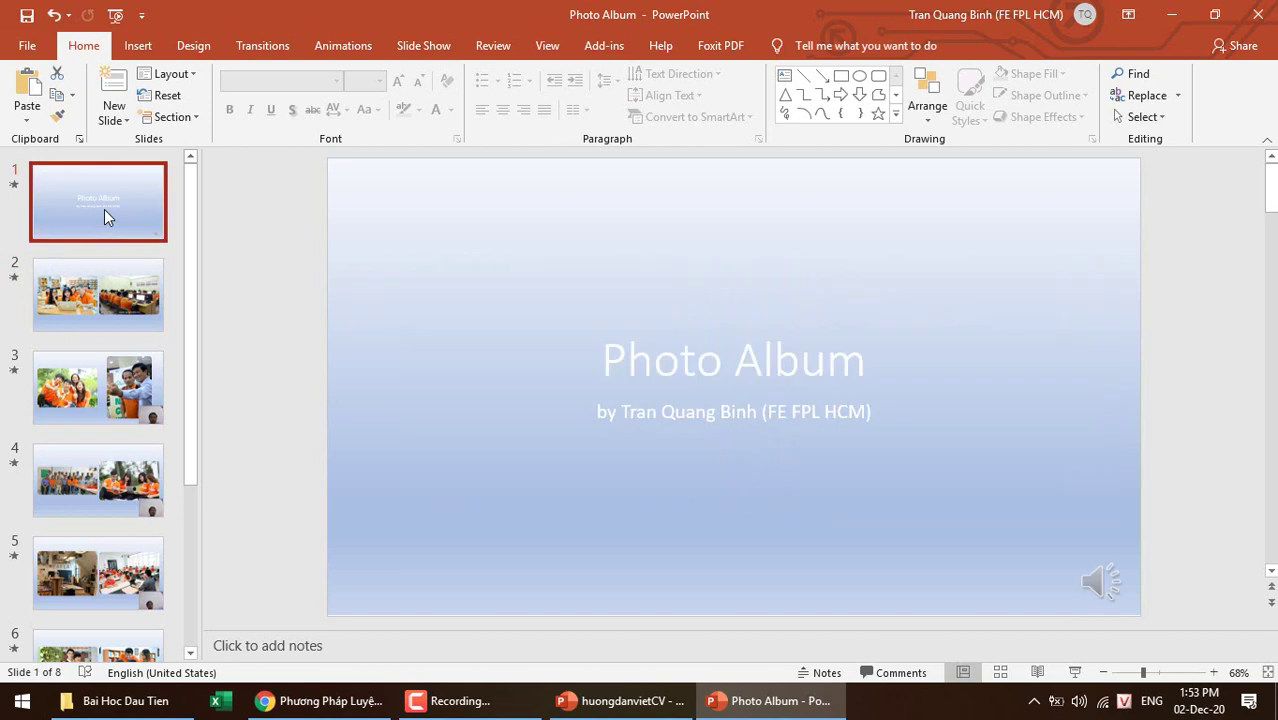
pyautogui.click(255, 226)
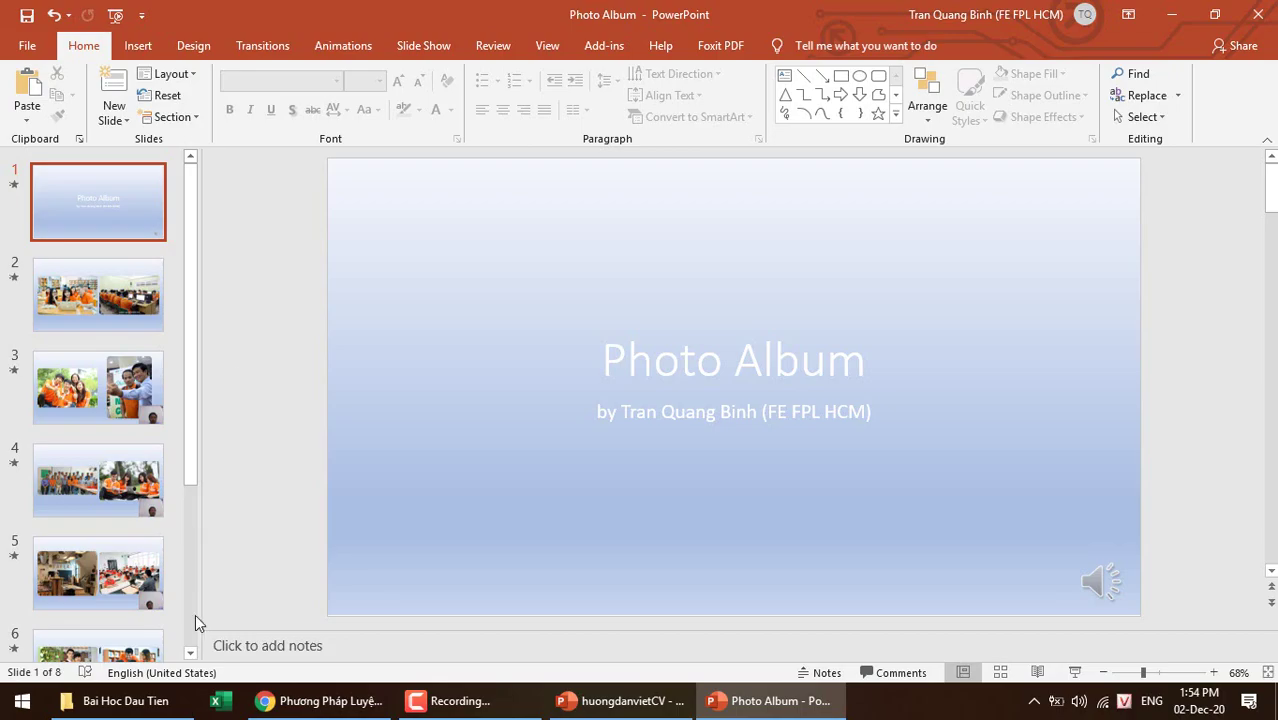
pyautogui.click(318, 706)
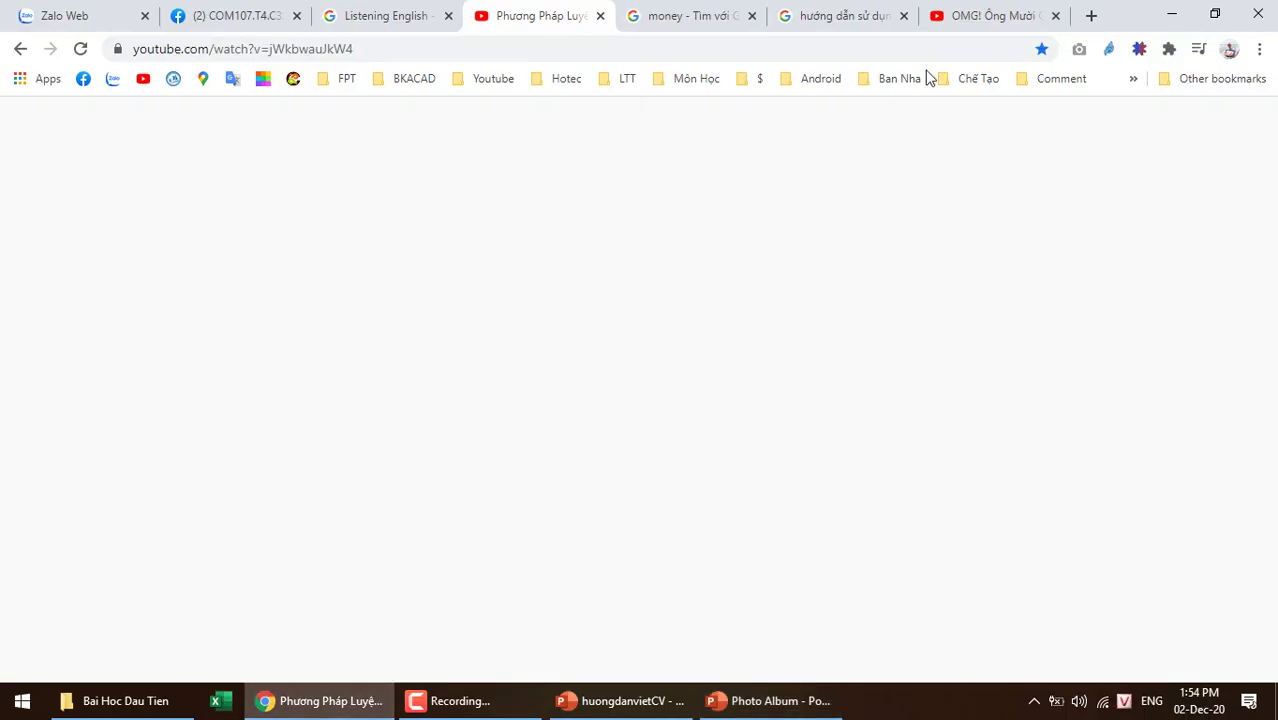
# - Search Google for 'hòa tấu' from the address bar
pyautogui.click(830, 17)
pyautogui.click(741, 50)
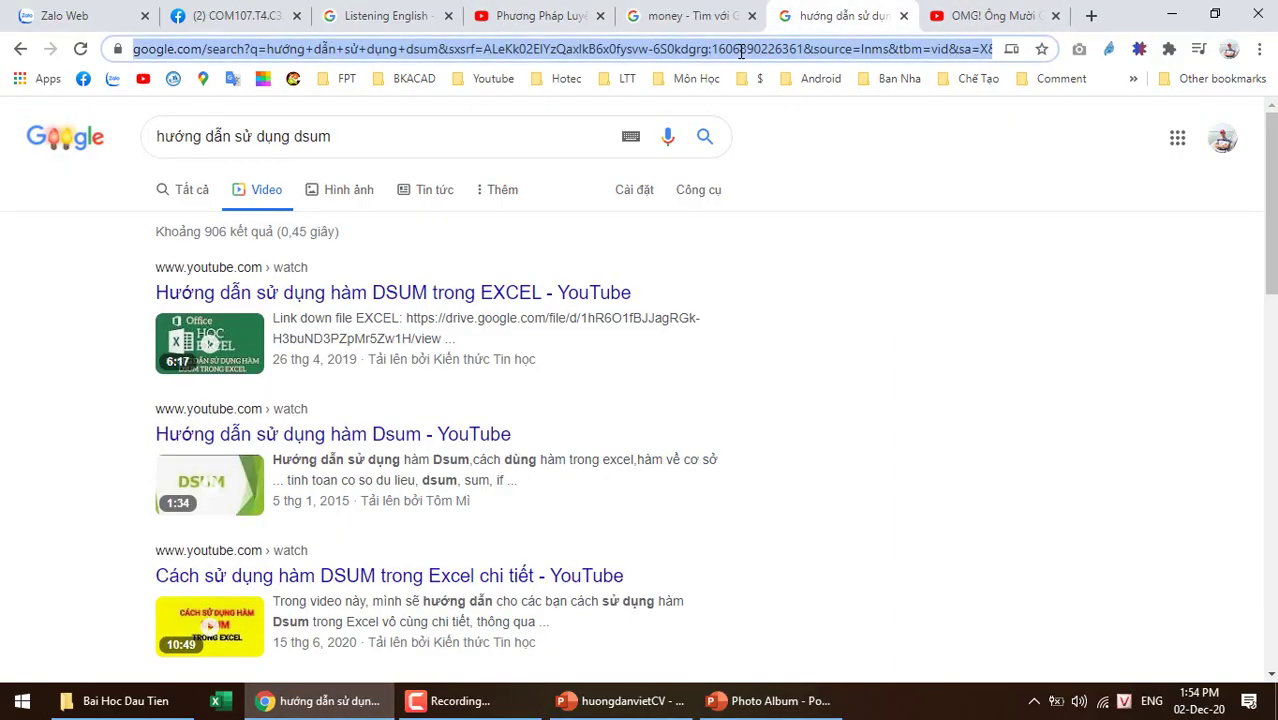
pyautogui.write('hoa')
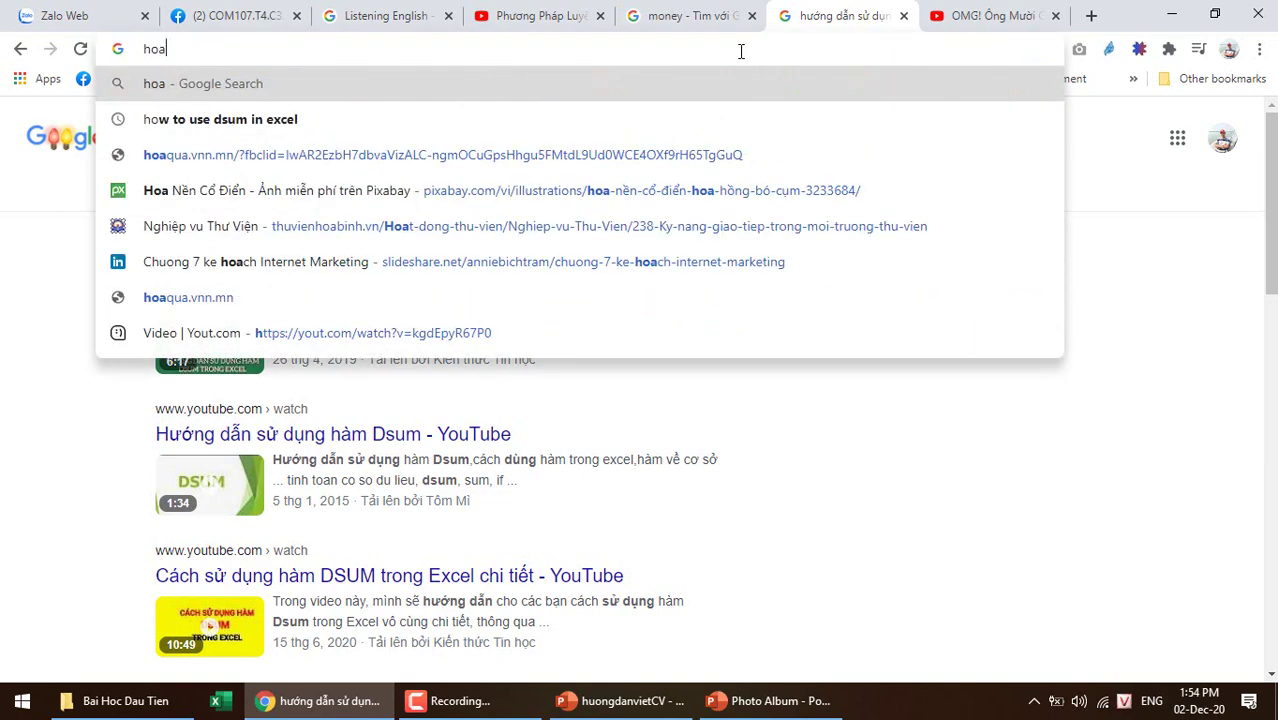
pyautogui.write('f tà')
pyautogui.write('u')
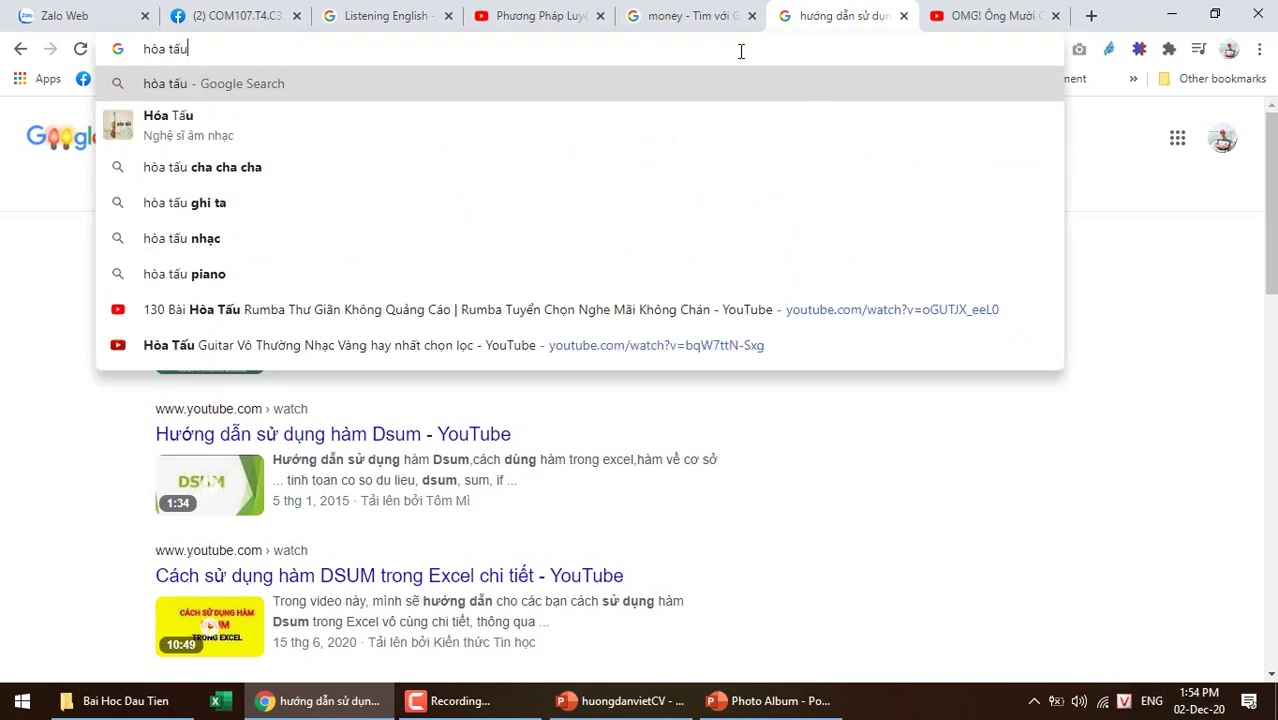
pyautogui.press('Return')
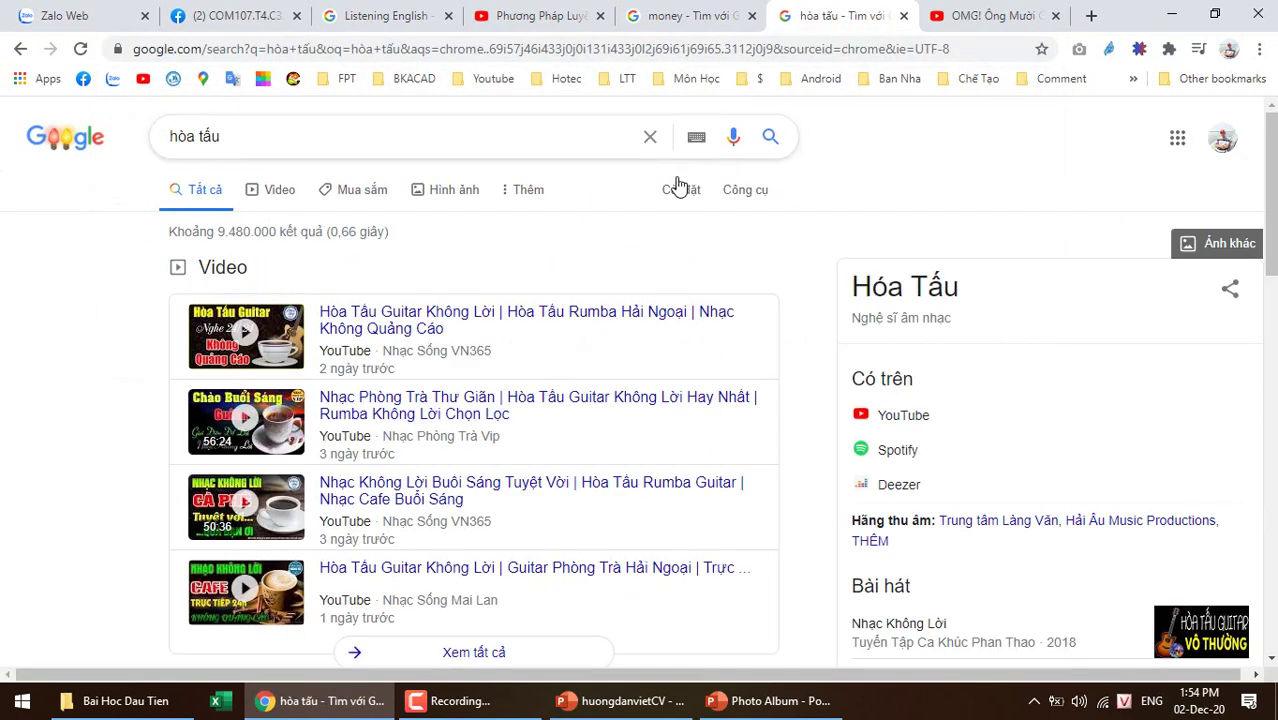
# - Filter to video results with duration Ngắn (0-4 phút)
pyautogui.click(278, 193)
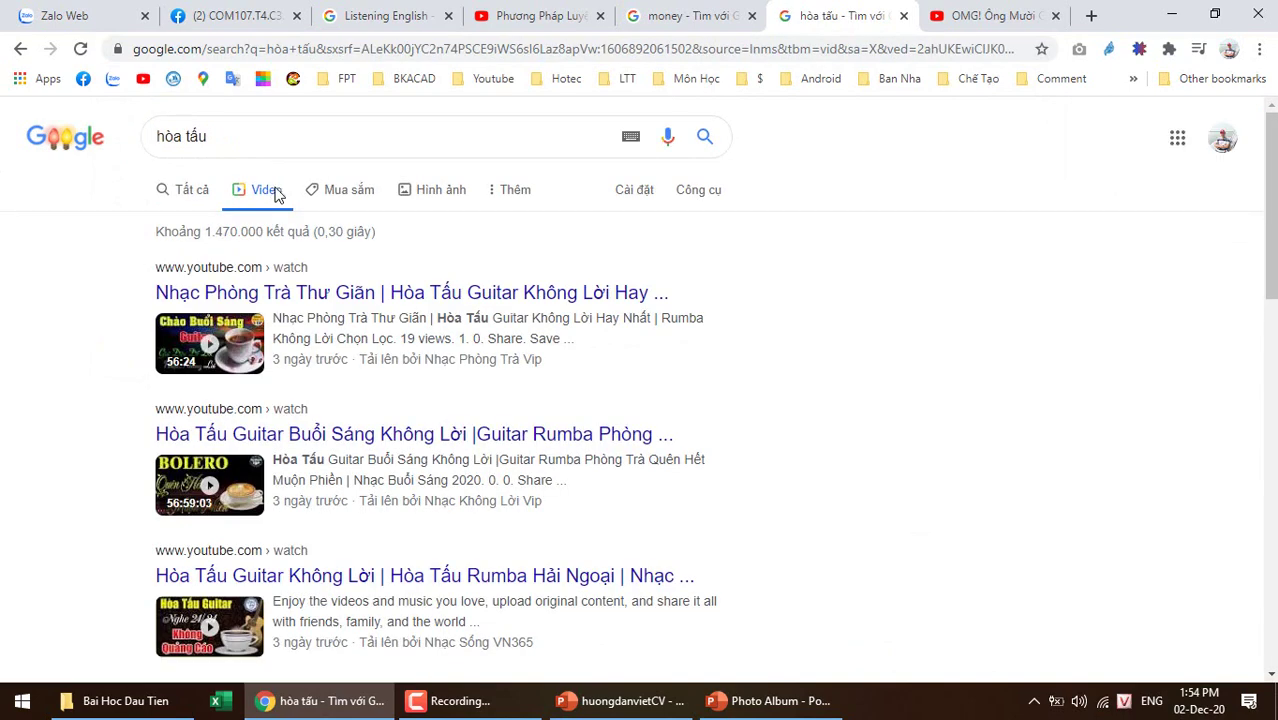
pyautogui.click(512, 195)
pyautogui.click(645, 196)
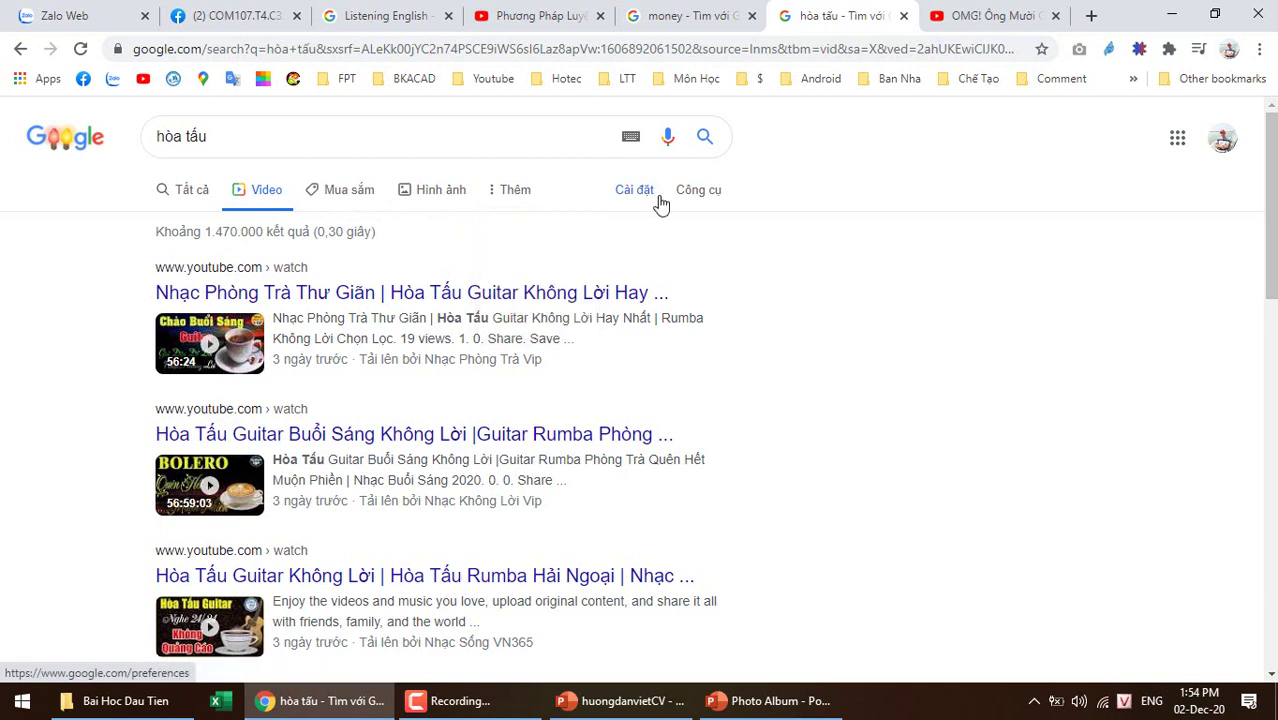
pyautogui.click(686, 196)
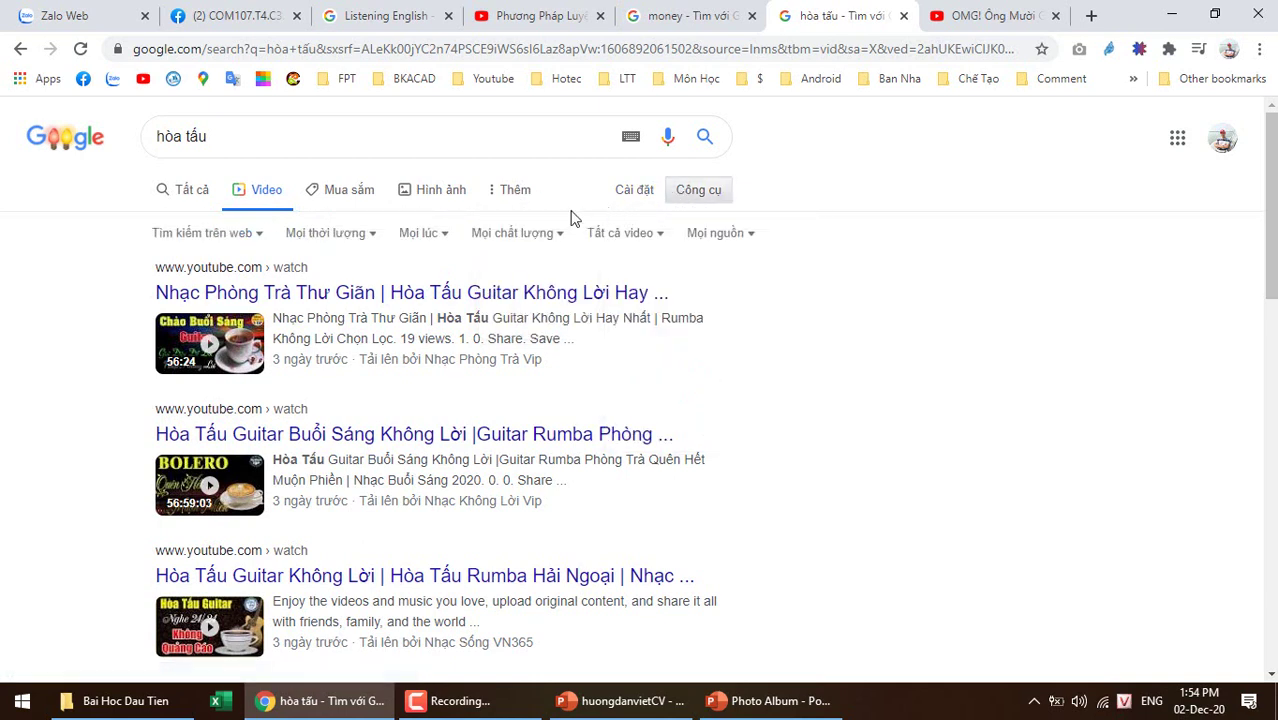
pyautogui.click(346, 245)
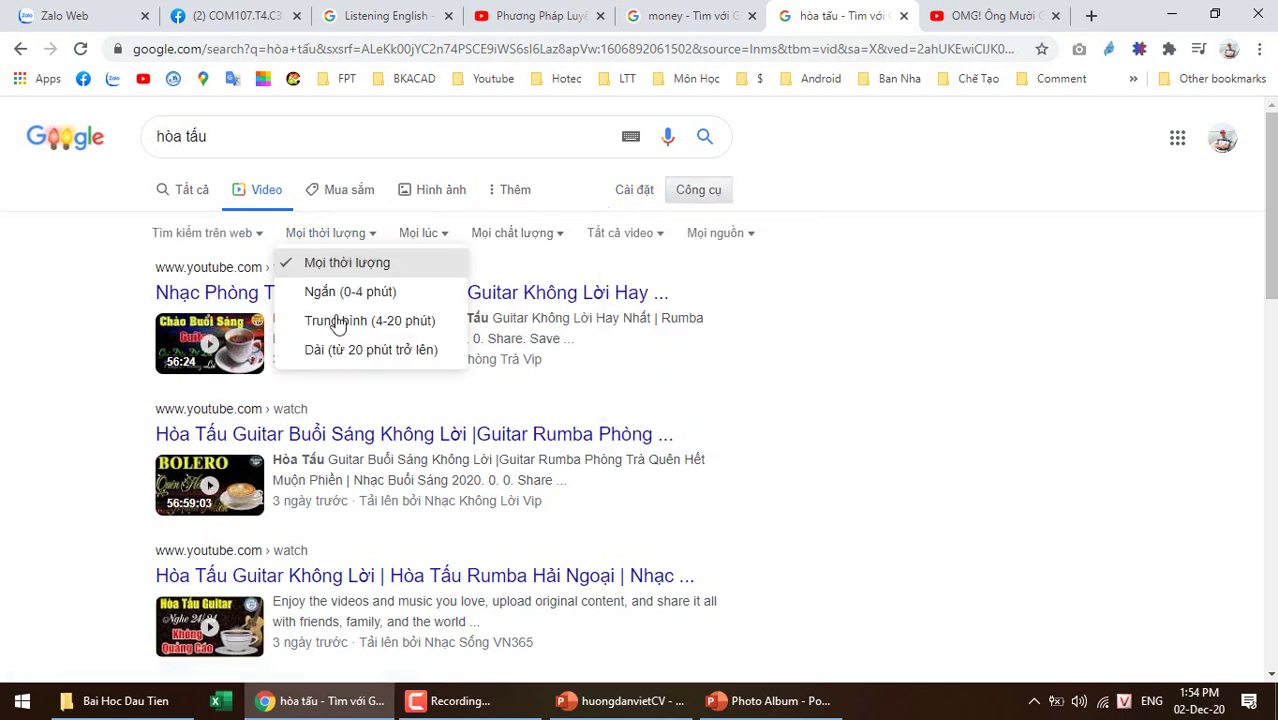
pyautogui.click(337, 291)
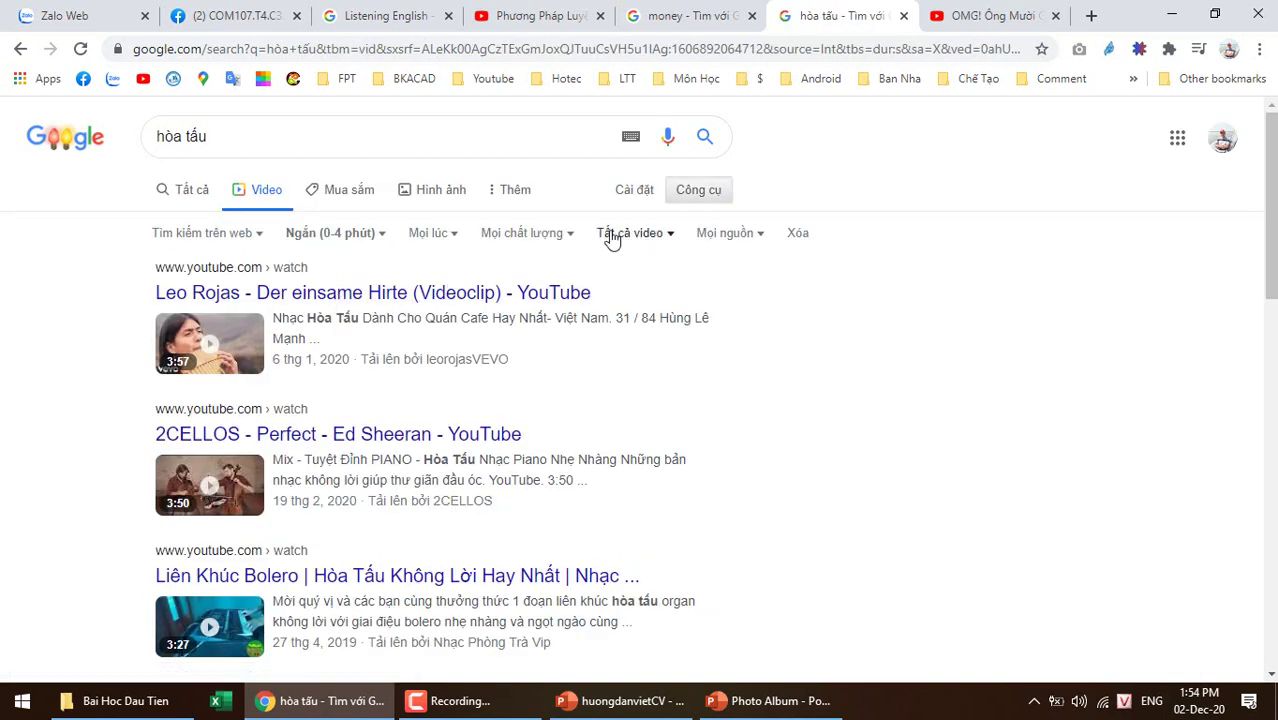
# - Open Leo Rojas - Der einsame Hirte, then El Condor Pasa, skipping the ad and jumping to 0:12
pyautogui.click(357, 292)
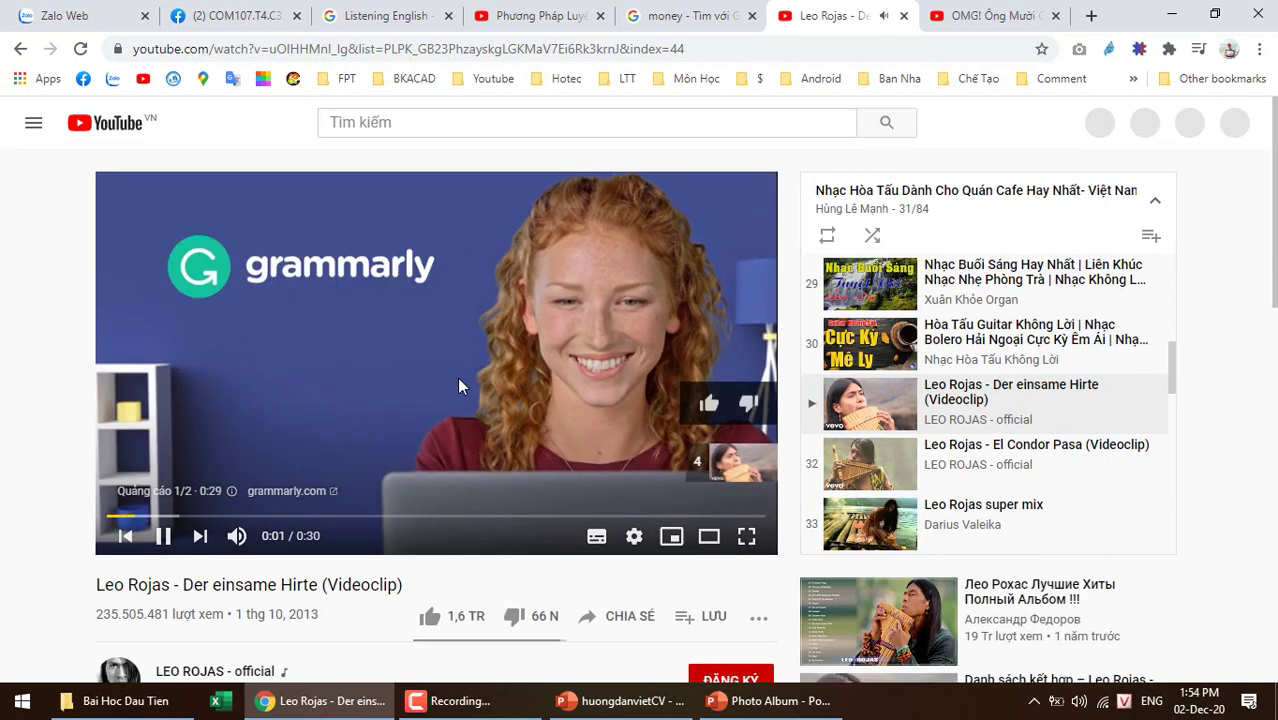
pyautogui.click(457, 377)
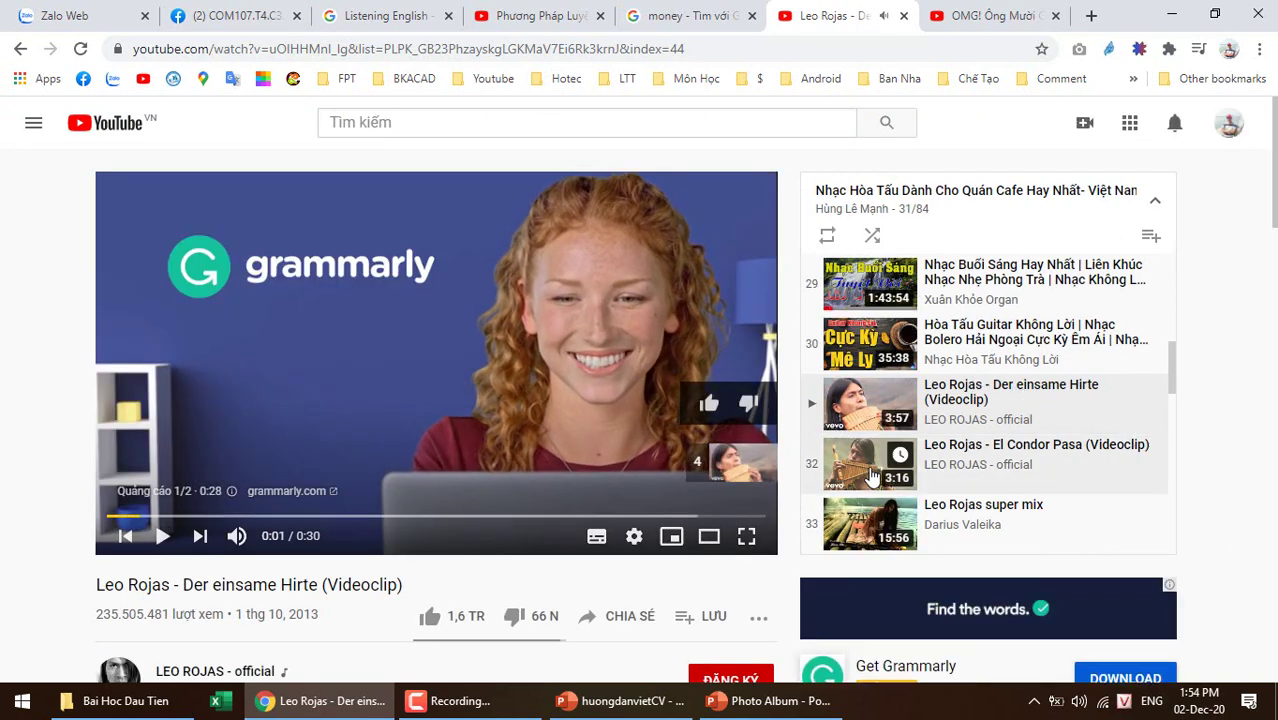
pyautogui.click(872, 477)
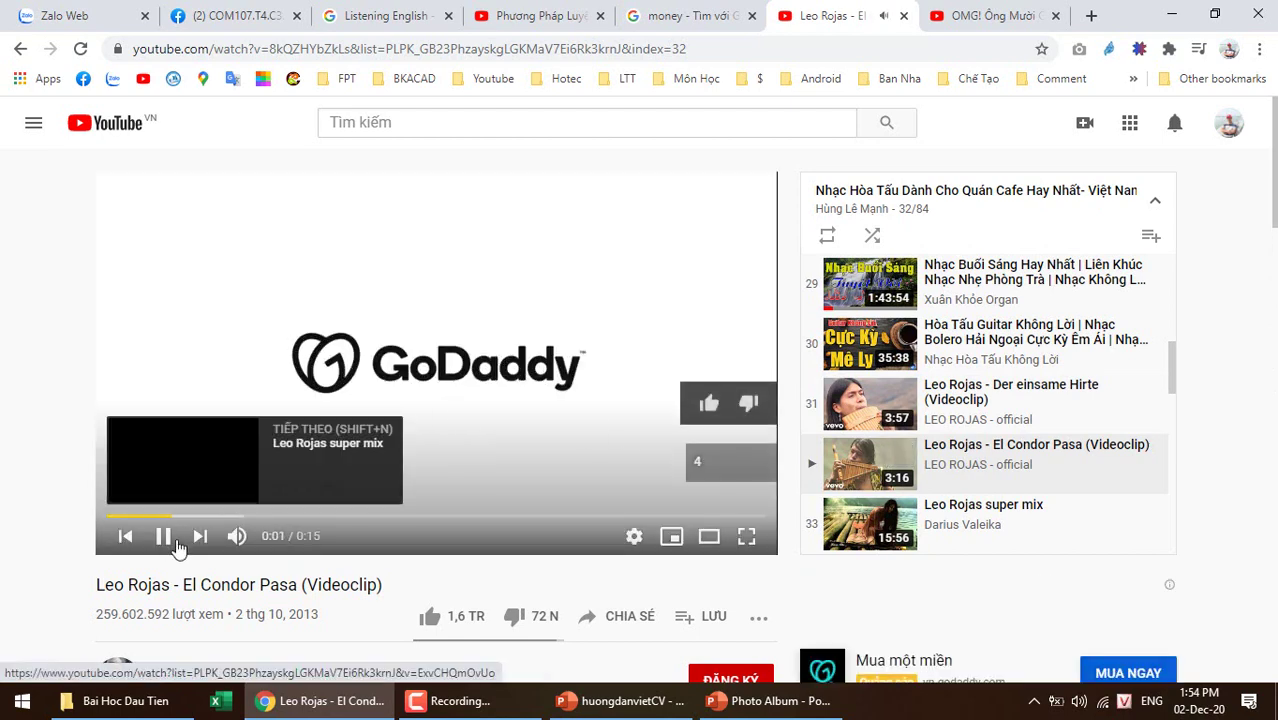
pyautogui.click(163, 536)
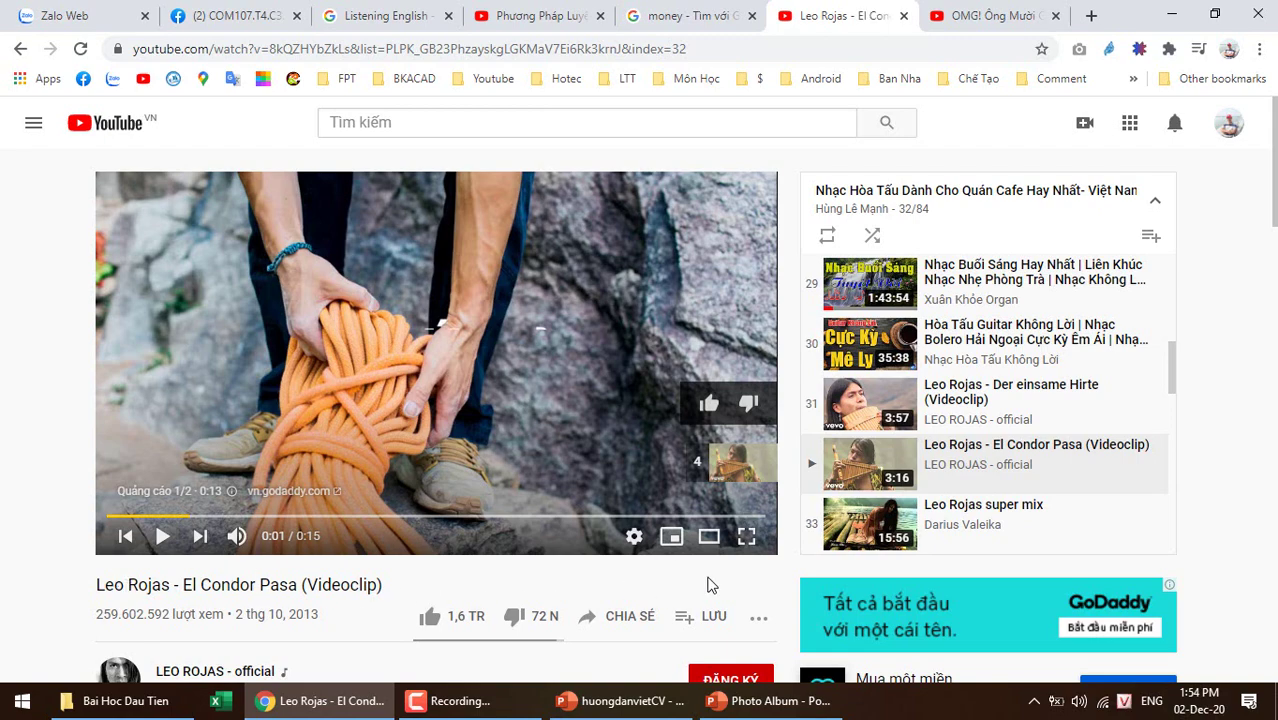
pyautogui.click(463, 256)
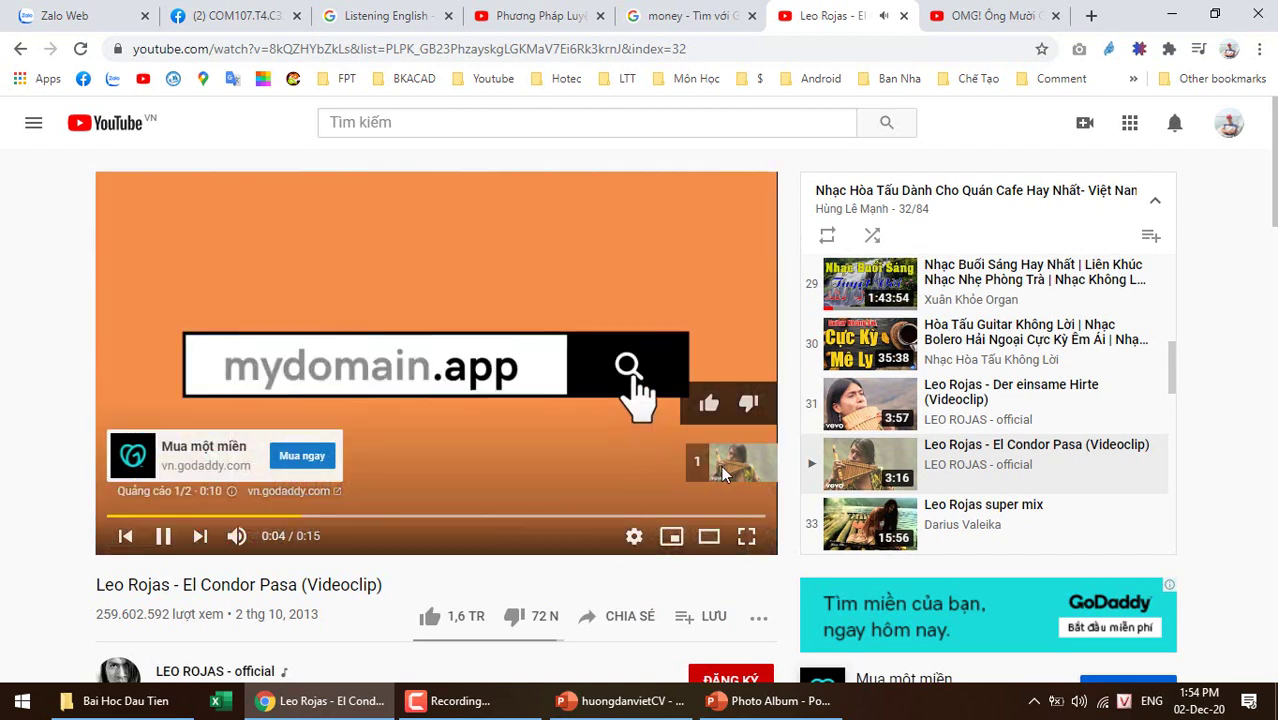
pyautogui.click(721, 465)
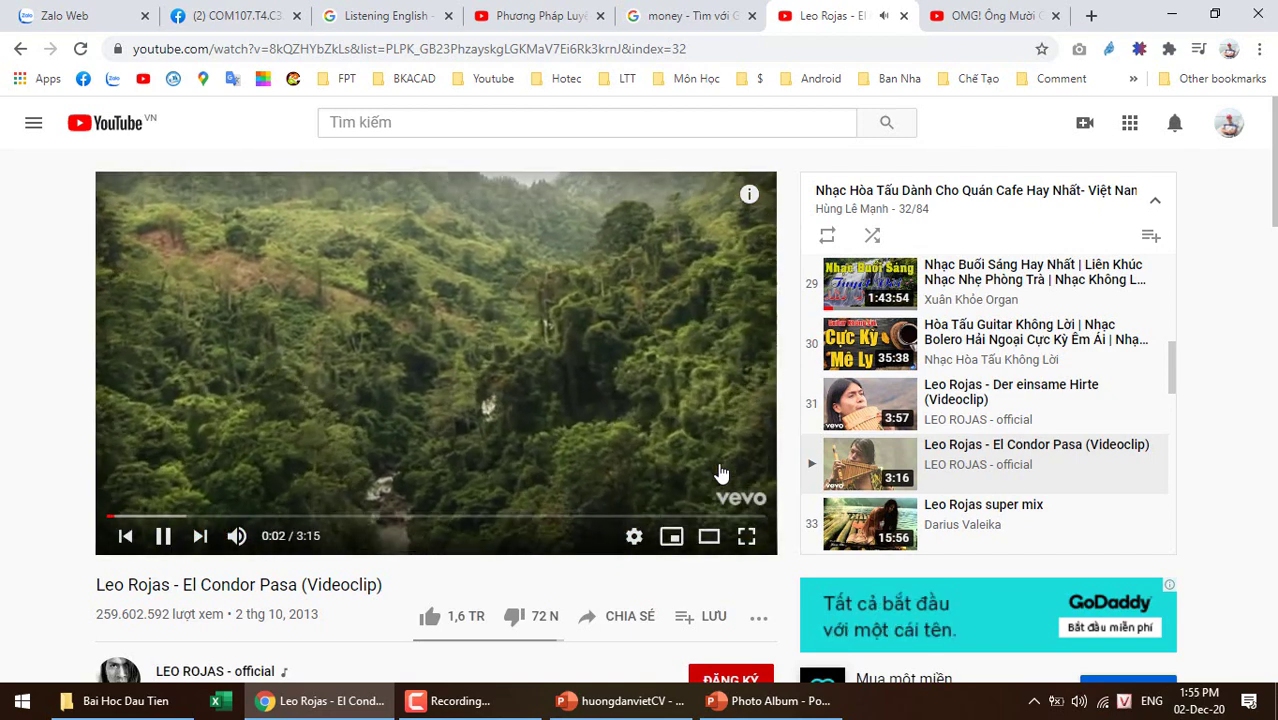
pyautogui.click(148, 516)
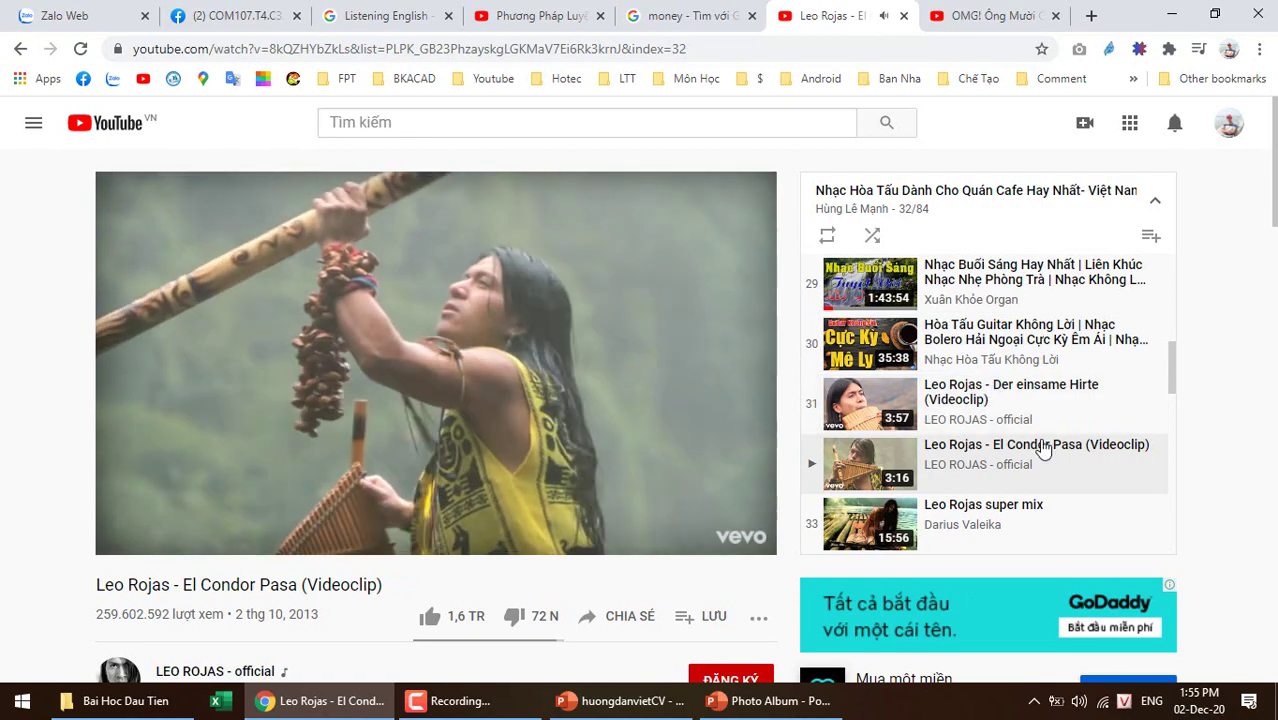
# - Scroll down the playlist and pause the Leo Rojas video
pyautogui.scroll(-2, 1040, 430)
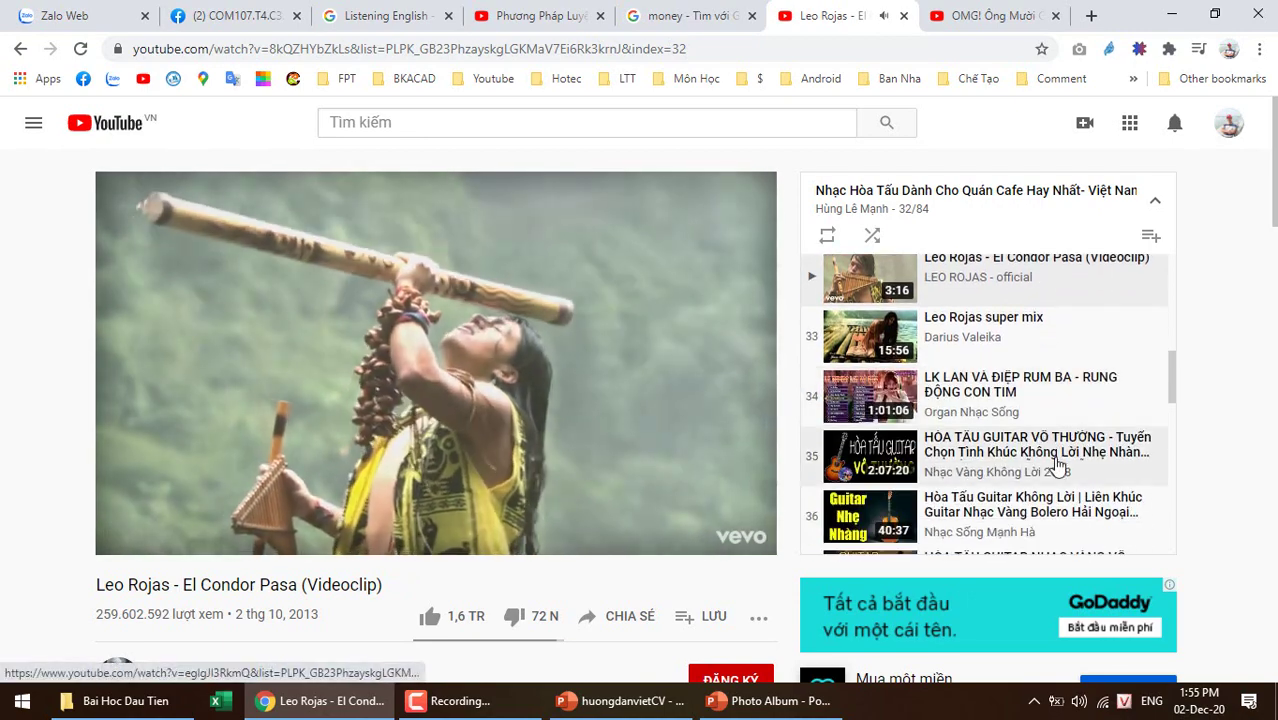
pyautogui.scroll(-1, 1045, 440)
pyautogui.scroll(-1, 1057, 468)
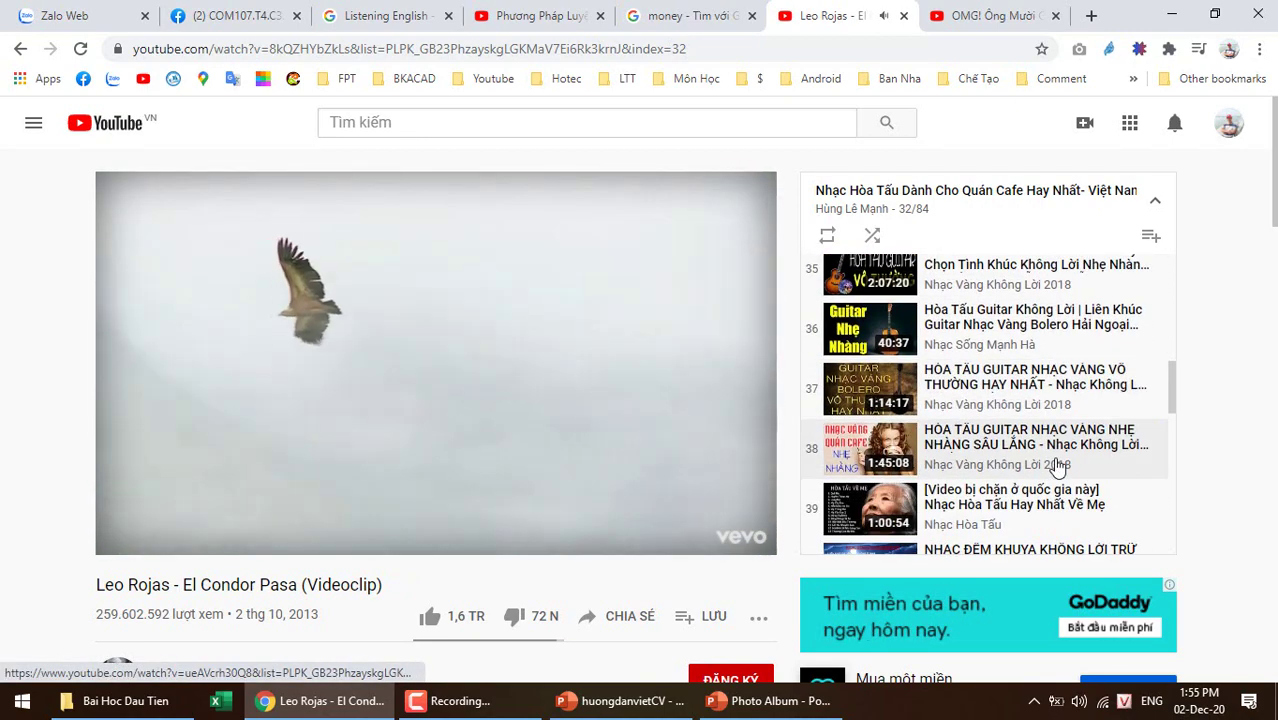
pyautogui.scroll(-1, 1057, 468)
pyautogui.scroll(-1, 1057, 468)
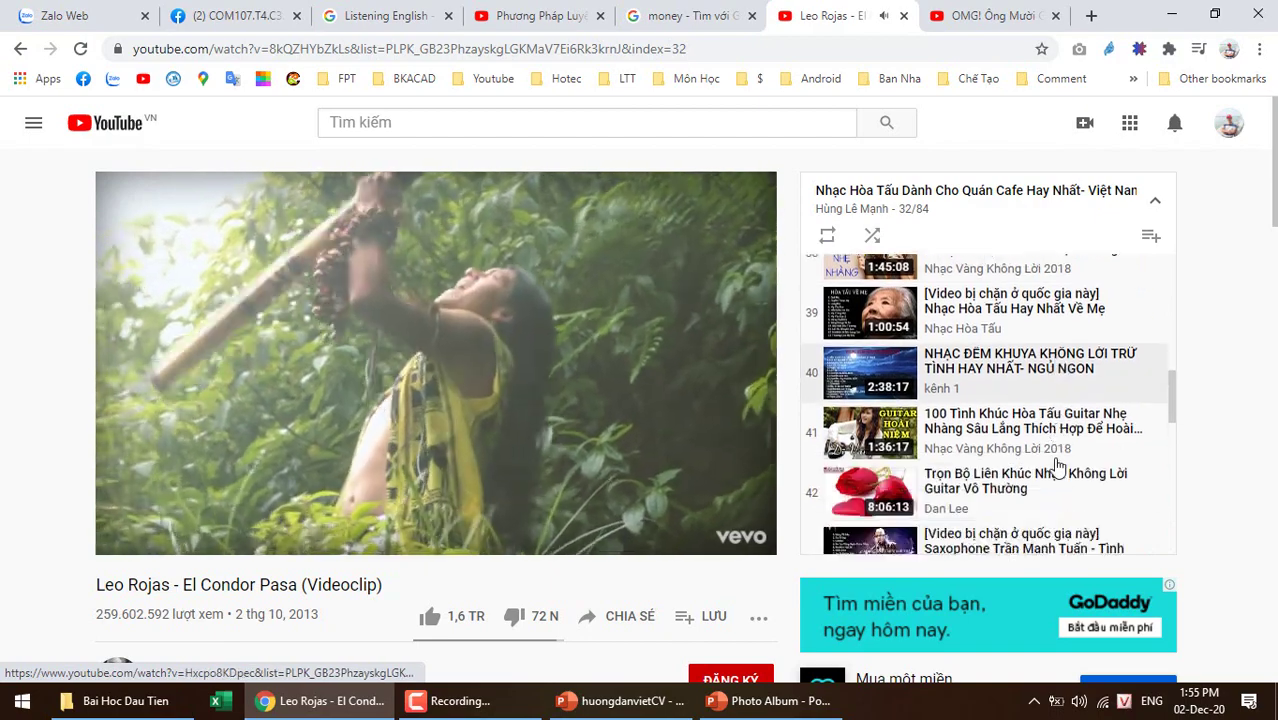
pyautogui.scroll(-1, 1057, 468)
pyautogui.scroll(-1, 1057, 468)
pyautogui.scroll(-1, 1057, 468)
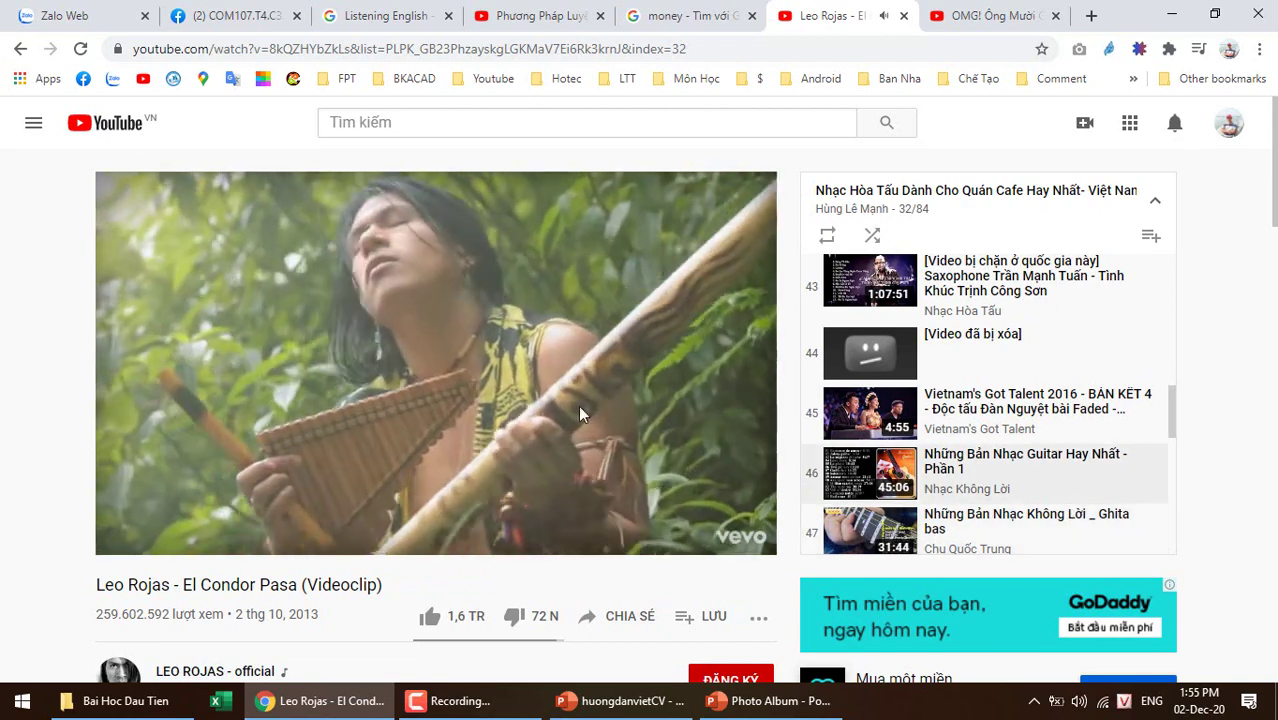
pyautogui.click(466, 378)
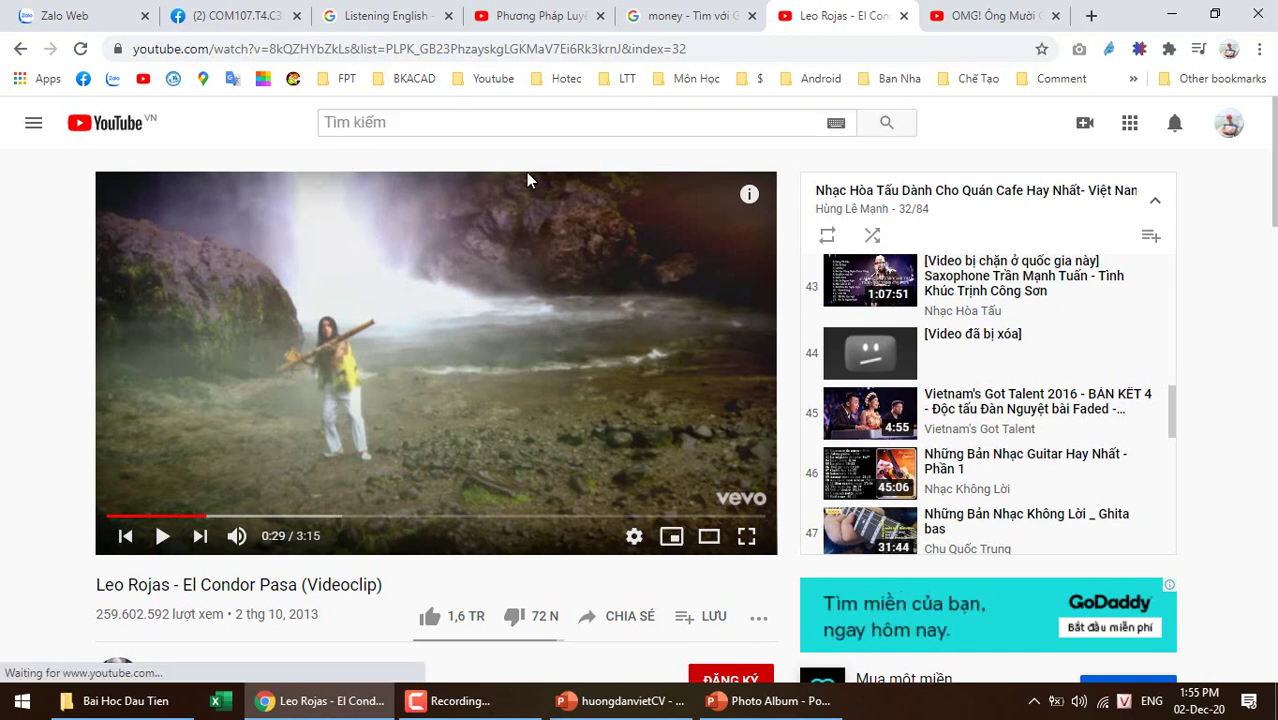
# - Play playlist item 52, the guitar track, and pause it at 0:03
pyautogui.scroll(-2, 940, 450)
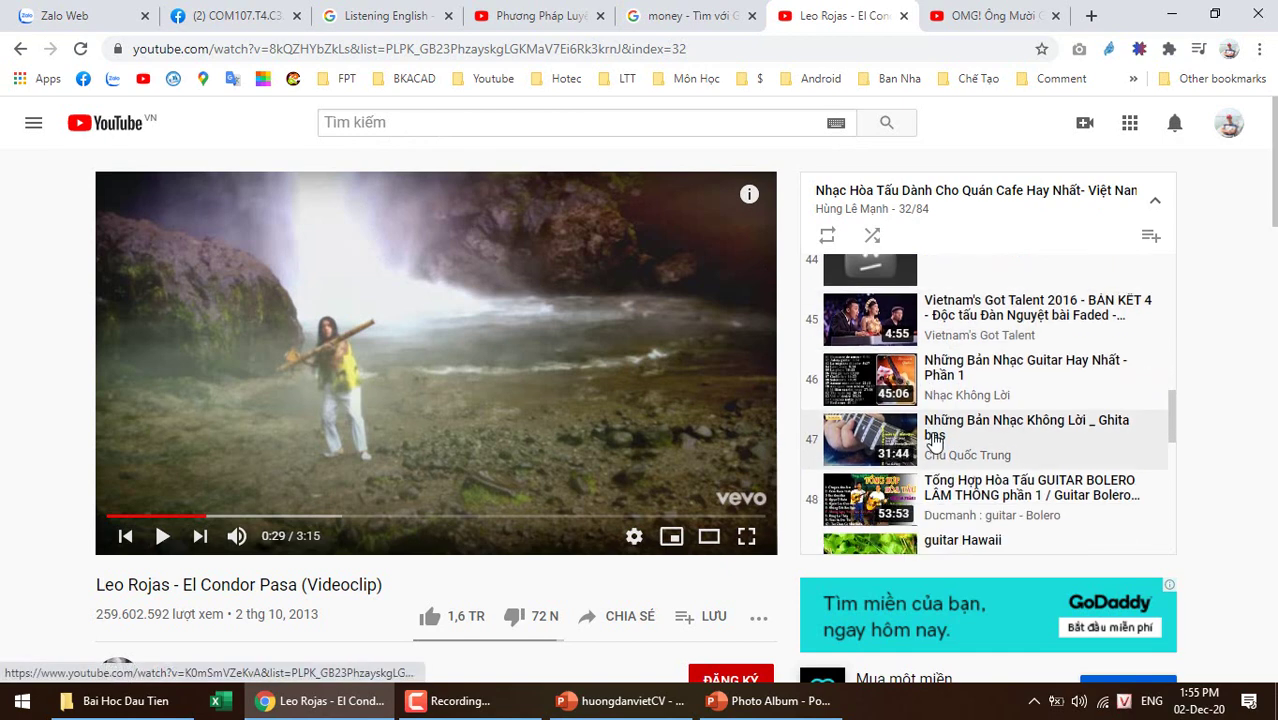
pyautogui.scroll(-1, 1064, 453)
pyautogui.scroll(-2, 1064, 453)
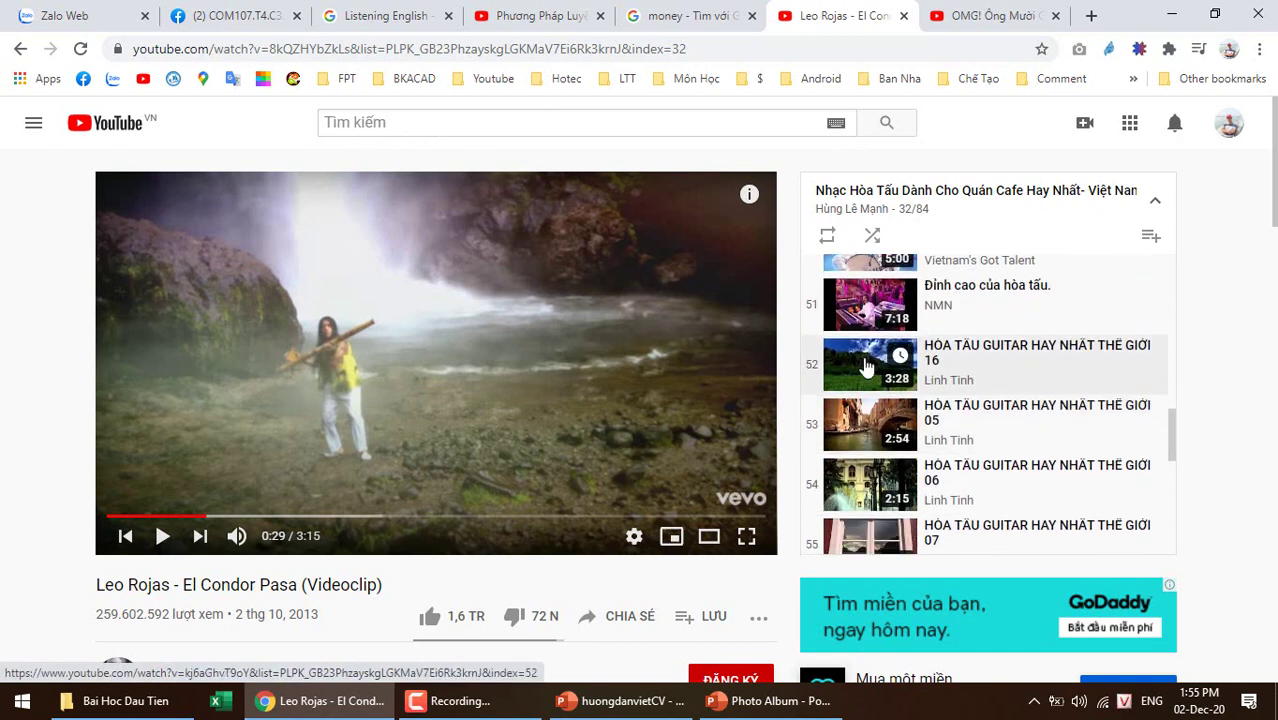
pyautogui.click(866, 366)
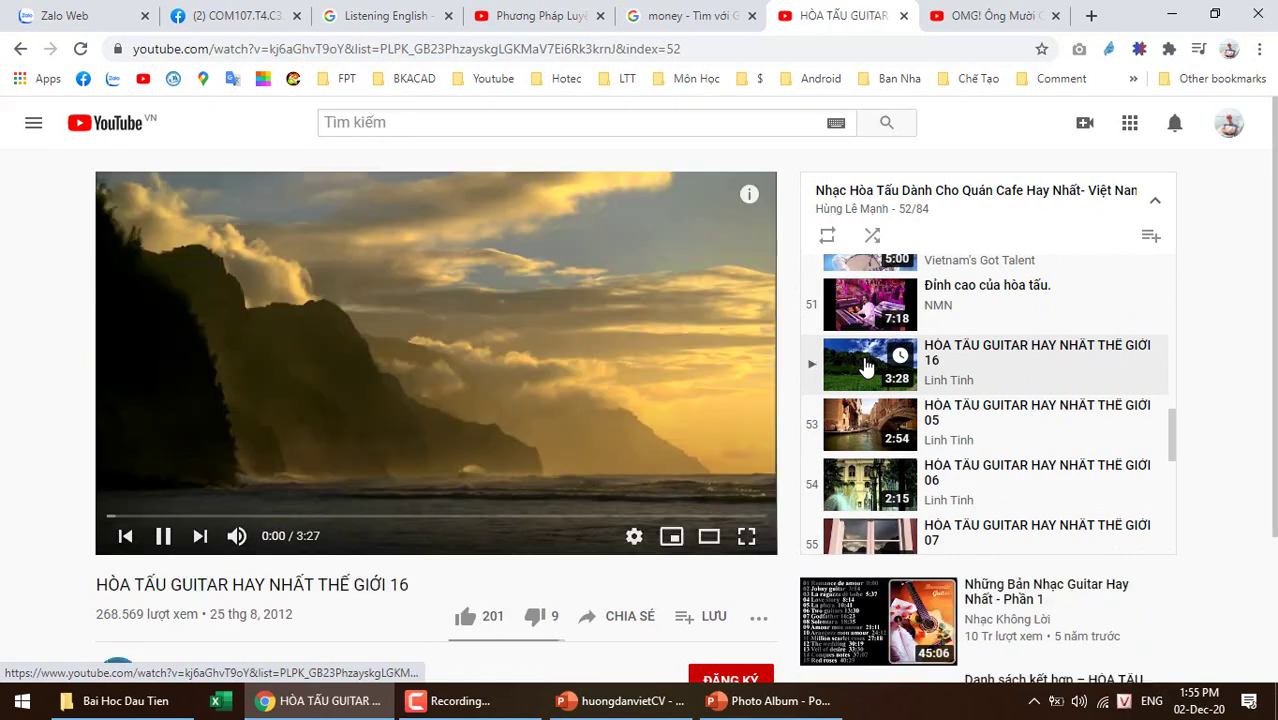
pyautogui.click(281, 388)
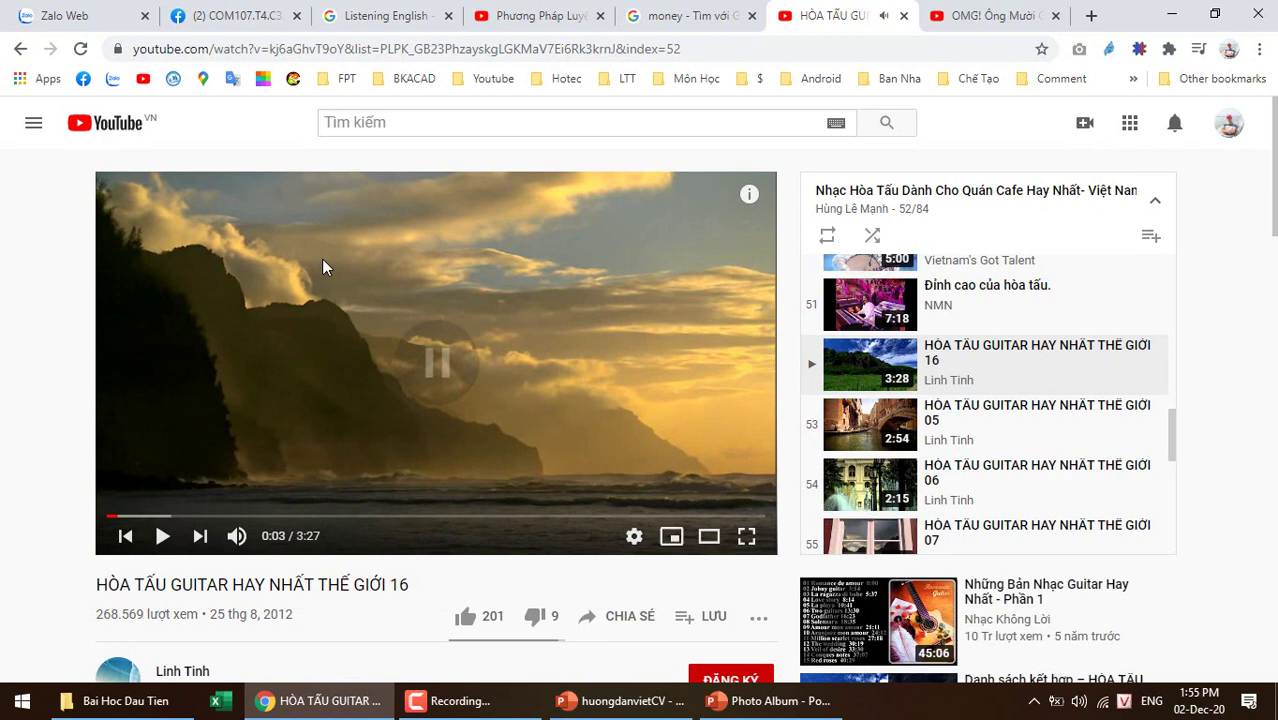
pyautogui.click(327, 50)
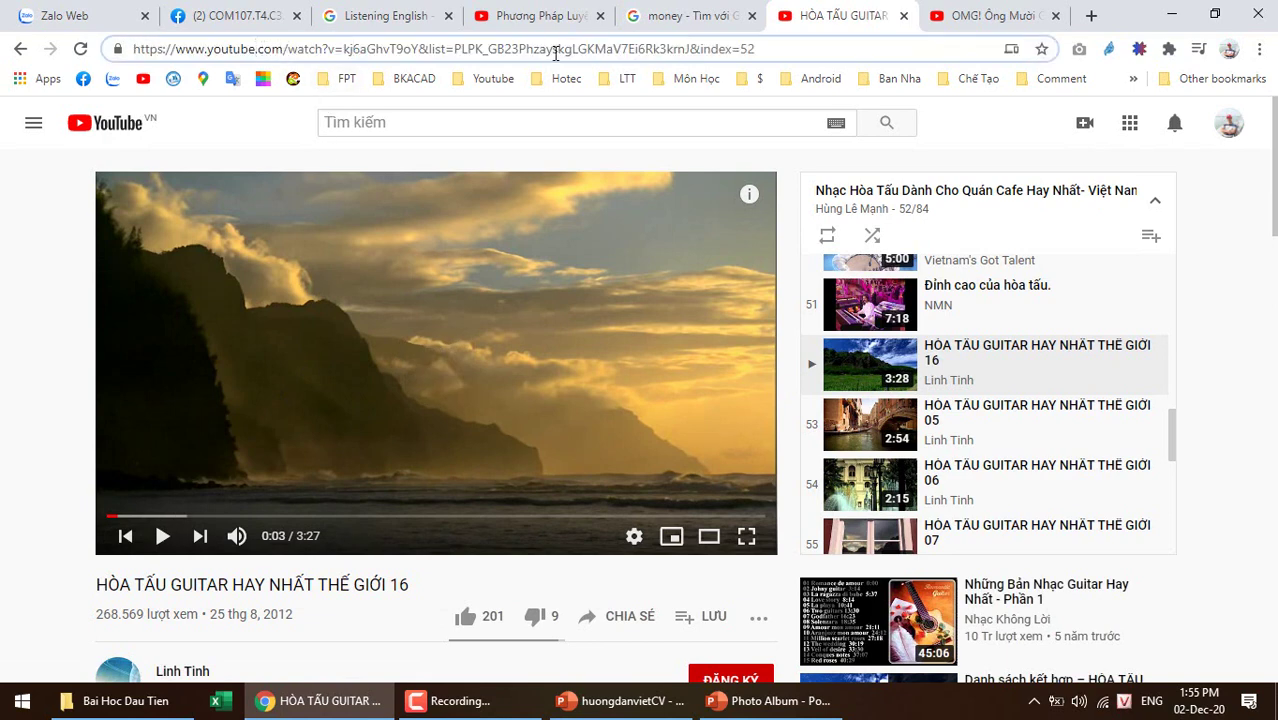
pyautogui.press('BackSpace')
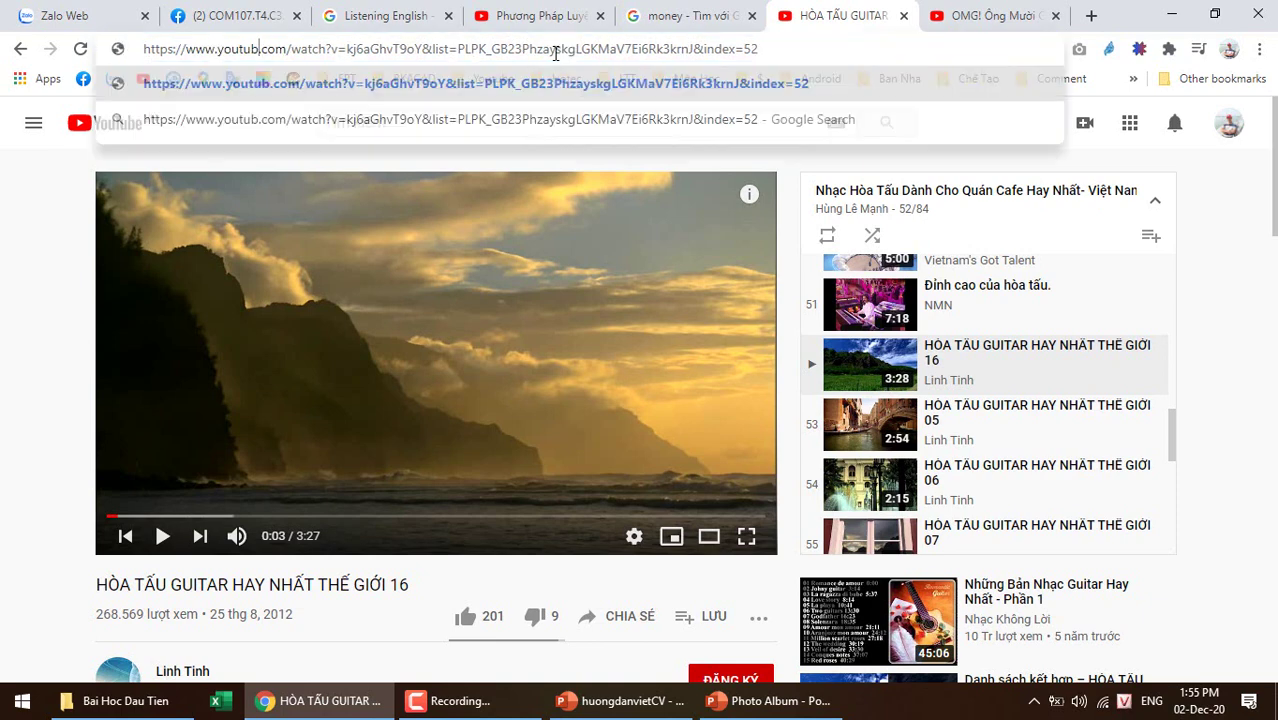
pyautogui.press('BackSpace')
pyautogui.press('BackSpace')
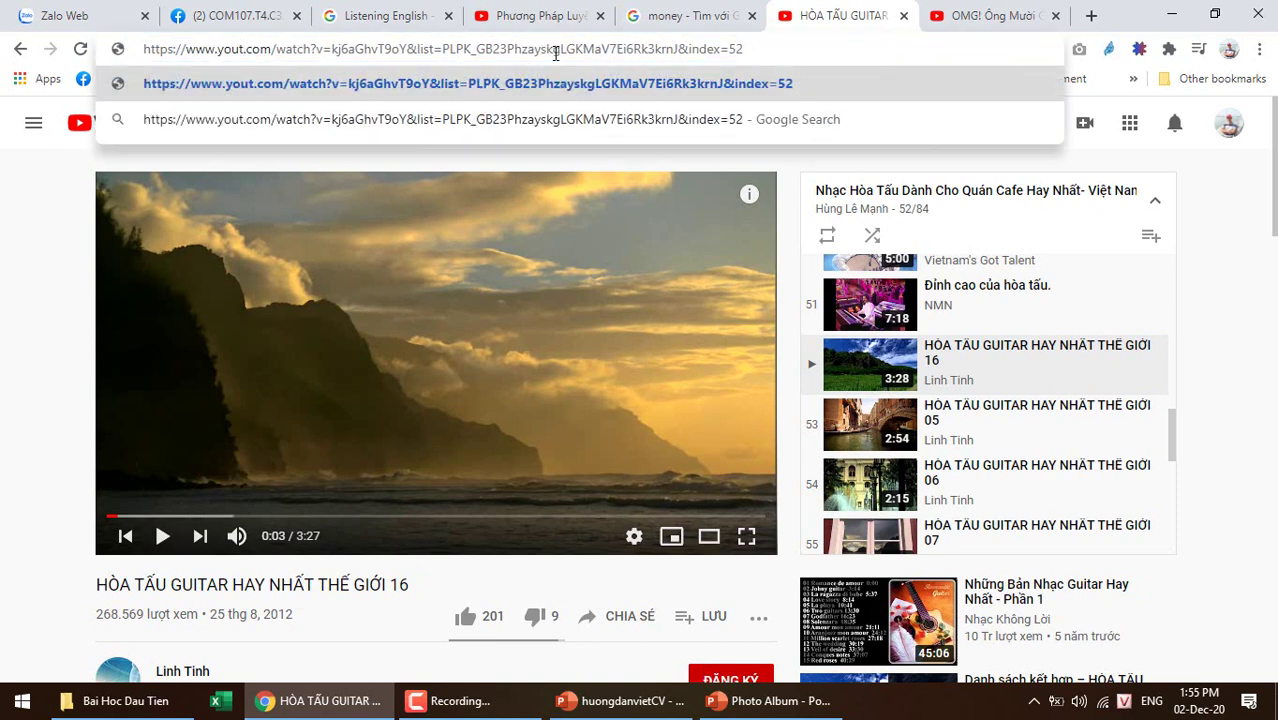
pyautogui.press('Return')
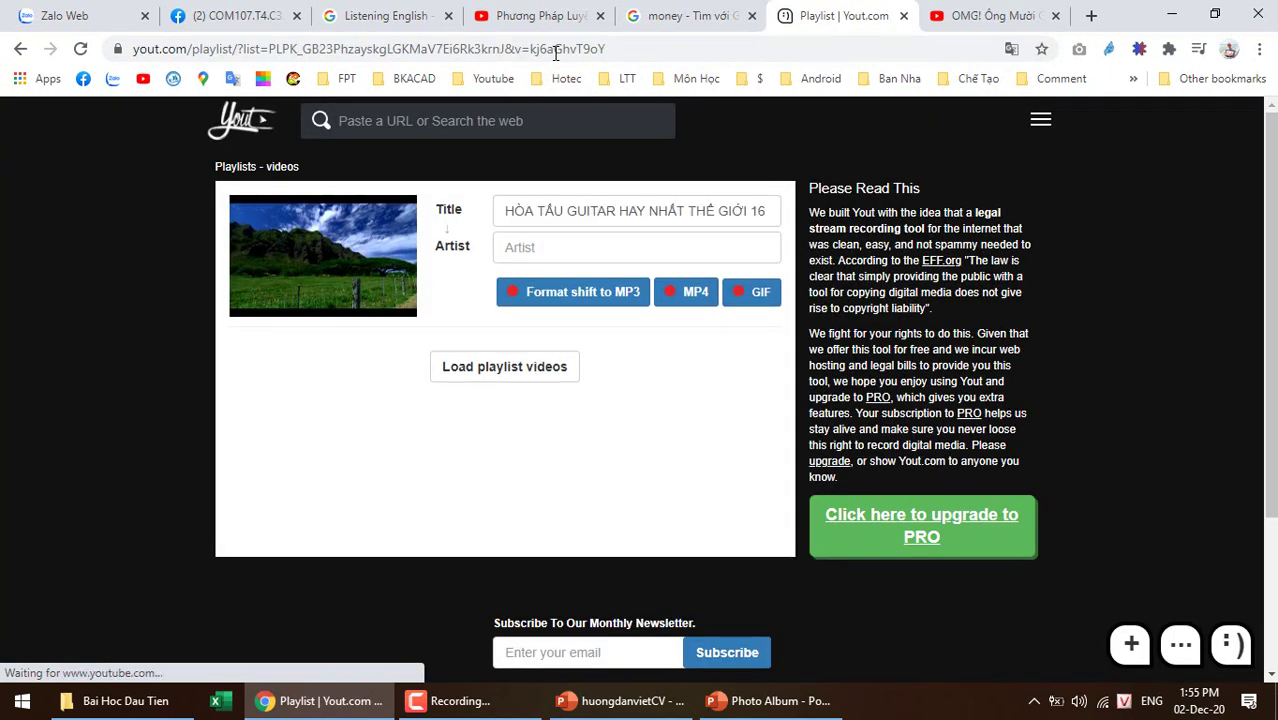
pyautogui.click(557, 302)
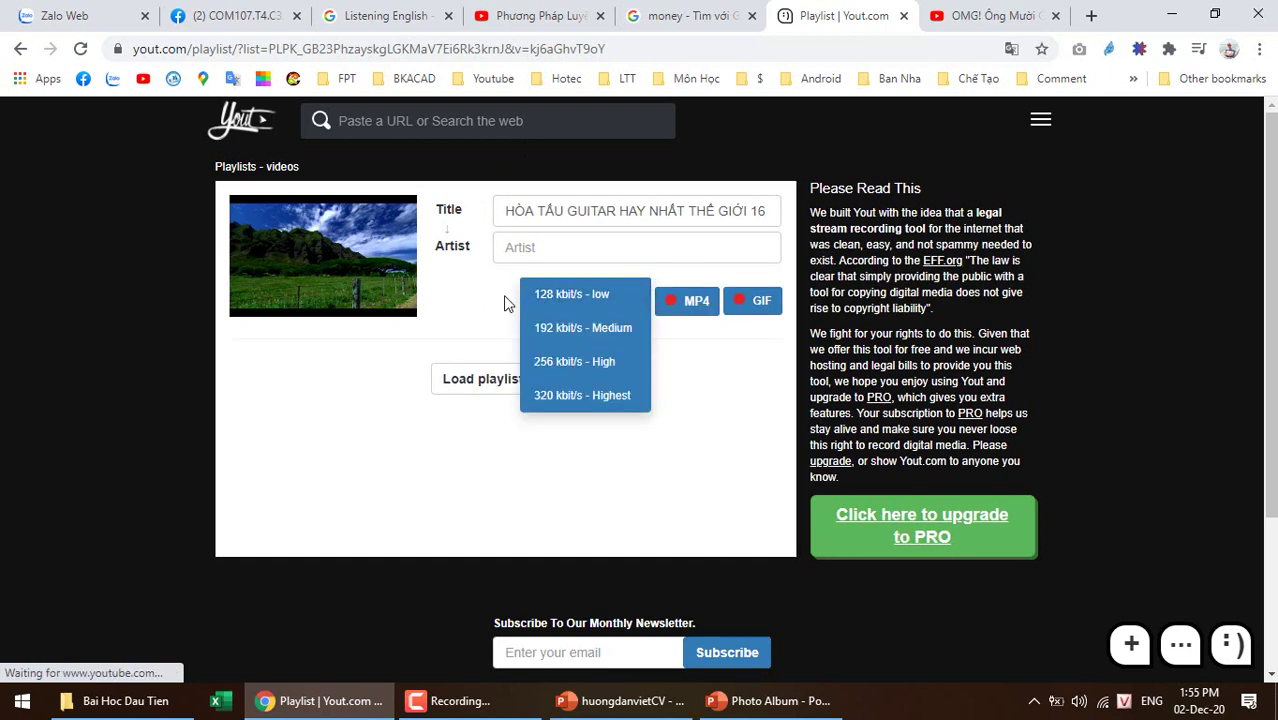
pyautogui.click(494, 303)
pyautogui.click(522, 302)
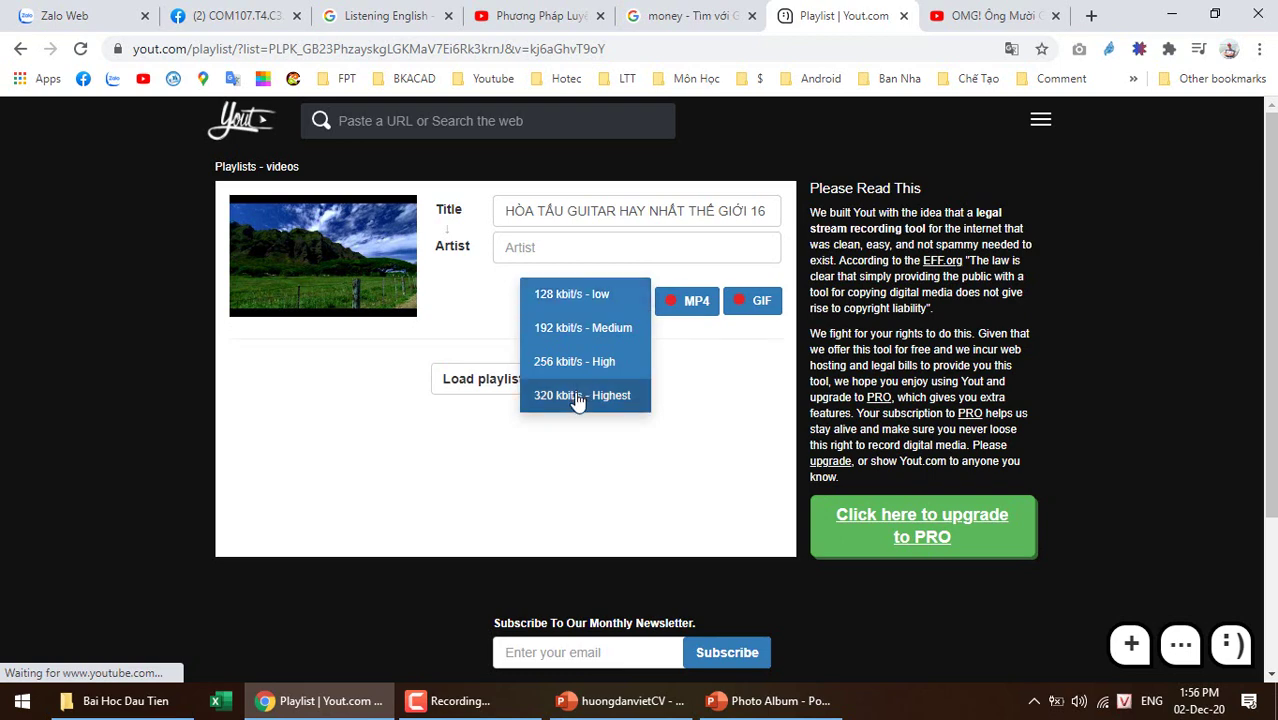
pyautogui.click(575, 300)
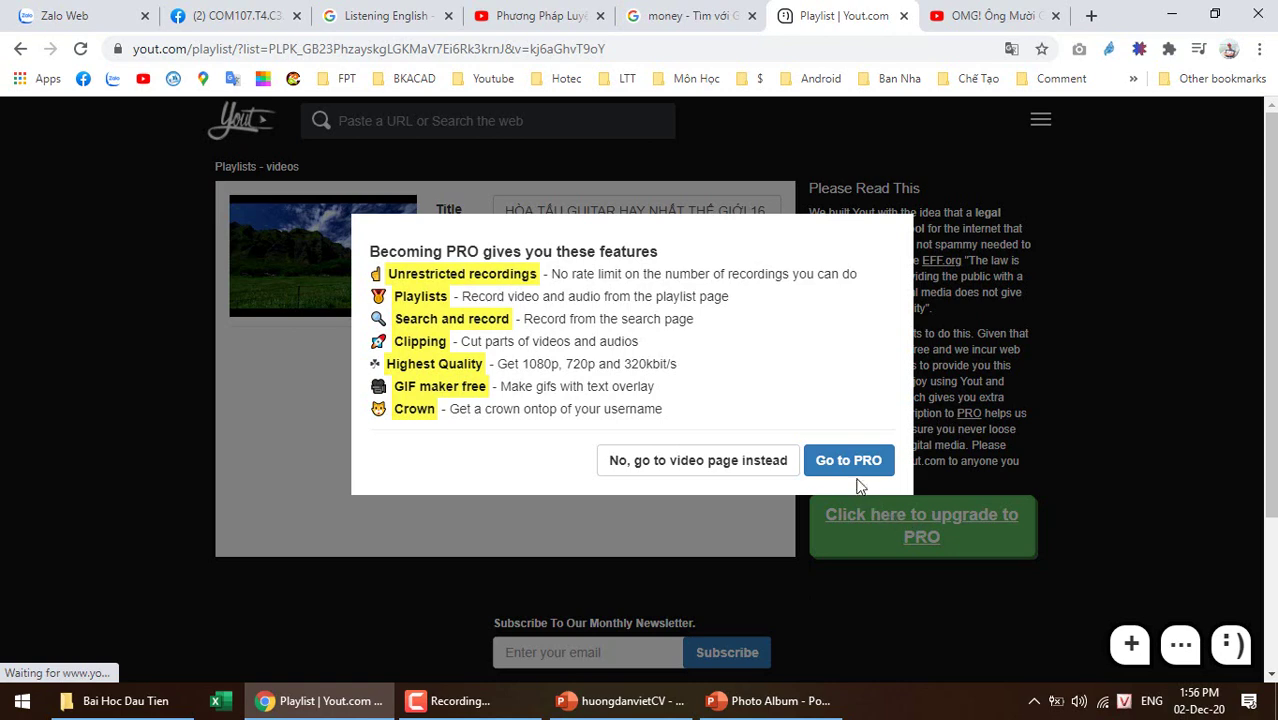
pyautogui.click(270, 399)
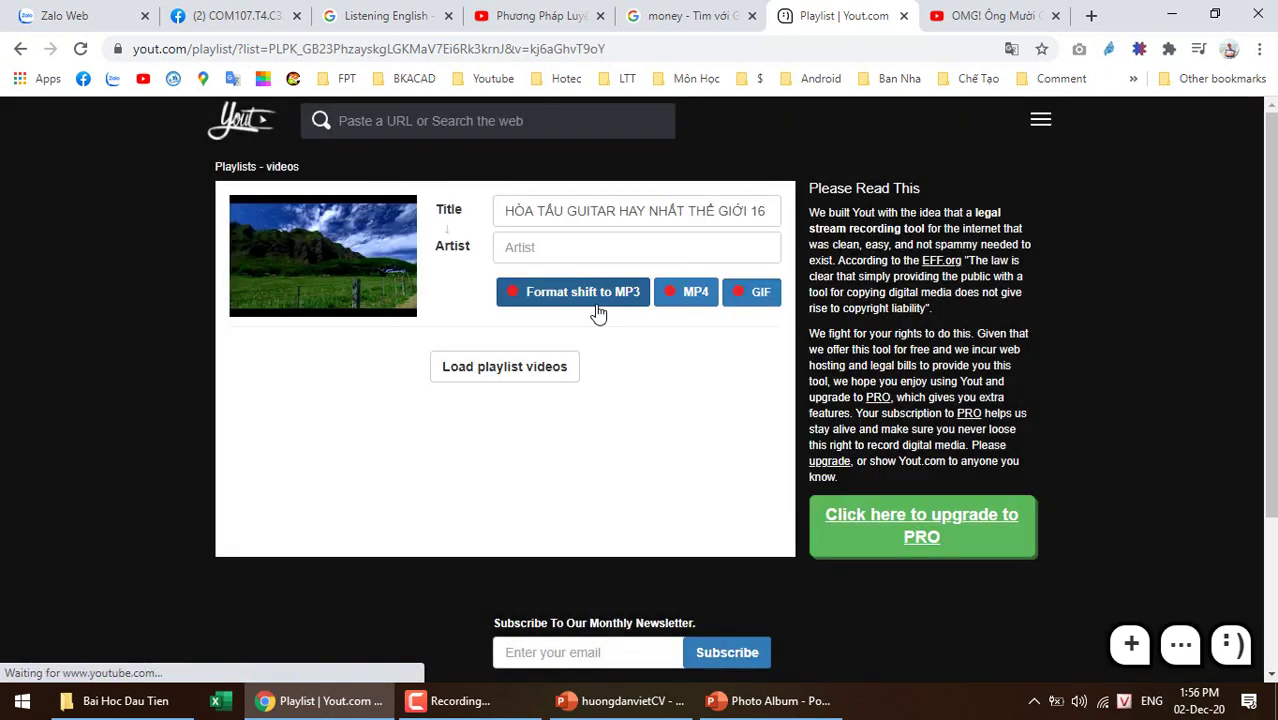
pyautogui.click(19, 49)
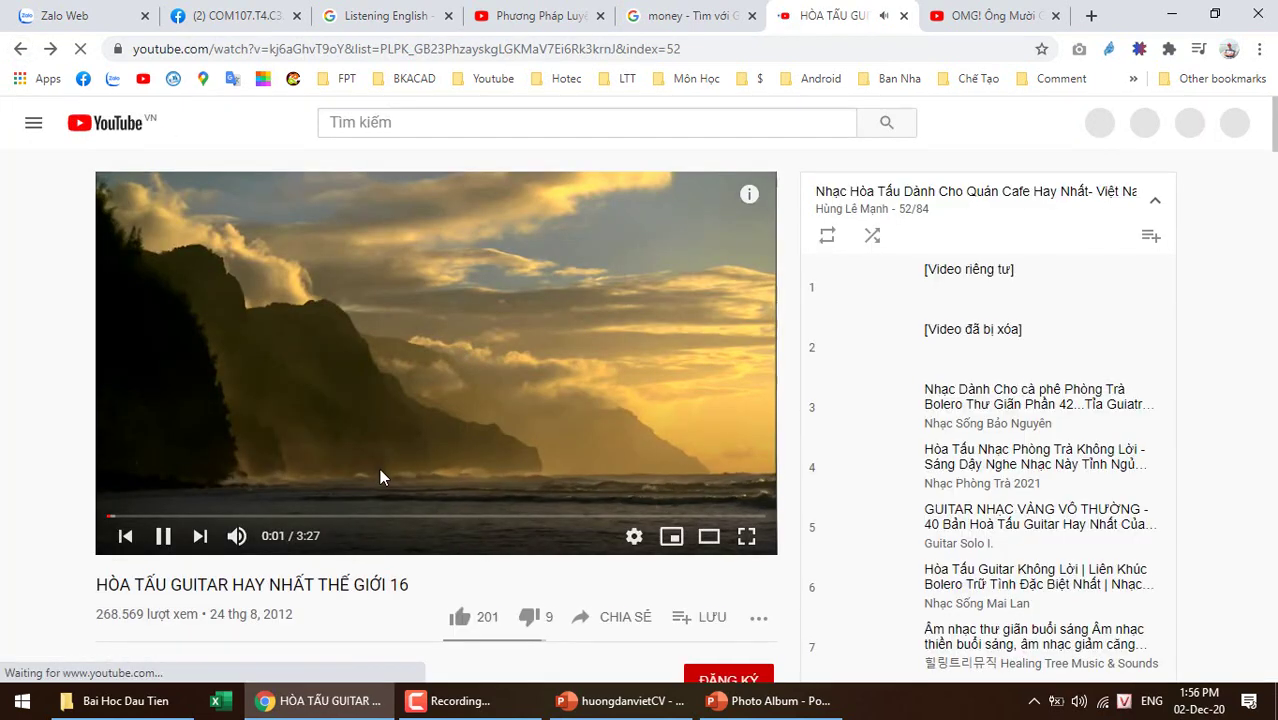
# - Pause the guitar video at 0:01, select its URL, and scroll the playlist to item 33
pyautogui.click(379, 468)
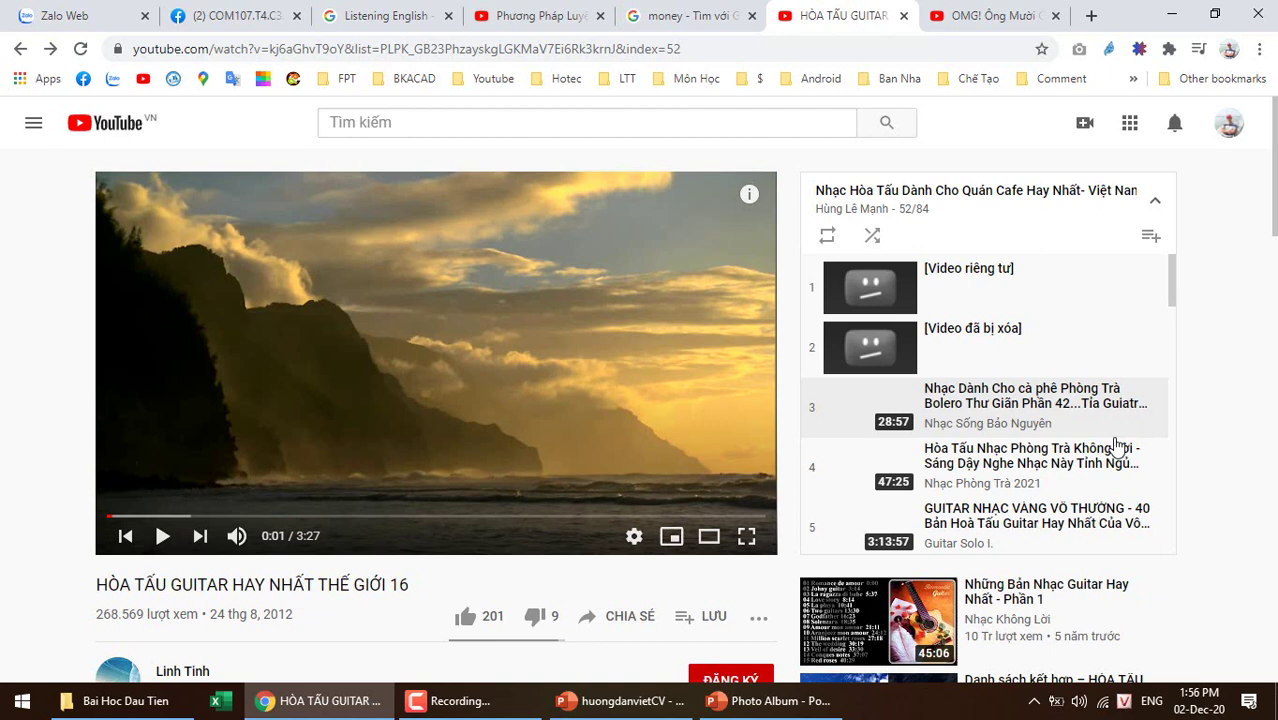
pyautogui.click(710, 50)
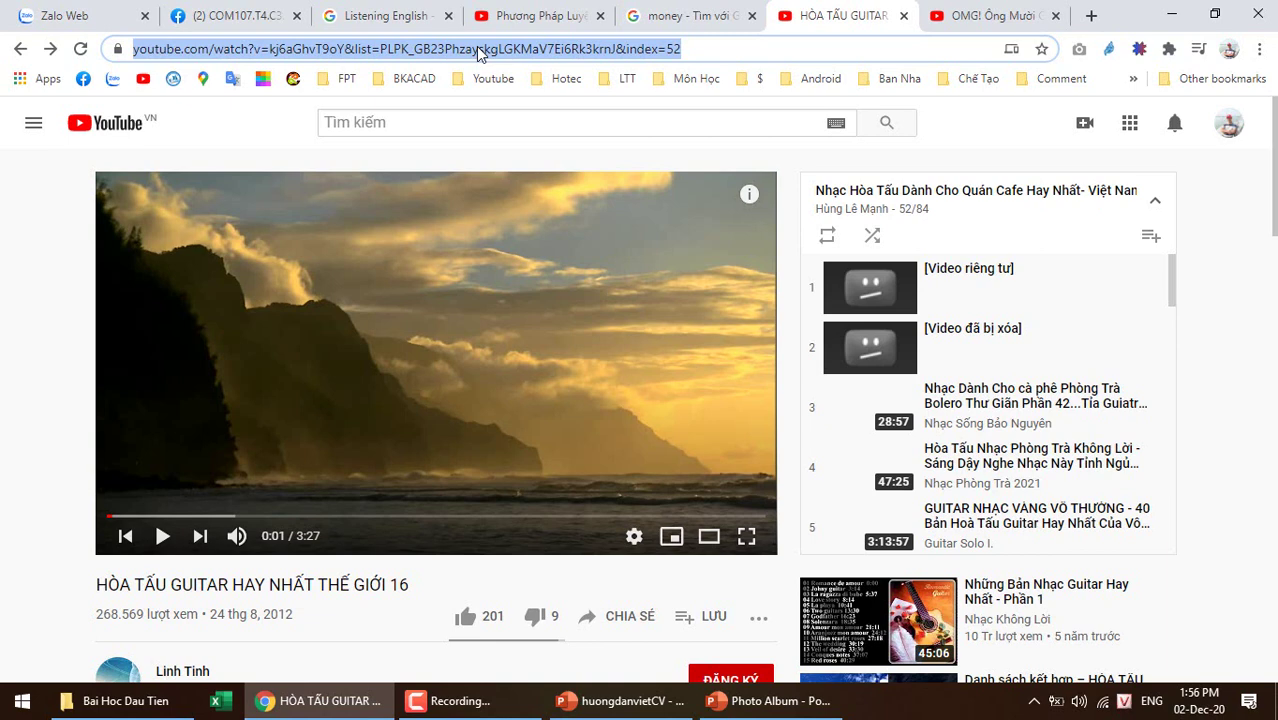
pyautogui.scroll(-1, 1038, 455)
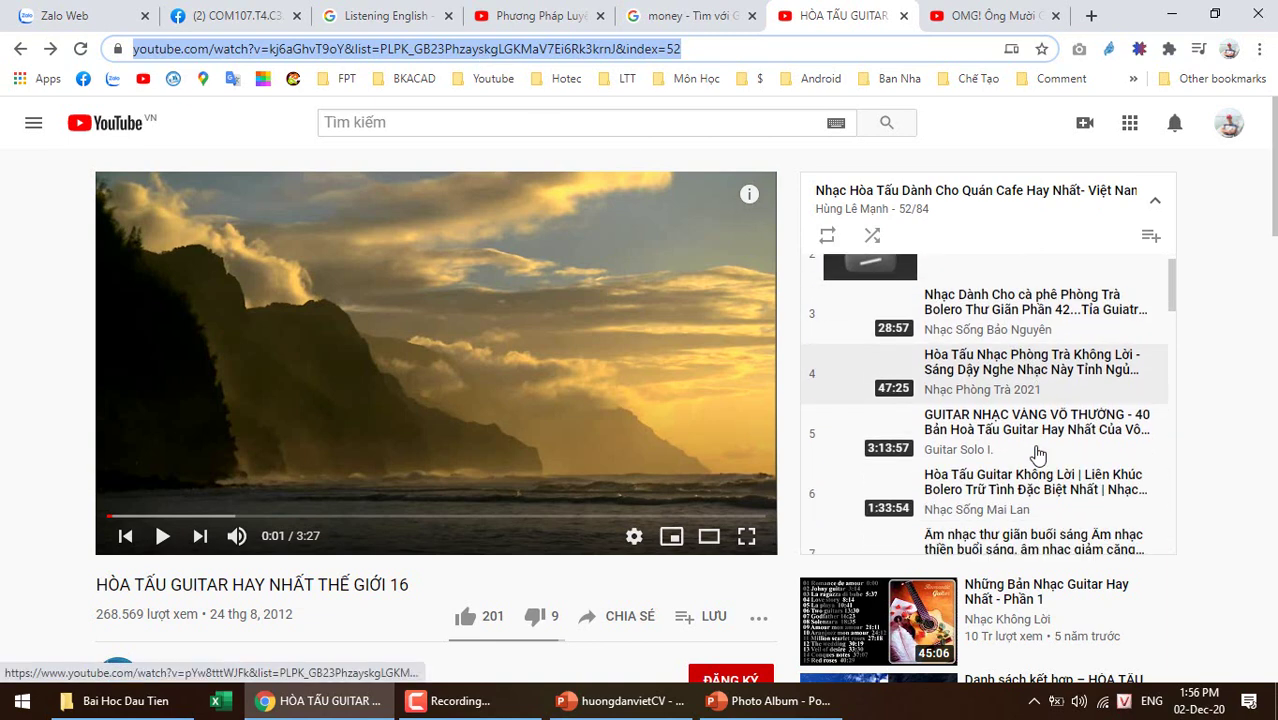
pyautogui.scroll(-1, 1038, 455)
pyautogui.scroll(-1, 1038, 455)
pyautogui.scroll(-1, 1038, 455)
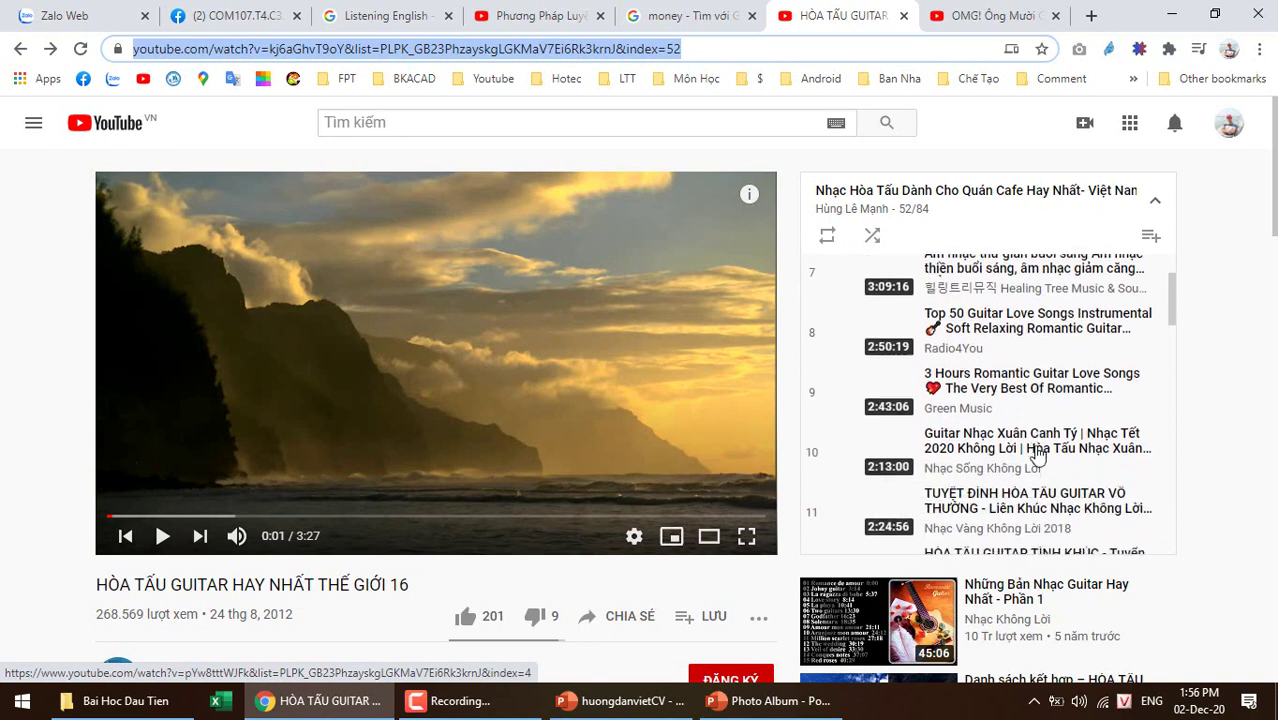
pyautogui.scroll(-2, 1038, 455)
pyautogui.scroll(-1, 1038, 455)
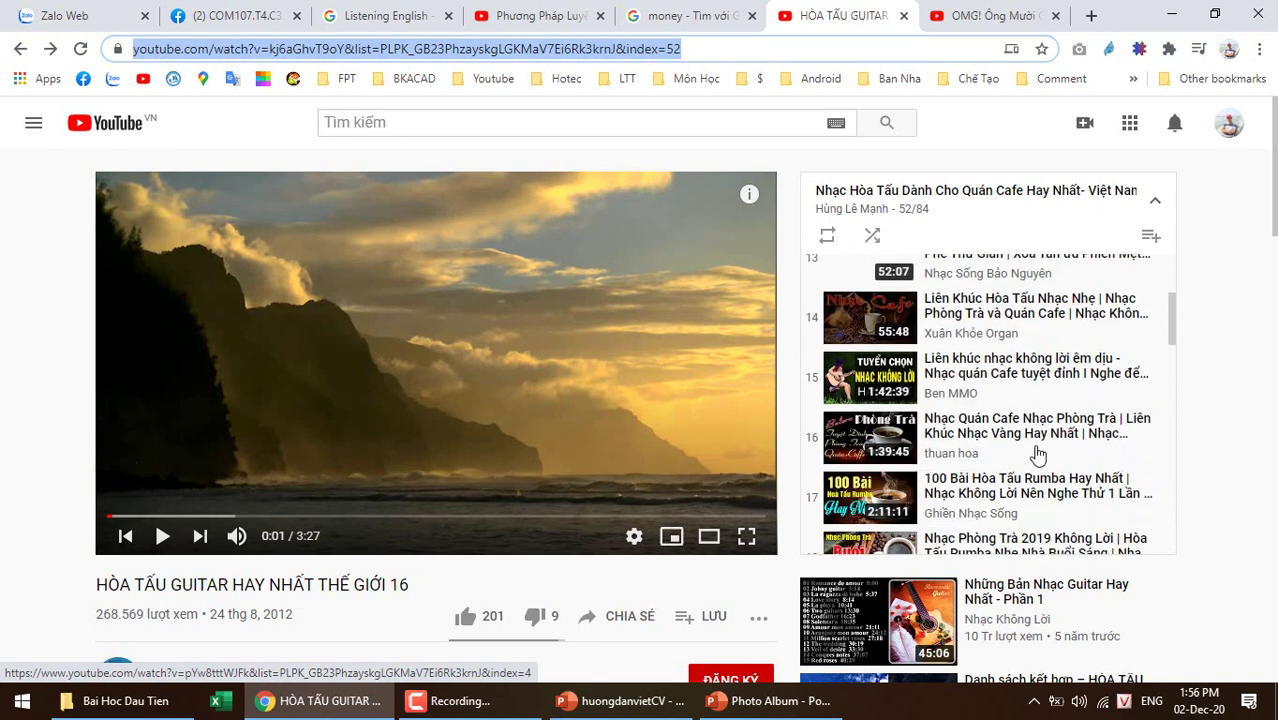
pyautogui.scroll(-1, 1038, 455)
pyautogui.scroll(-1, 1038, 455)
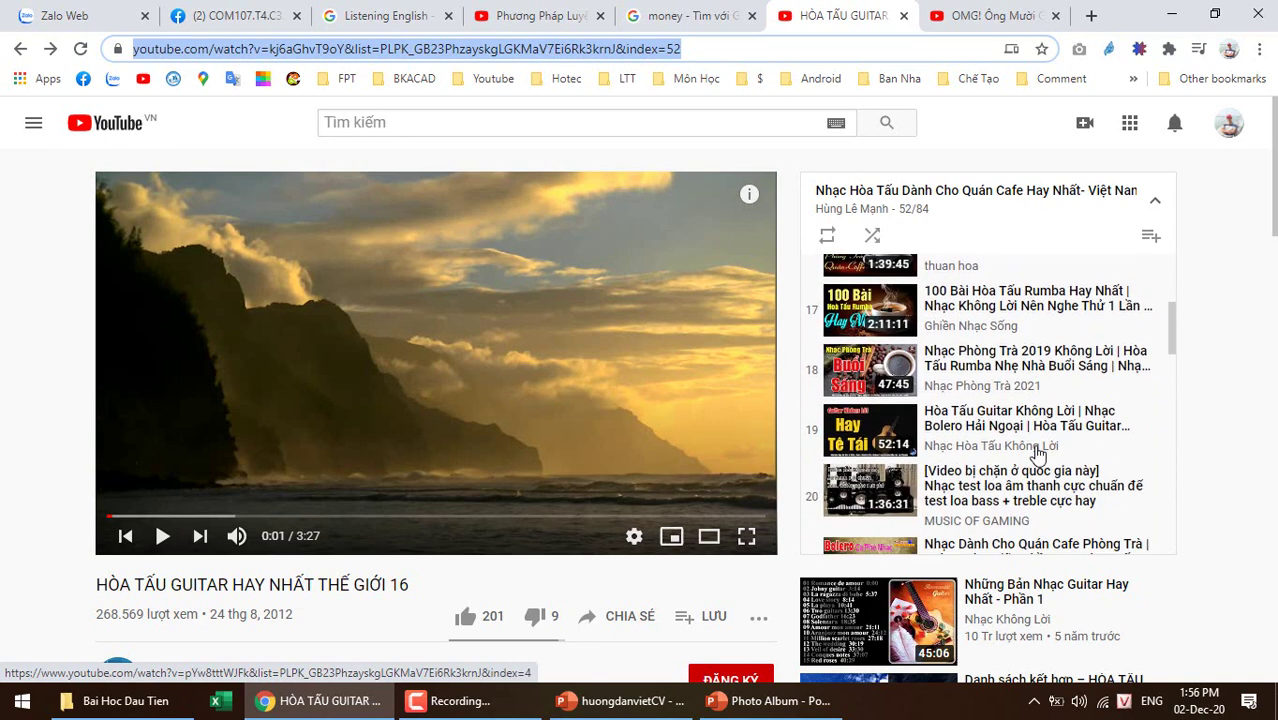
pyautogui.scroll(-1, 1038, 455)
pyautogui.scroll(-1, 1038, 455)
pyautogui.scroll(-1, 1038, 455)
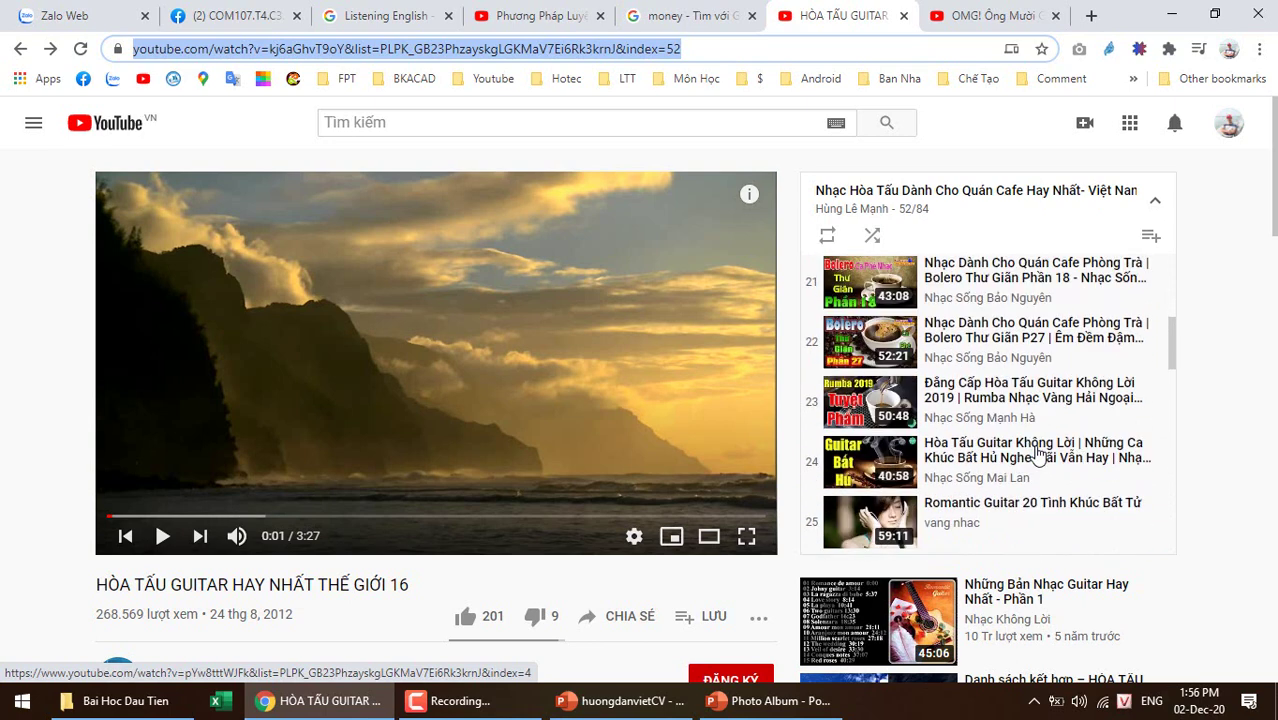
pyautogui.scroll(-2, 1038, 455)
pyautogui.scroll(-2, 1038, 455)
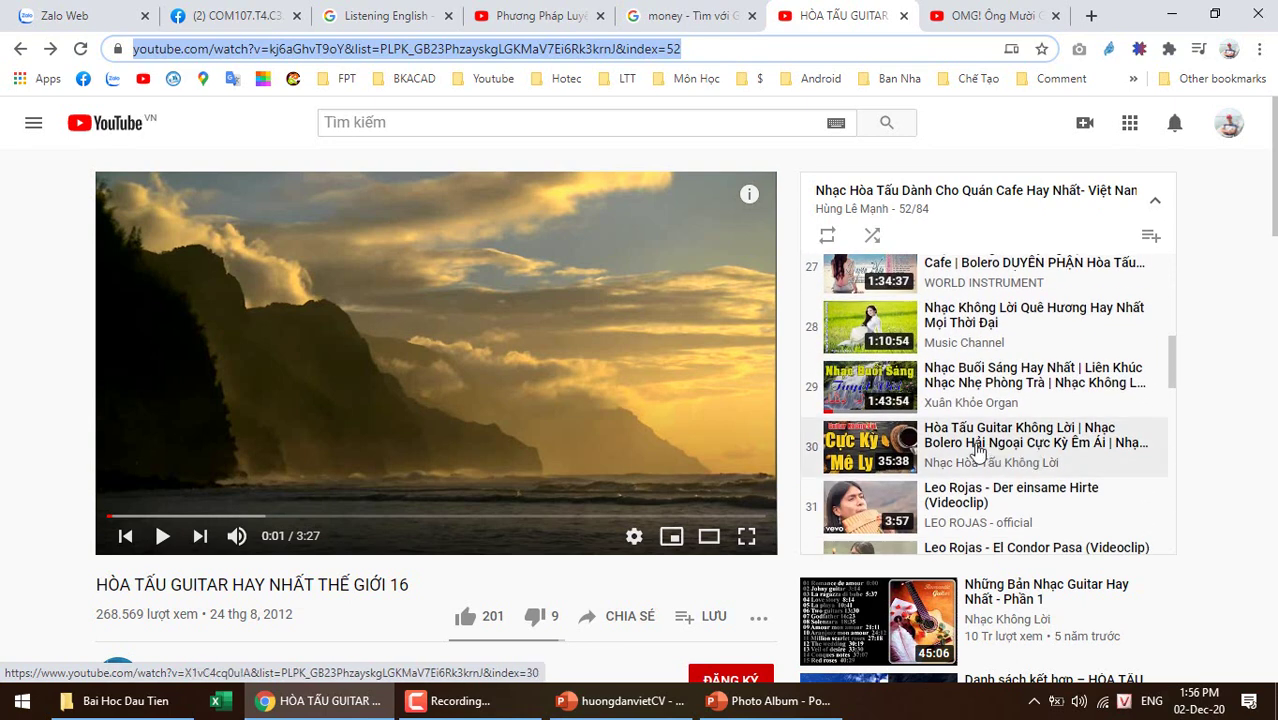
pyautogui.scroll(-1, 1032, 516)
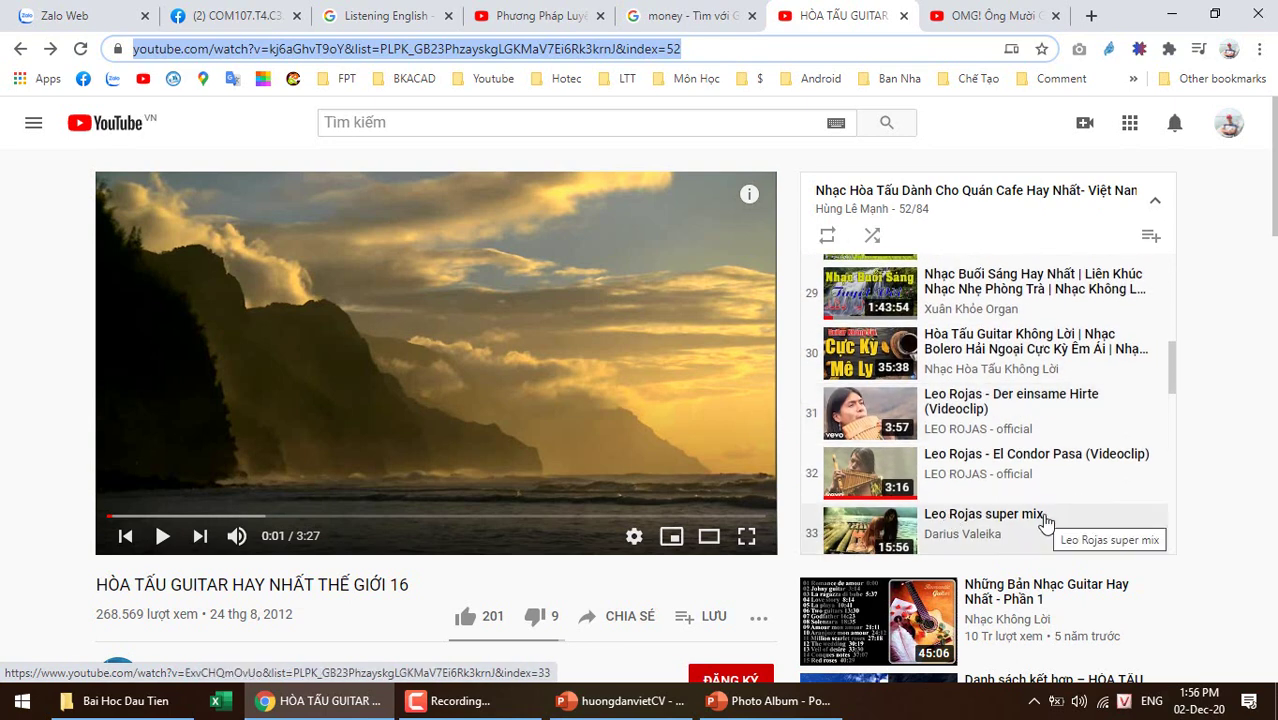
pyautogui.scroll(-1, 1045, 522)
pyautogui.scroll(-1, 1045, 522)
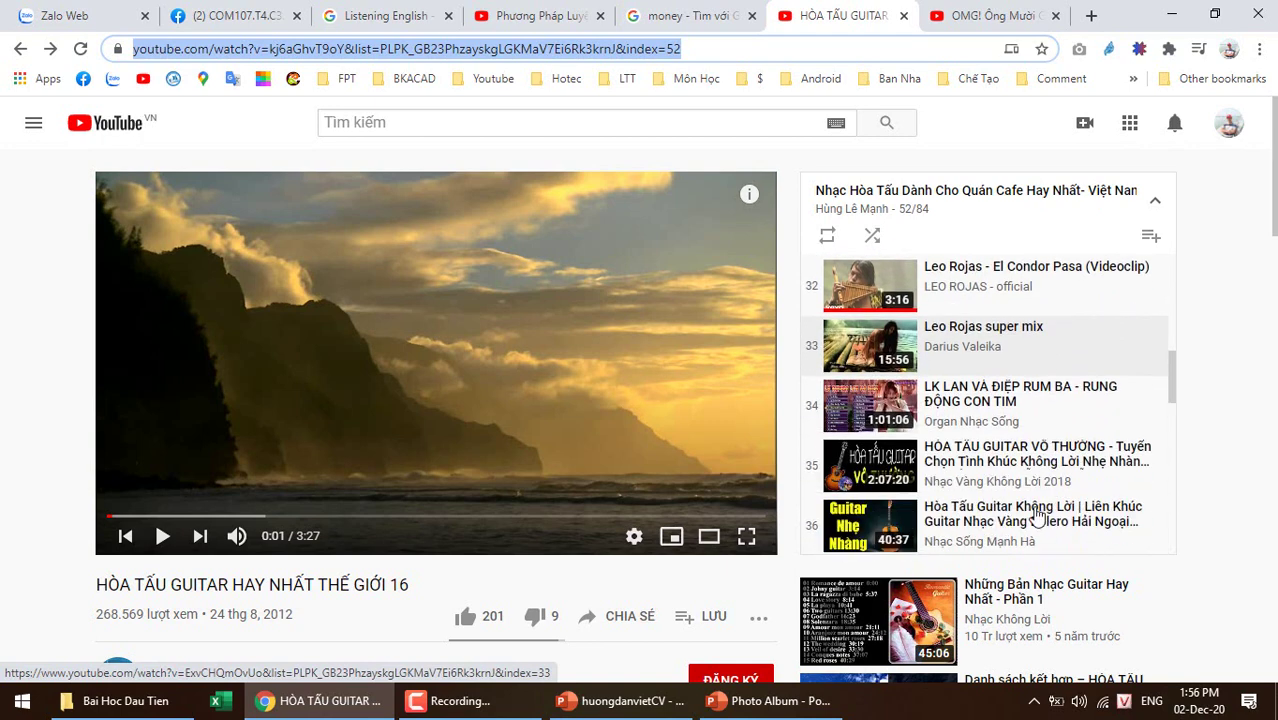
# - Play playlist item 33, Leo Rojas super mix, try a Yout.com address, then go back
pyautogui.click(865, 362)
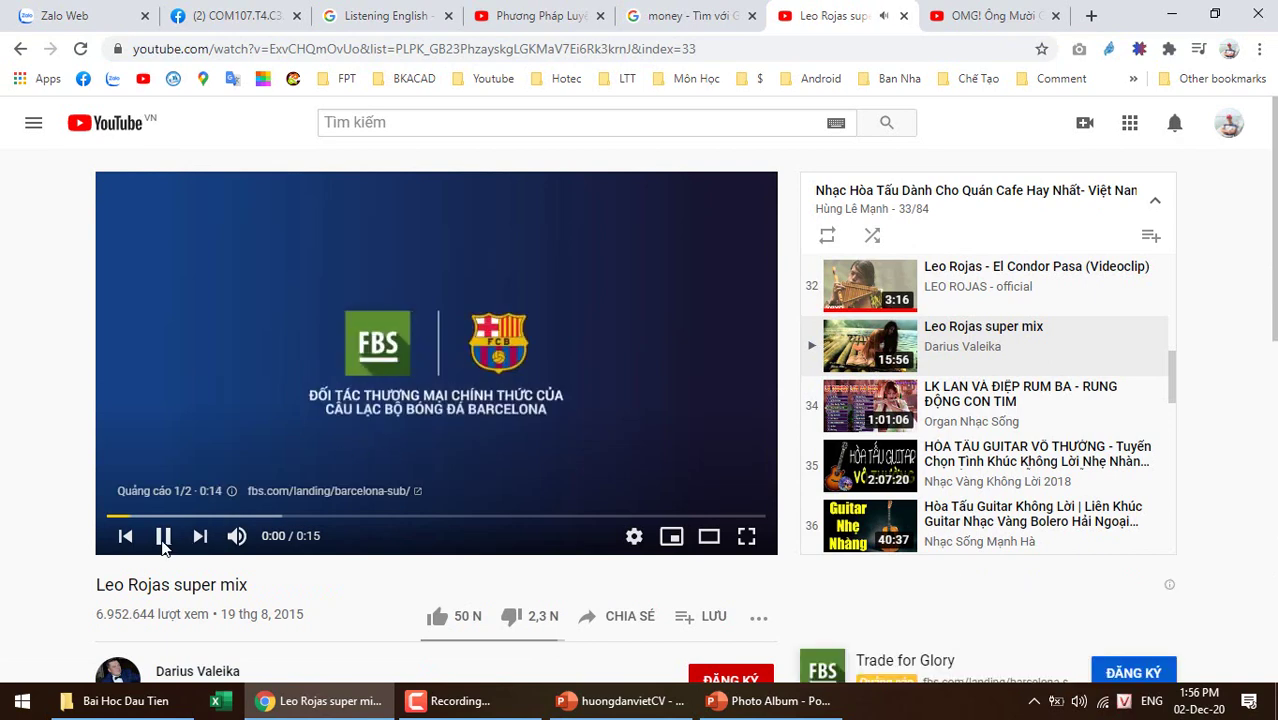
pyautogui.click(163, 545)
pyautogui.click(305, 48)
pyautogui.click(308, 48)
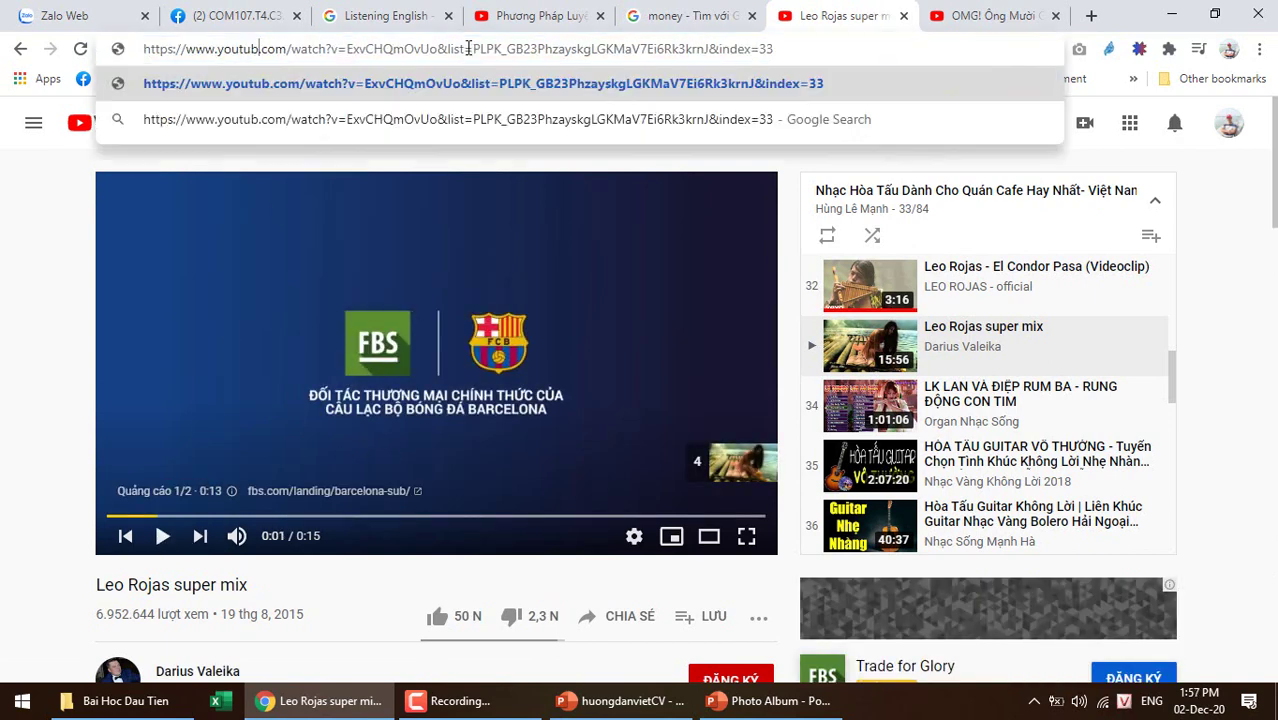
pyautogui.press('BackSpace')
pyautogui.press('BackSpace')
pyautogui.press('BackSpace')
pyautogui.press('Return')
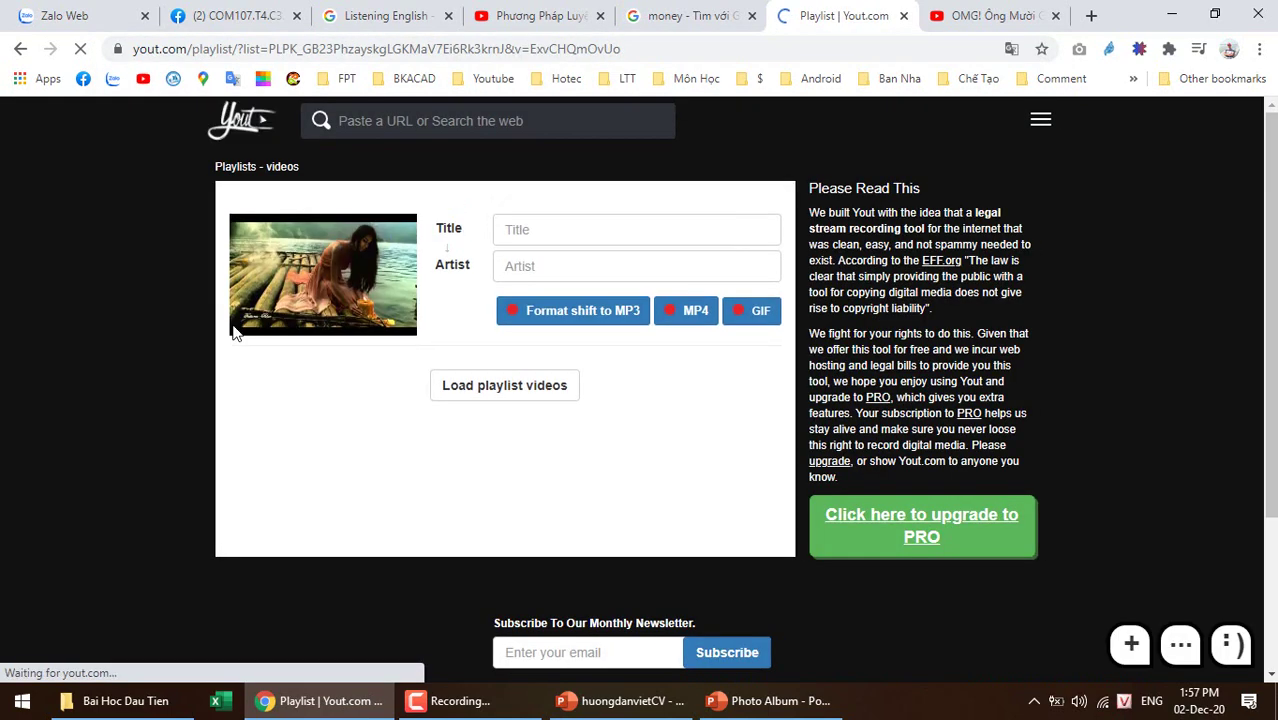
pyautogui.click(20, 49)
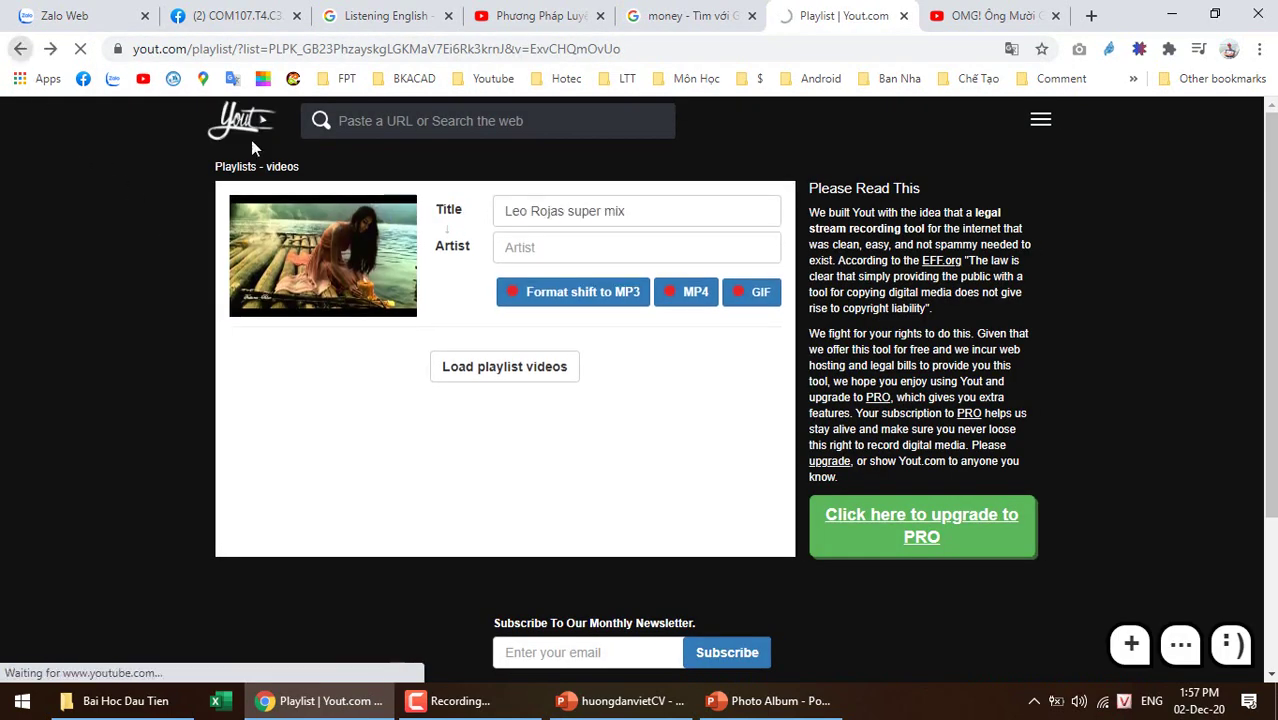
# - Insert 'ss' before 'youtube' in the URL to load the Savefrom.net download page
pyautogui.click(240, 49)
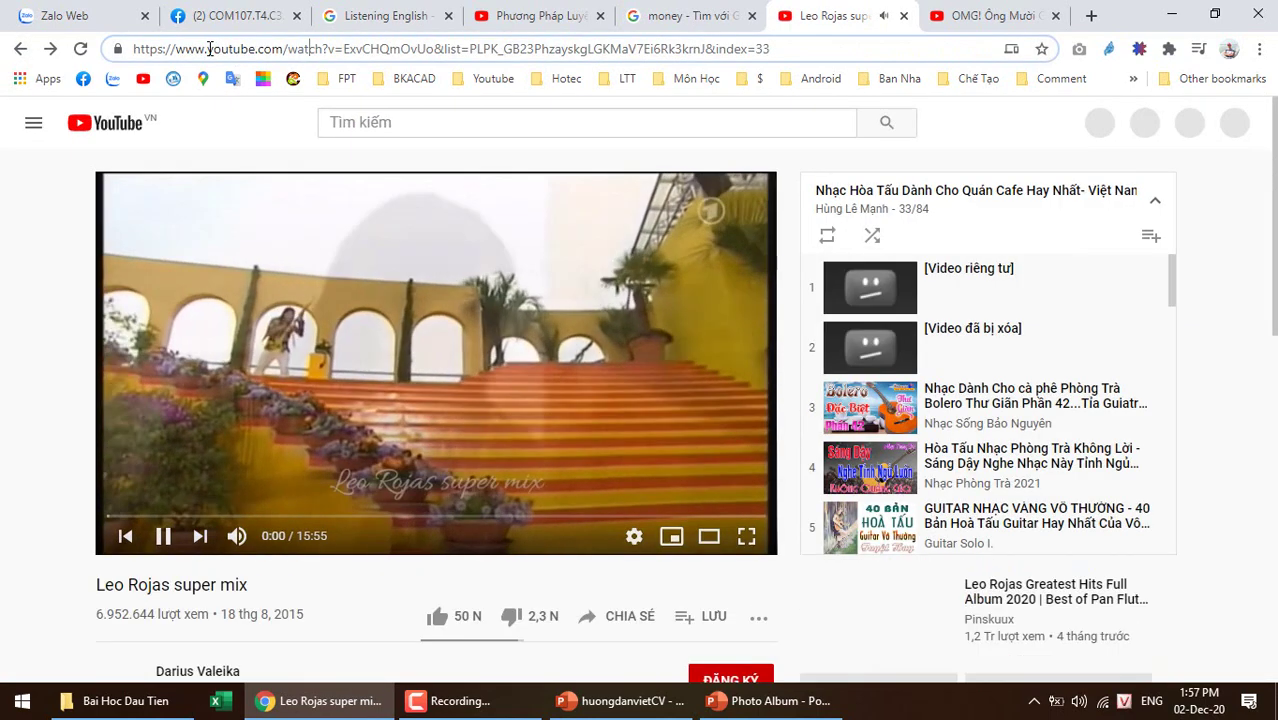
pyautogui.write('ss')
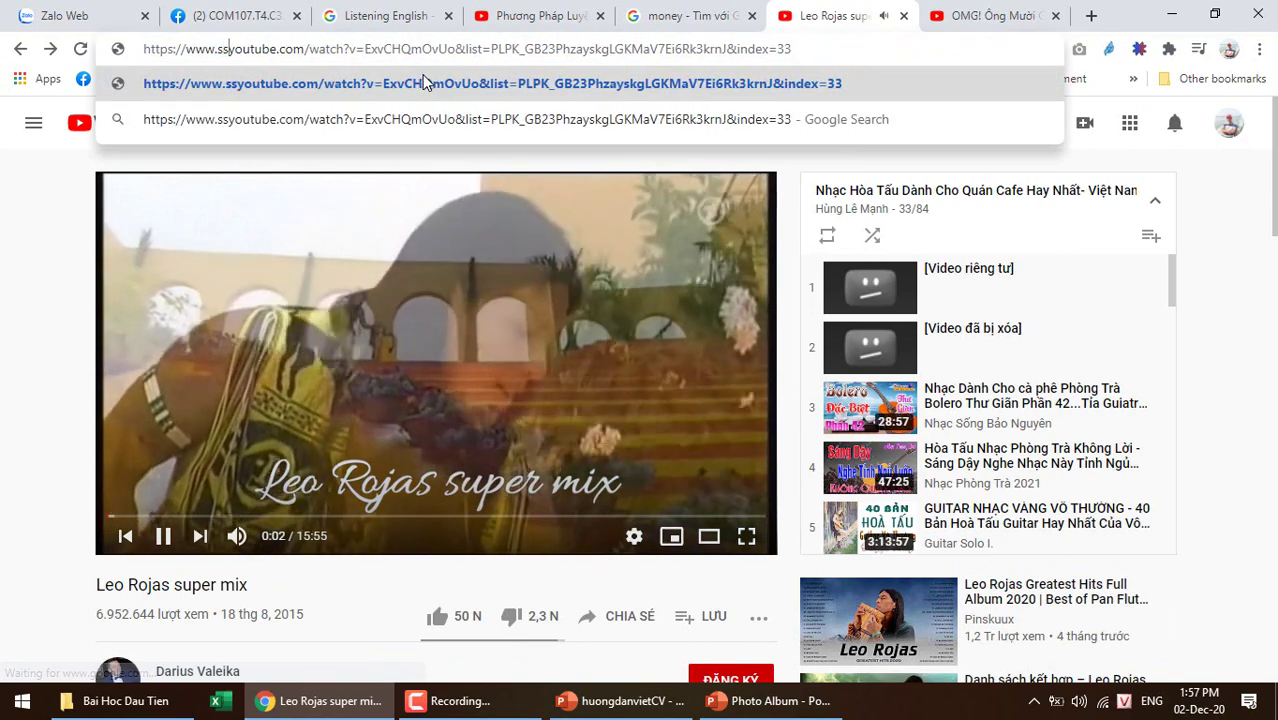
pyautogui.press('Return')
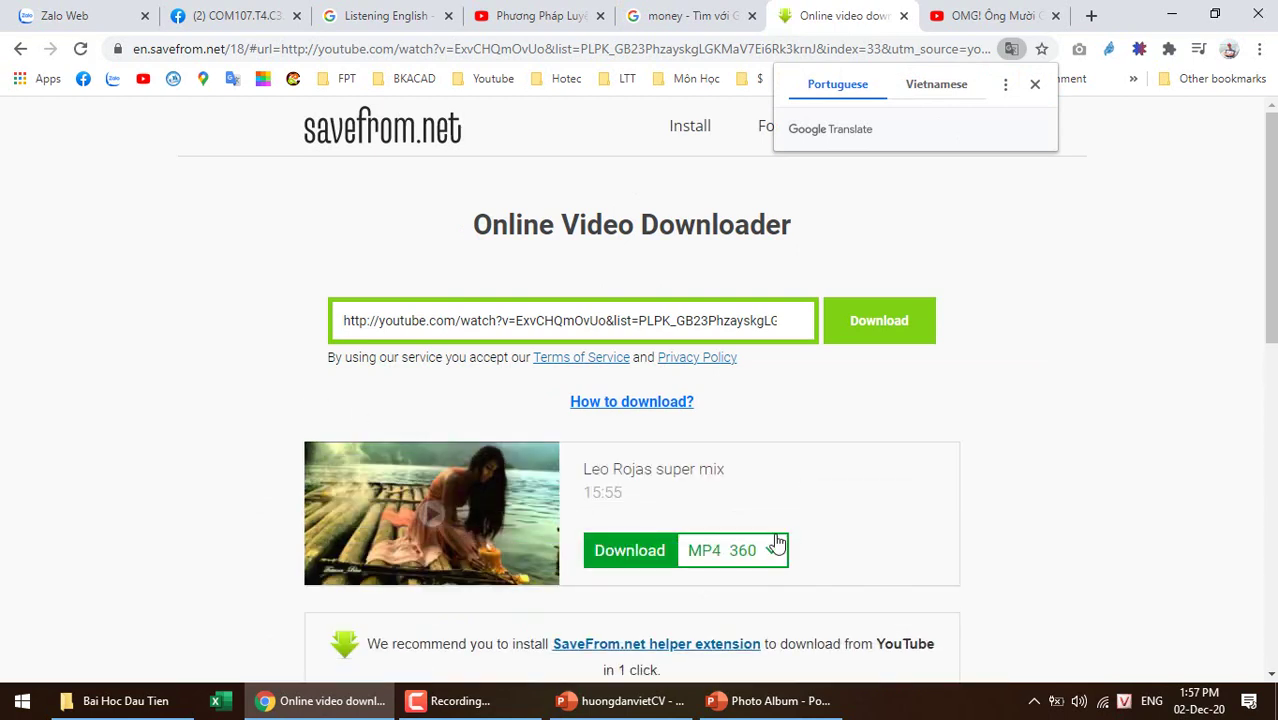
# - Review the Leo Rojas mix's download formats, keeping MP4 360, then return to YouTube
pyautogui.click(733, 582)
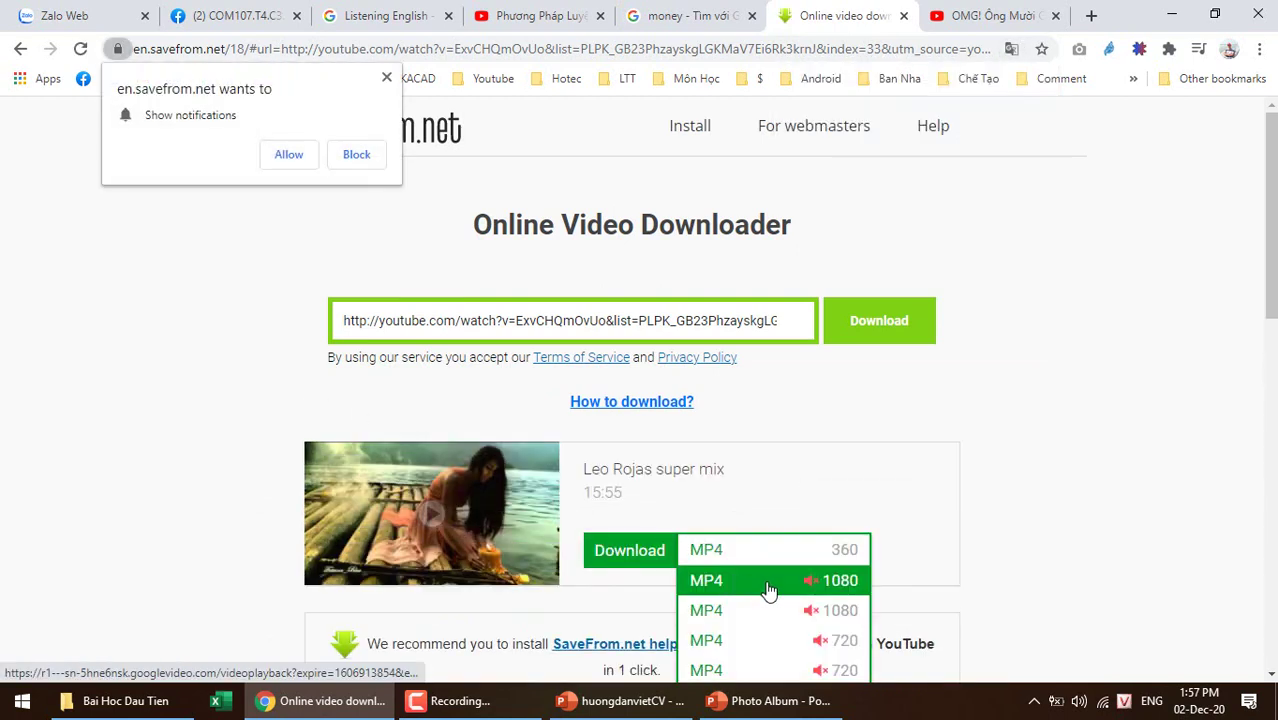
pyautogui.scroll(-1, 910, 610)
pyautogui.scroll(-2, 886, 617)
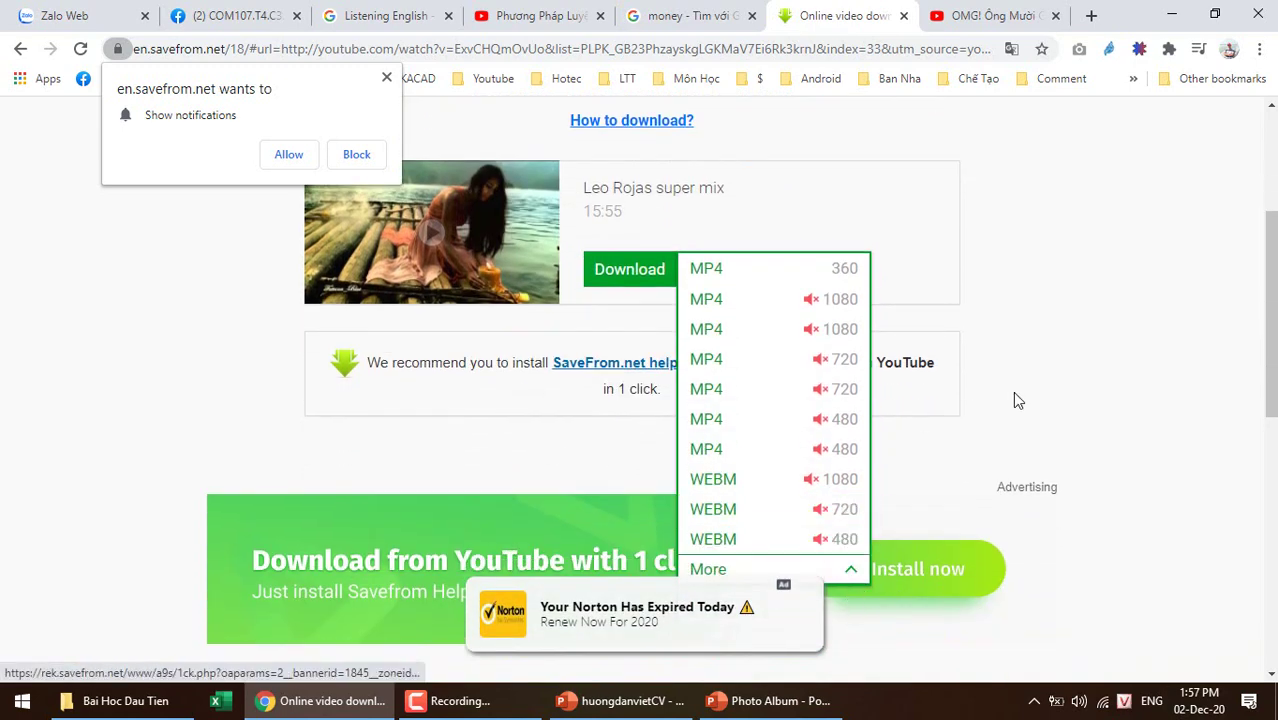
pyautogui.click(1089, 313)
pyautogui.scroll(3, 1089, 313)
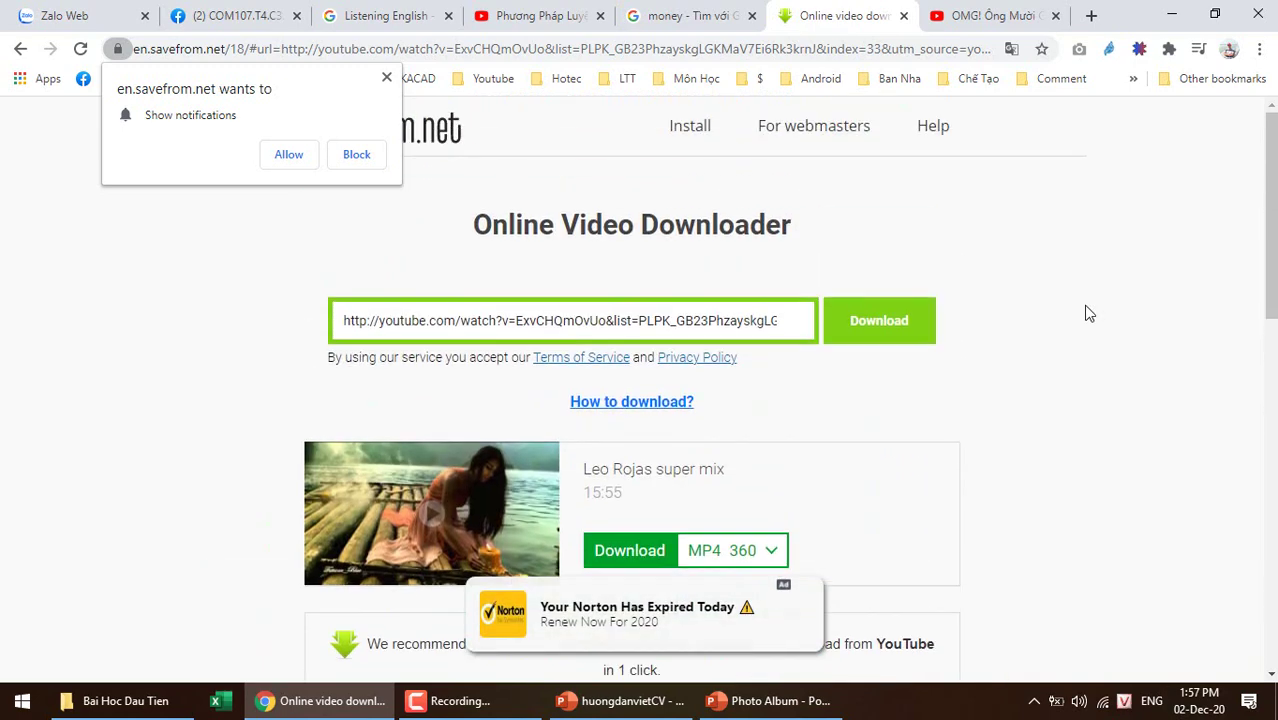
pyautogui.click(386, 77)
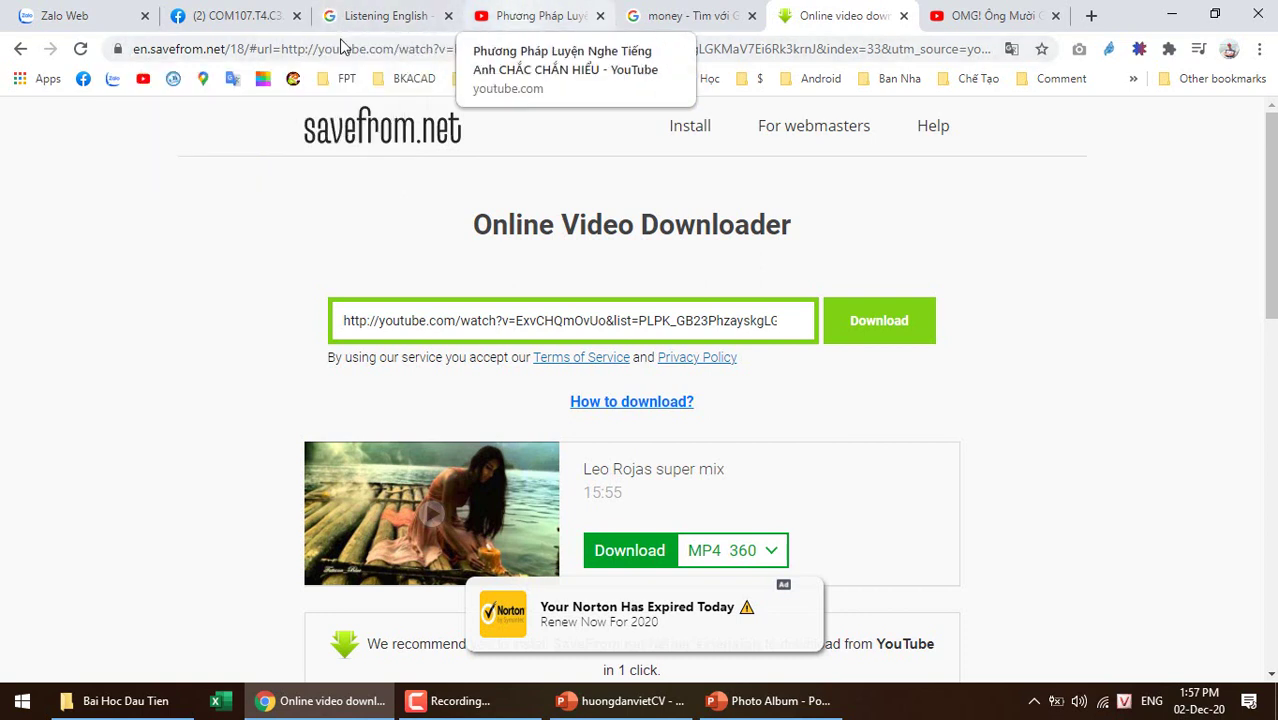
pyautogui.click(22, 55)
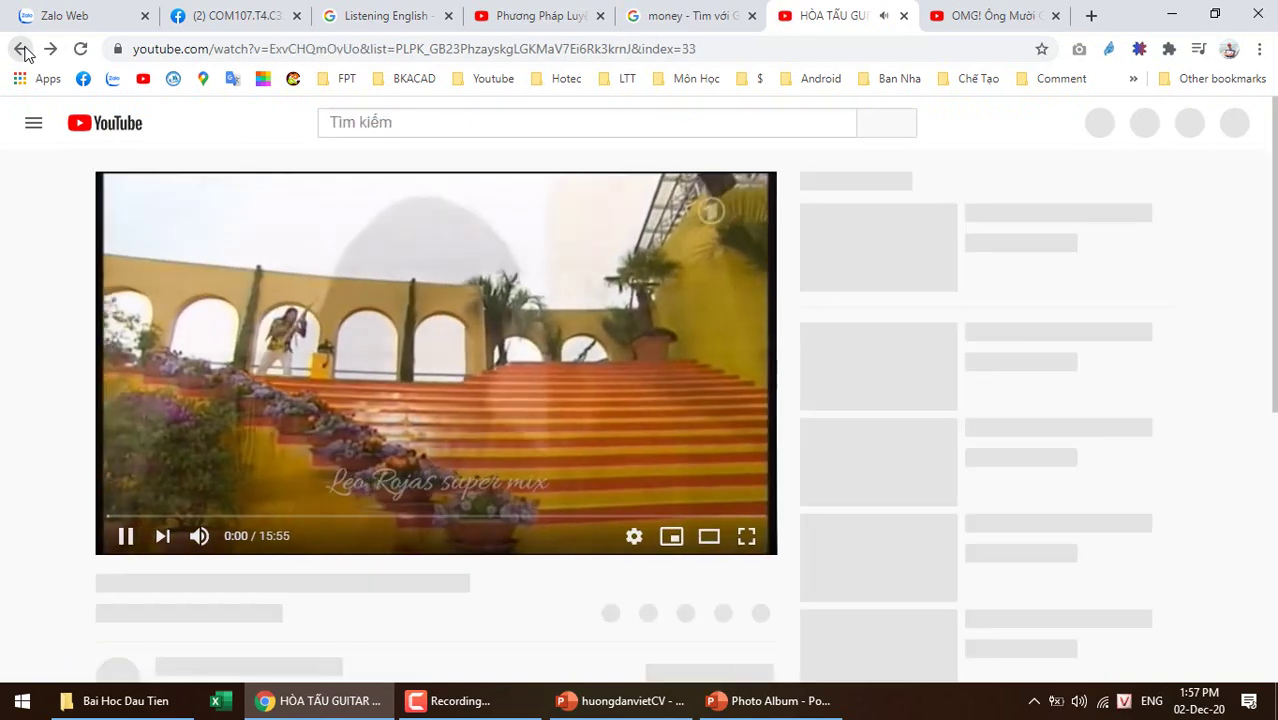
# - Go back to the Google hòa tấu results and open 2CELLOS - Perfect - Ed Sheeran
pyautogui.click(22, 50)
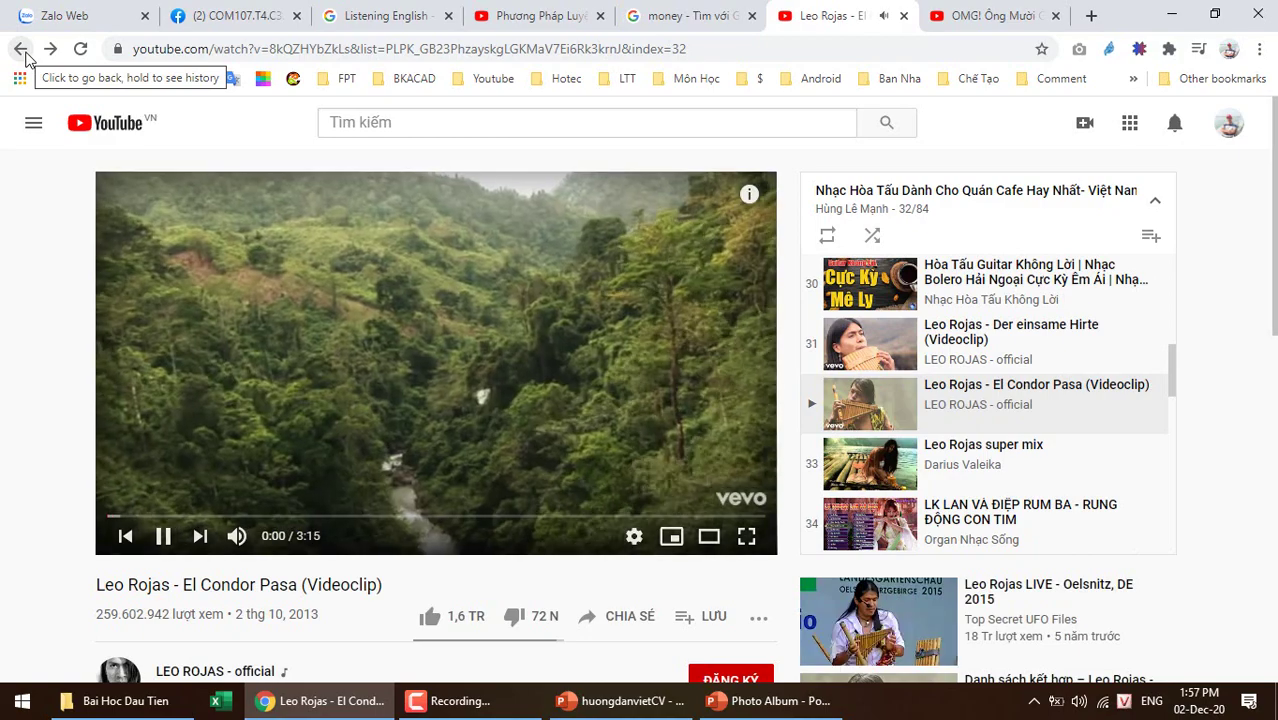
pyautogui.click(22, 50)
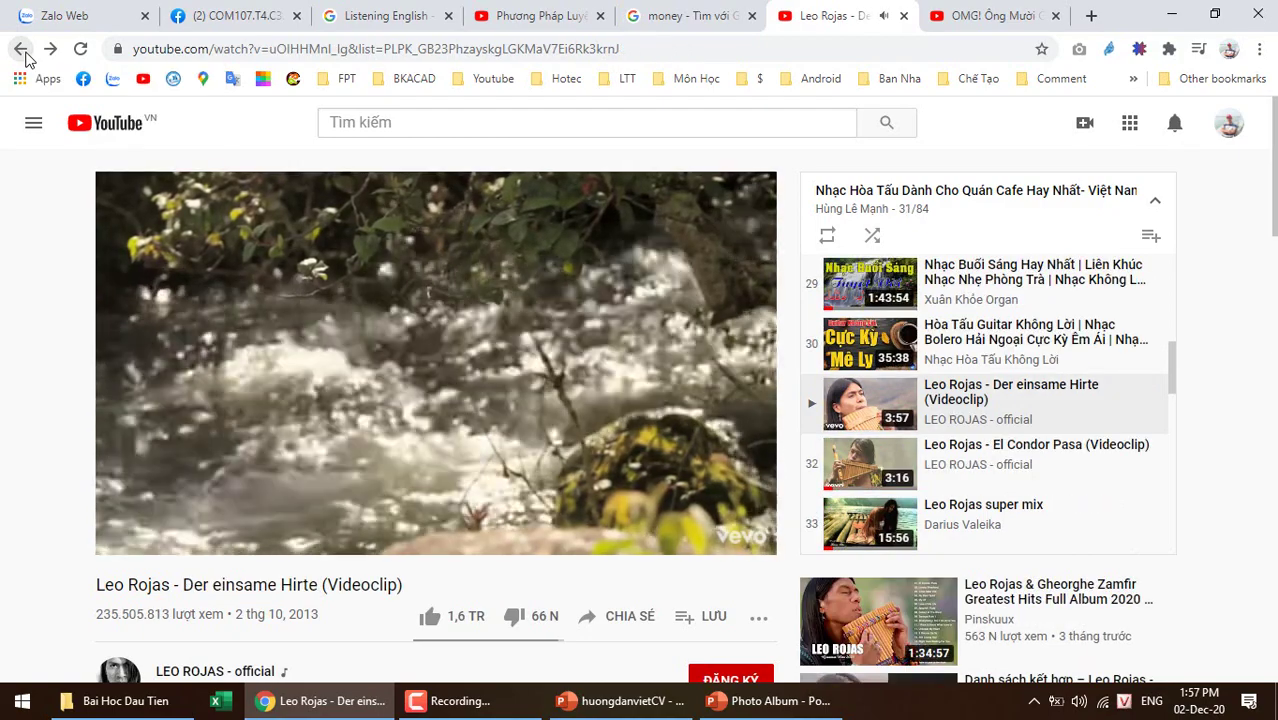
pyautogui.click(22, 50)
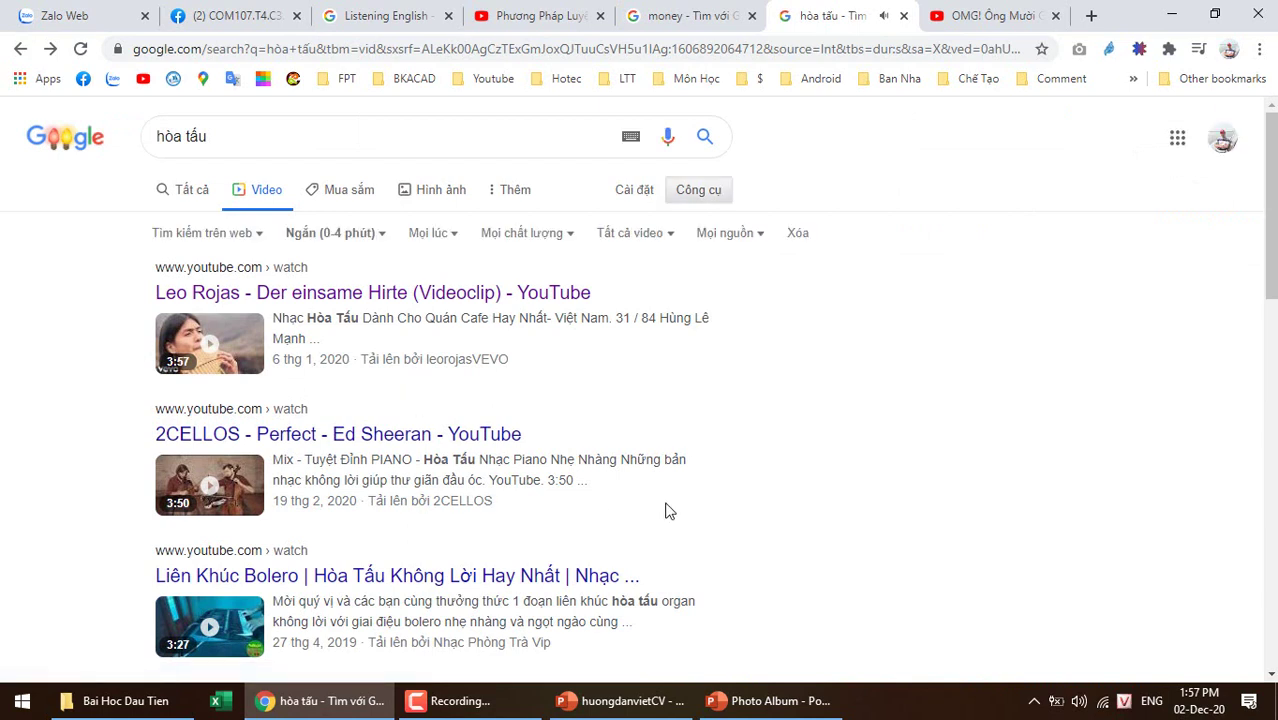
pyautogui.click(384, 438)
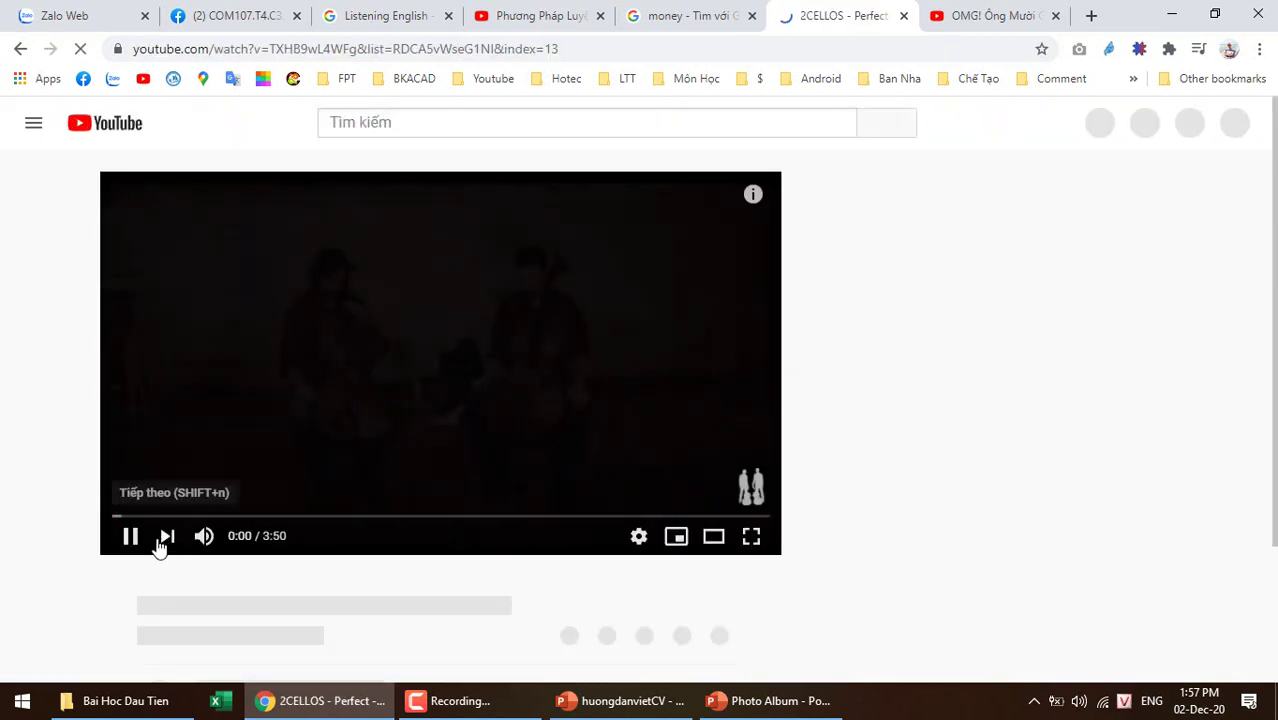
pyautogui.click(215, 48)
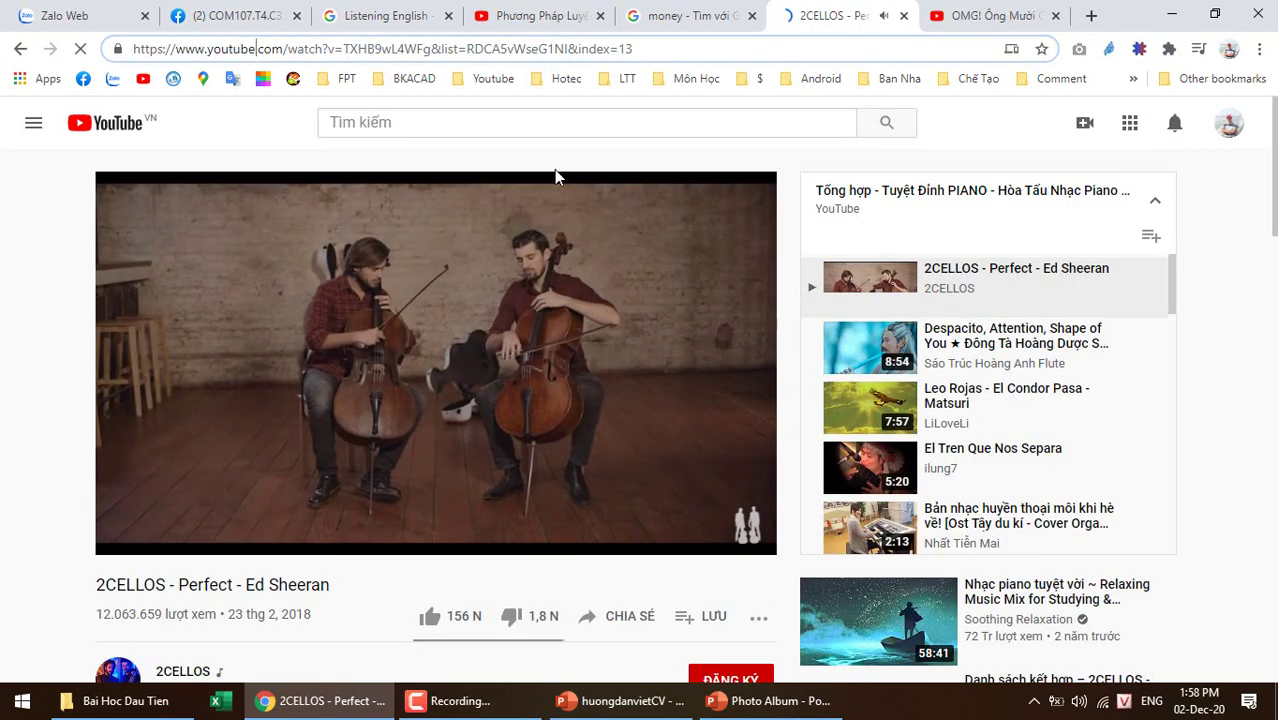
# - Rewrite the address to yout.com to load Perfect's conversion page, then close that tab
pyautogui.press('Right')
pyautogui.press('Right')
pyautogui.press('Right')
pyautogui.press('Delete')
pyautogui.press('Delete')
pyautogui.press('Delete')
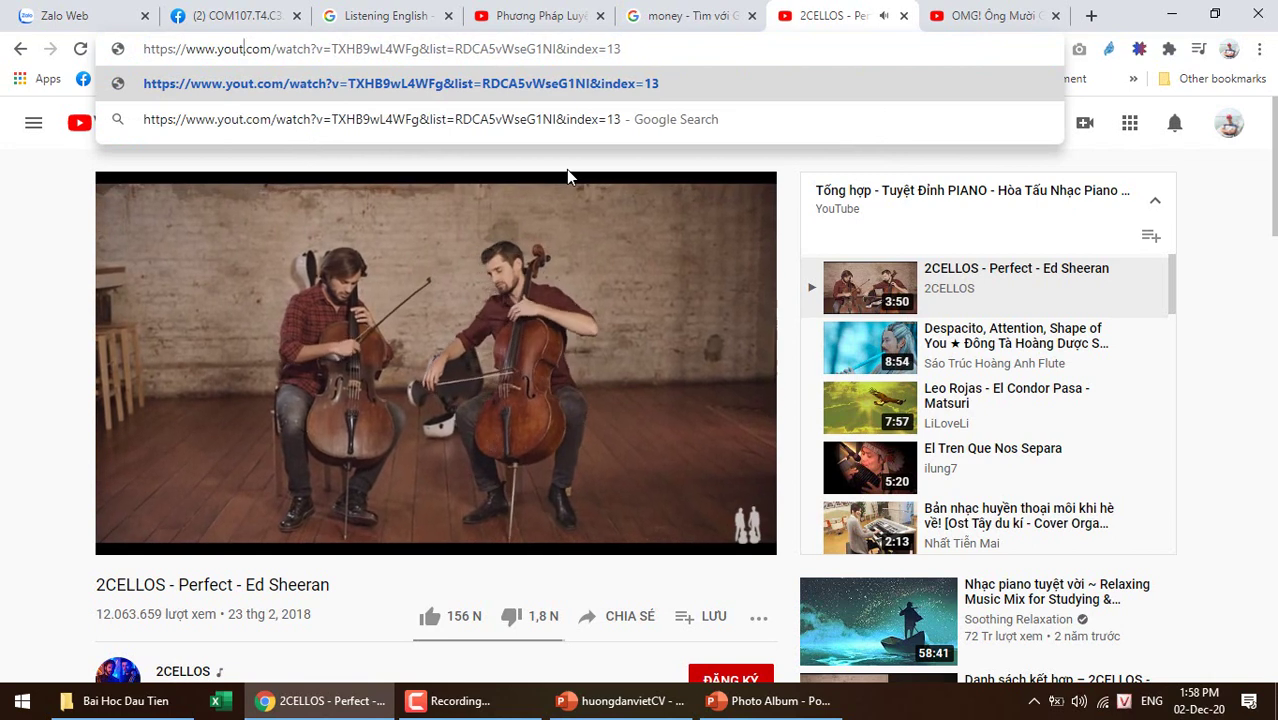
pyautogui.press('Return')
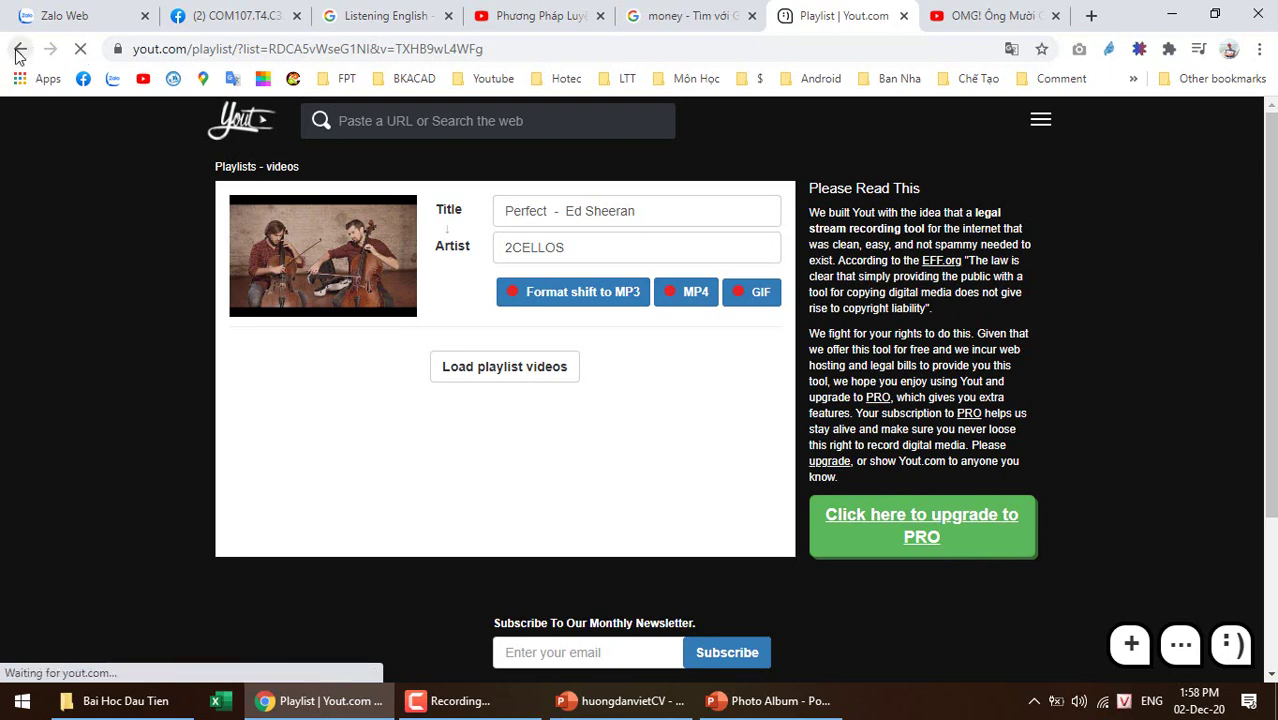
pyautogui.click(903, 16)
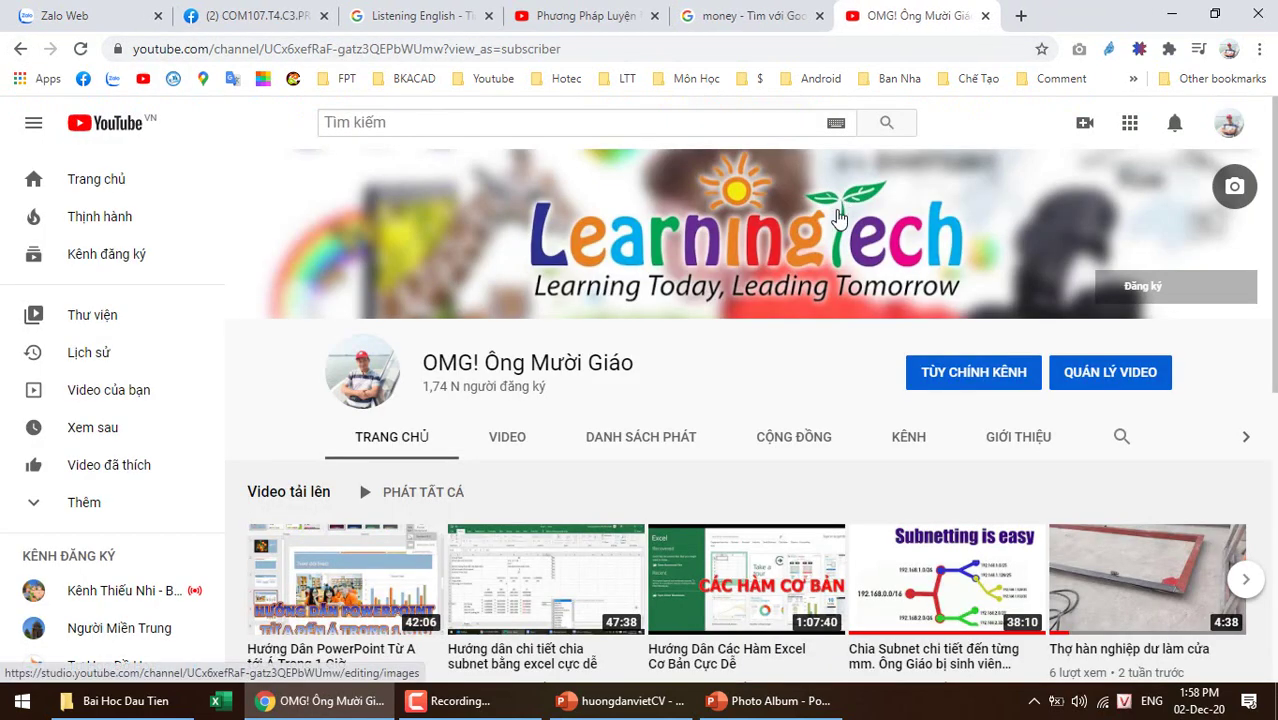
# - Set the title slide's audio clip to Play in Background
pyautogui.click(765, 703)
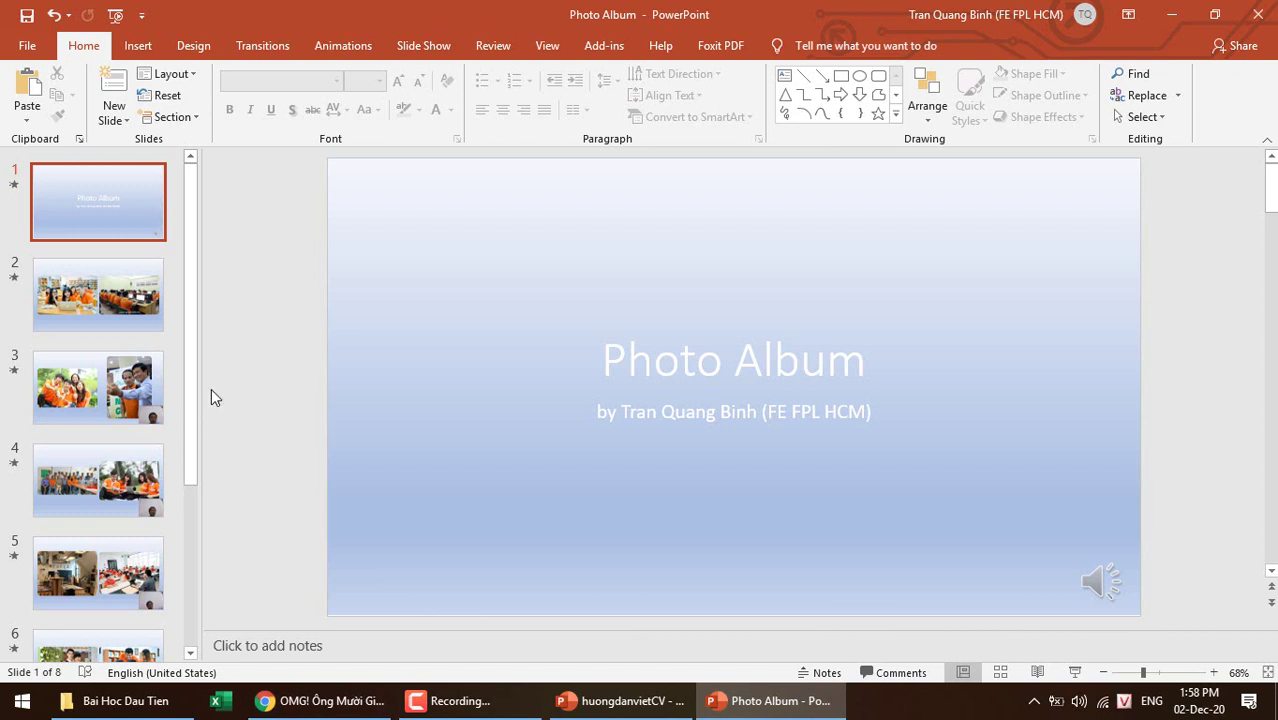
pyautogui.click(100, 232)
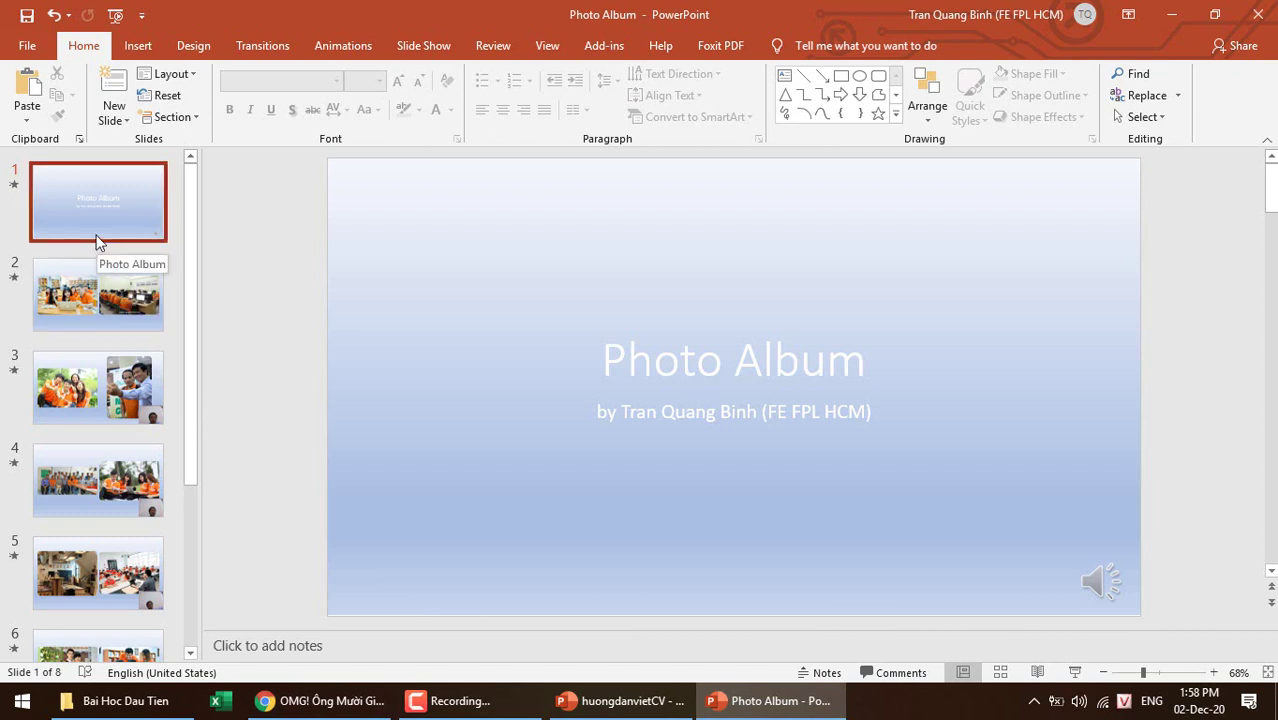
pyautogui.moveTo(1101, 581)
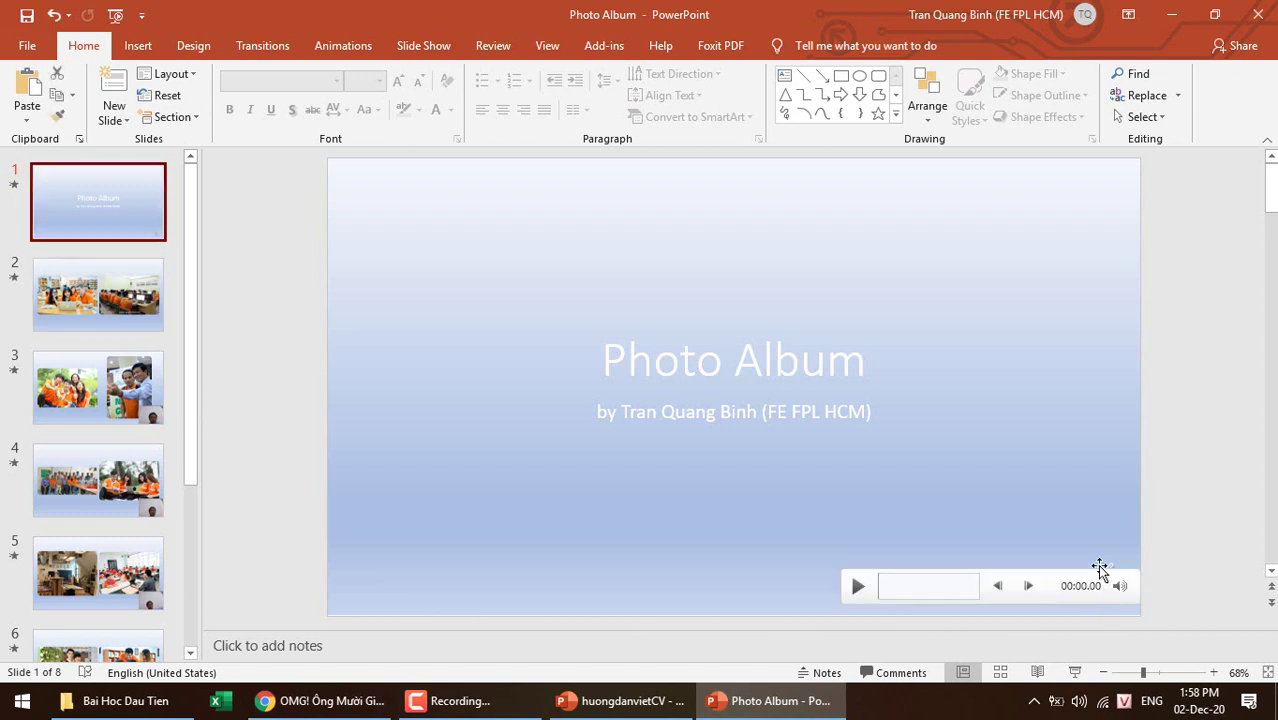
pyautogui.click(1099, 567)
pyautogui.click(853, 47)
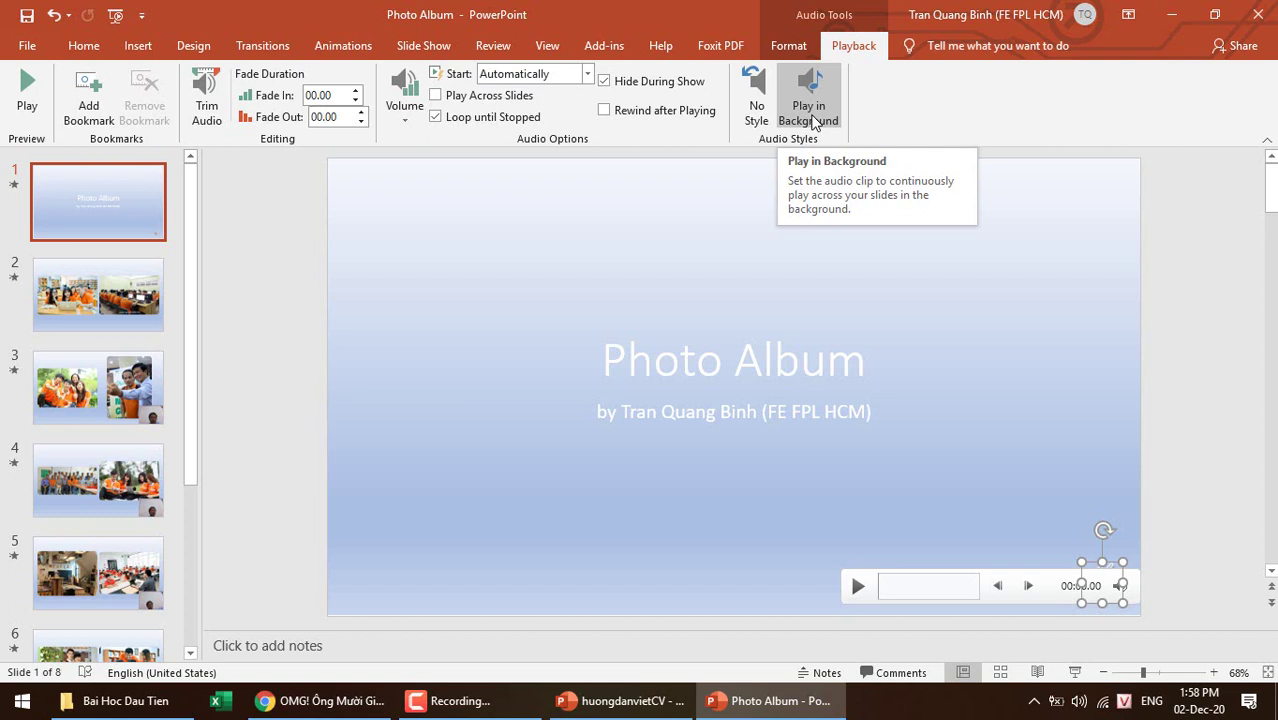
pyautogui.click(813, 120)
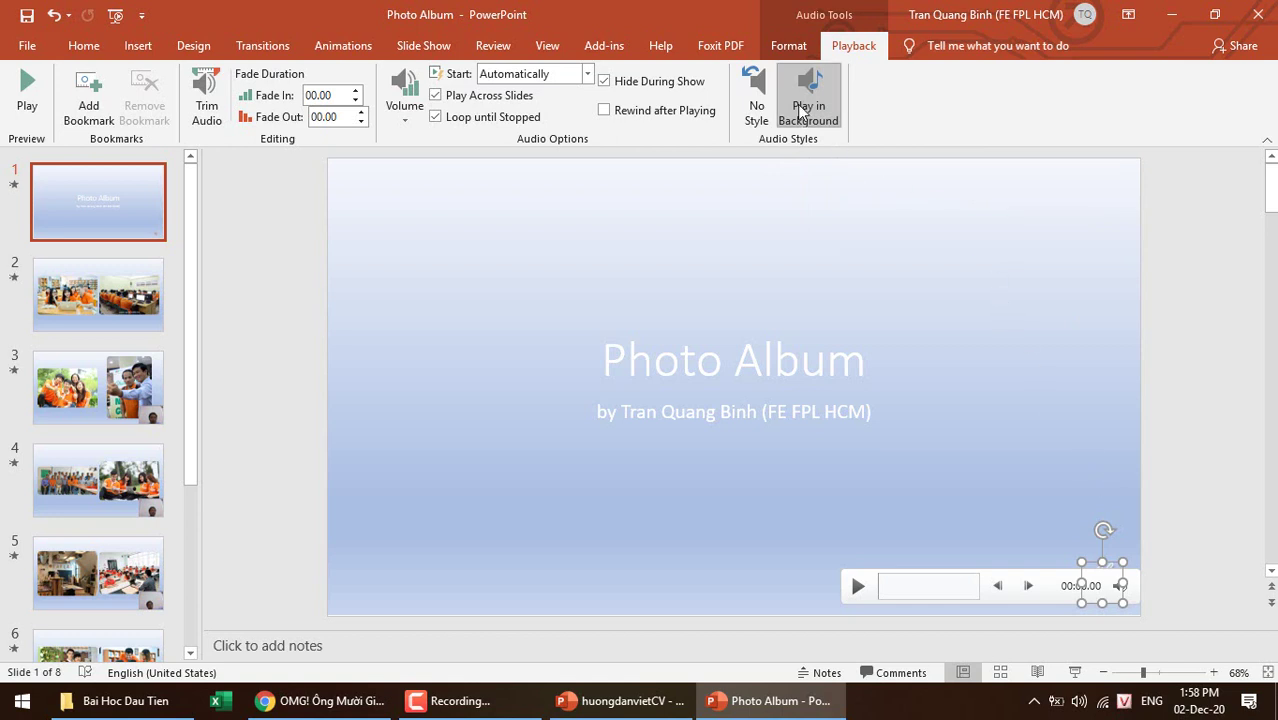
pyautogui.click(1205, 373)
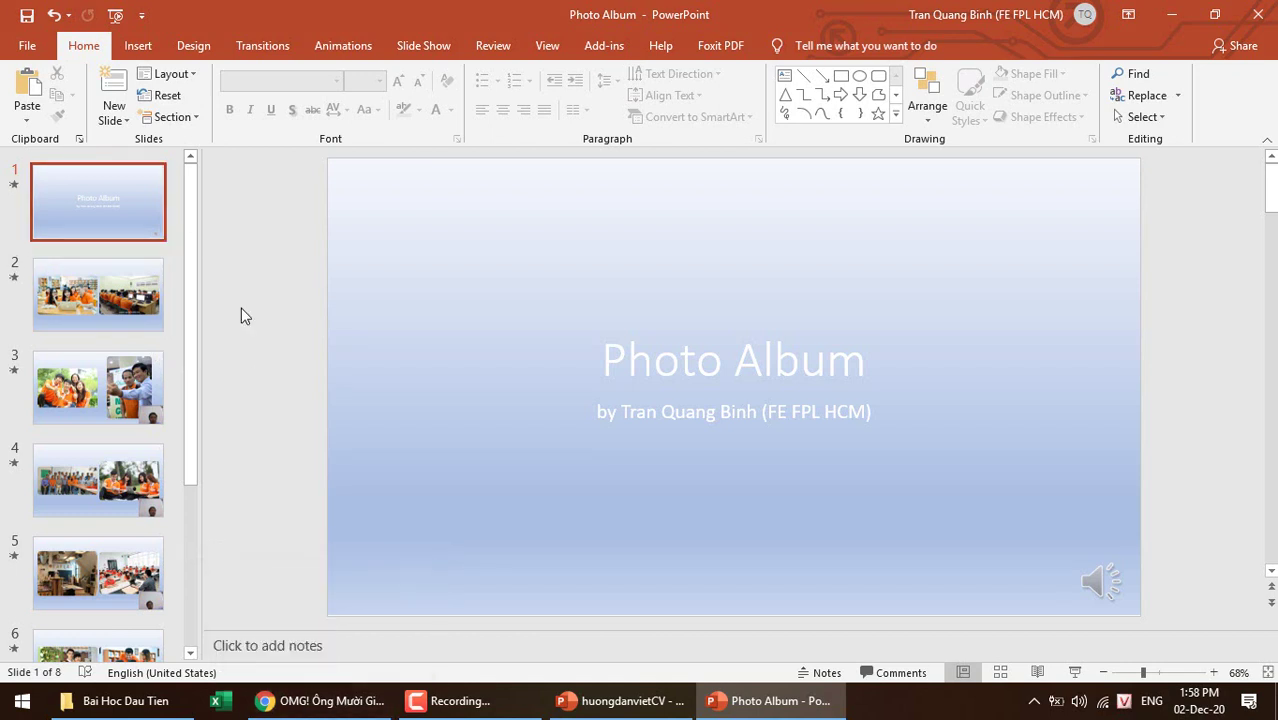
# - Browse through slides 2–6 and return to the title slide
pyautogui.click(48, 304)
pyautogui.click(70, 390)
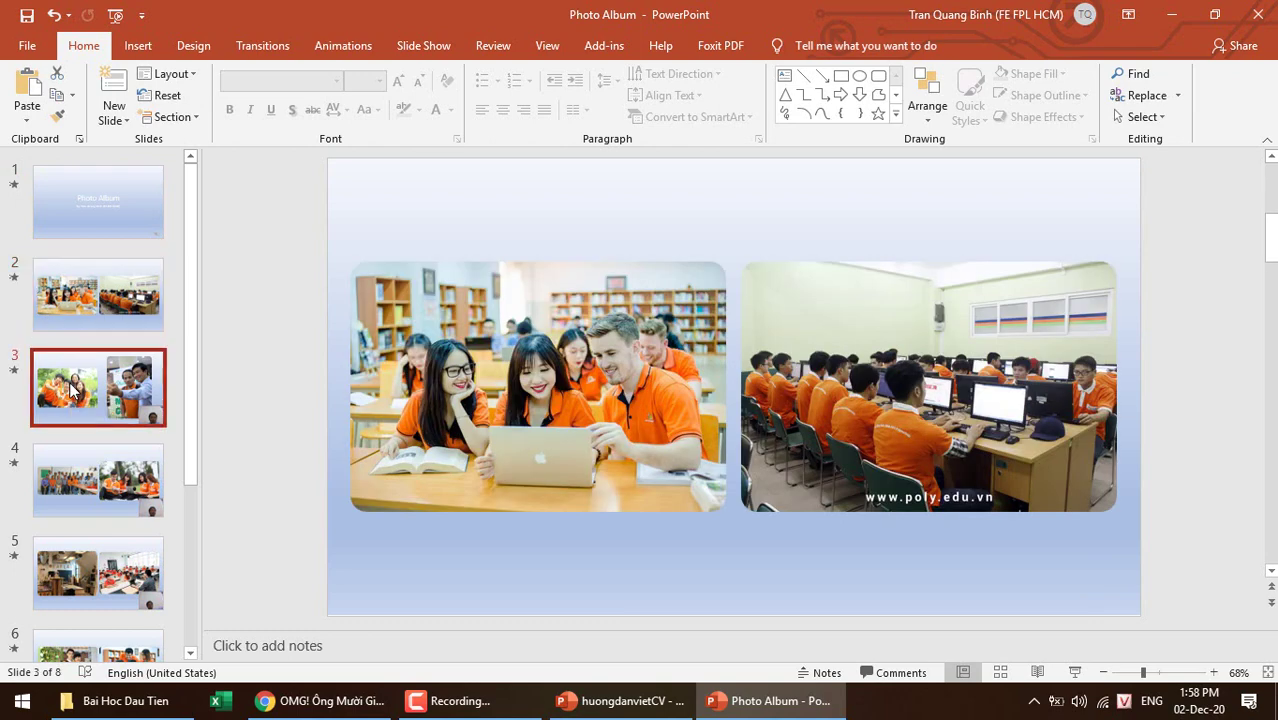
pyautogui.click(62, 488)
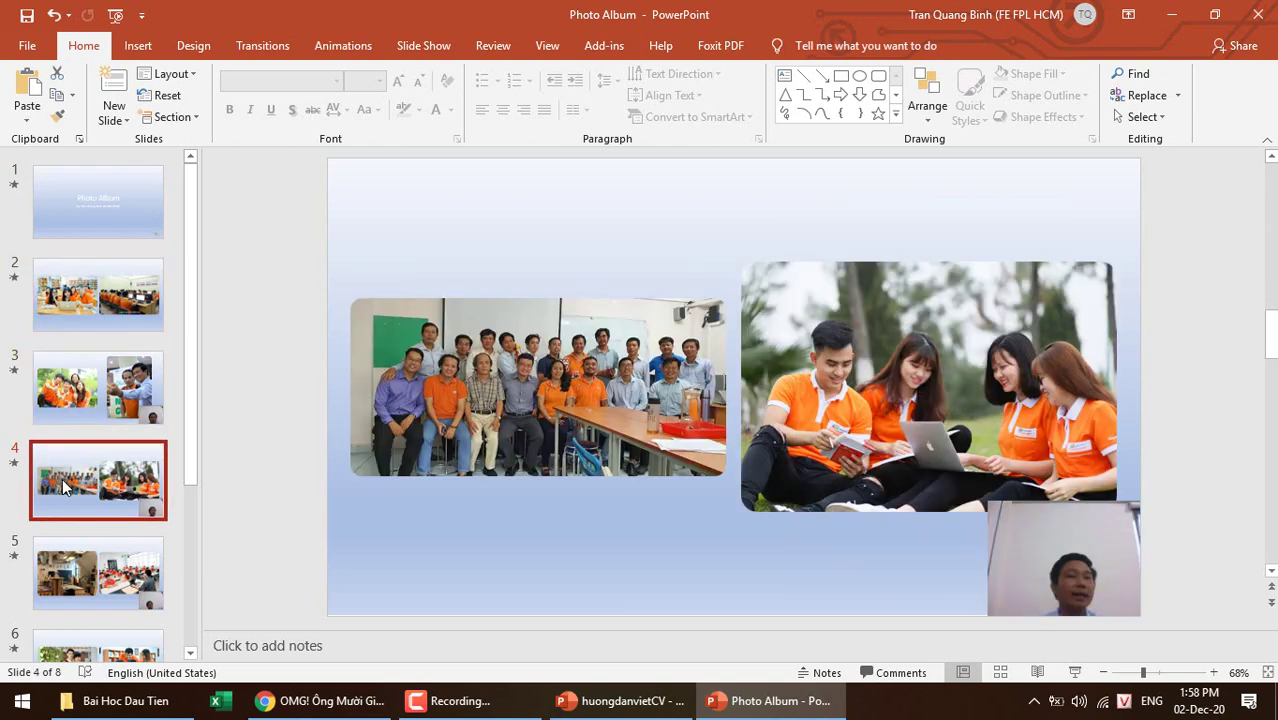
pyautogui.click(71, 612)
pyautogui.scroll(-1, 71, 617)
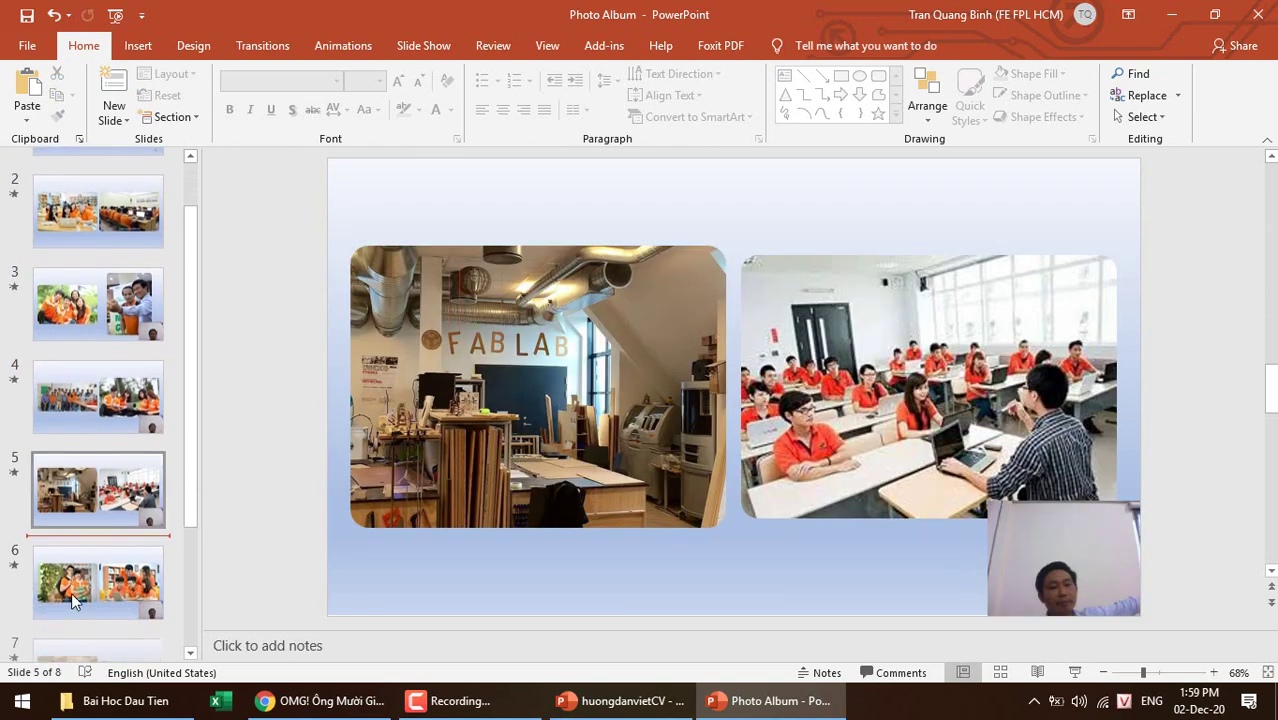
pyautogui.click(82, 587)
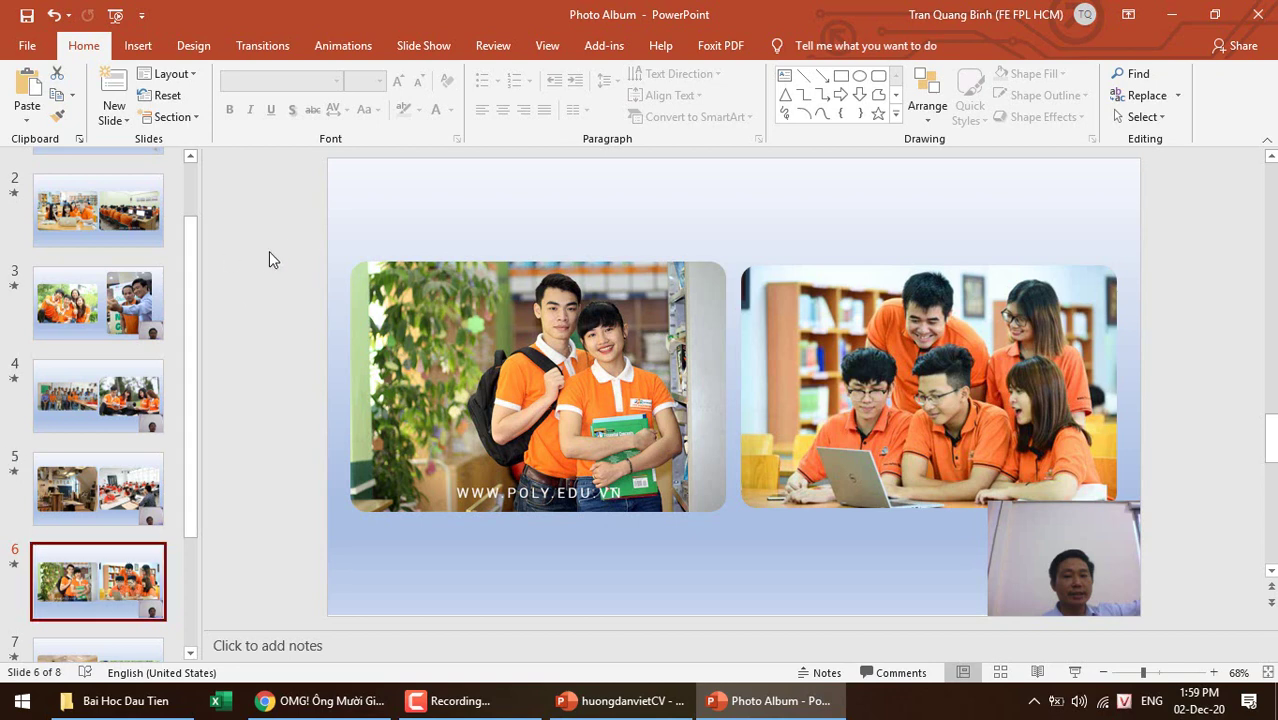
pyautogui.press('Up')
pyautogui.press('Up')
pyautogui.click(98, 275)
pyautogui.scroll(2, 72, 256)
pyautogui.click(101, 220)
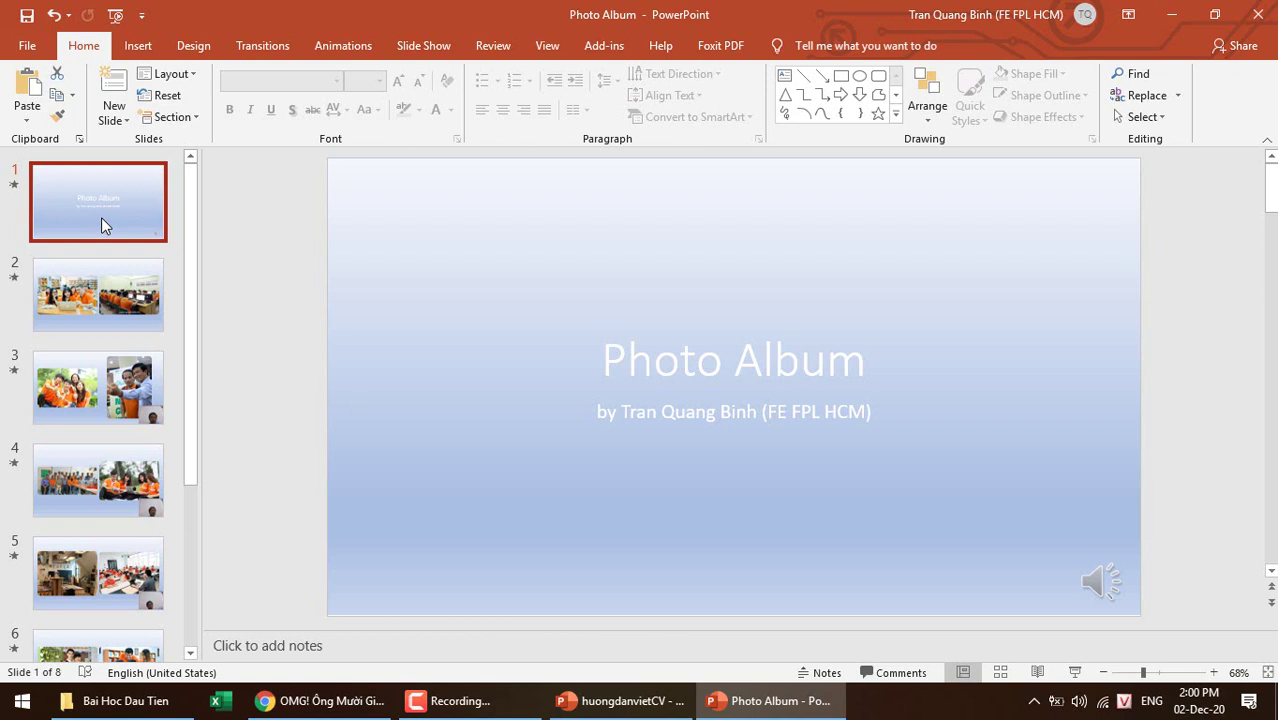
# - Open the Record Slide Show dropdown on the Slide Show tab
pyautogui.click(550, 52)
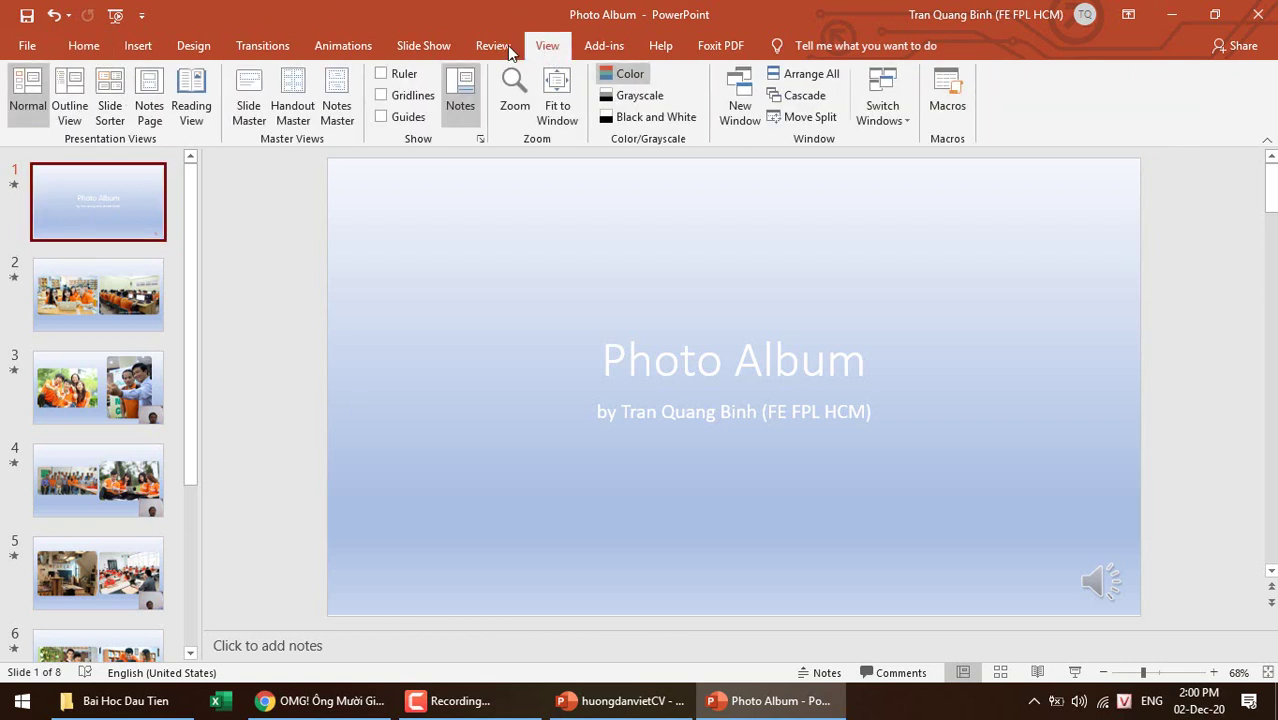
pyautogui.click(422, 50)
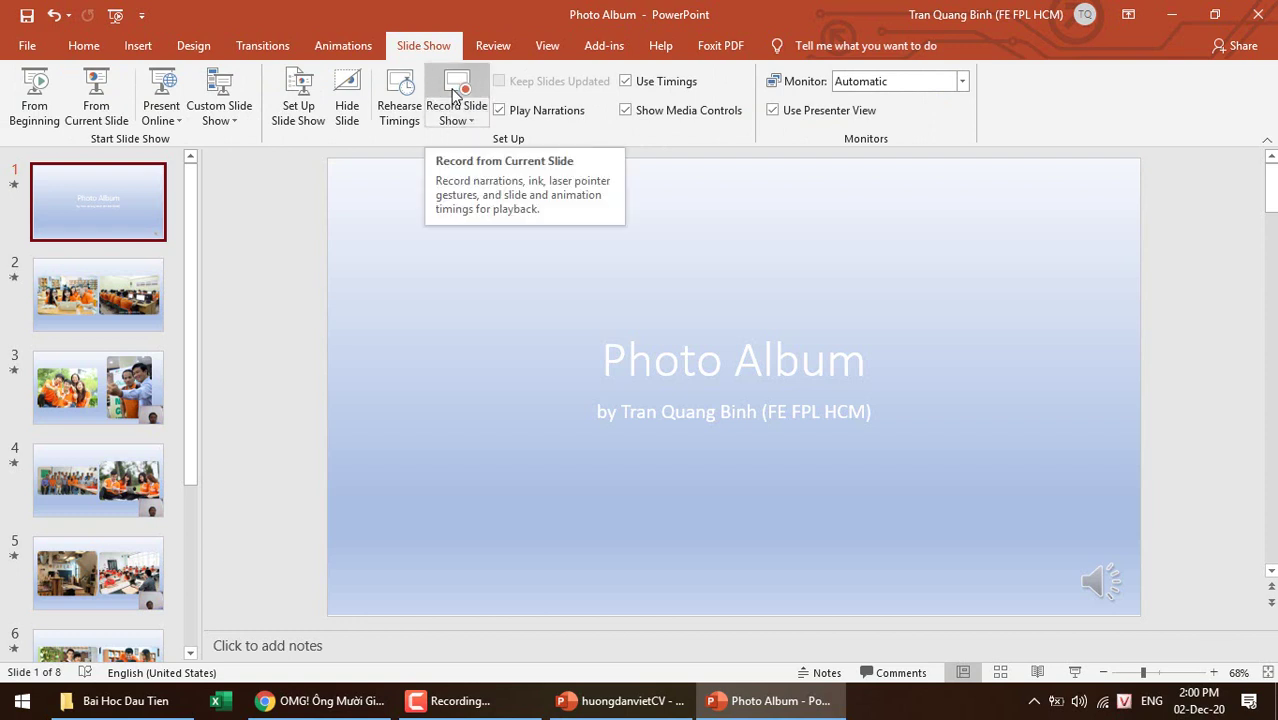
pyautogui.click(474, 120)
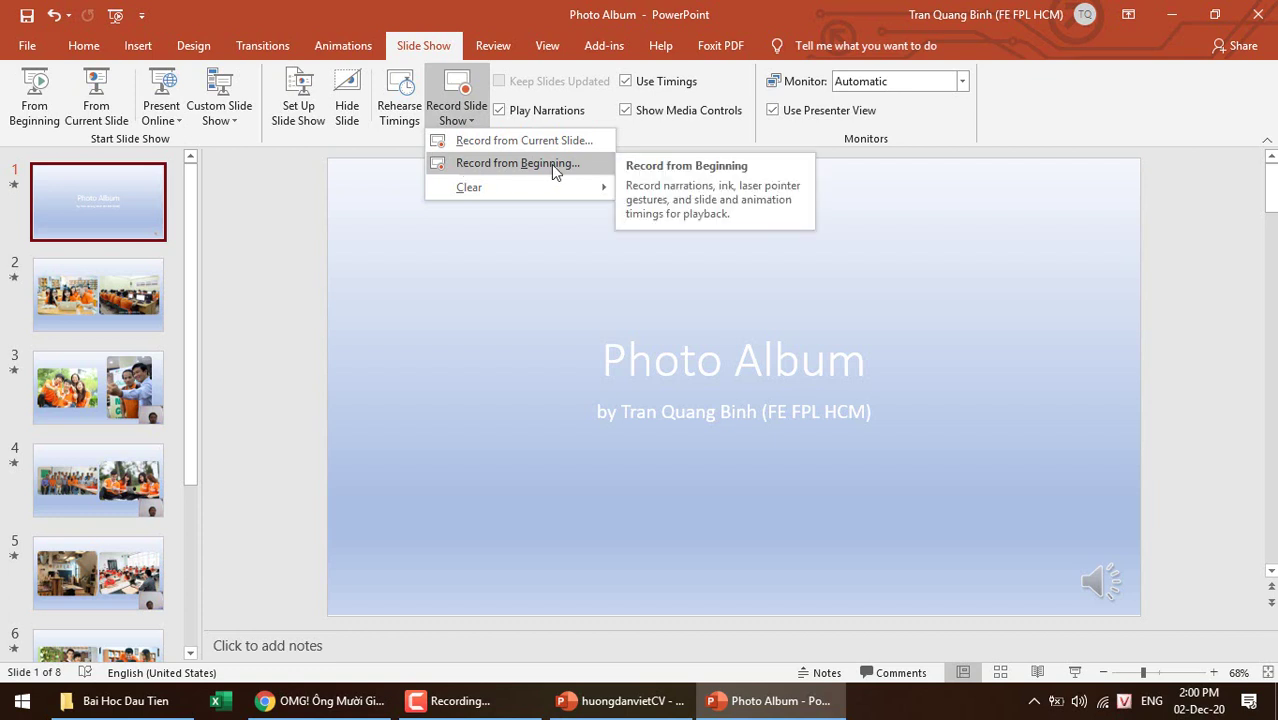
# - Start Record from Beginning, turn the camera off, then stop the recording
pyautogui.click(555, 163)
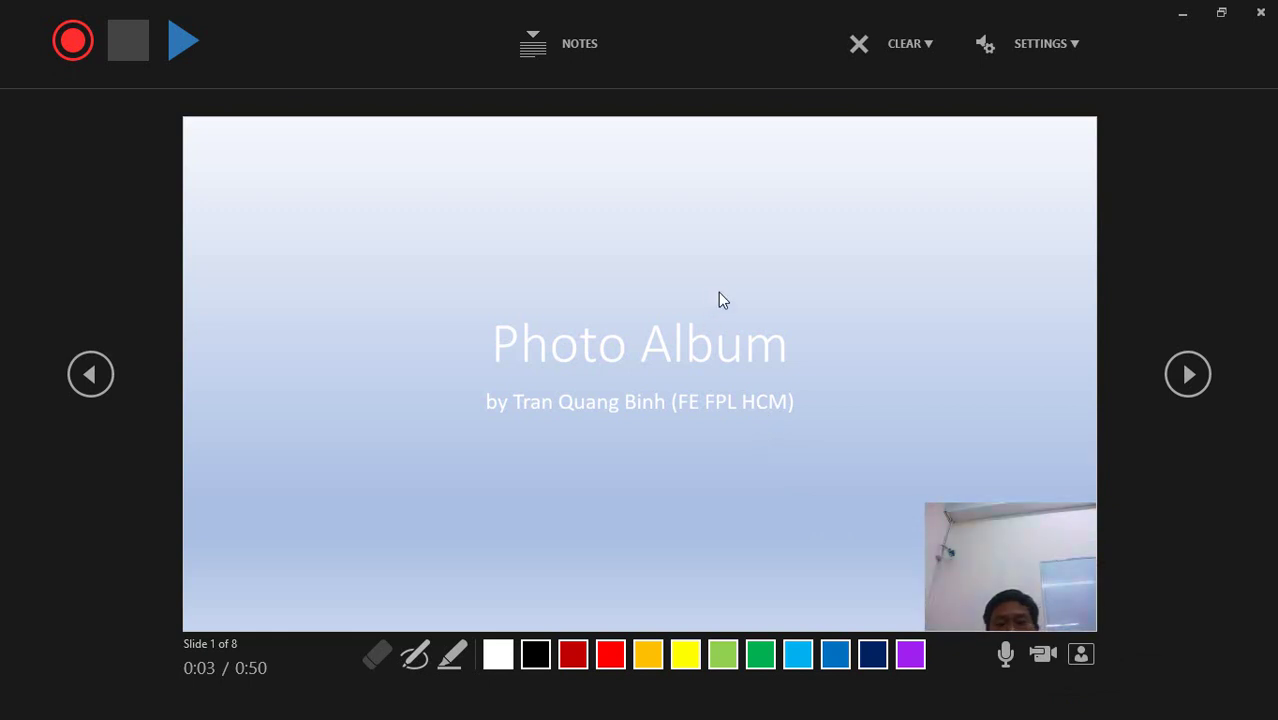
pyautogui.click(1042, 655)
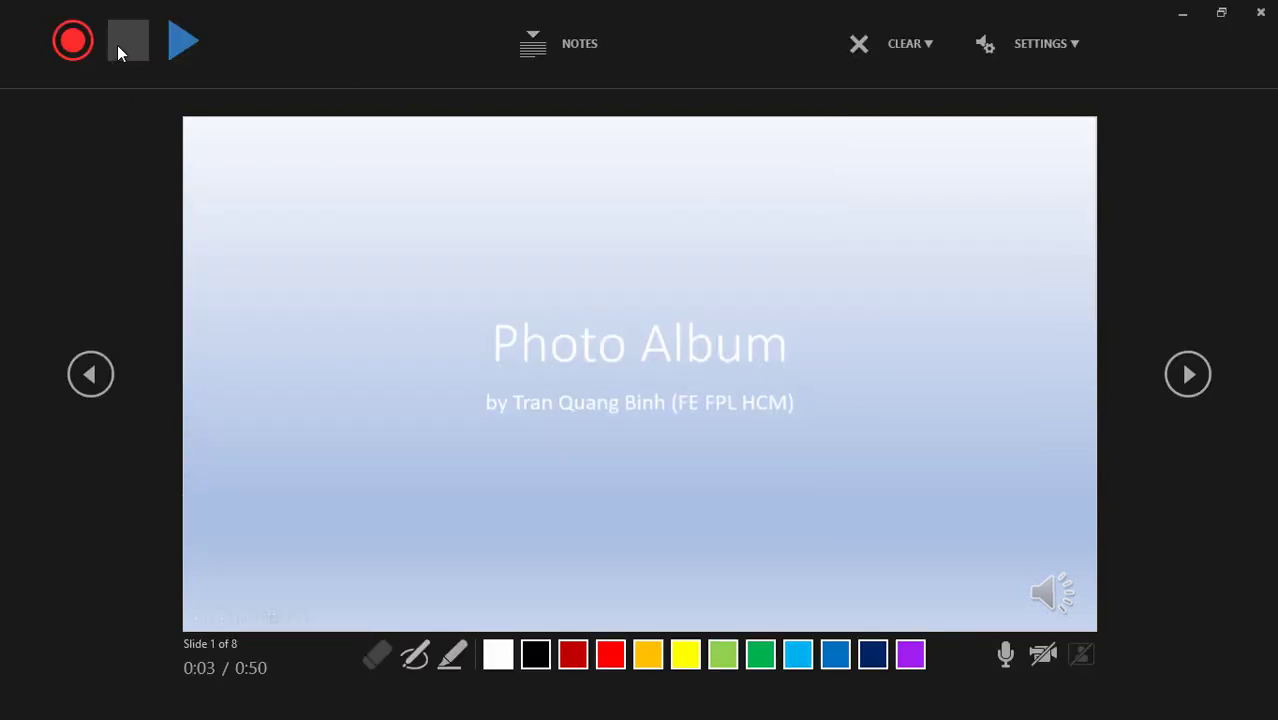
pyautogui.click(117, 45)
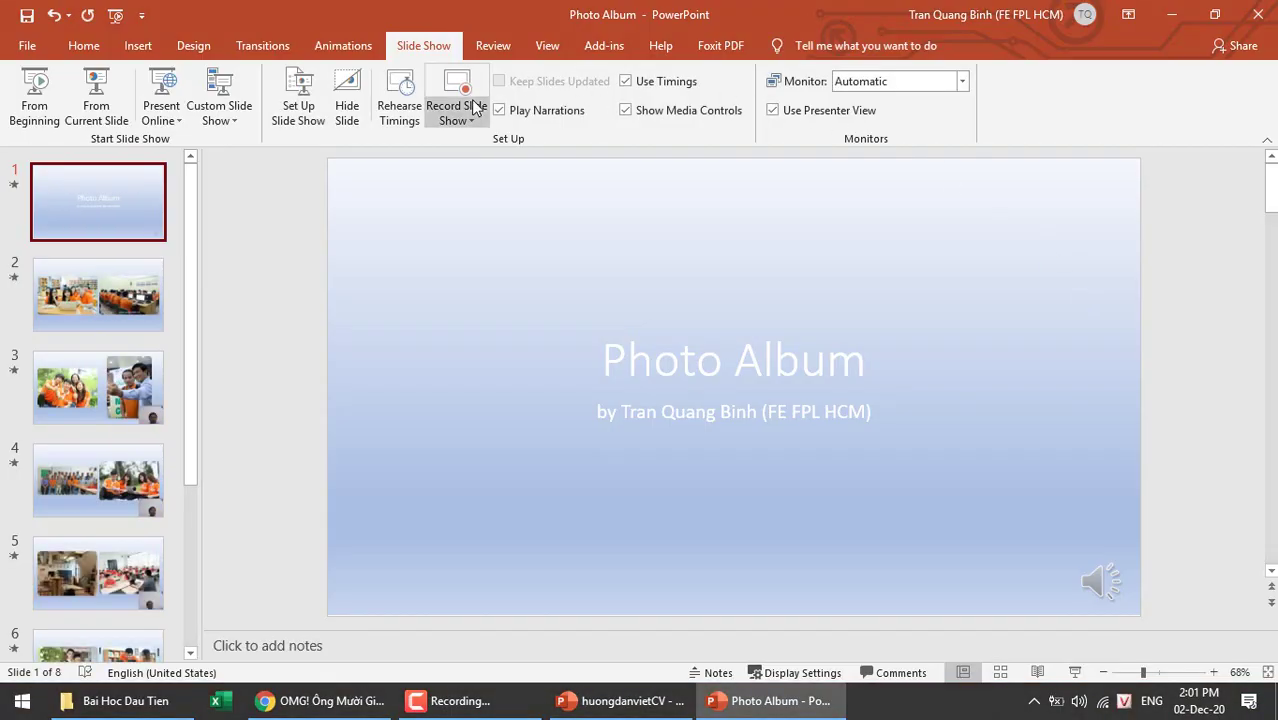
# - Record timings by advancing through all eight slides, totalling 0:43
pyautogui.click(457, 90)
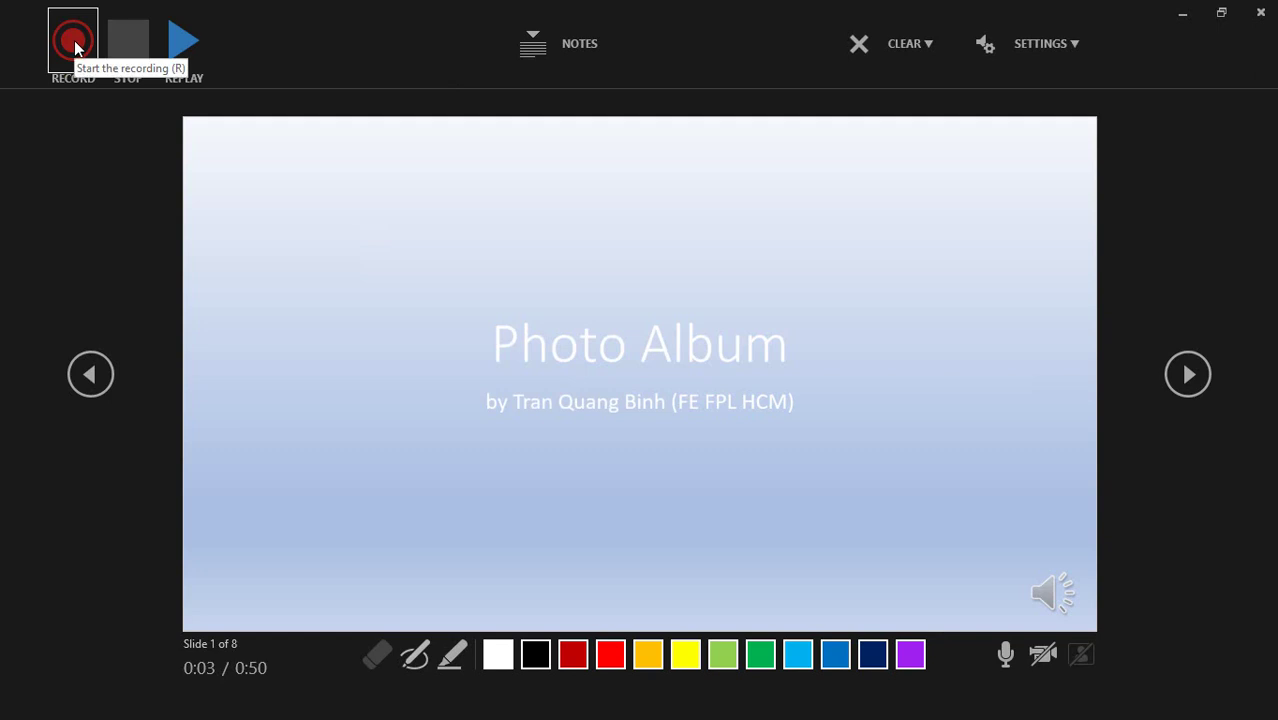
pyautogui.click(75, 47)
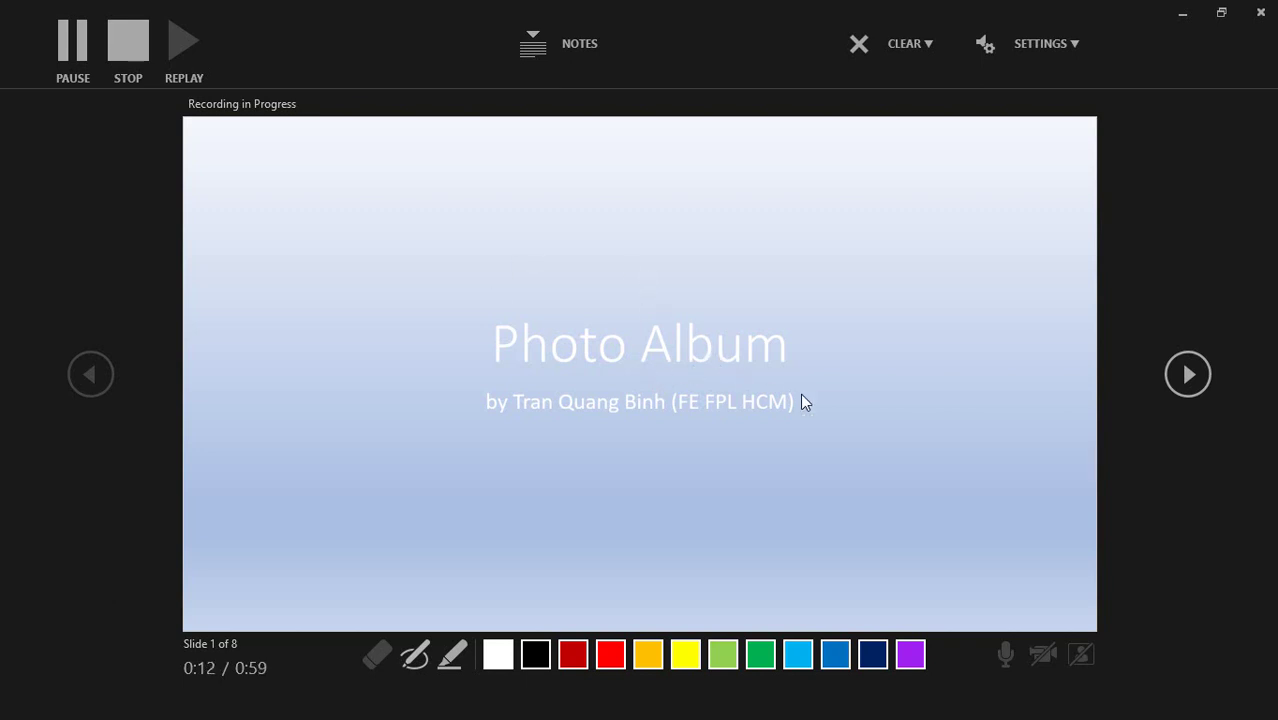
pyautogui.click(1186, 375)
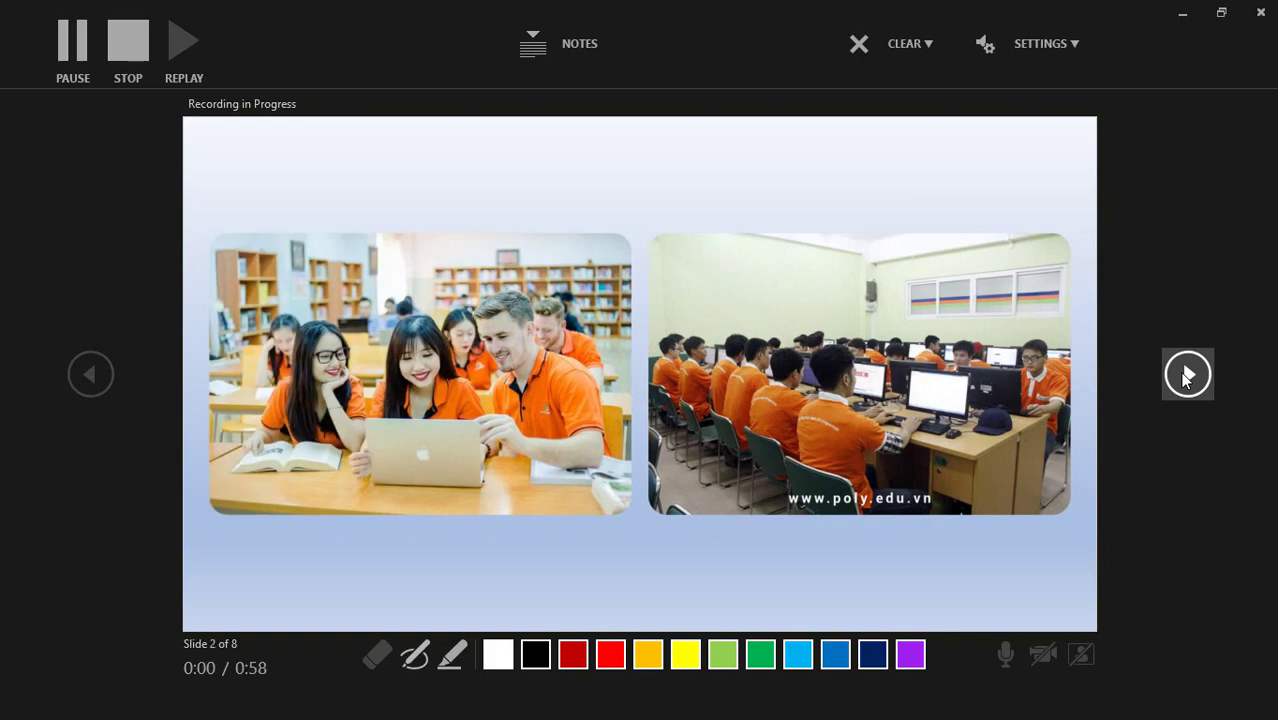
pyautogui.click(1186, 375)
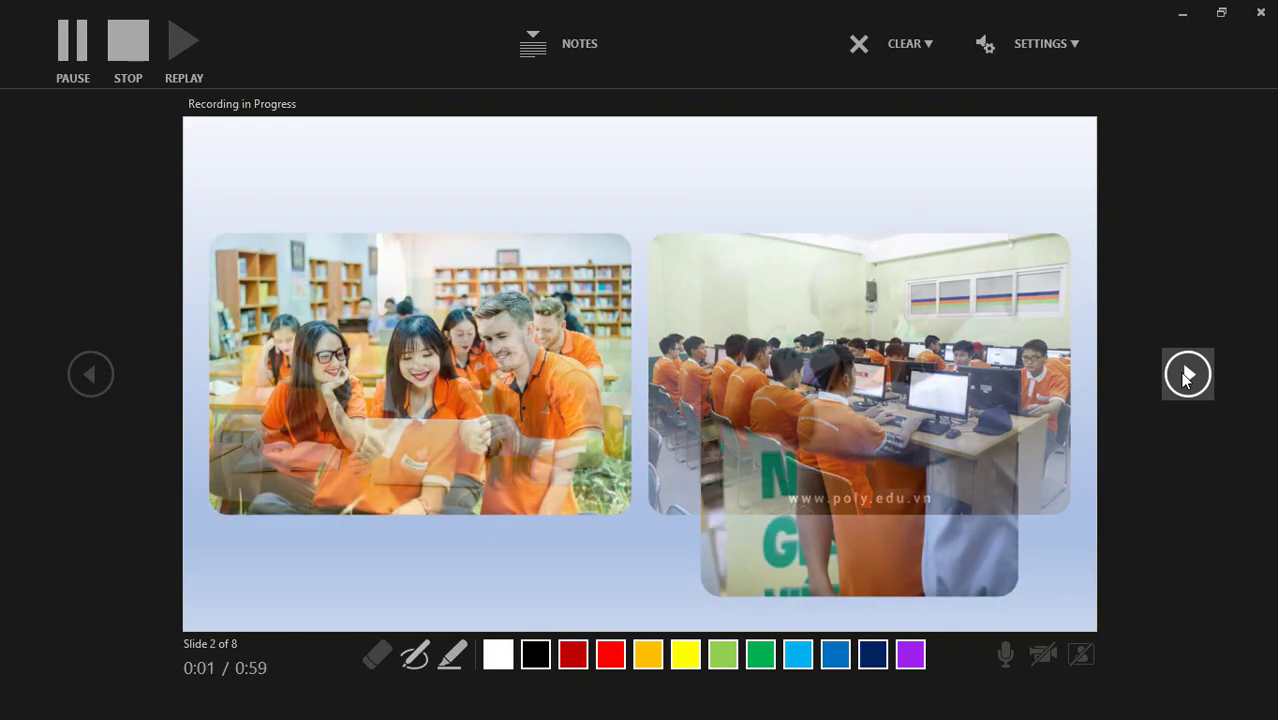
pyautogui.click(1186, 375)
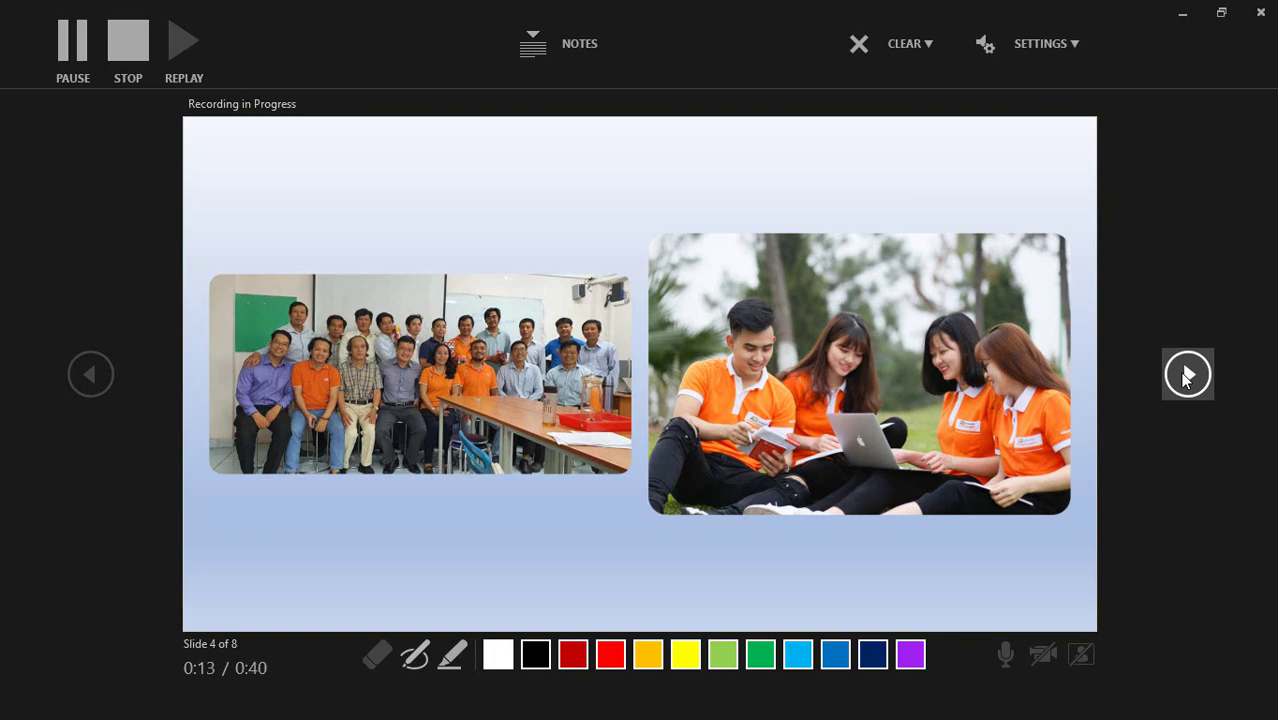
pyautogui.click(1186, 375)
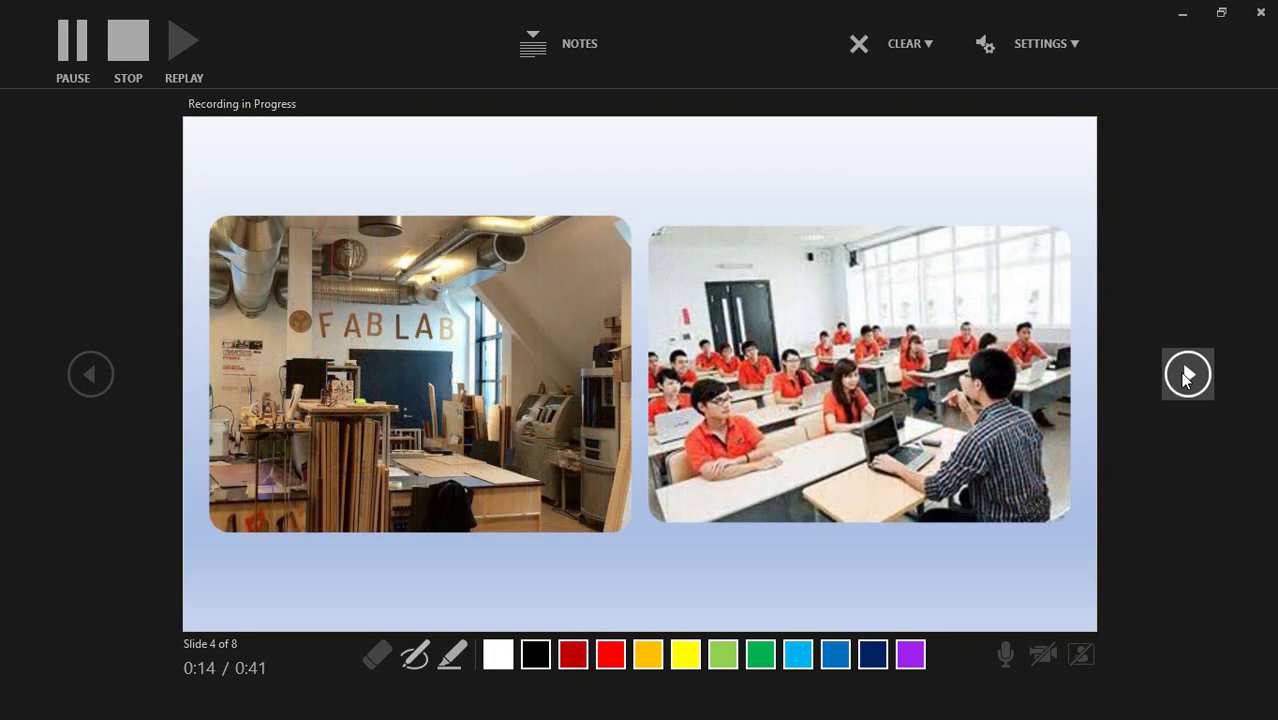
pyautogui.click(1186, 375)
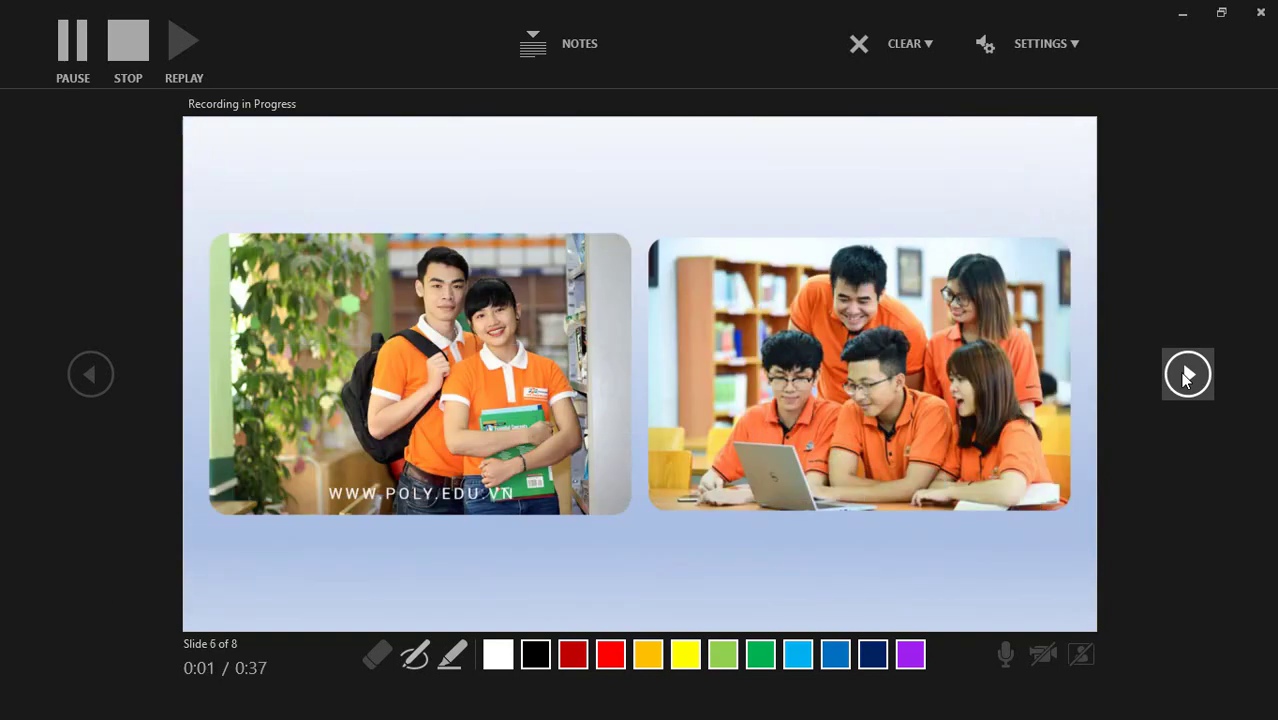
pyautogui.click(1186, 375)
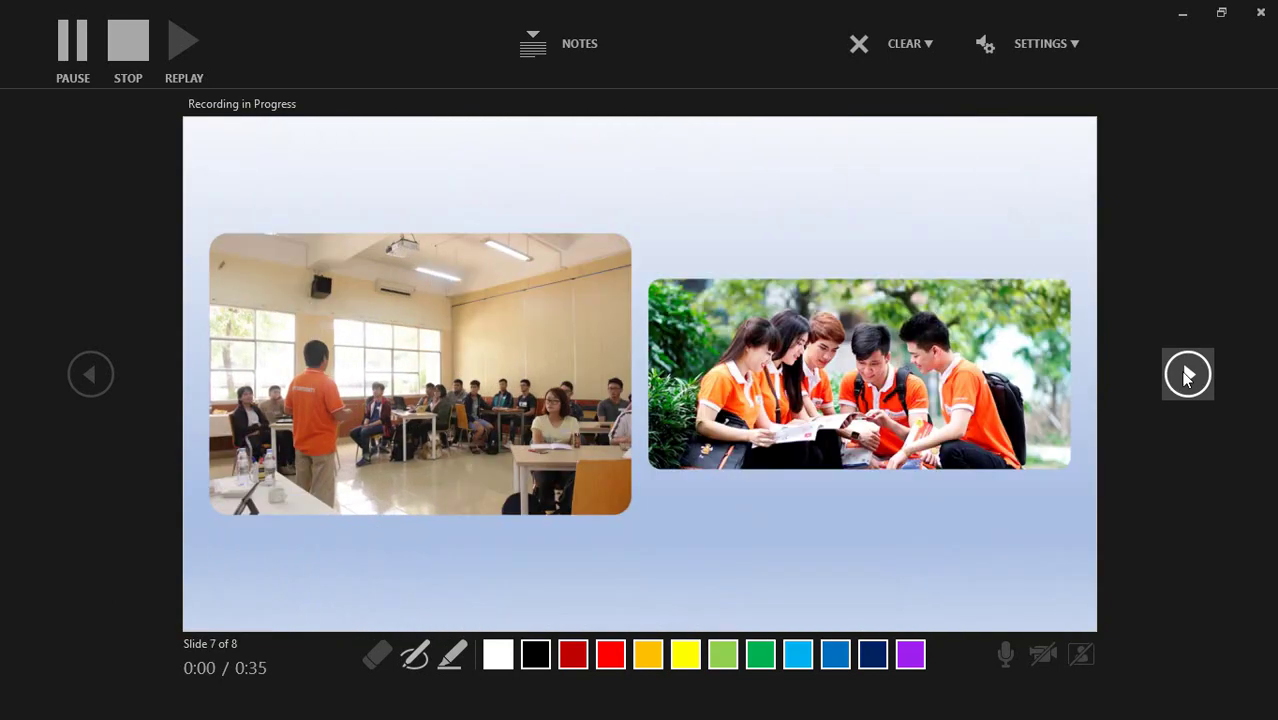
pyautogui.click(1186, 375)
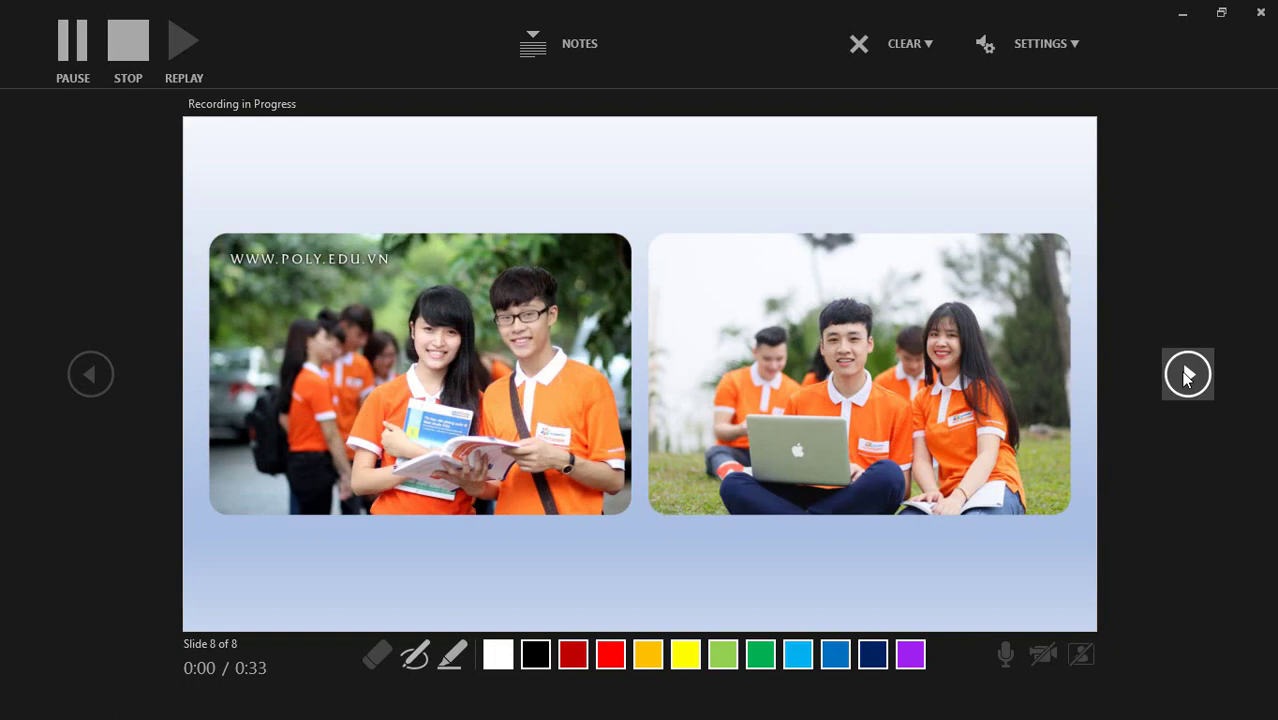
pyautogui.click(1186, 375)
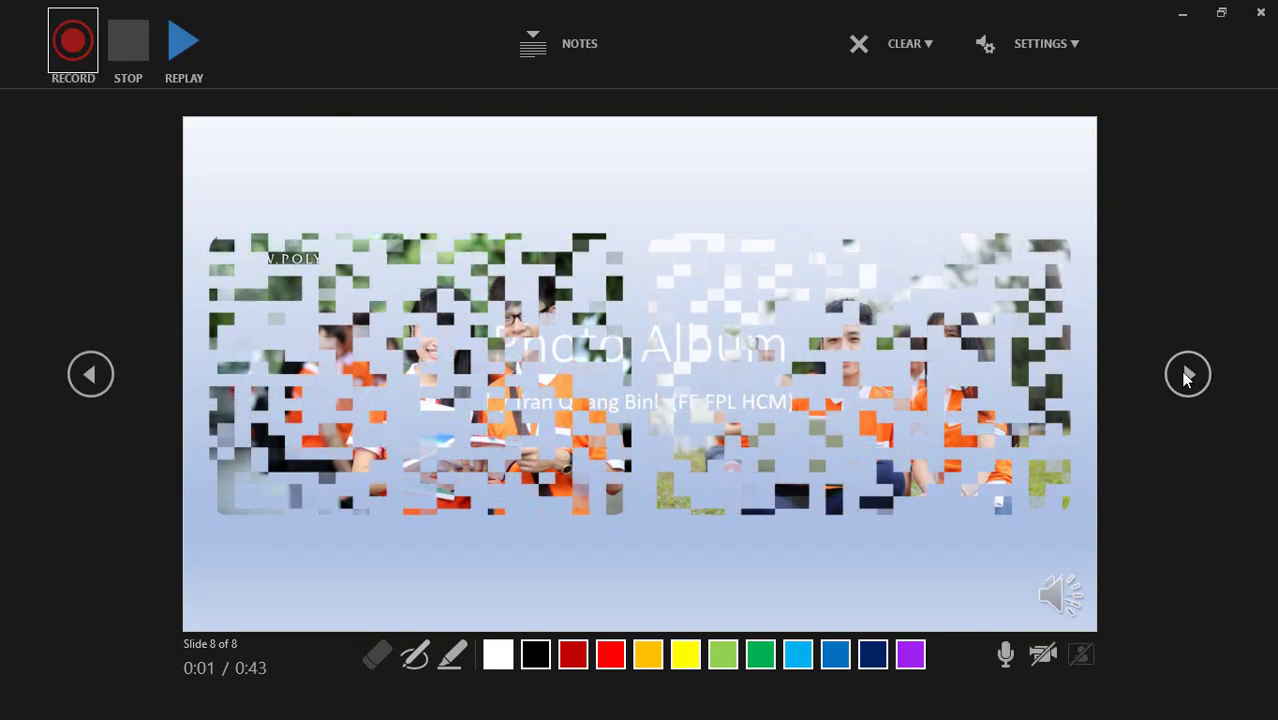
pyautogui.click(1186, 375)
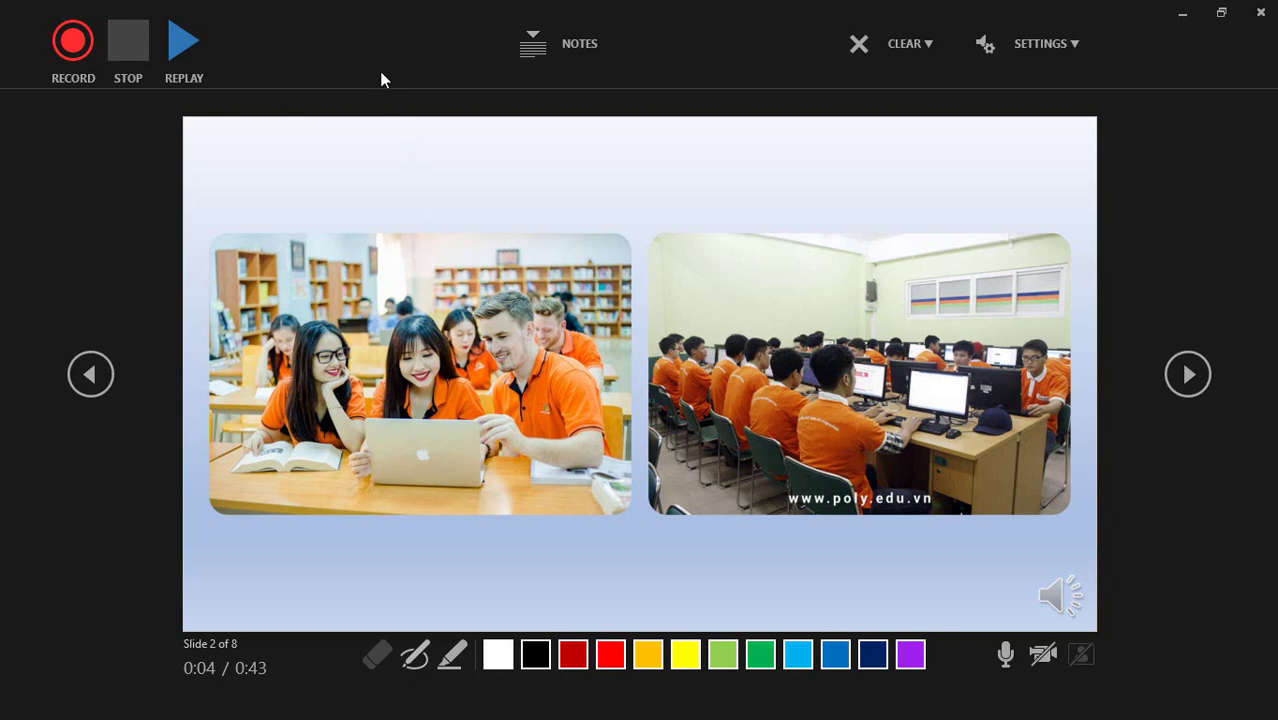
# - Replay the recorded slide timings
pyautogui.click(177, 41)
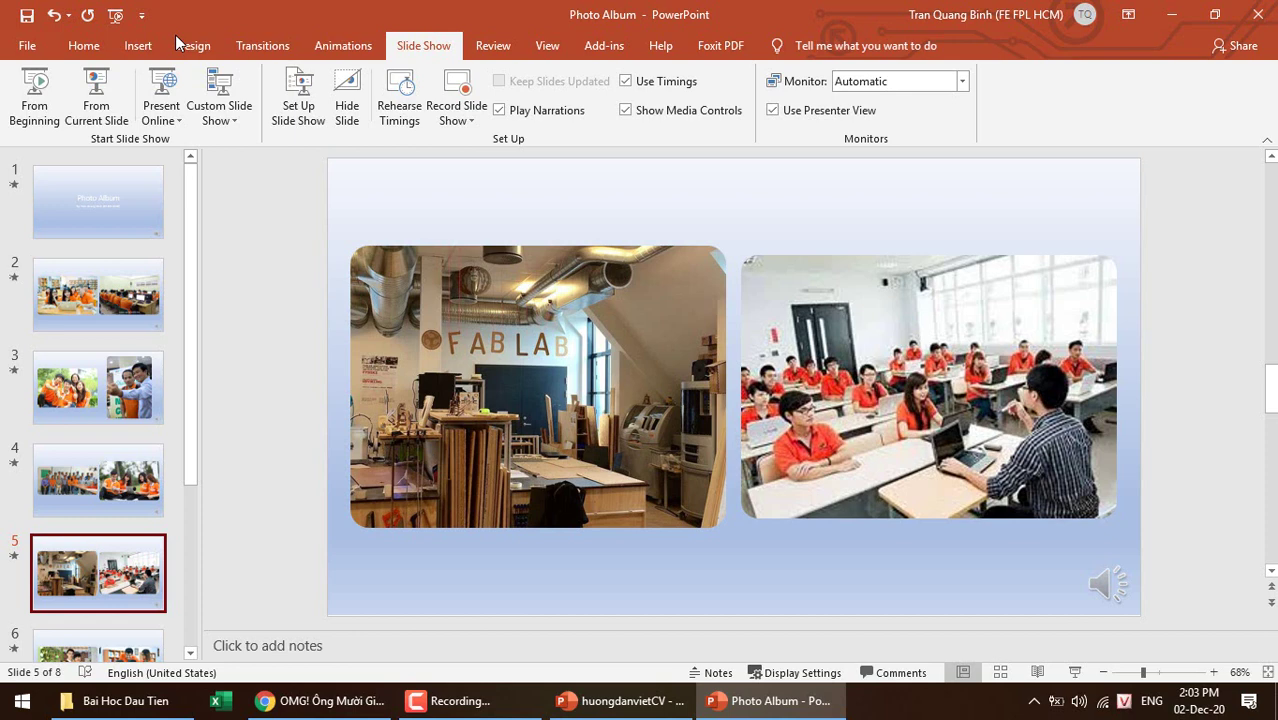
# - Give slide 2's left picture a Float In animation
pyautogui.click(313, 48)
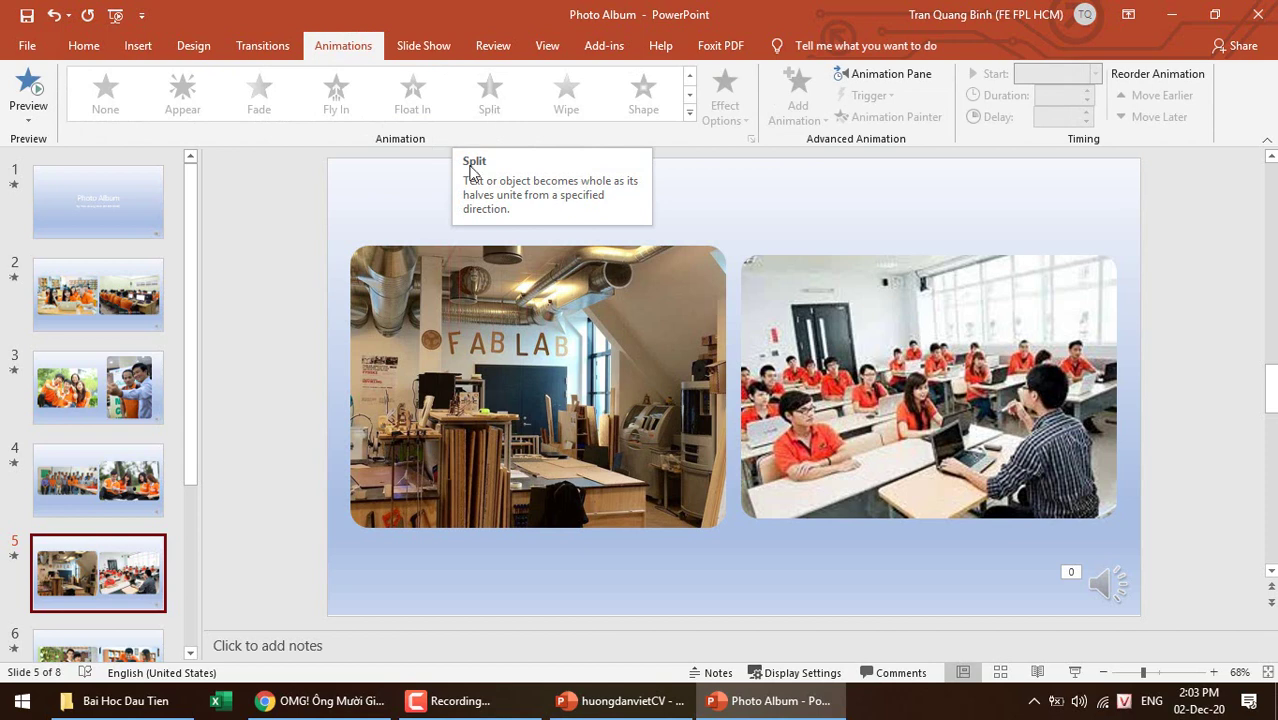
pyautogui.click(62, 302)
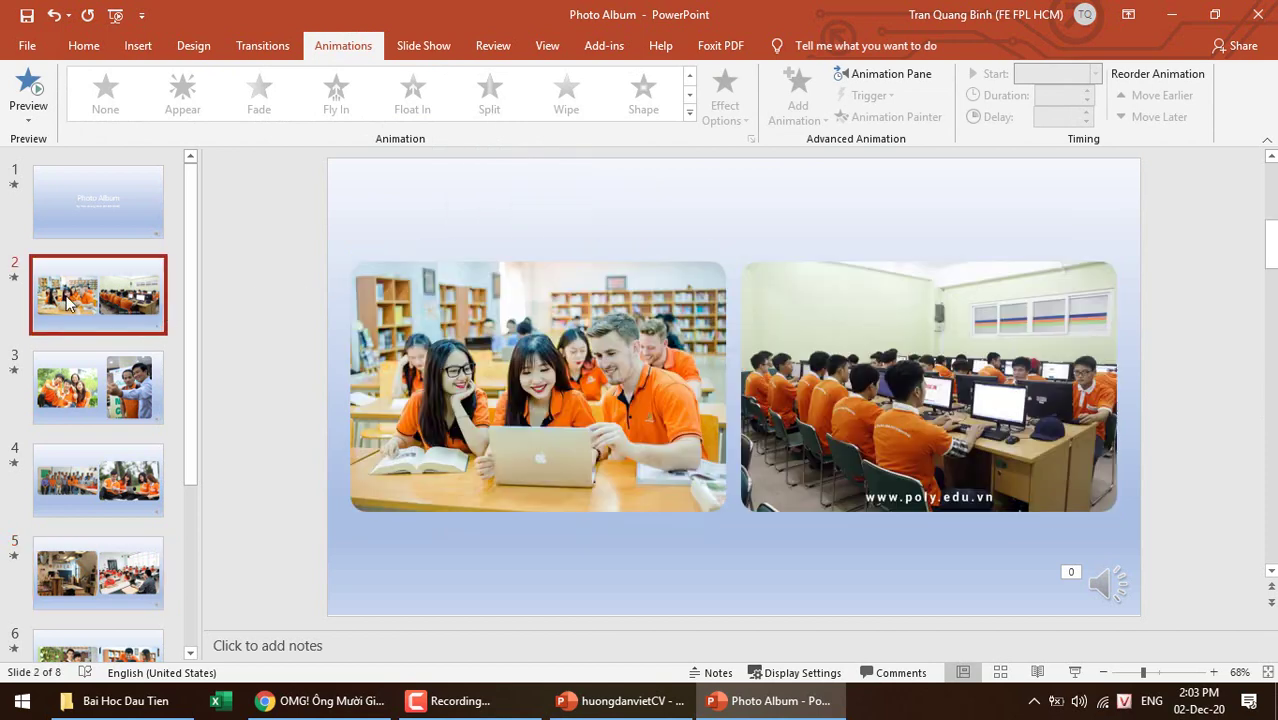
pyautogui.click(505, 352)
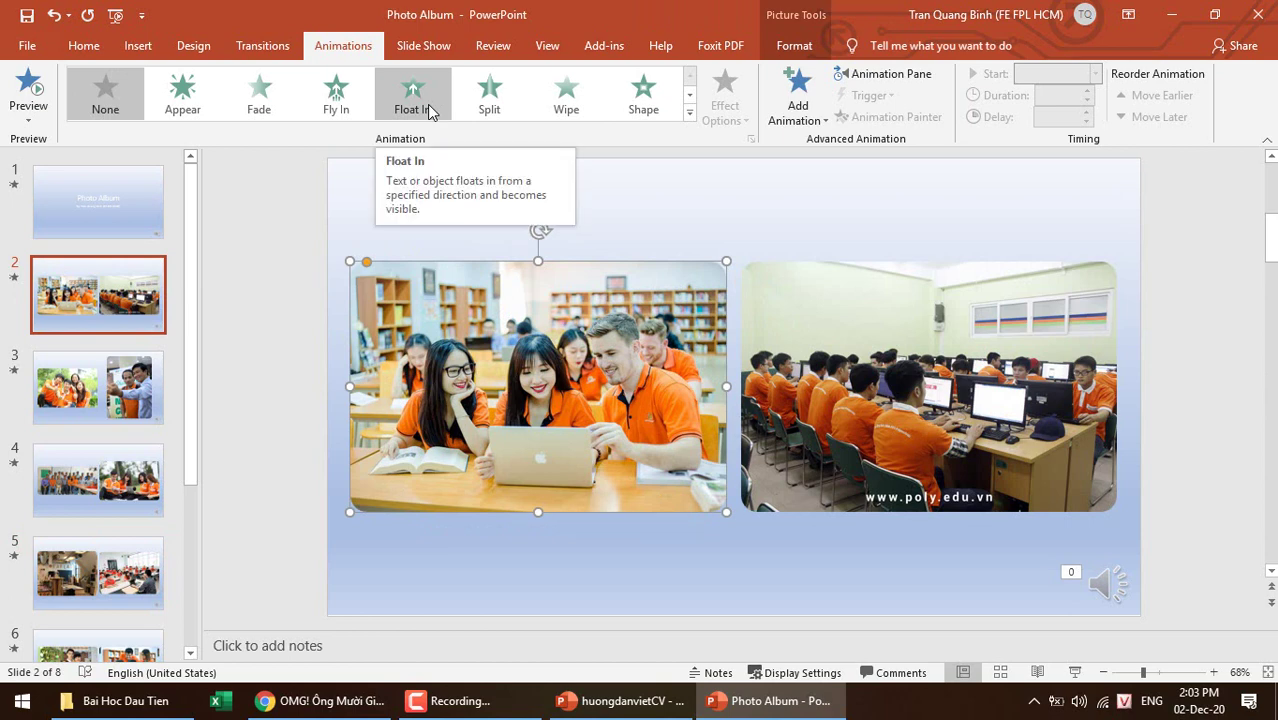
pyautogui.click(412, 95)
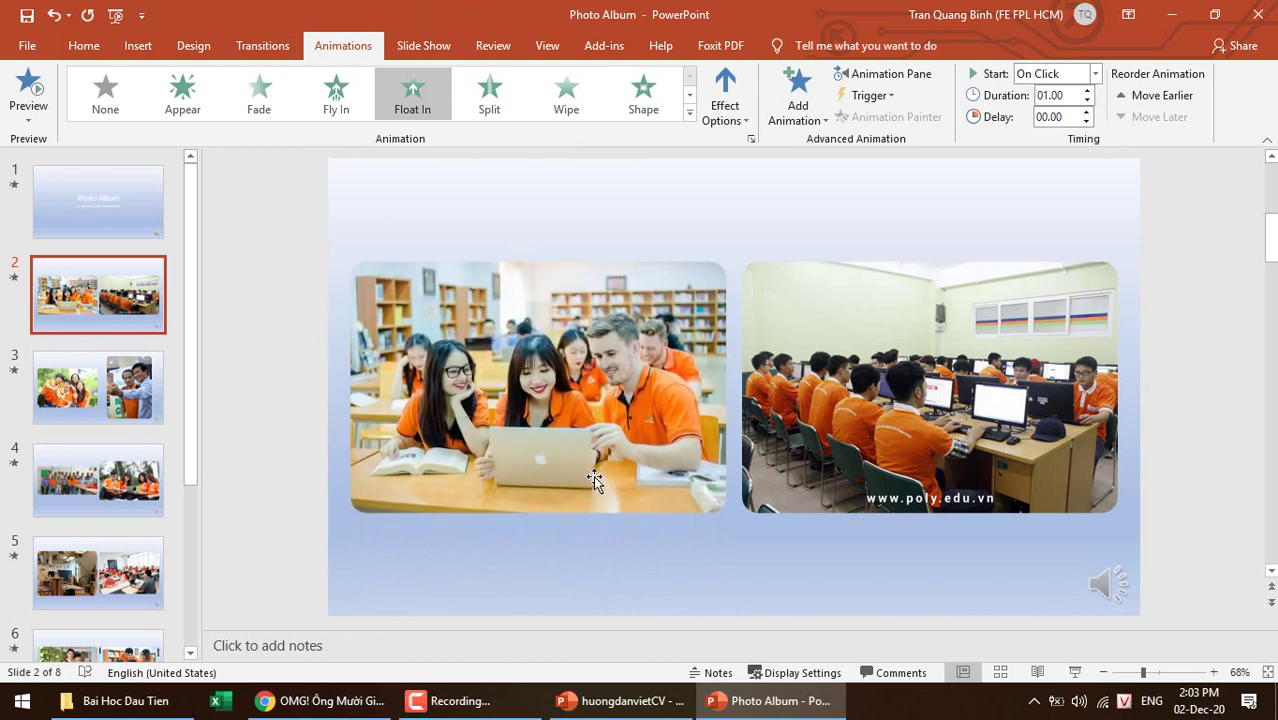
# - Open the Animation Pane and give slide 2's right picture a Wipe animation
pyautogui.click(880, 76)
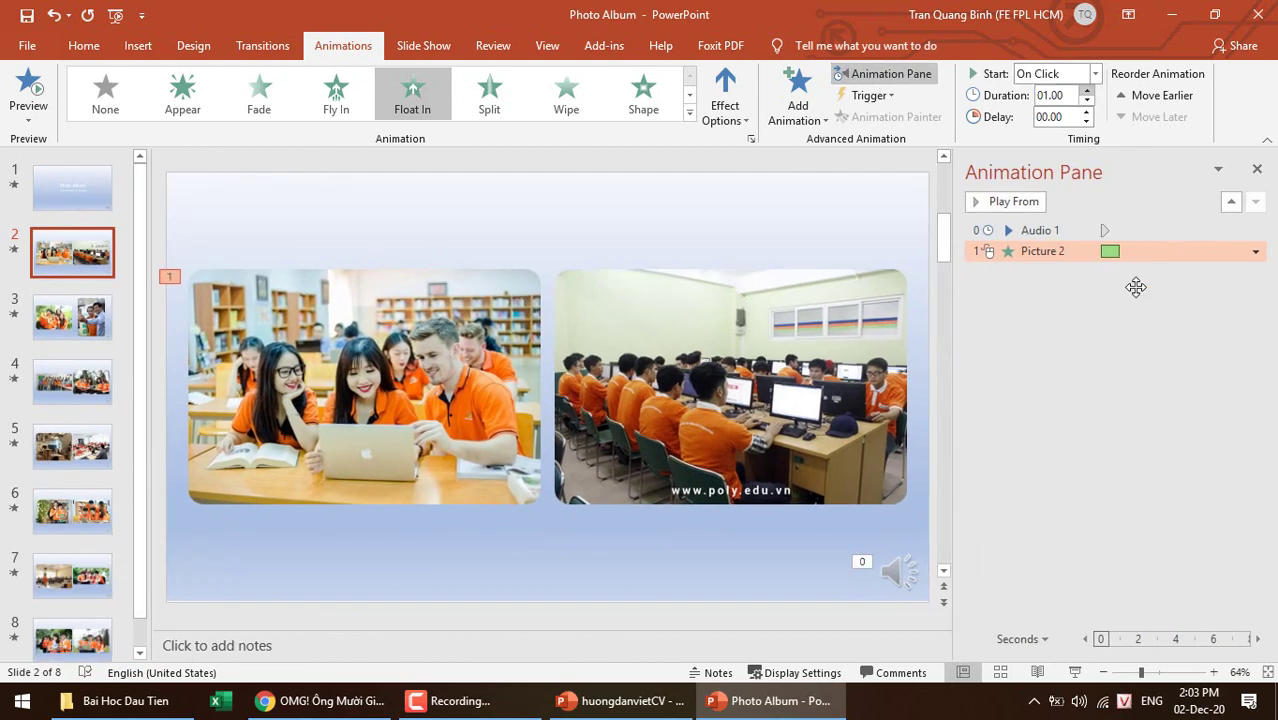
pyautogui.click(705, 375)
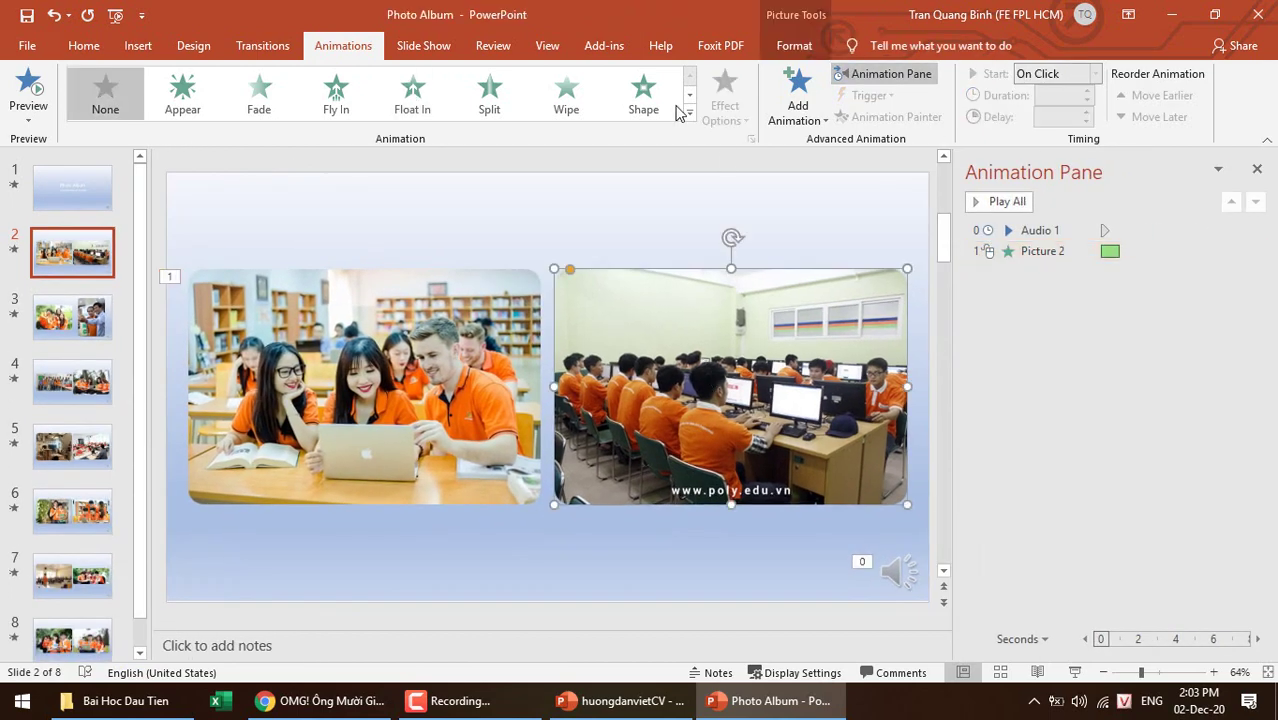
pyautogui.click(567, 95)
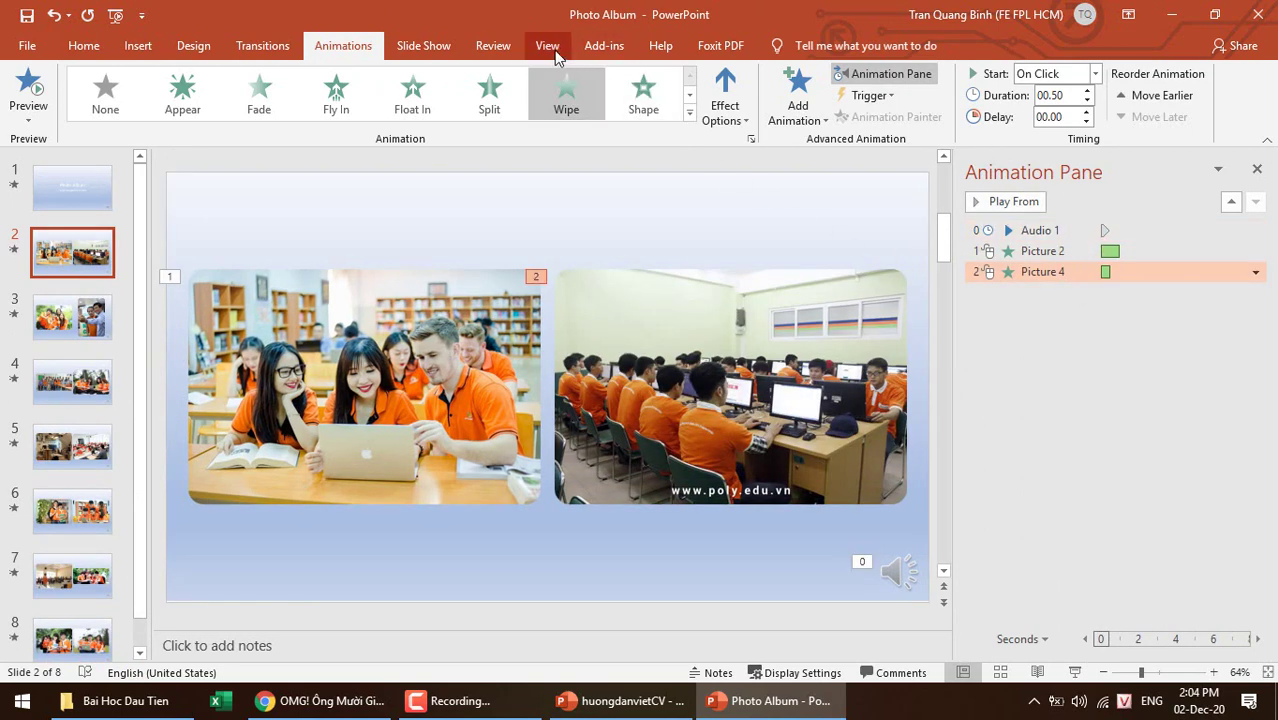
pyautogui.click(416, 46)
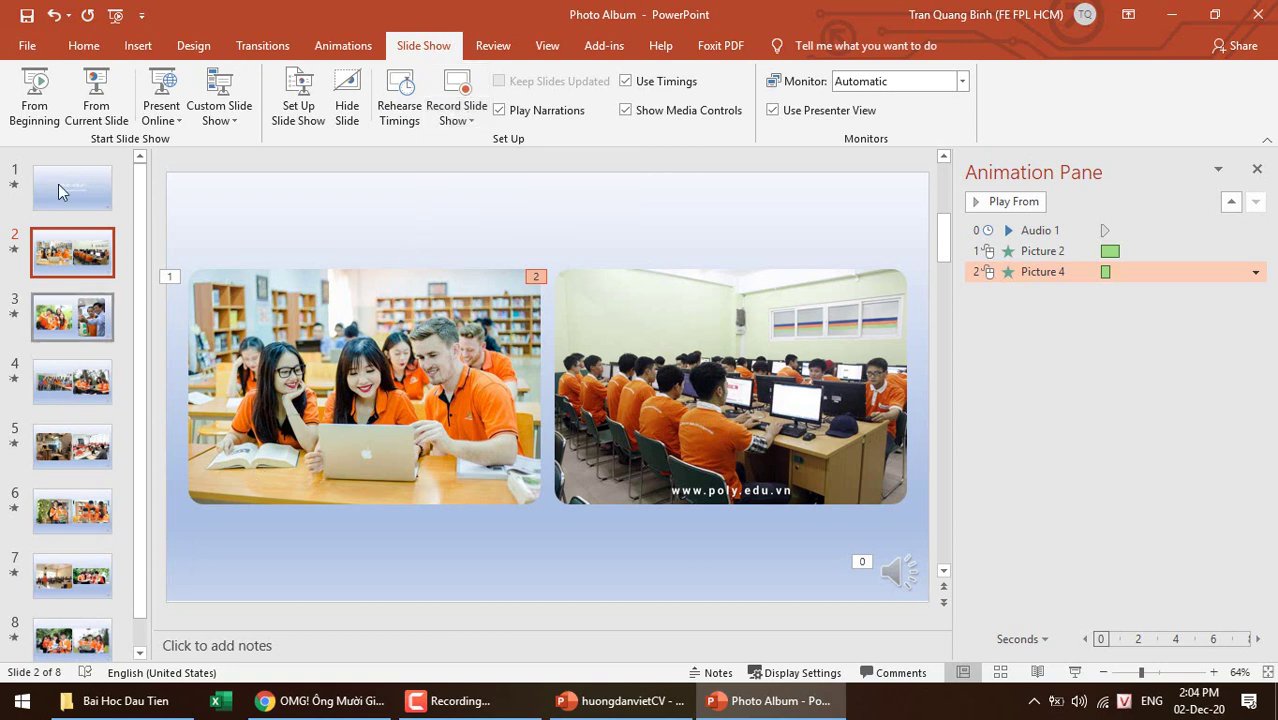
# - Review each slide's Advance Slide After time on the Transitions tab; slide 2 shows 00:03.69
pyautogui.click(70, 344)
pyautogui.click(72, 445)
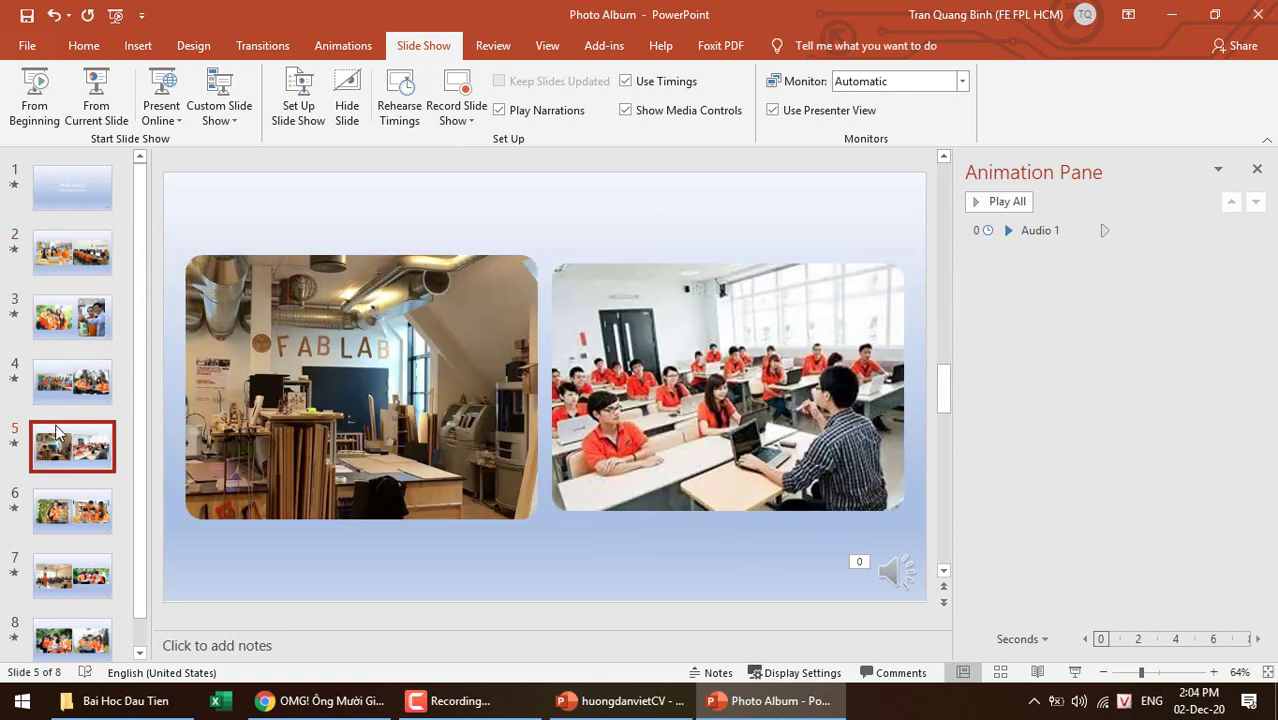
pyautogui.click(343, 46)
pyautogui.click(262, 46)
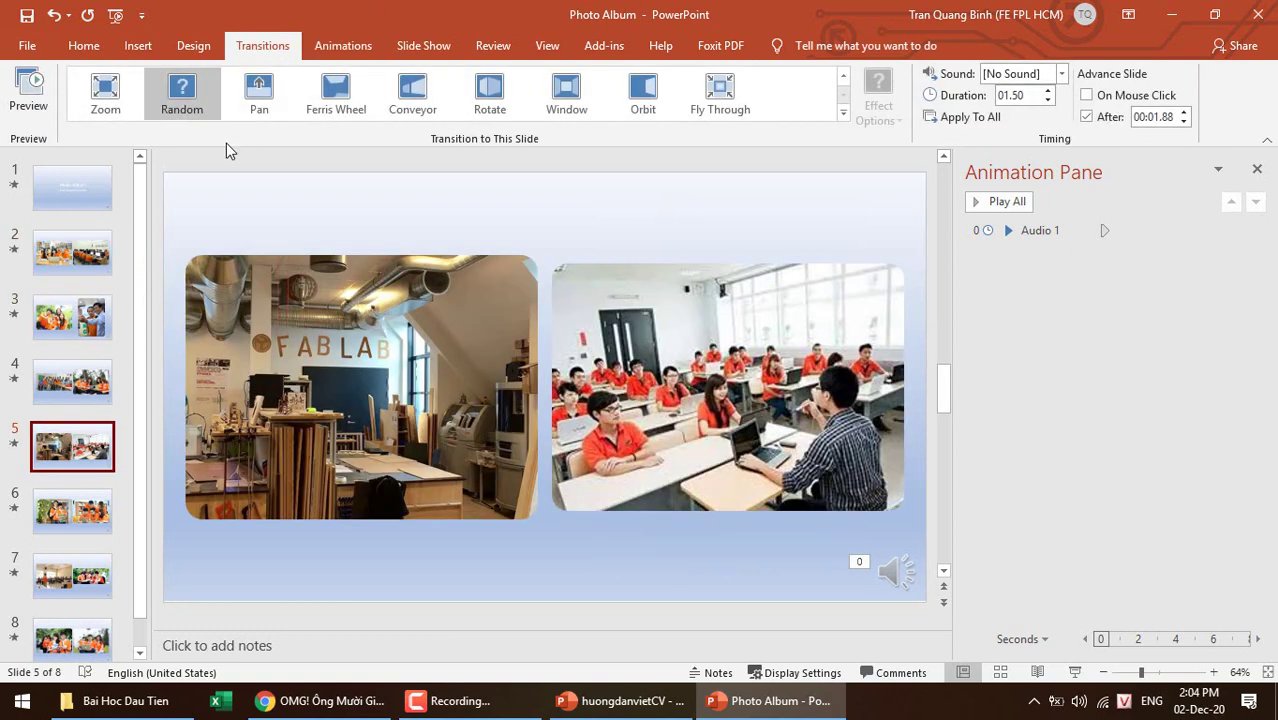
pyautogui.click(72, 317)
pyautogui.click(80, 240)
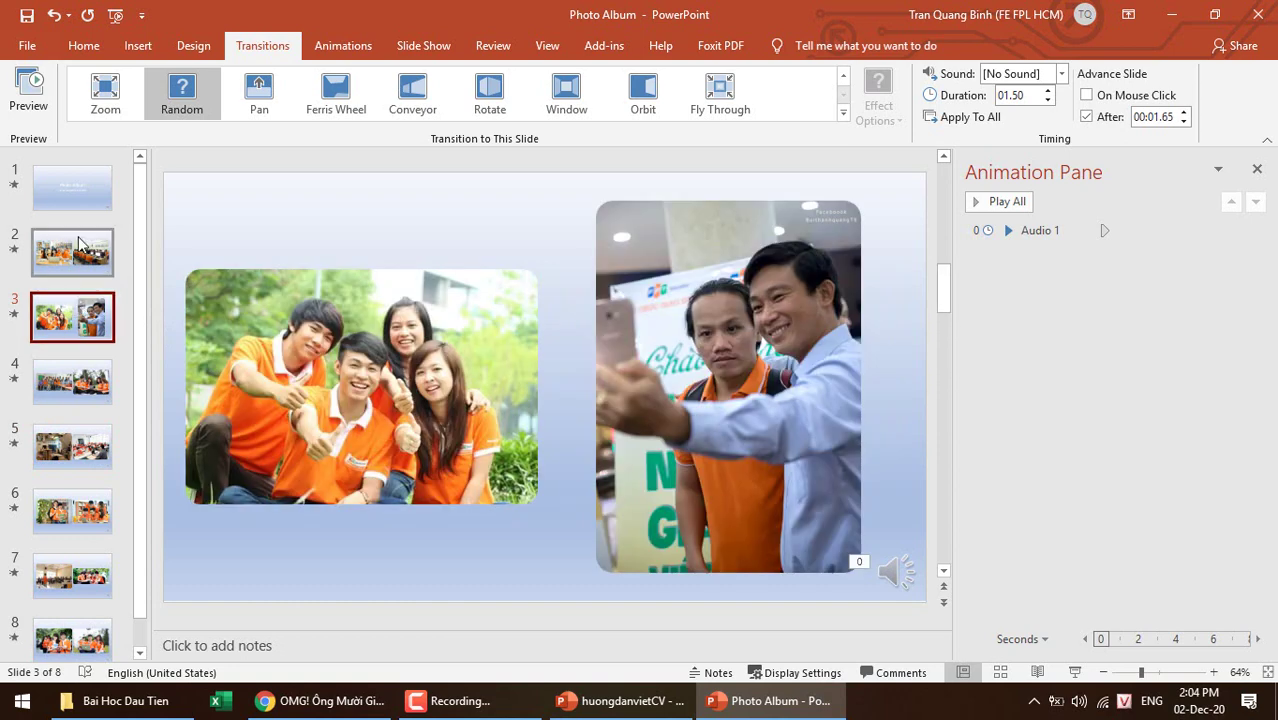
pyautogui.click(72, 380)
pyautogui.click(72, 510)
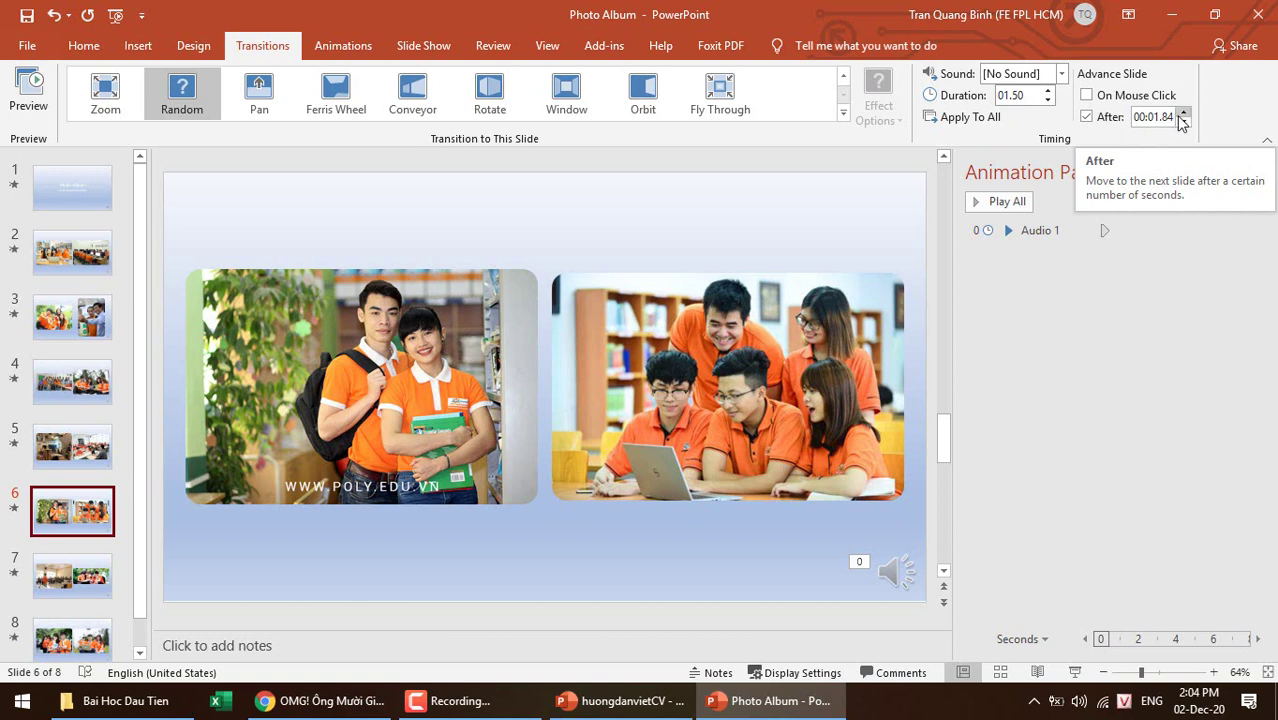
pyautogui.click(78, 450)
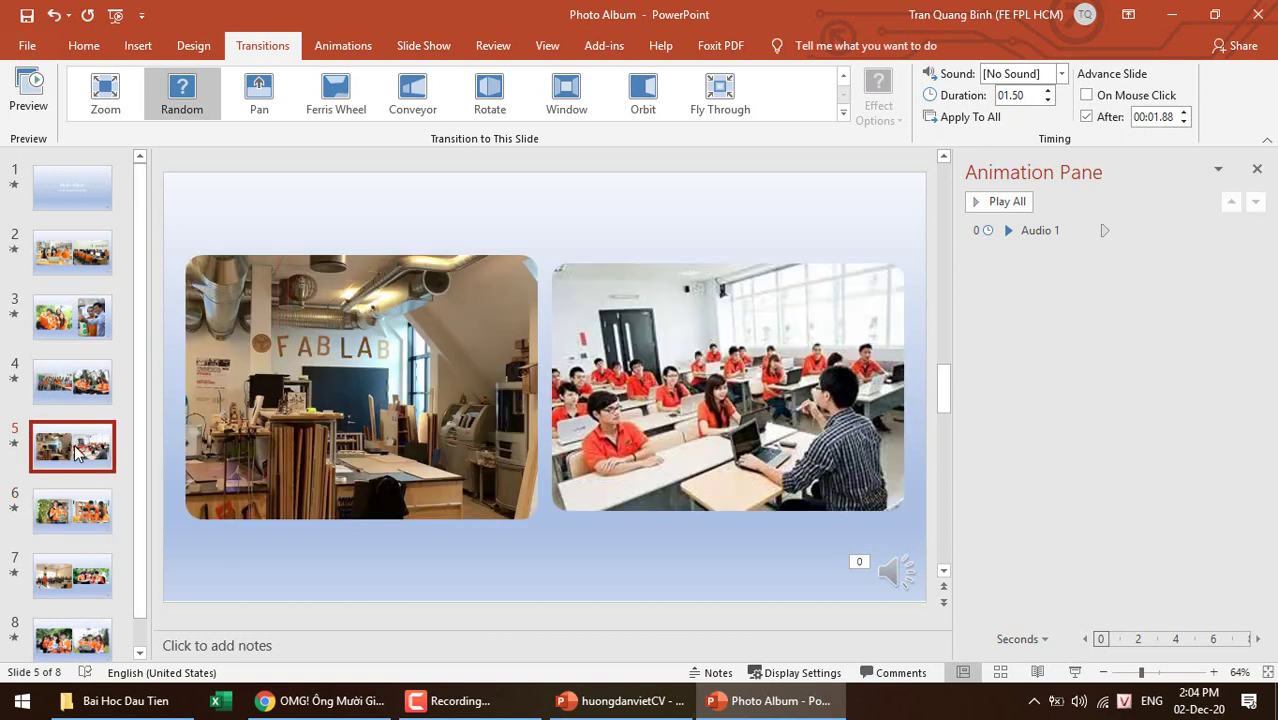
pyautogui.click(63, 385)
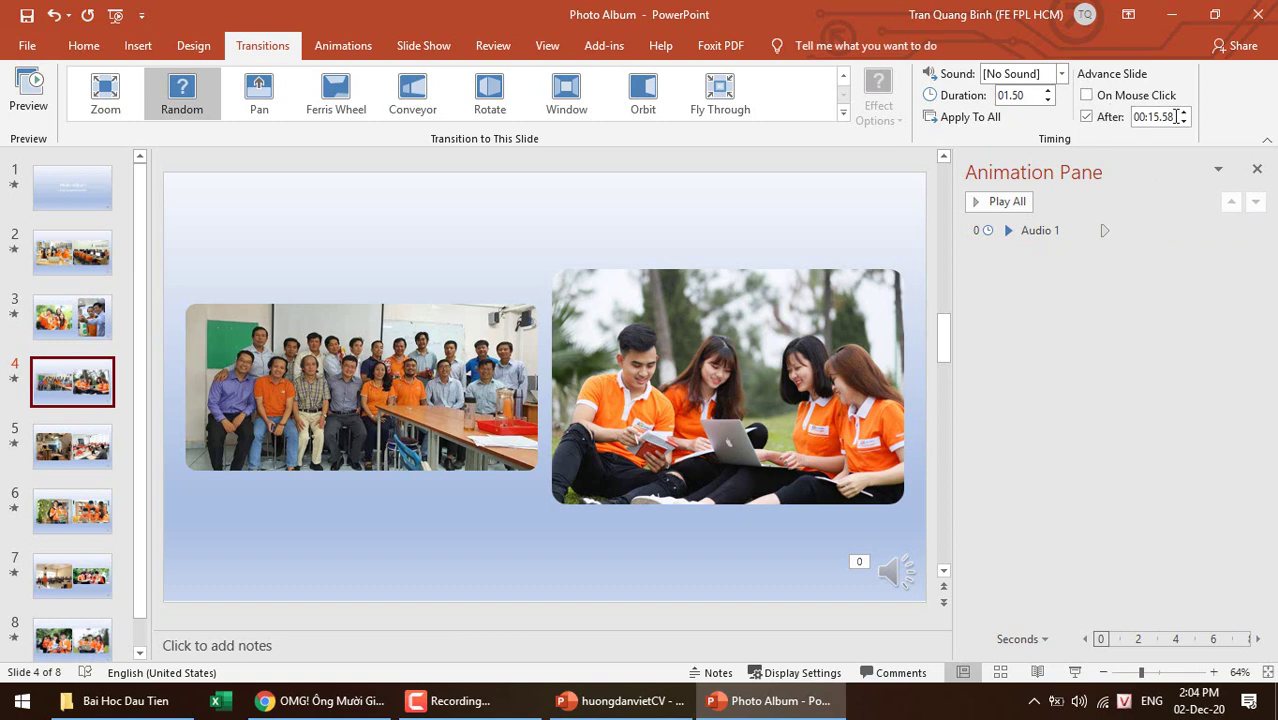
pyautogui.click(98, 328)
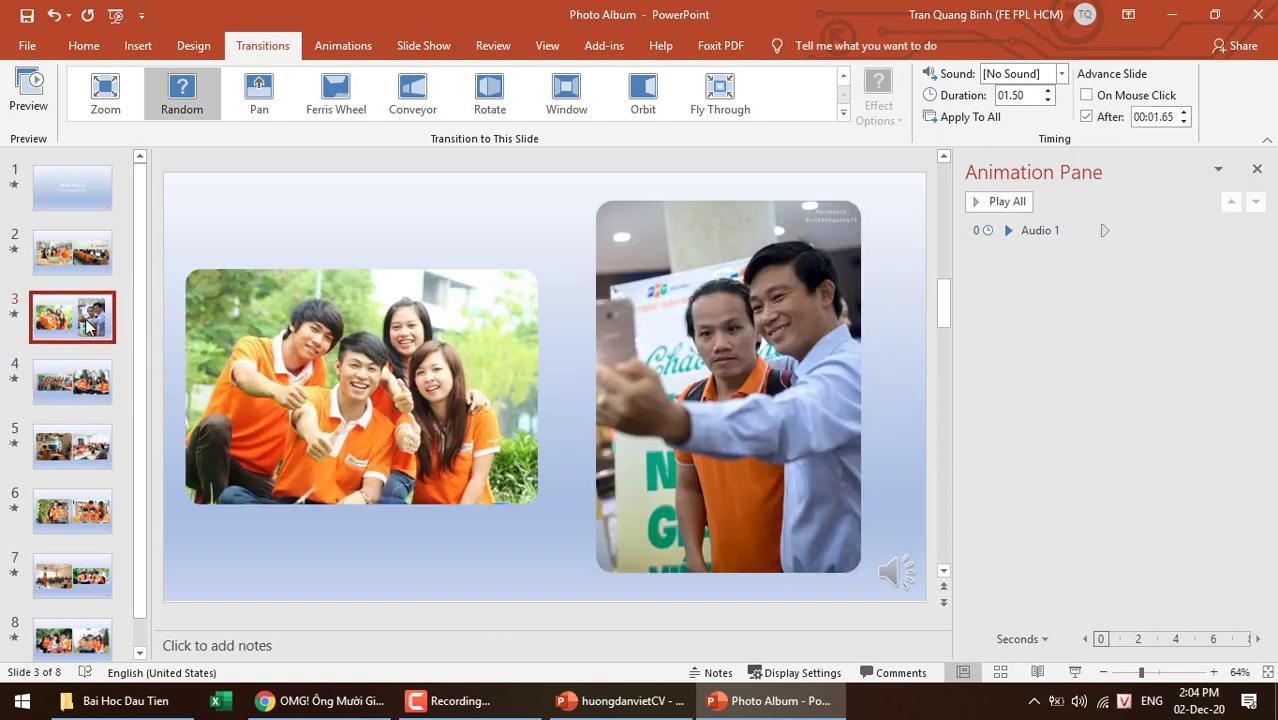
pyautogui.click(55, 253)
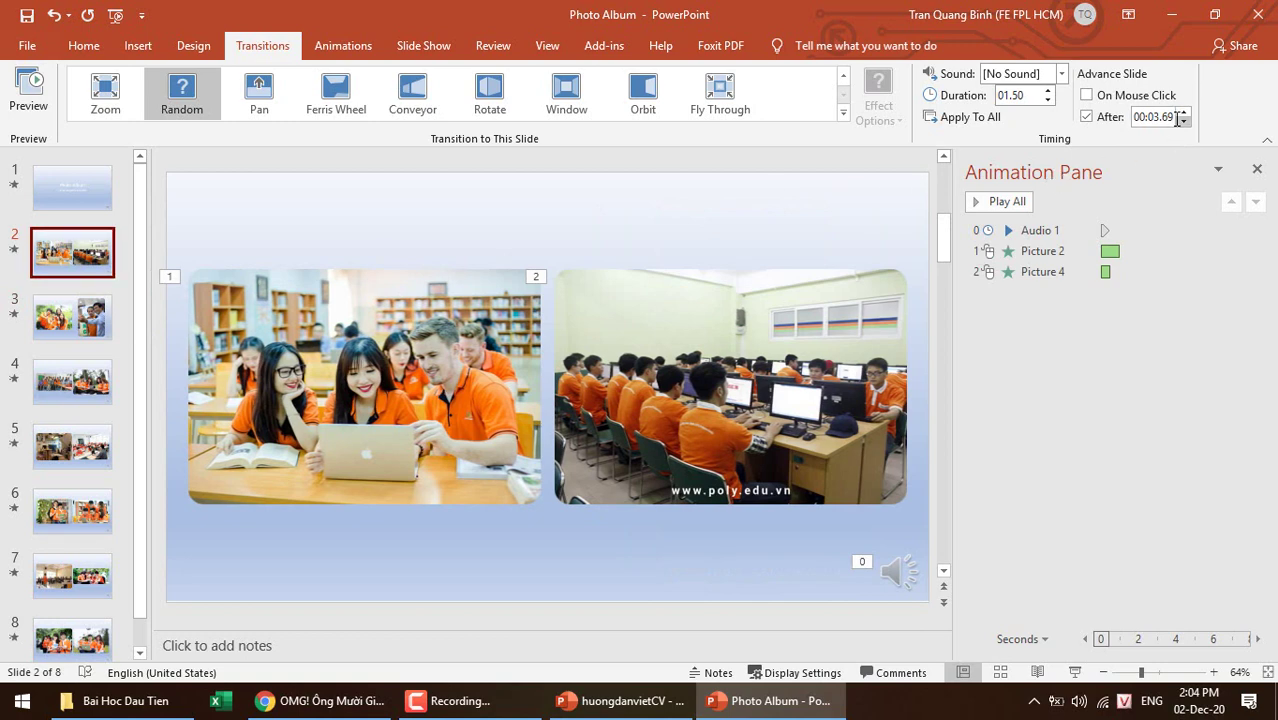